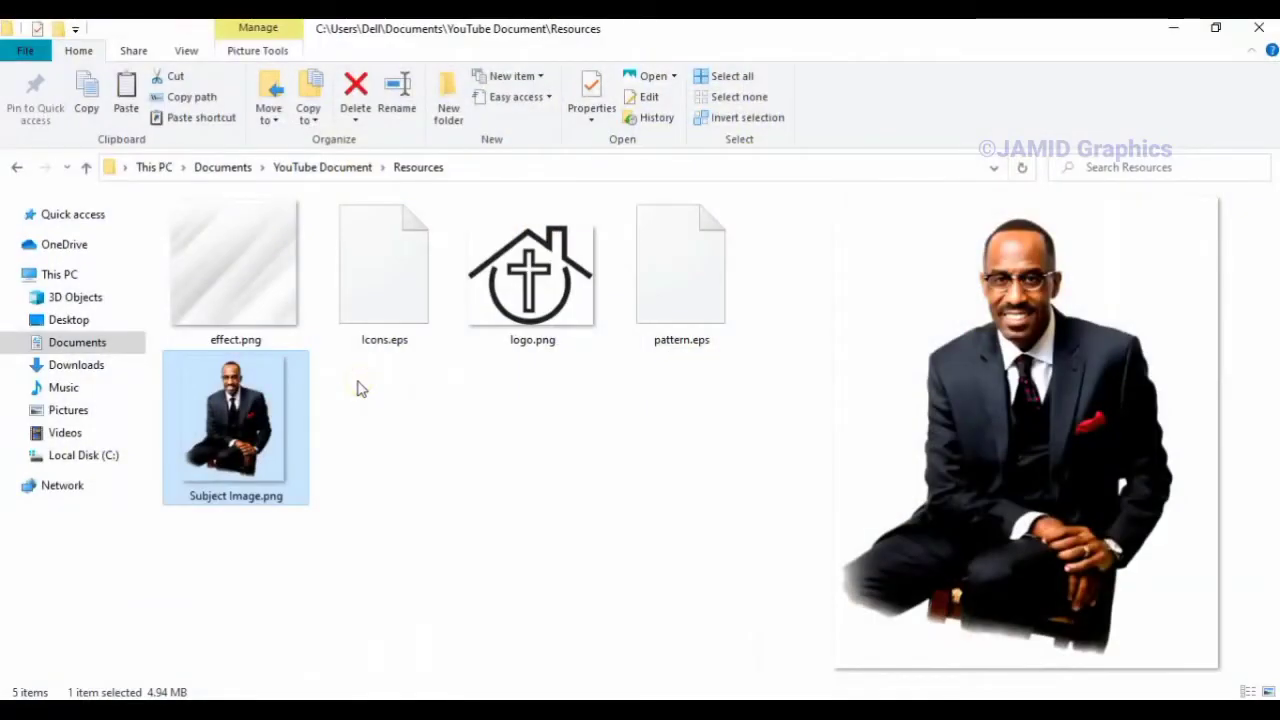
Preview the resource files effect.png, Icons.eps, logo.png, pattern.eps and Subject Image.png in the Resources folder
{"action": "left_click", "coordinate": [248, 265]}
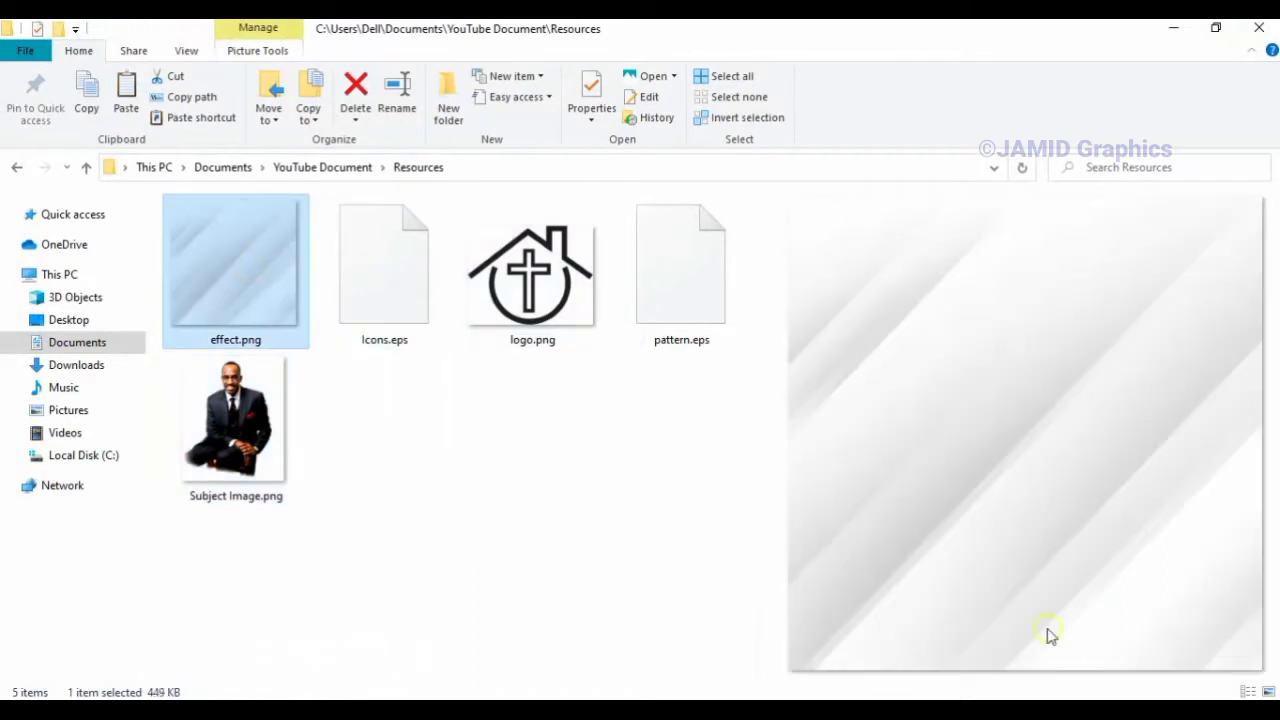
{"action": "left_click", "coordinate": [371, 284]}
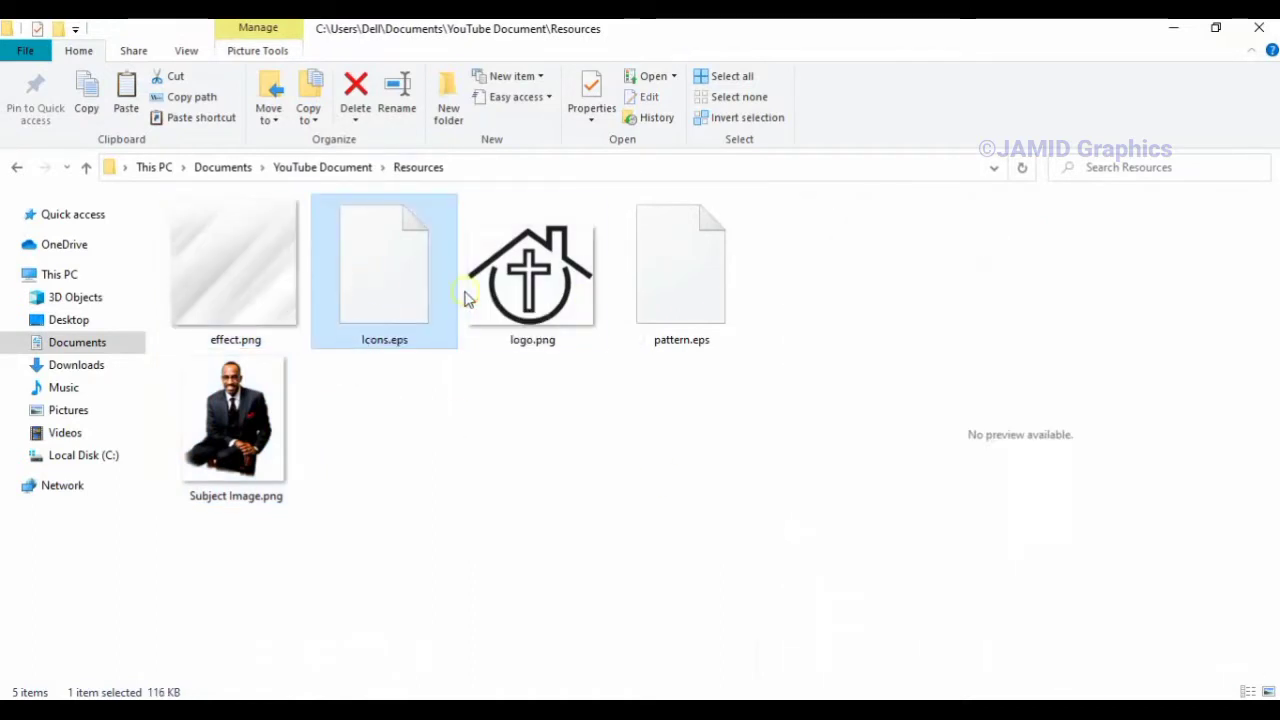
{"action": "left_click", "coordinate": [548, 300]}
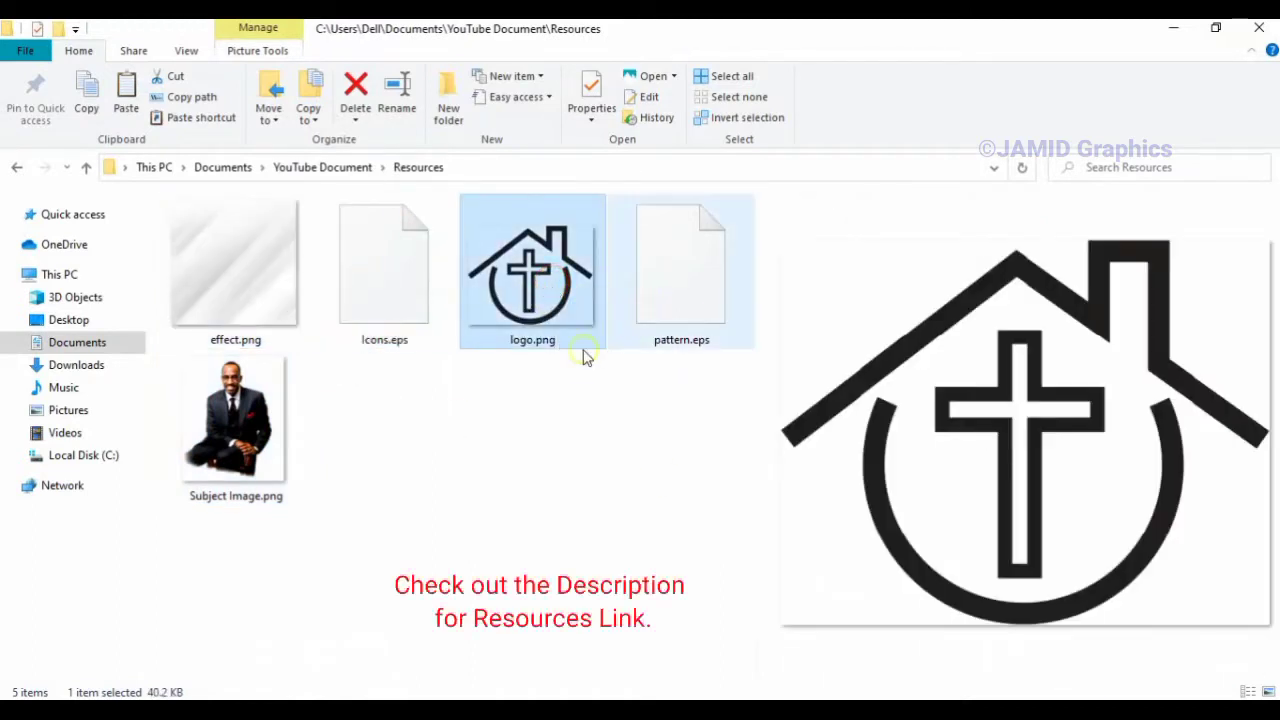
{"action": "left_click", "coordinate": [679, 295]}
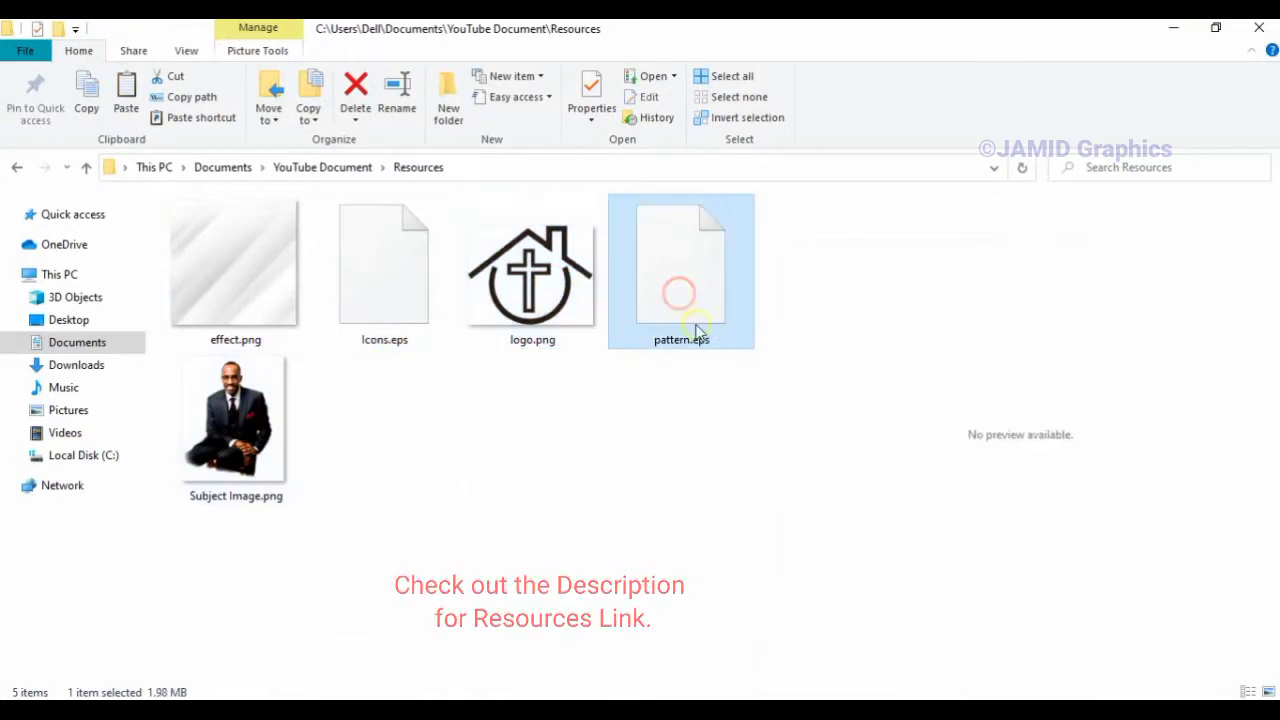
{"action": "left_click", "coordinate": [214, 440]}
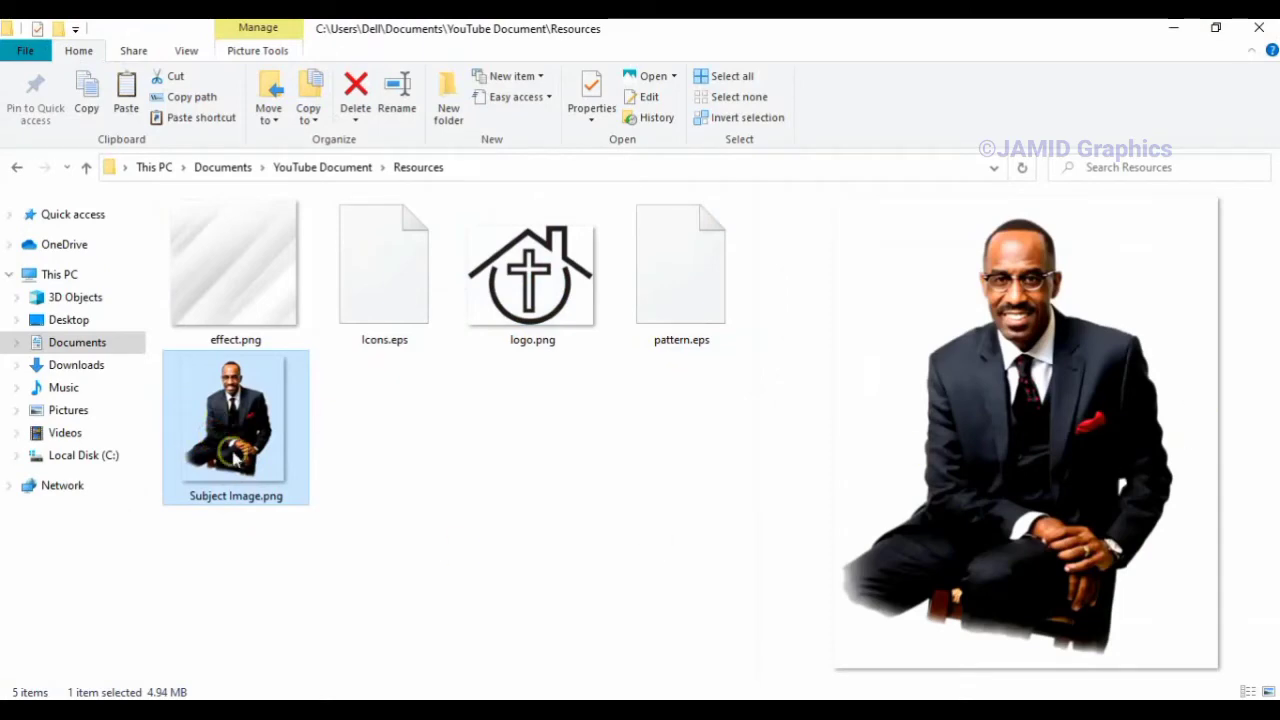
Switch to CorelDRAW and review the conference text beside the empty square frame on page 1
{"action": "key", "text": "alt+Tab"}
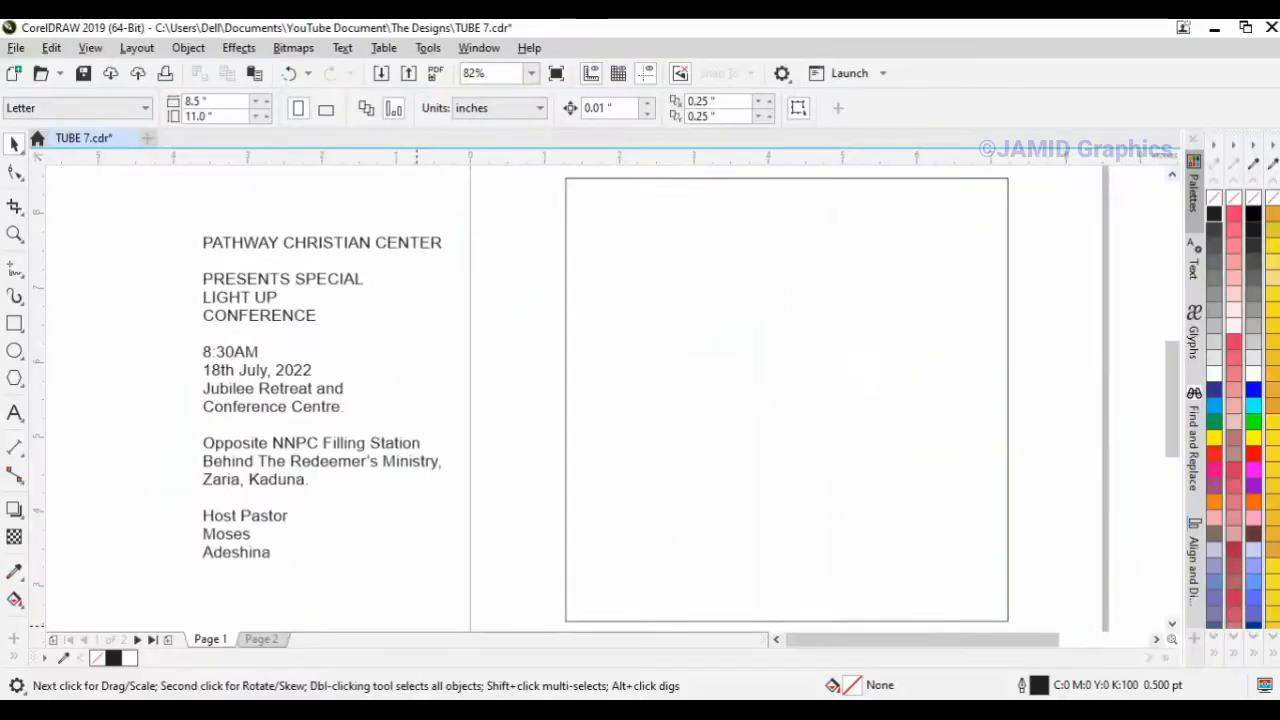
{"action": "left_click", "coordinate": [537, 257]}
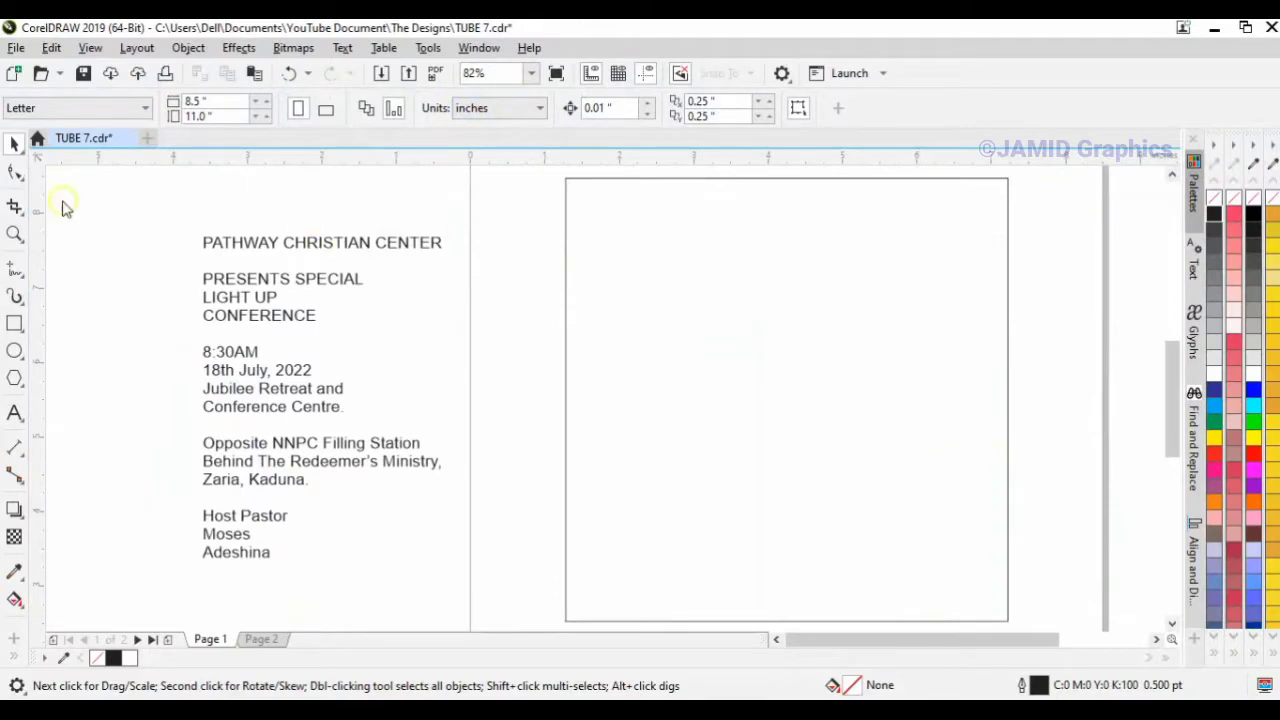
{"action": "left_click", "coordinate": [183, 180]}
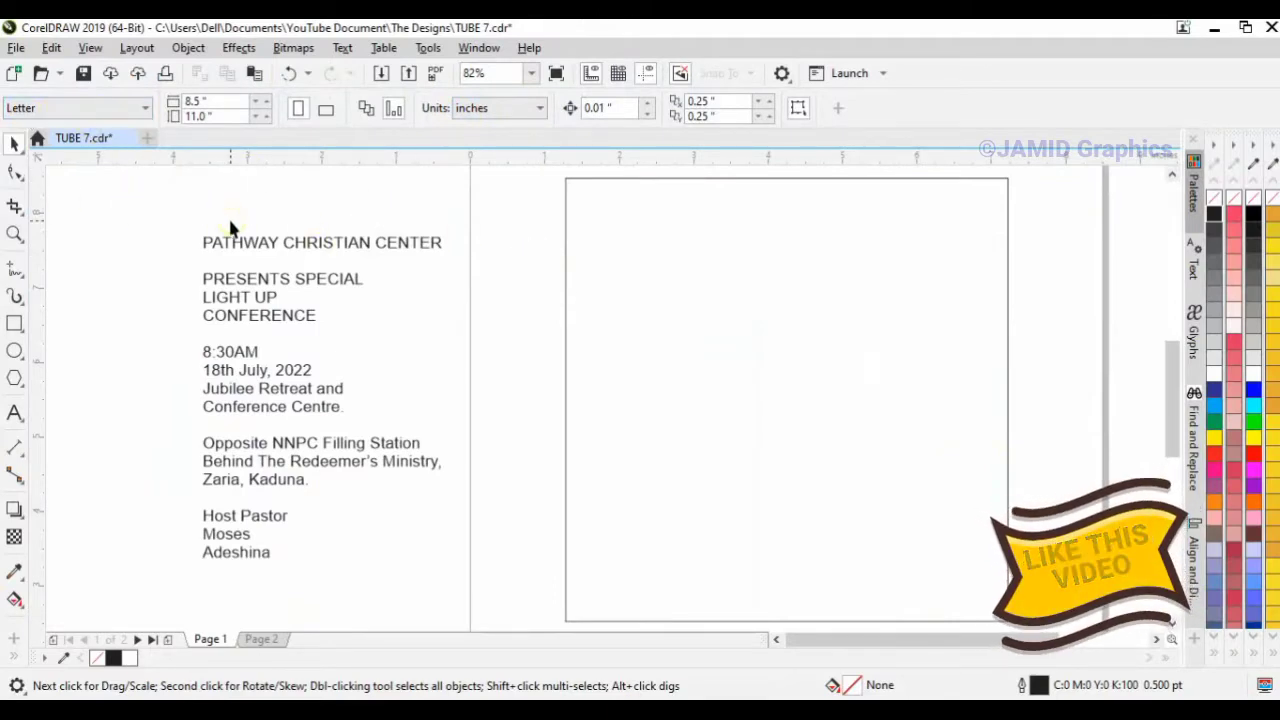
{"action": "scroll", "coordinate": [233, 240], "scroll_direction": "down", "scroll_amount": 2}
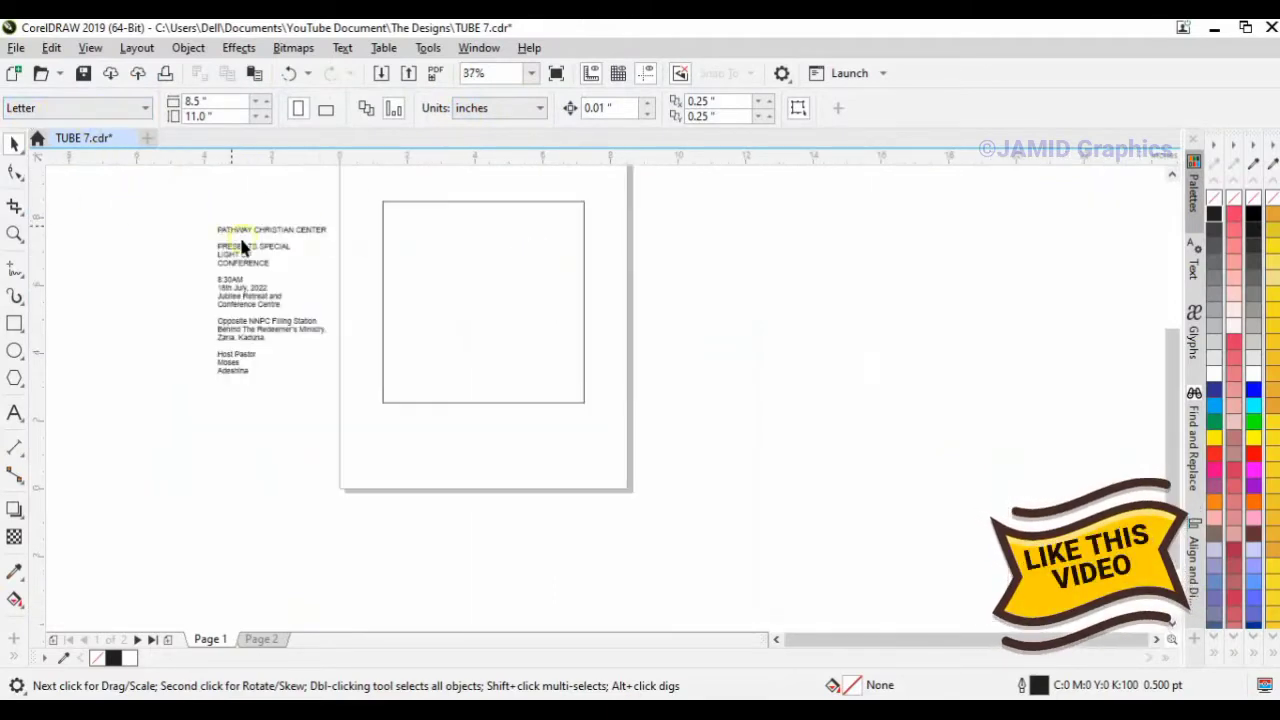
{"action": "left_click", "coordinate": [320, 218]}
{"action": "scroll", "coordinate": [320, 228], "scroll_direction": "up", "scroll_amount": 2}
{"action": "left_click", "coordinate": [333, 228]}
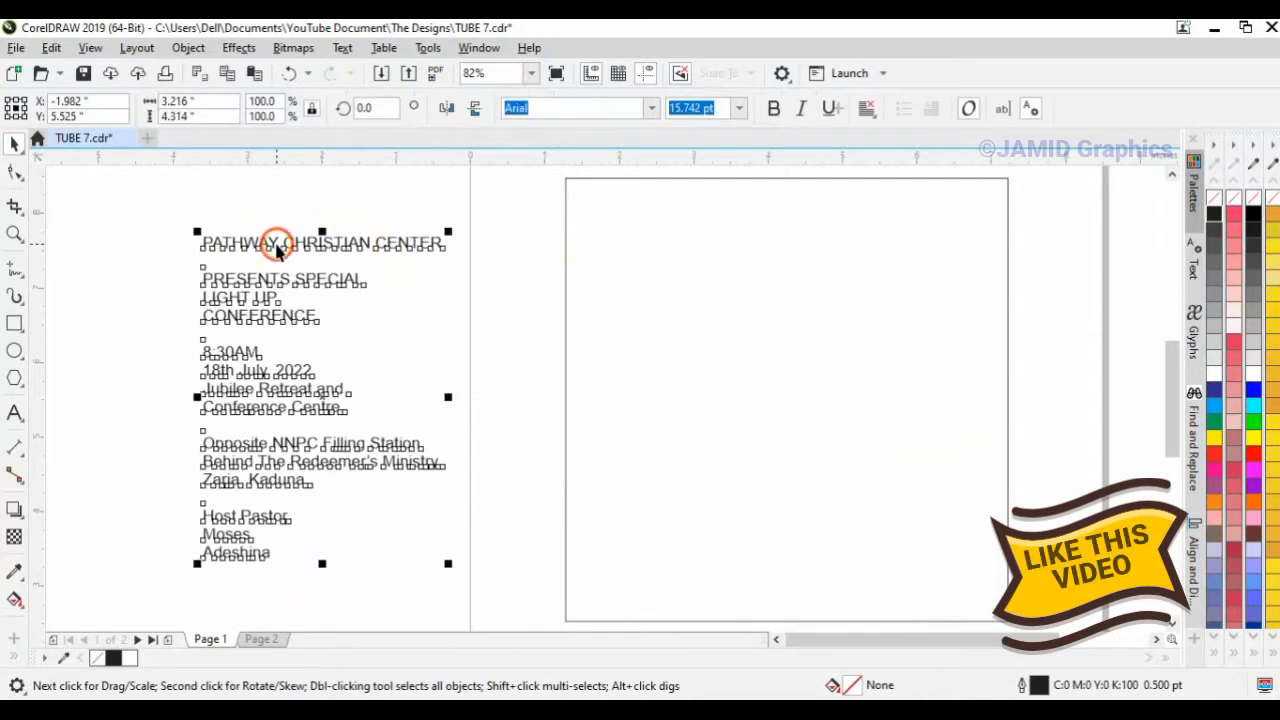
{"action": "left_click", "coordinate": [335, 222]}
Set the square frame's width and height to 6 inches each
{"action": "left_click", "coordinate": [686, 277]}
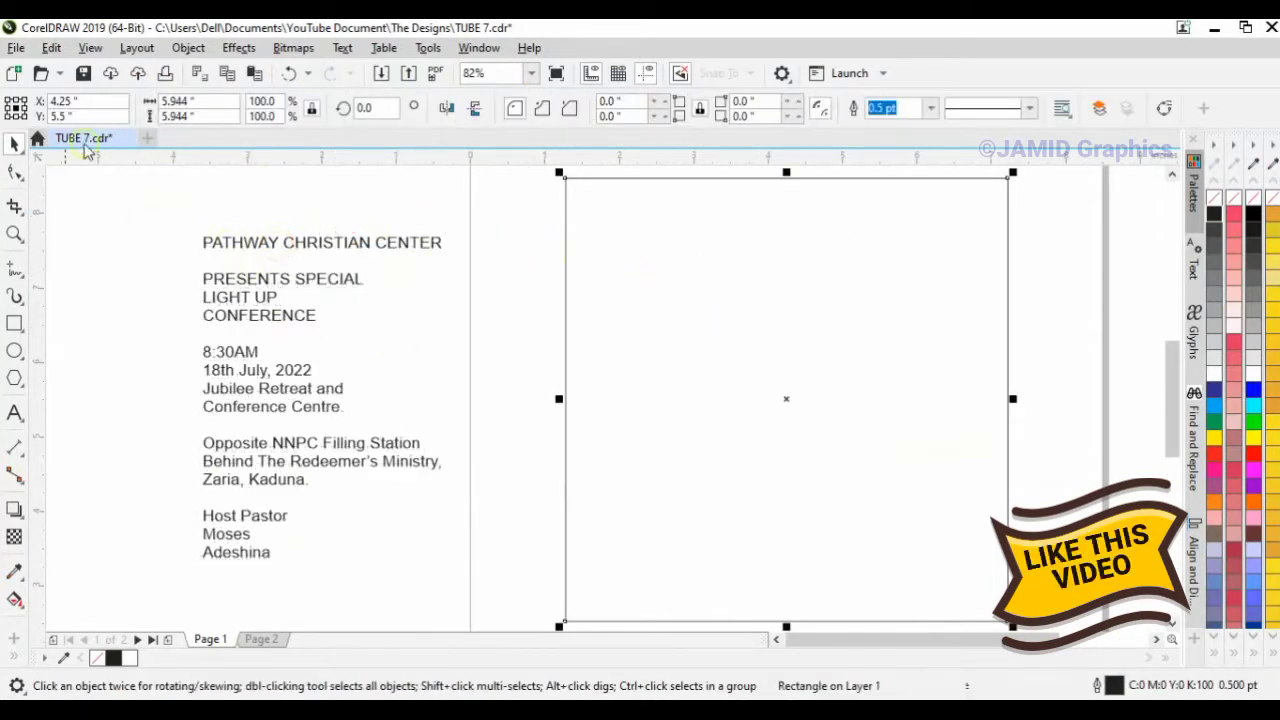
{"action": "left_click", "coordinate": [179, 101]}
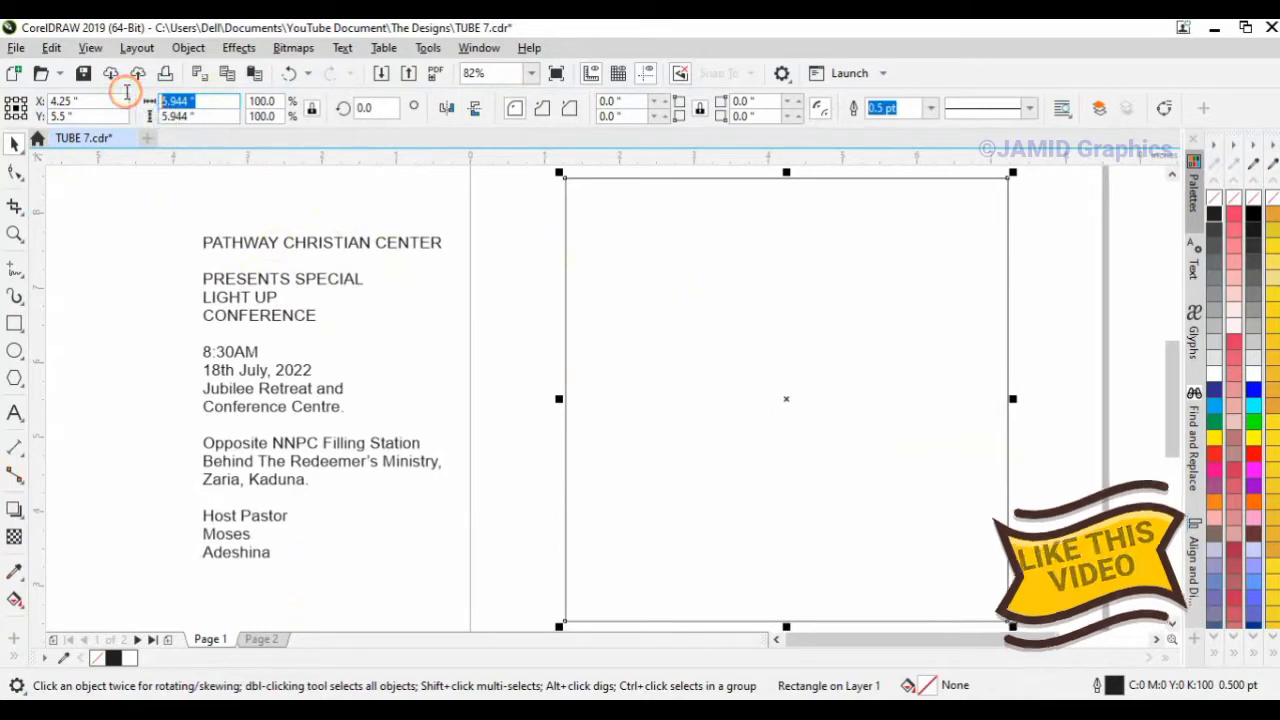
{"action": "key", "text": "Tab"}
{"action": "type", "text": "6"}
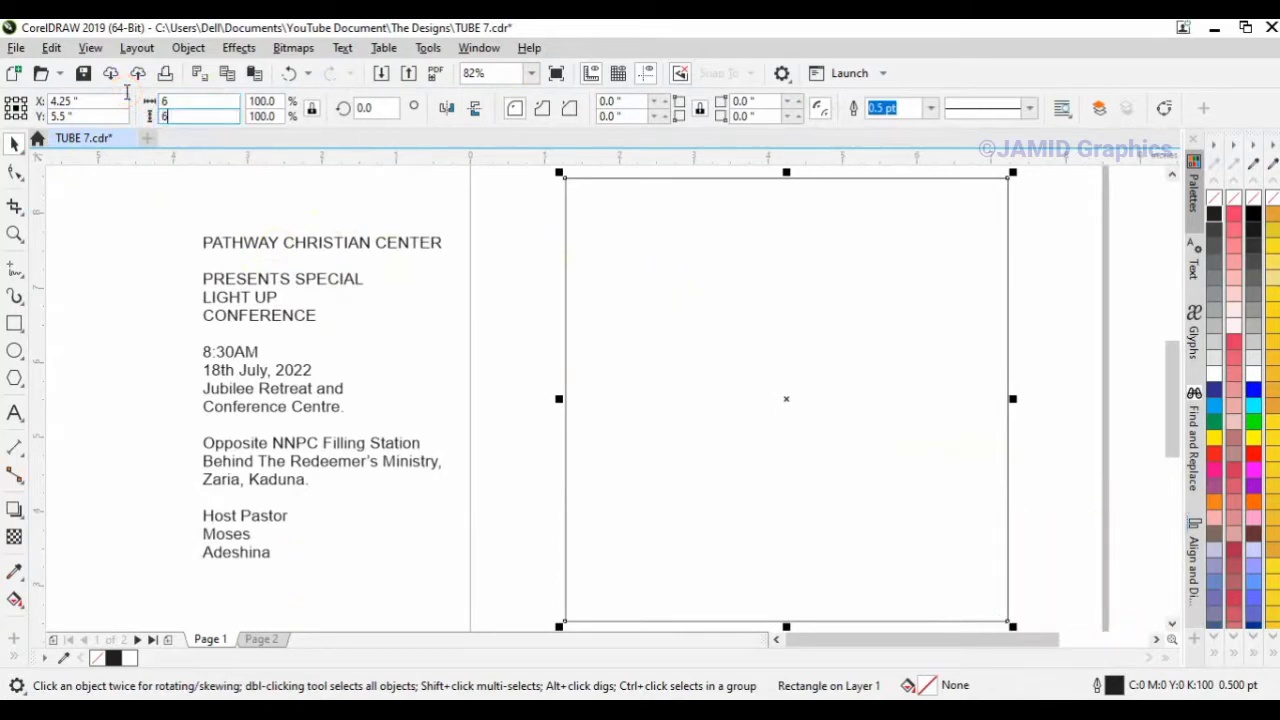
{"action": "key", "text": "Return"}
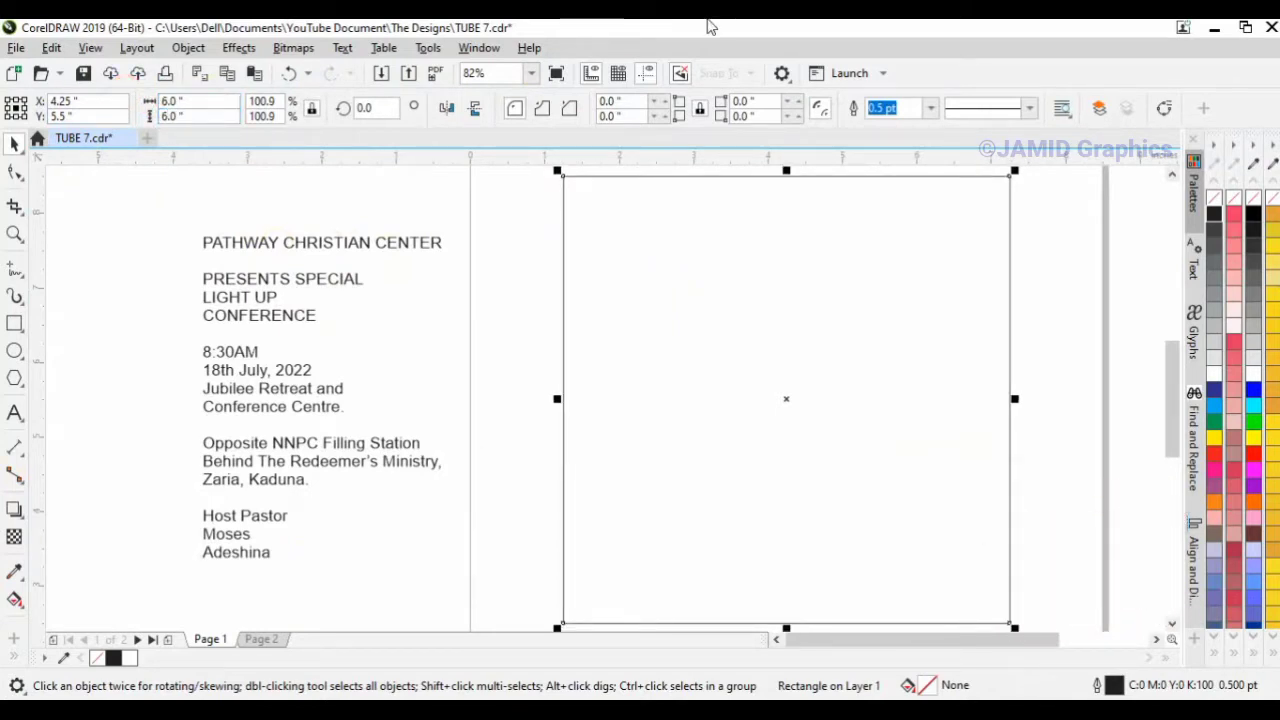
Draw a rectangle about 6.3 by 4 inches overlapping the upper part of the square frame
{"action": "key", "text": "F3"}
{"action": "left_click", "coordinate": [420, 289]}
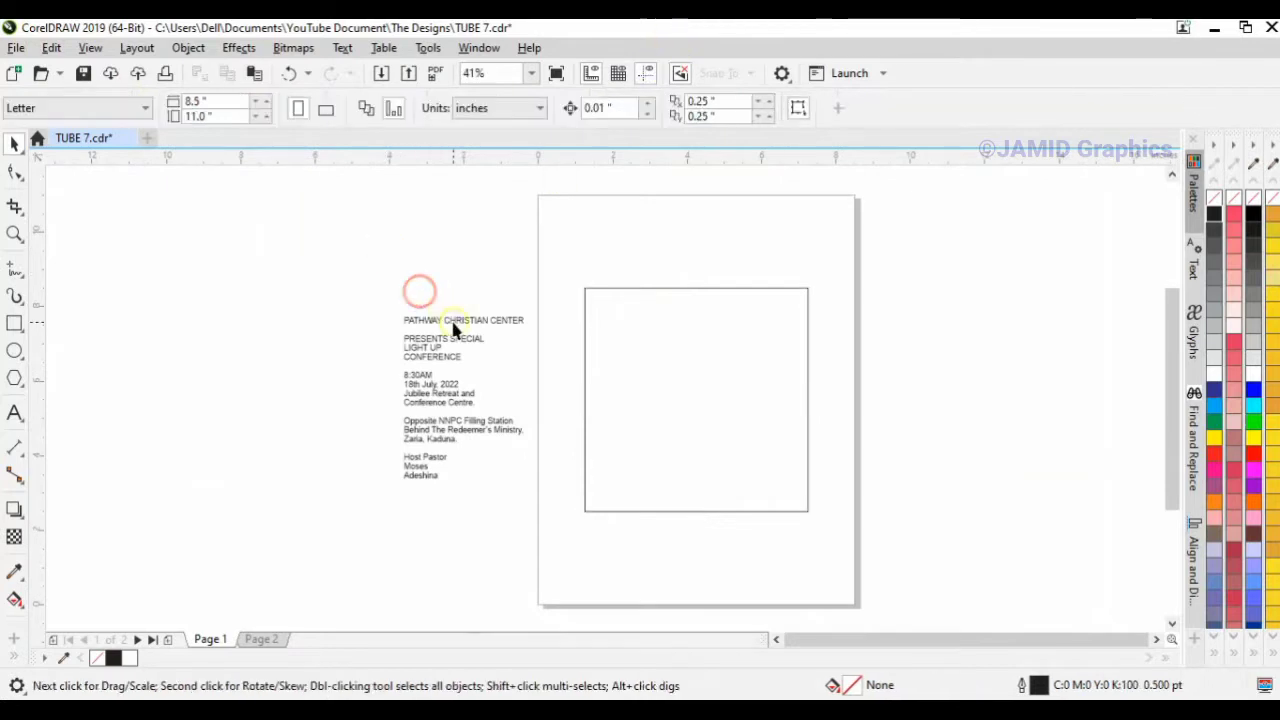
{"action": "left_click", "coordinate": [451, 322]}
{"action": "left_click", "coordinate": [554, 273]}
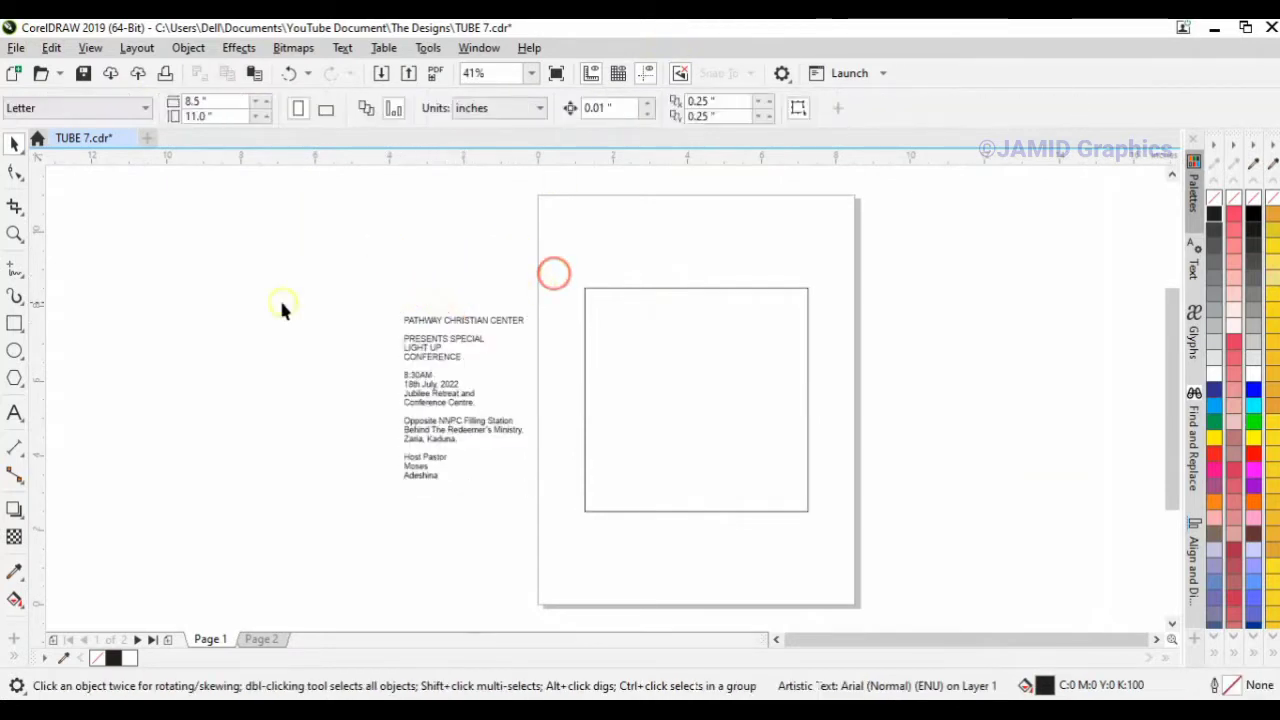
{"action": "left_click", "coordinate": [14, 323]}
{"action": "left_click_drag", "start_coordinate": [581, 281], "coordinate": [816, 427]}
{"action": "key", "text": "space"}
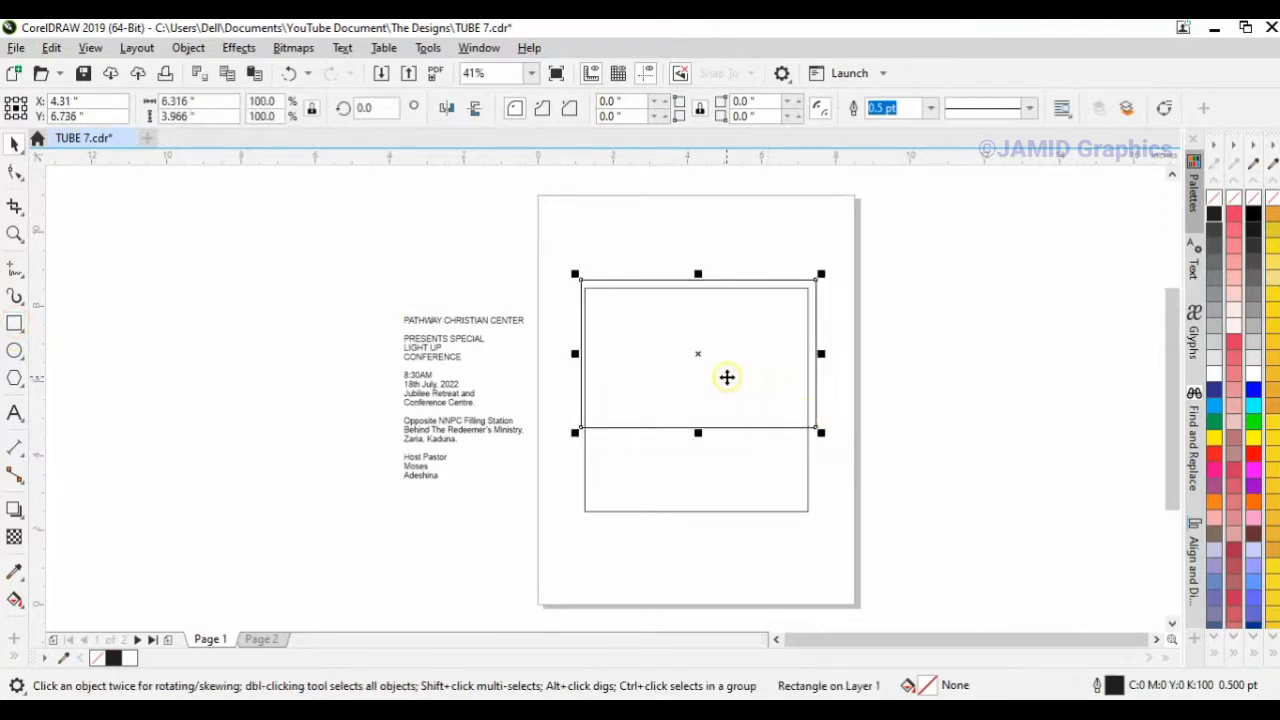
PowerClip the new rectangle inside the 6-inch square frame
{"action": "left_click", "coordinate": [188, 48]}
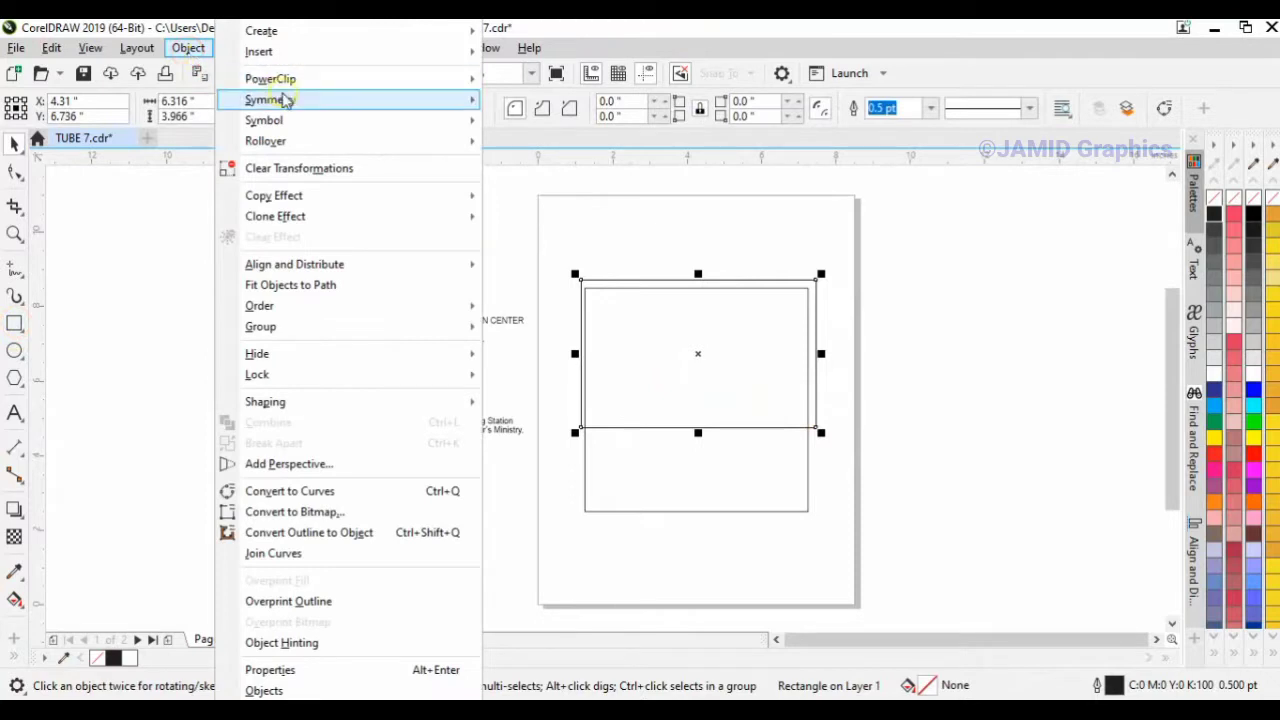
{"action": "mouse_move", "coordinate": [285, 85]}
{"action": "left_click", "coordinate": [514, 80]}
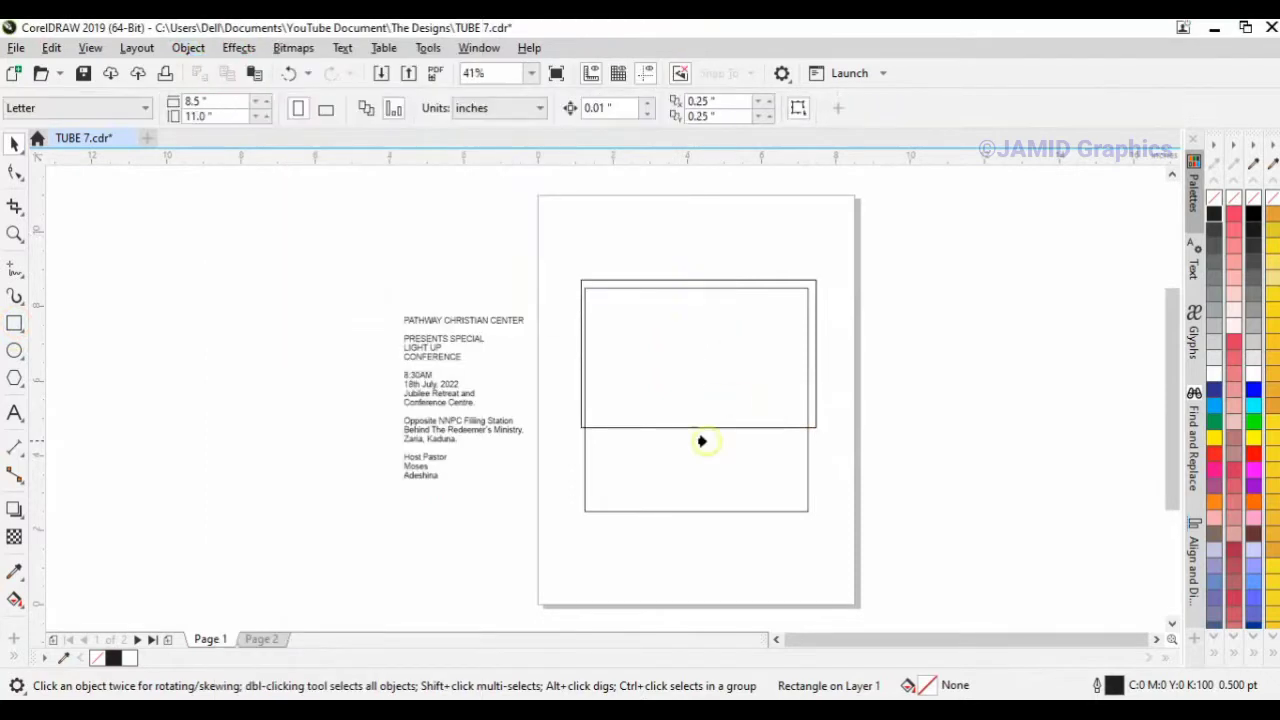
{"action": "left_click", "coordinate": [698, 462]}
Open the square frame's PowerClip contents for editing and widen the inner rectangle symmetrically to about 6.77 inches
{"action": "left_click", "coordinate": [686, 405]}
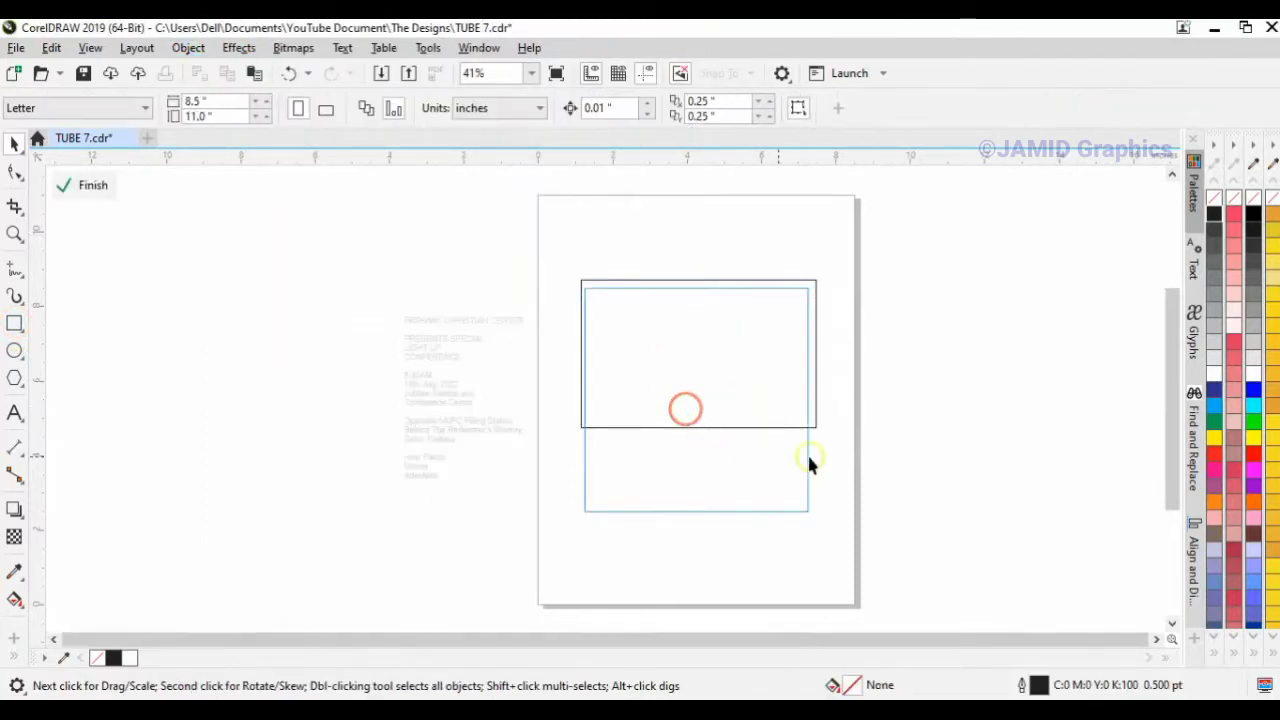
{"action": "left_click", "coordinate": [536, 342]}
{"action": "right_click", "coordinate": [643, 323]}
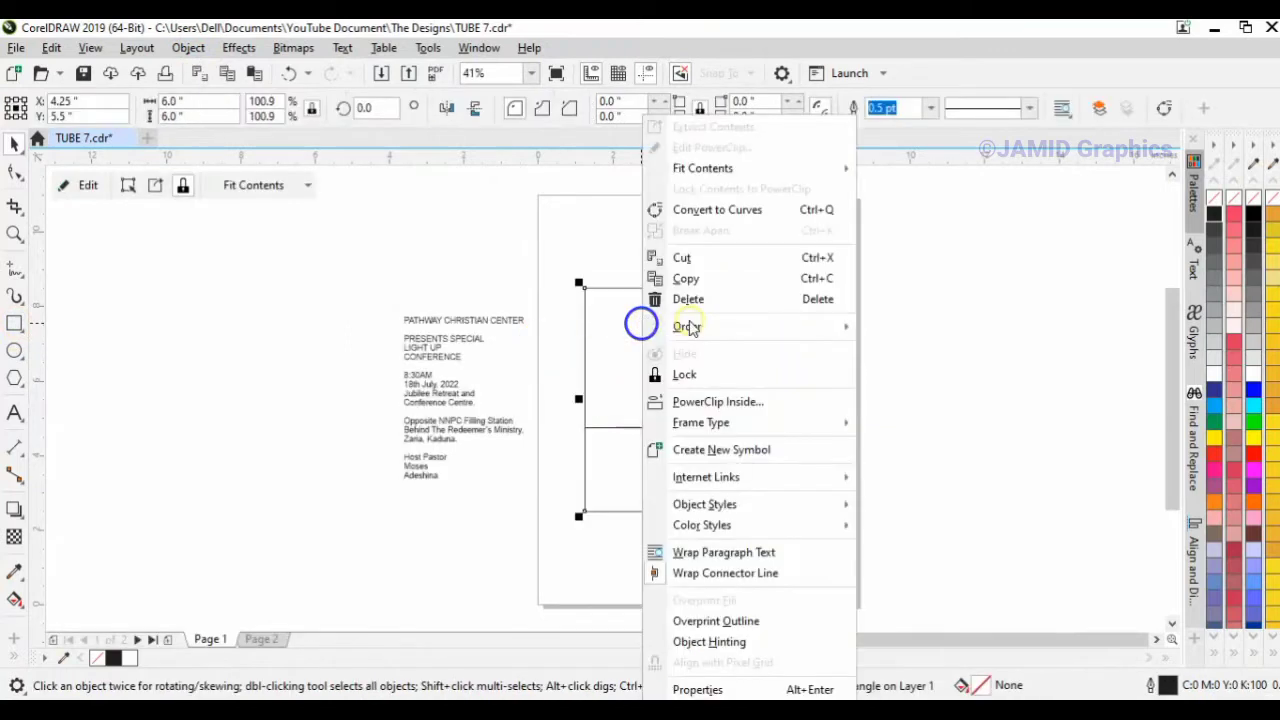
{"action": "left_click", "coordinate": [711, 150]}
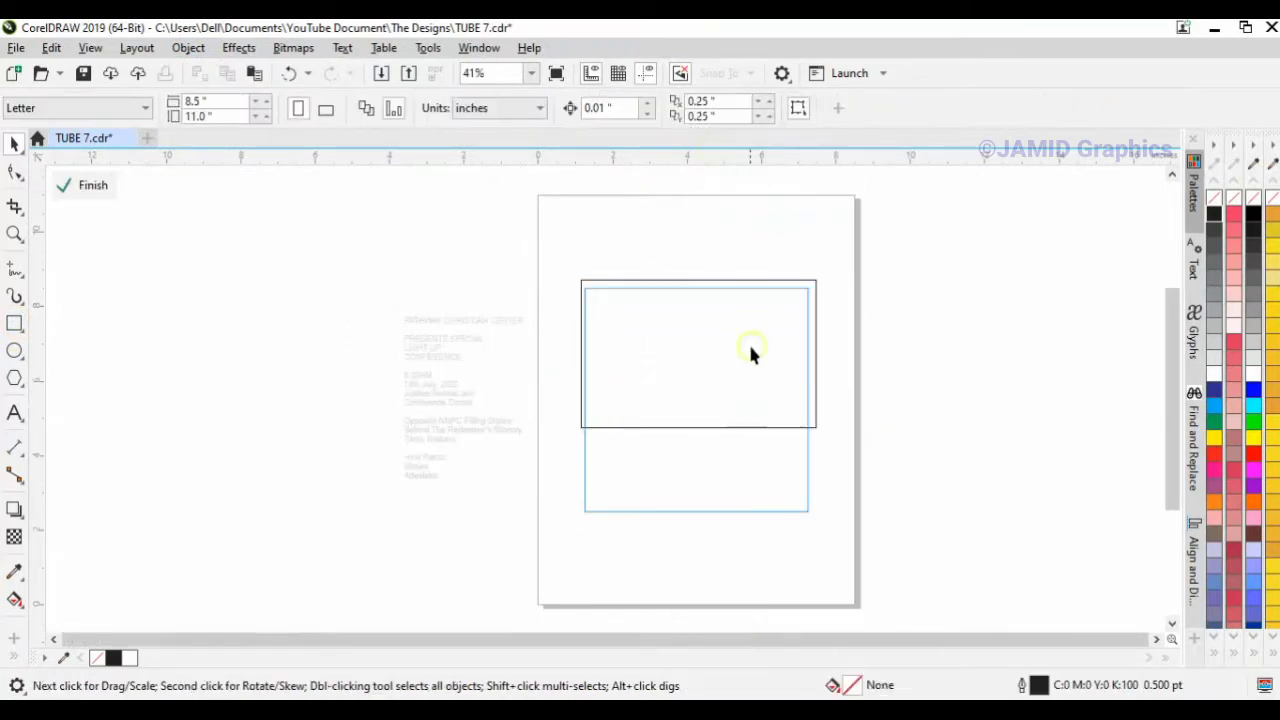
{"action": "left_click", "coordinate": [872, 366]}
{"action": "left_click_drag", "start_coordinate": [908, 468], "coordinate": [553, 262]}
{"action": "left_click_drag", "start_coordinate": [575, 354], "coordinate": [566, 360]}
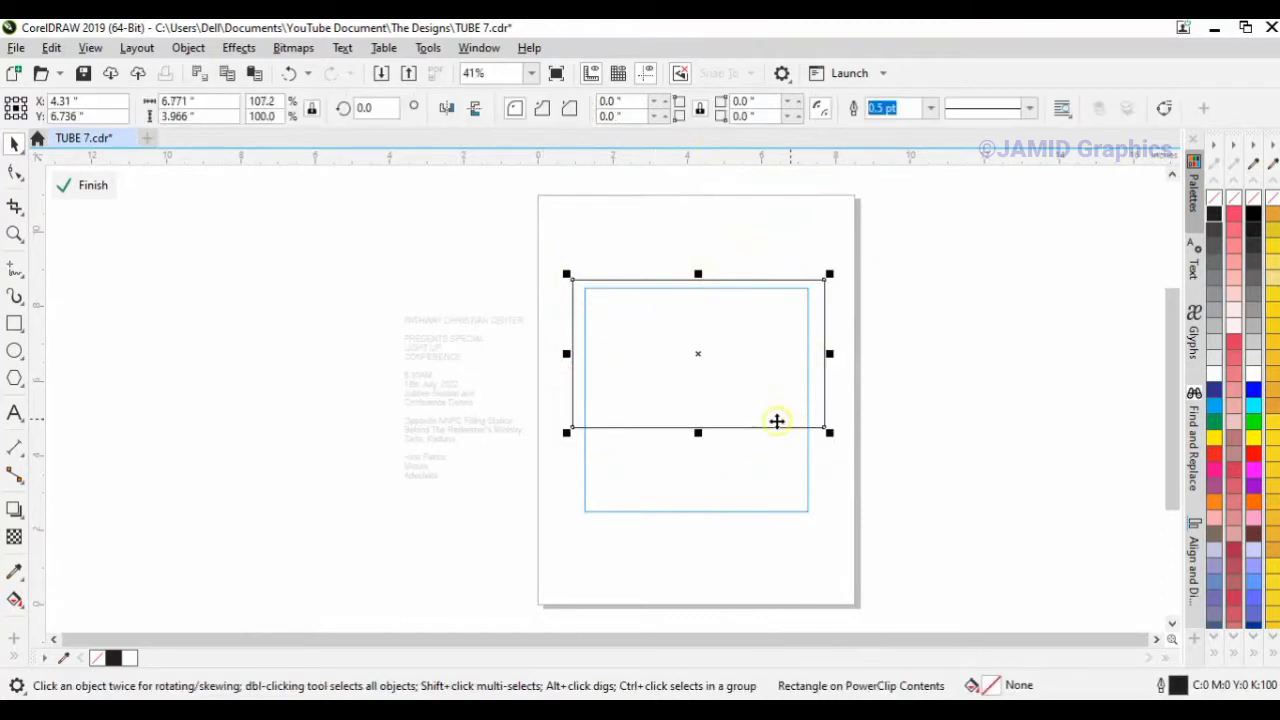
Apply an elliptical fountain fill to the rectangle, centred near its middle and ending beyond its upper-right corner
{"action": "left_click", "coordinate": [15, 600]}
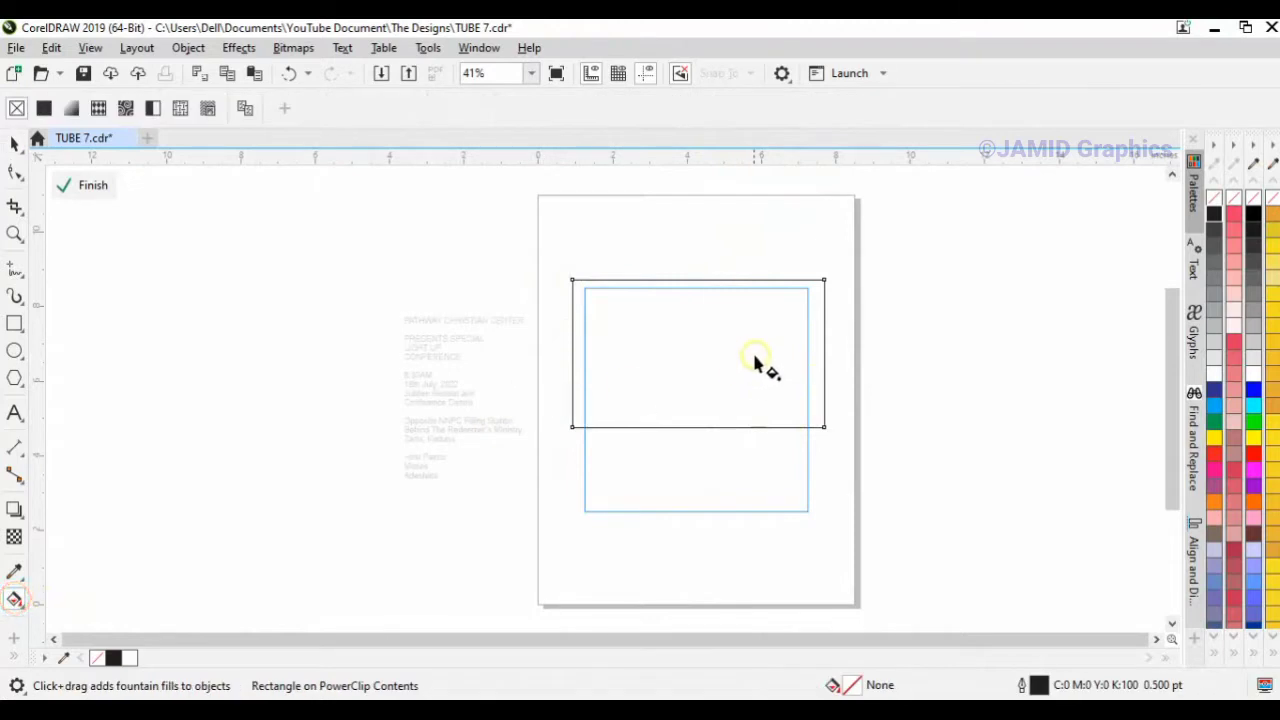
{"action": "left_click_drag", "start_coordinate": [802, 264], "coordinate": [715, 370]}
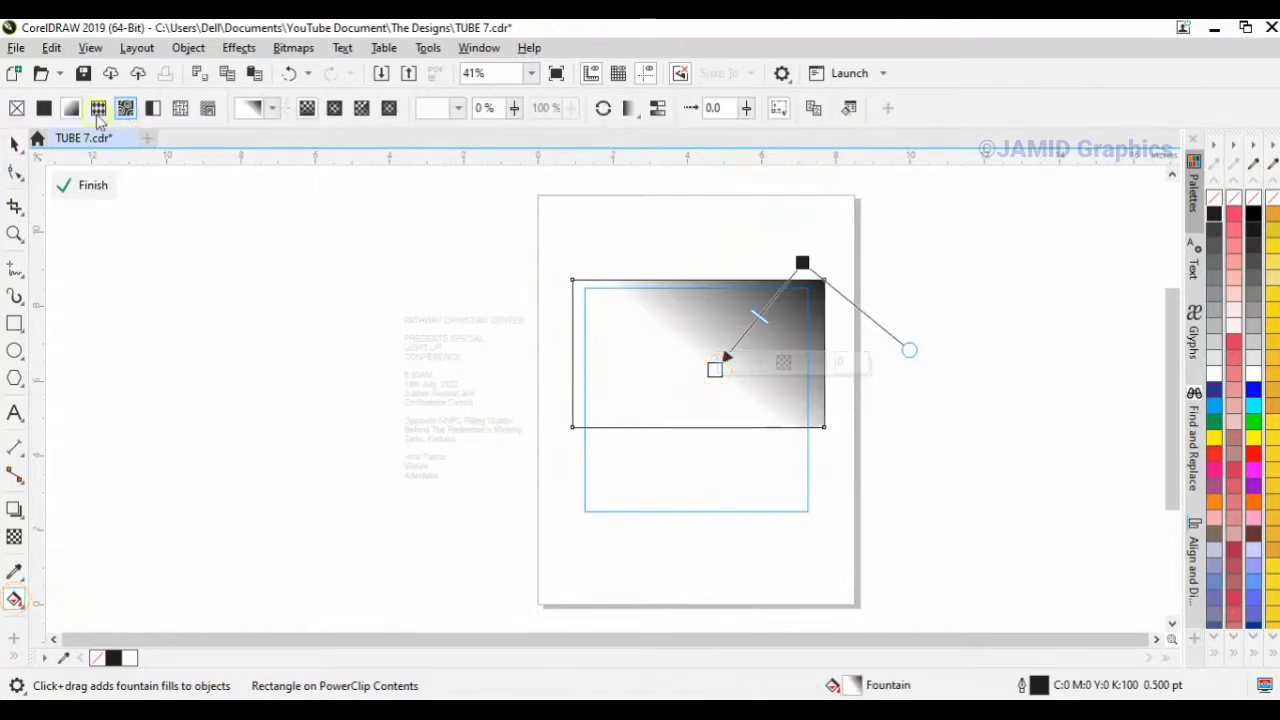
{"action": "left_click", "coordinate": [334, 108]}
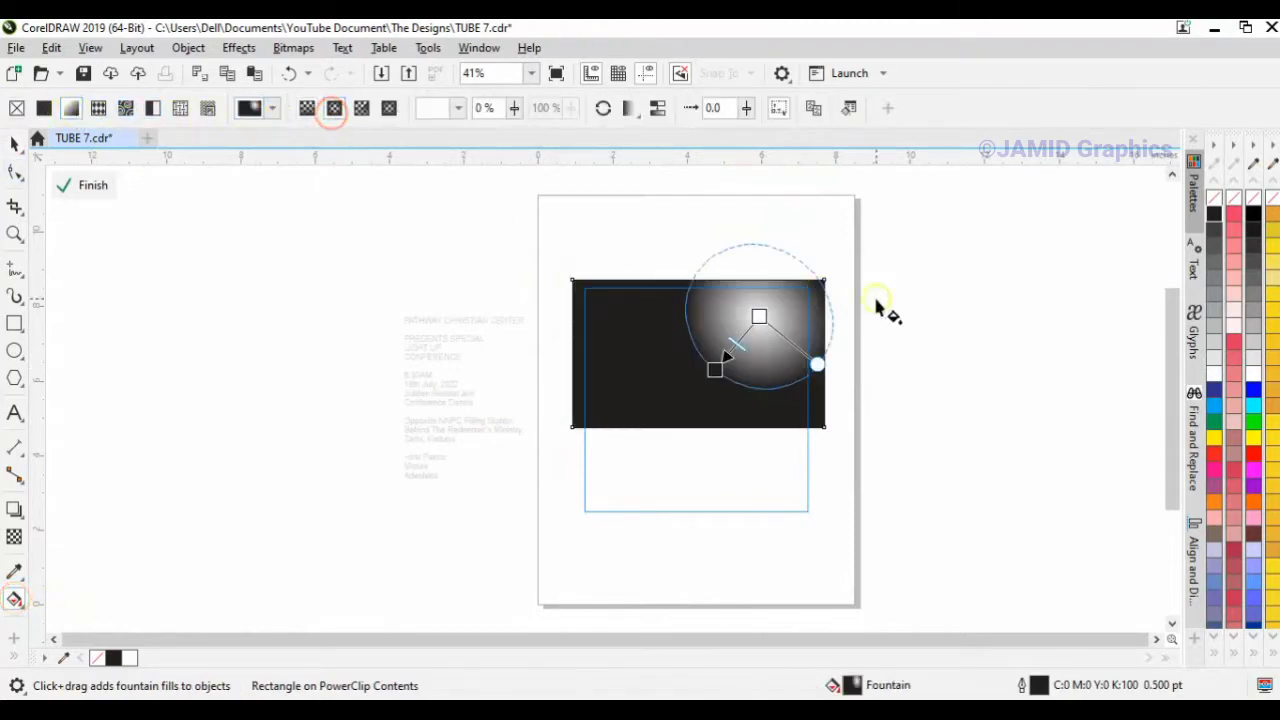
{"action": "left_click_drag", "start_coordinate": [714, 370], "coordinate": [867, 261]}
{"action": "left_click_drag", "start_coordinate": [757, 317], "coordinate": [711, 366]}
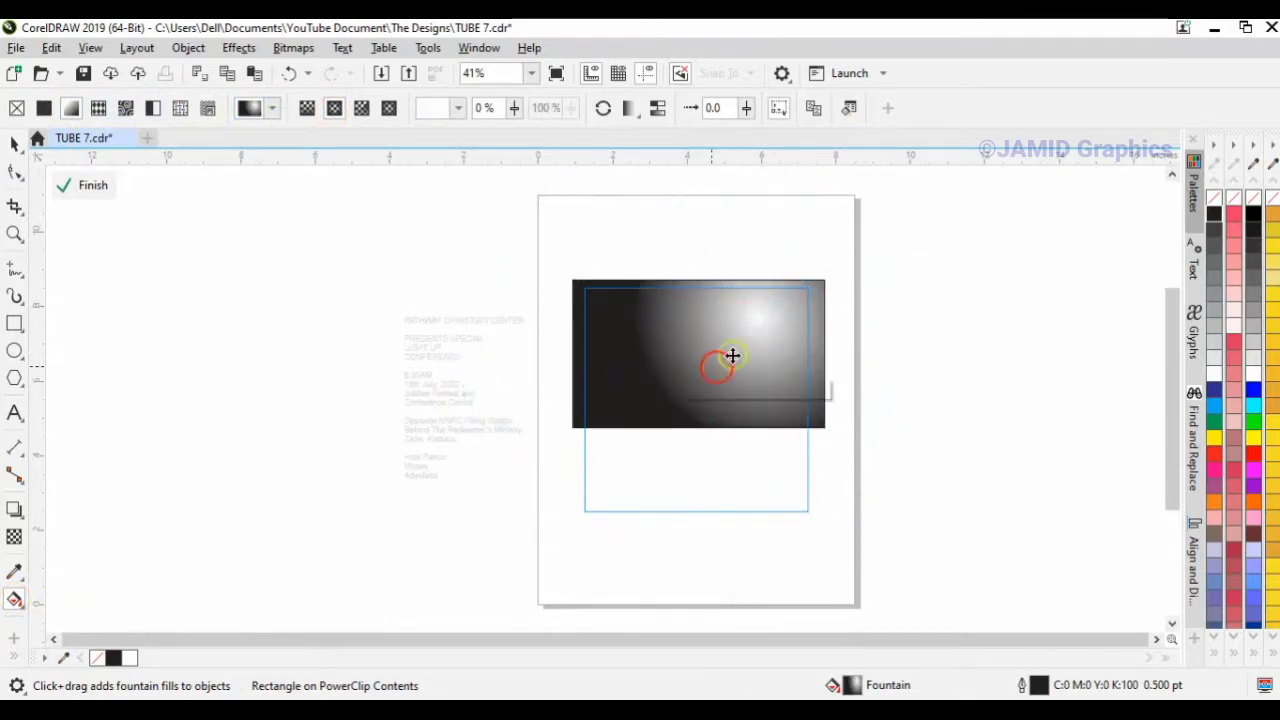
{"action": "mouse_move", "coordinate": [870, 263]}
{"action": "left_mouse_down"}
{"action": "mouse_move", "coordinate": [831, 277]}
{"action": "mouse_move", "coordinate": [865, 266]}
{"action": "mouse_move", "coordinate": [860, 250]}
{"action": "left_mouse_up"}
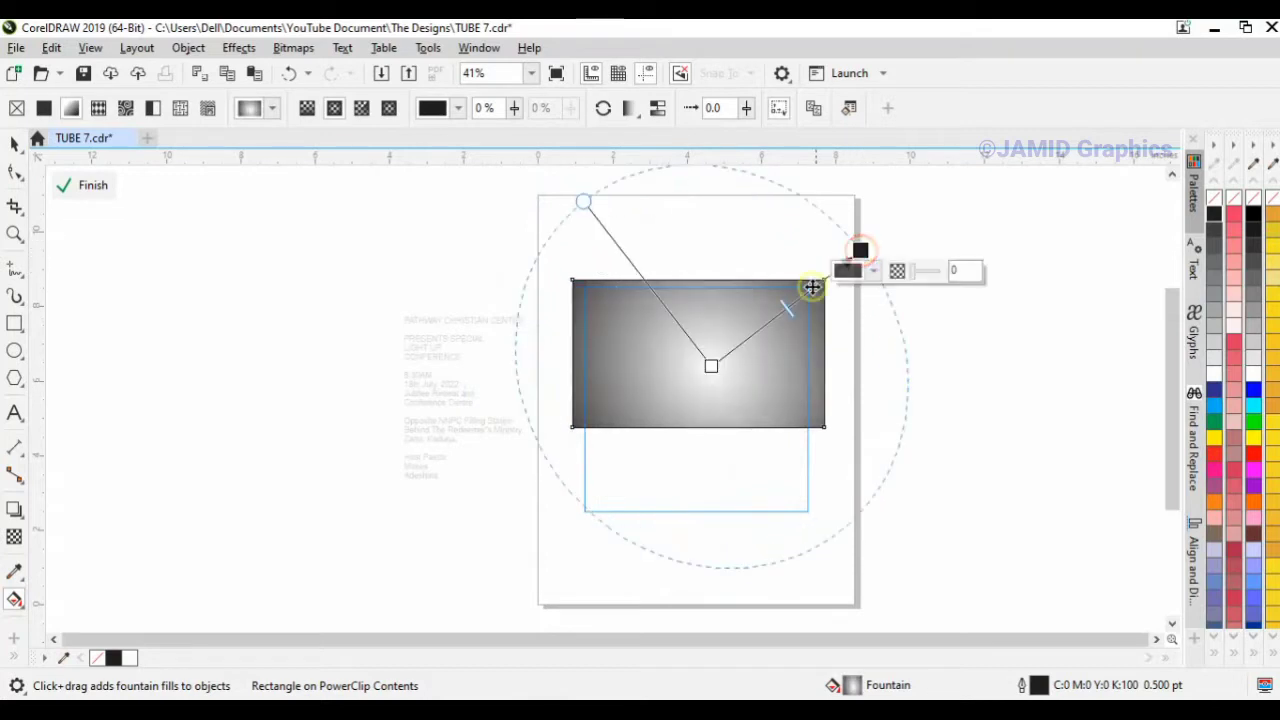
Set the fountain fill's centre node to blue and its outer node to CMYK 100, 98, 25, 31
{"action": "left_click", "coordinate": [706, 366]}
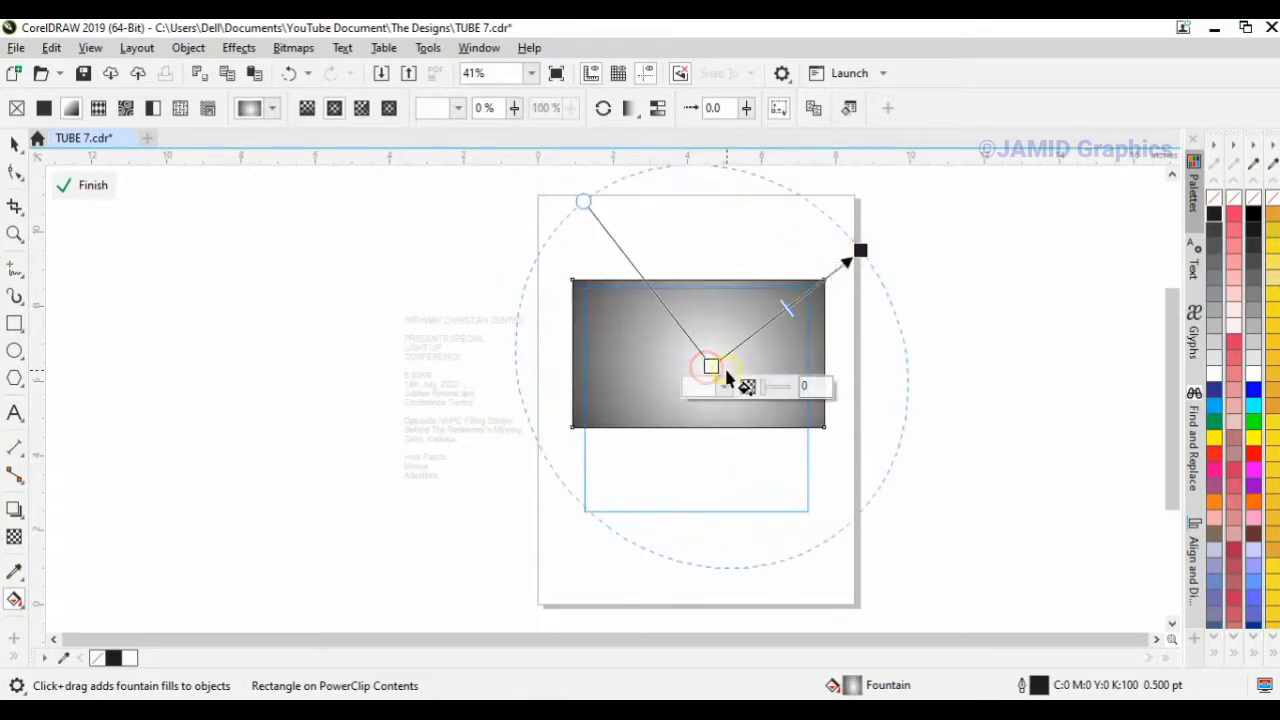
{"action": "left_click", "coordinate": [1254, 395]}
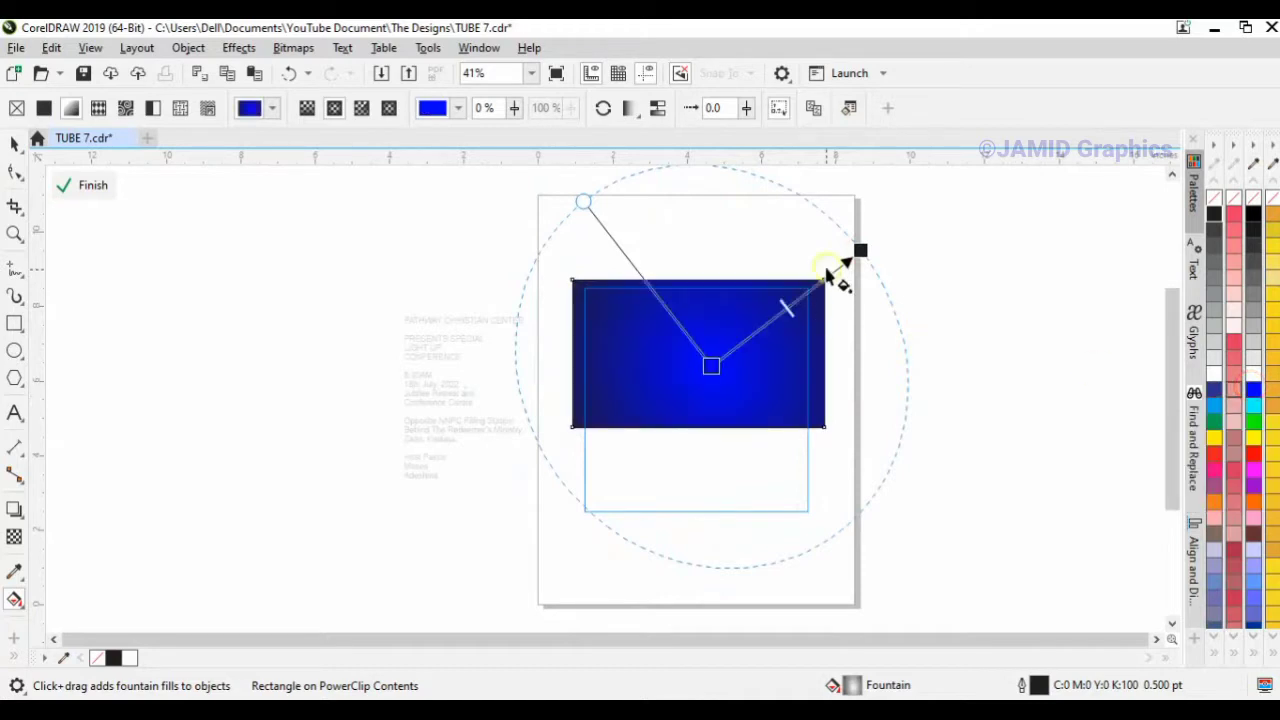
{"action": "left_click", "coordinate": [860, 250]}
{"action": "left_click", "coordinate": [870, 273]}
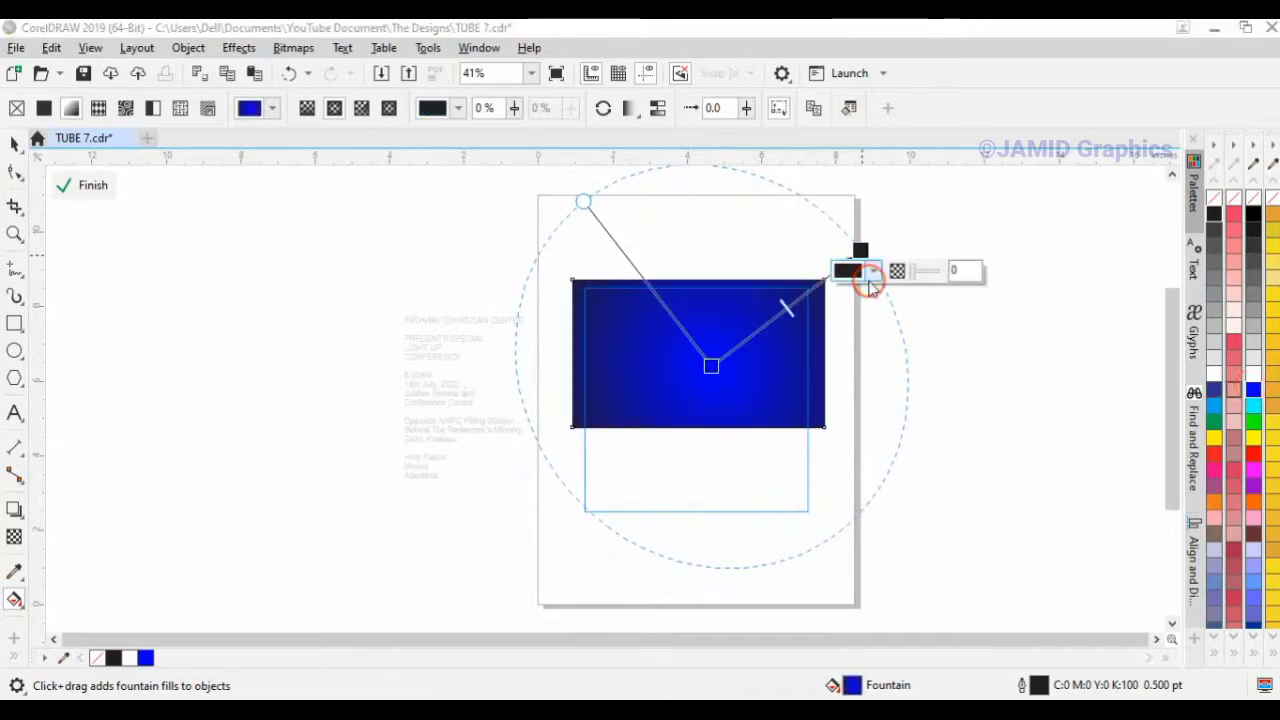
{"action": "left_click", "coordinate": [915, 335]}
{"action": "left_click", "coordinate": [915, 335]}
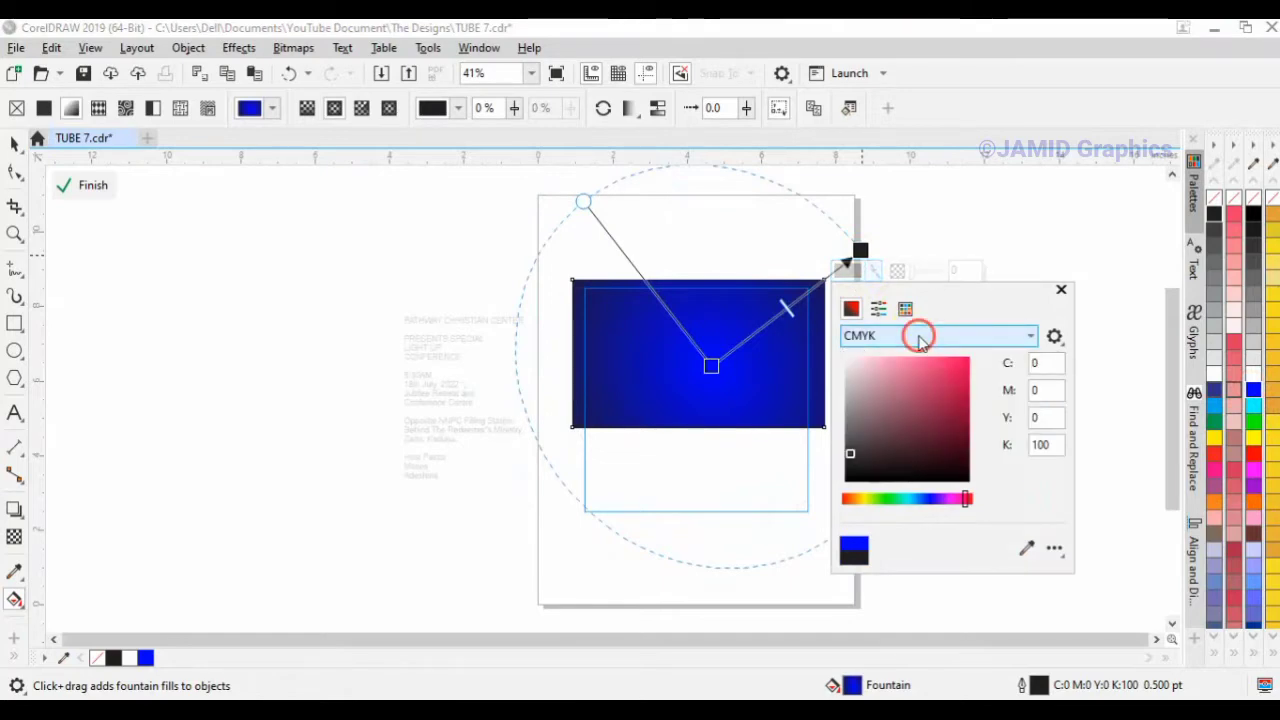
{"action": "left_click_drag", "start_coordinate": [1060, 363], "coordinate": [1004, 355]}
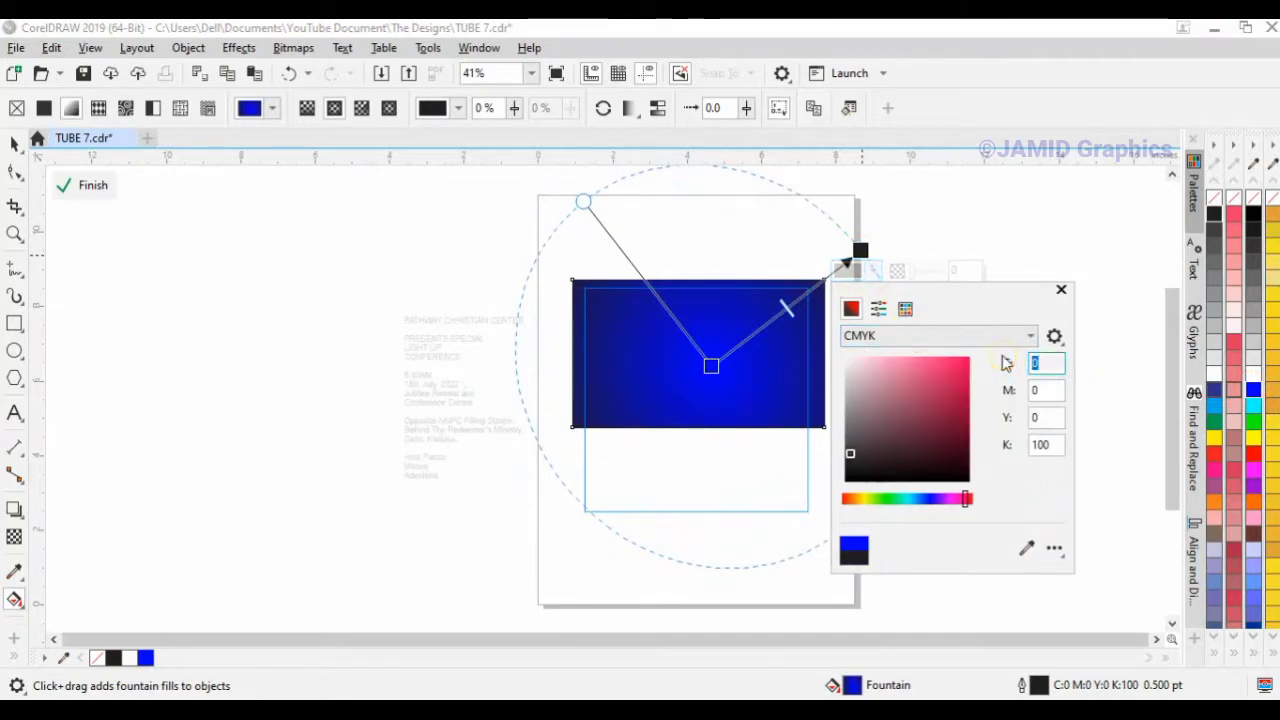
{"action": "type", "text": "100"}
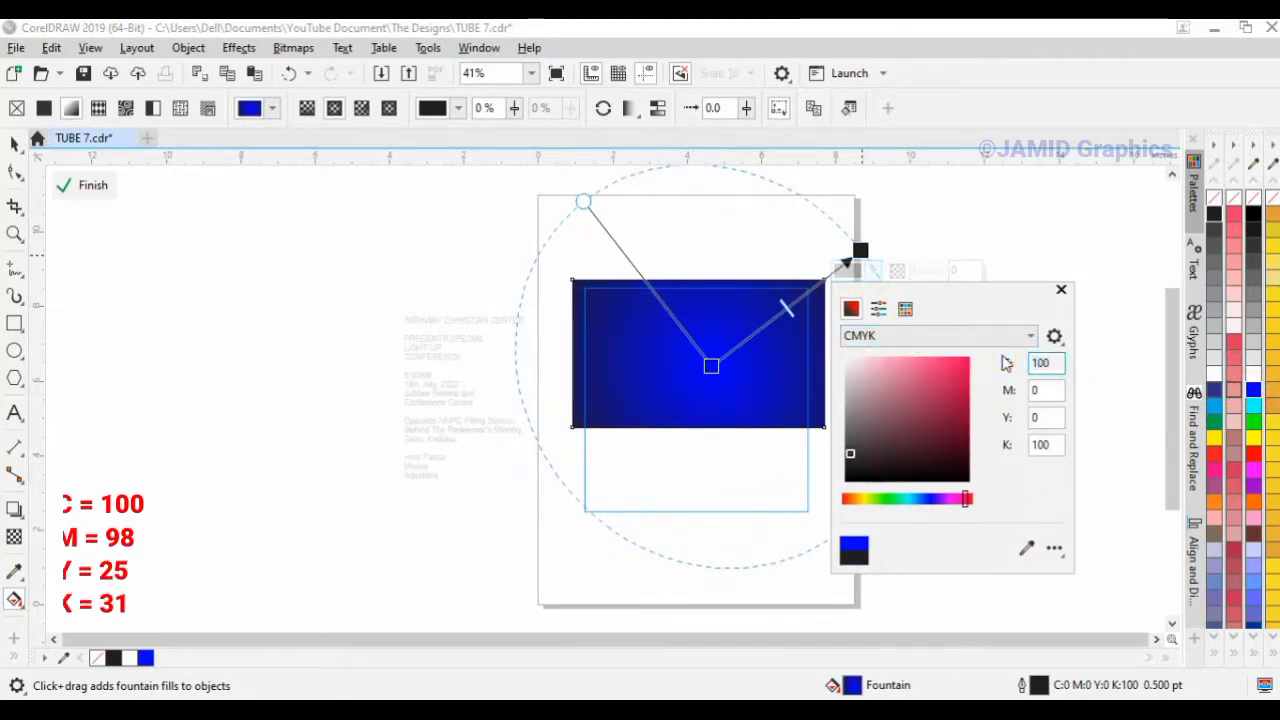
{"action": "key", "text": "Tab"}
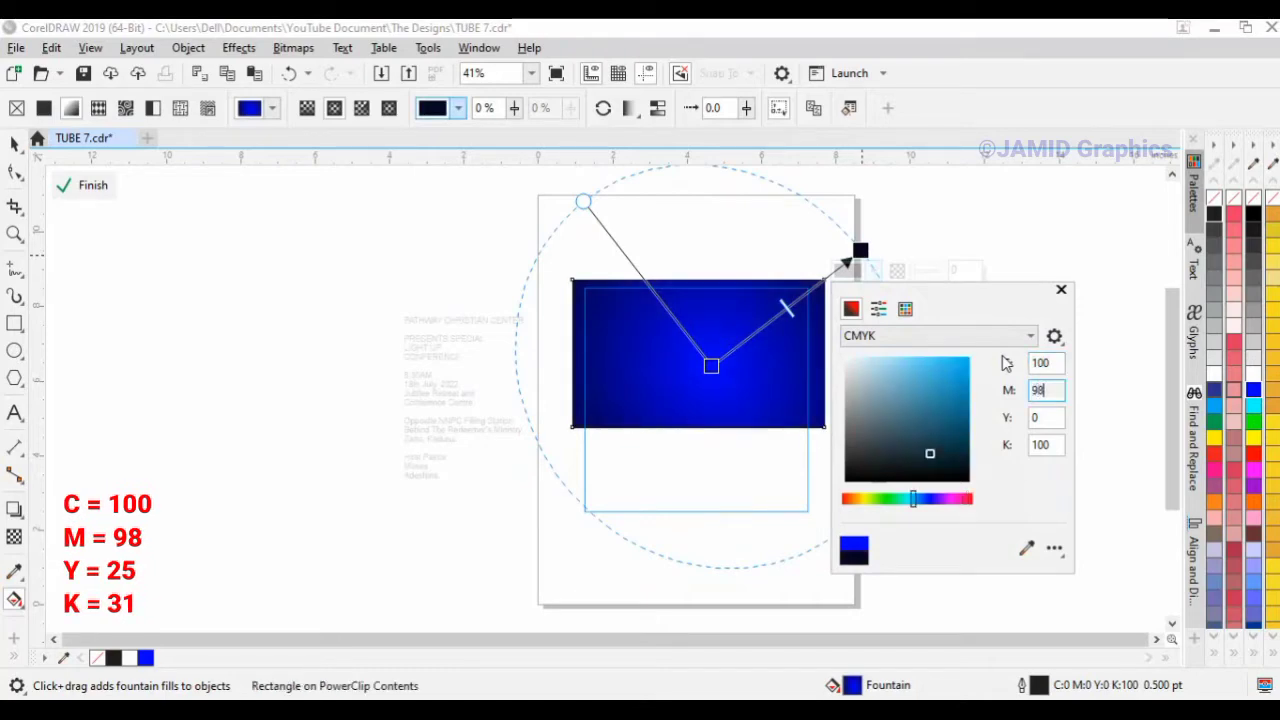
{"action": "key", "text": "Tab"}
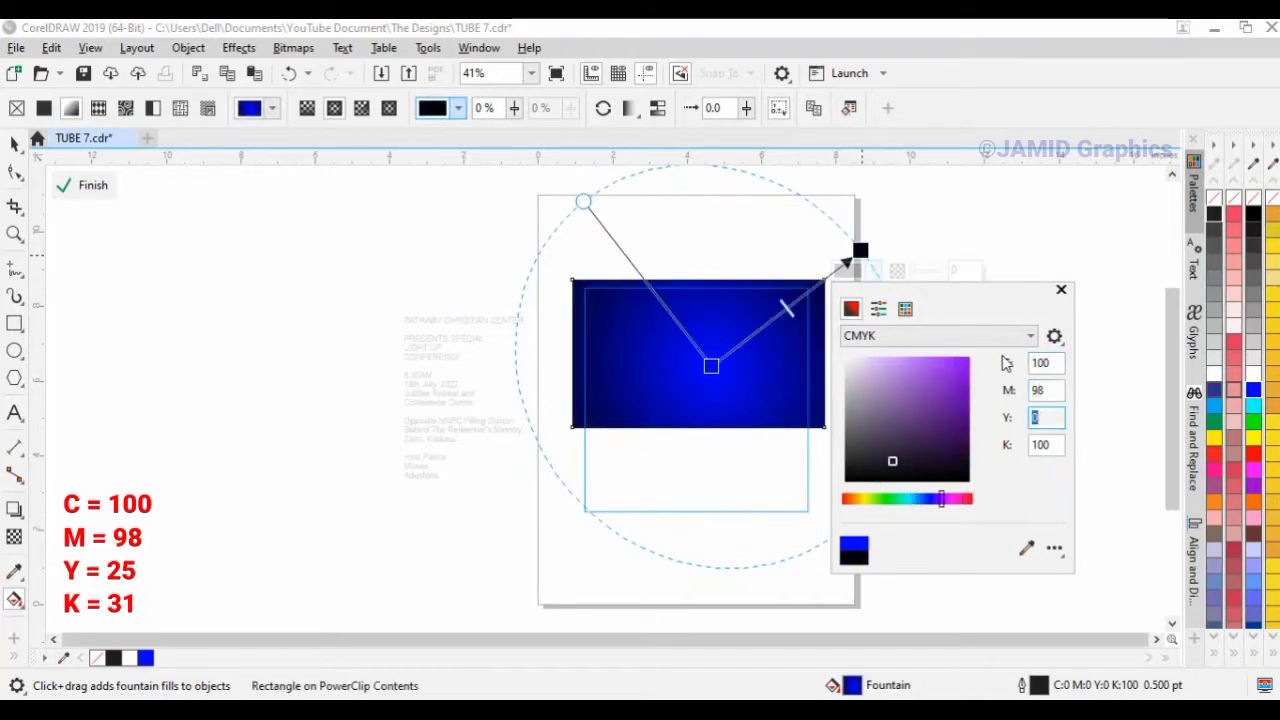
{"action": "key", "text": "Tab"}
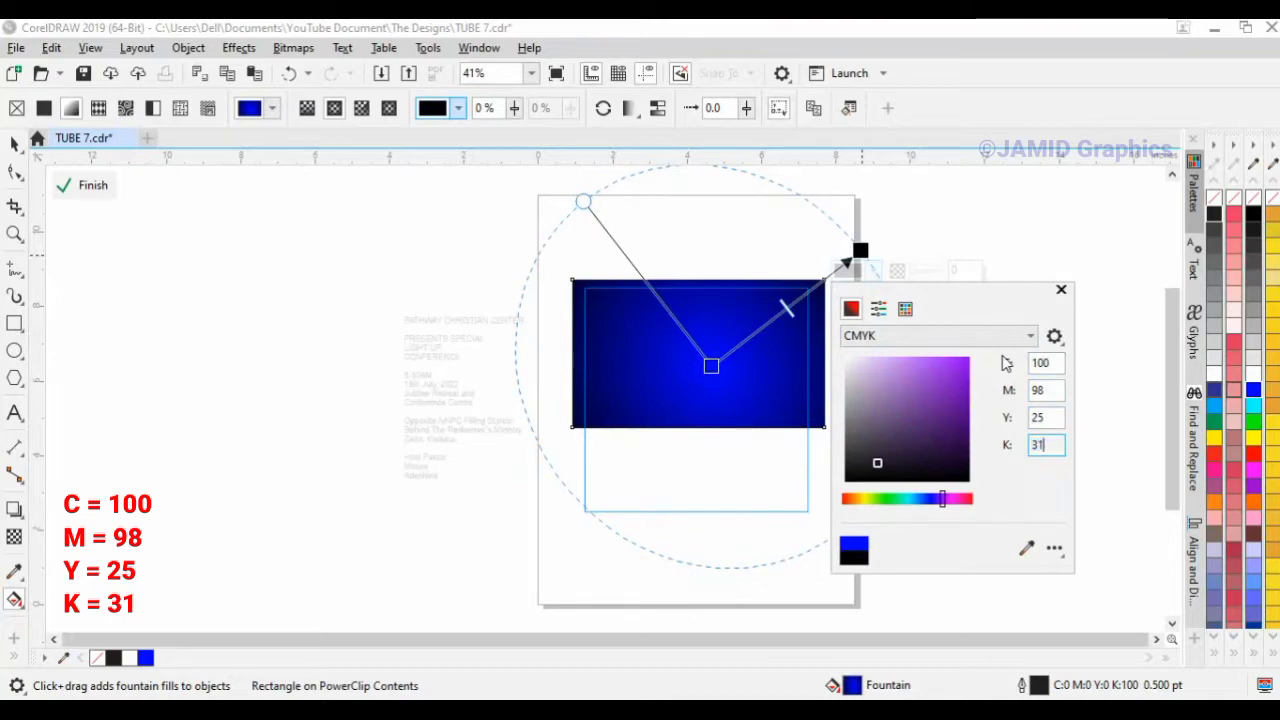
{"action": "type", "text": "31"}
{"action": "key", "text": "Return"}
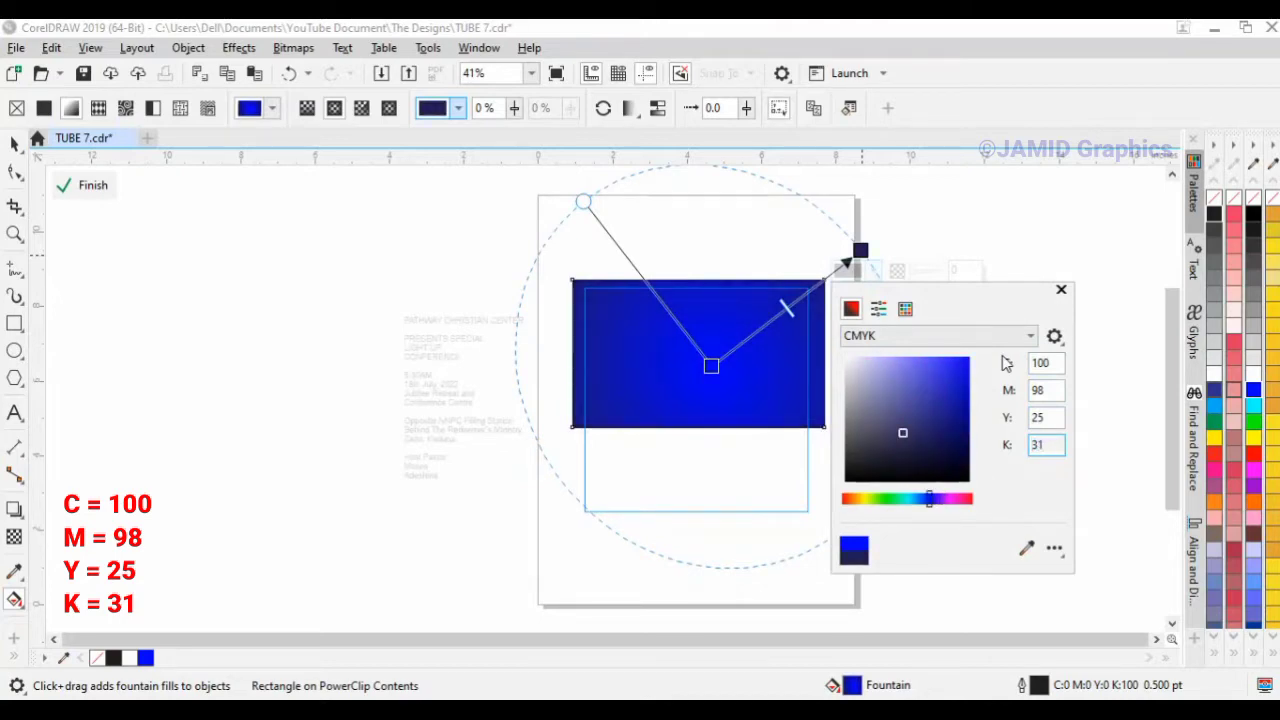
{"action": "left_click", "coordinate": [1061, 289]}
Pull the fountain fill's outer node slightly closer to the rectangle's centre and finish editing the PowerClip contents
{"action": "left_click_drag", "start_coordinate": [860, 249], "coordinate": [850, 280]}
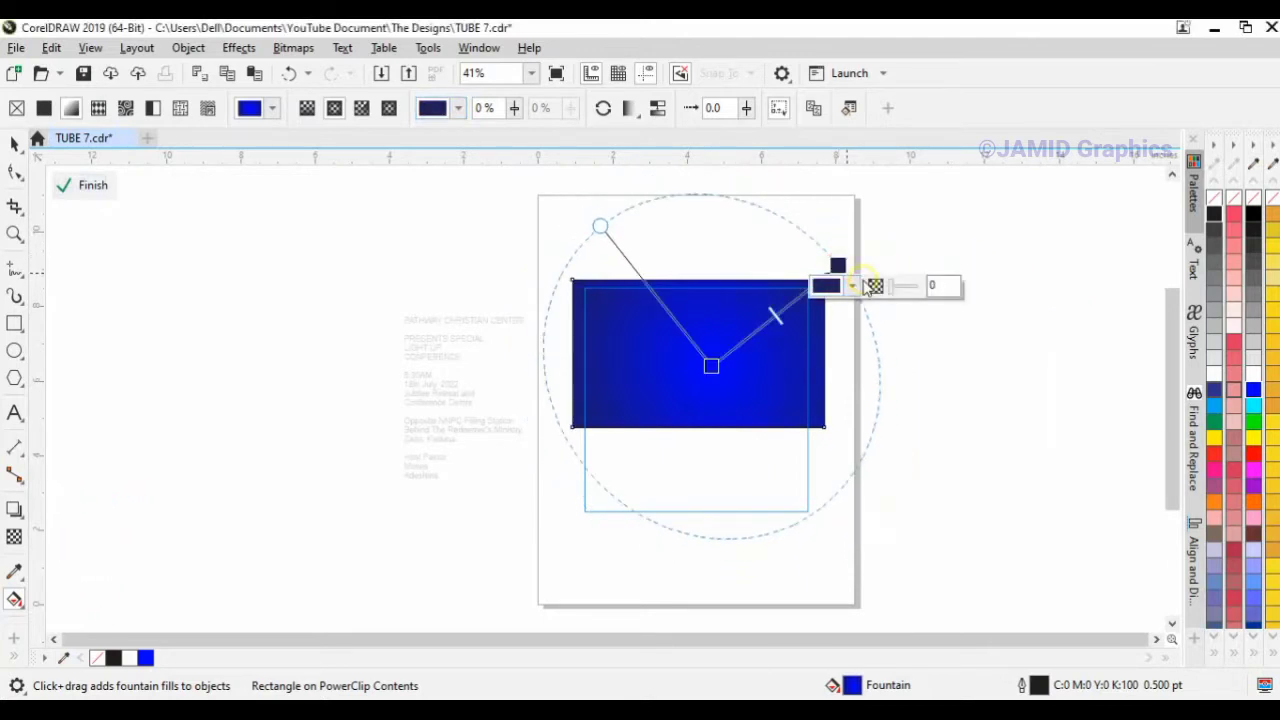
{"action": "left_click", "coordinate": [93, 187]}
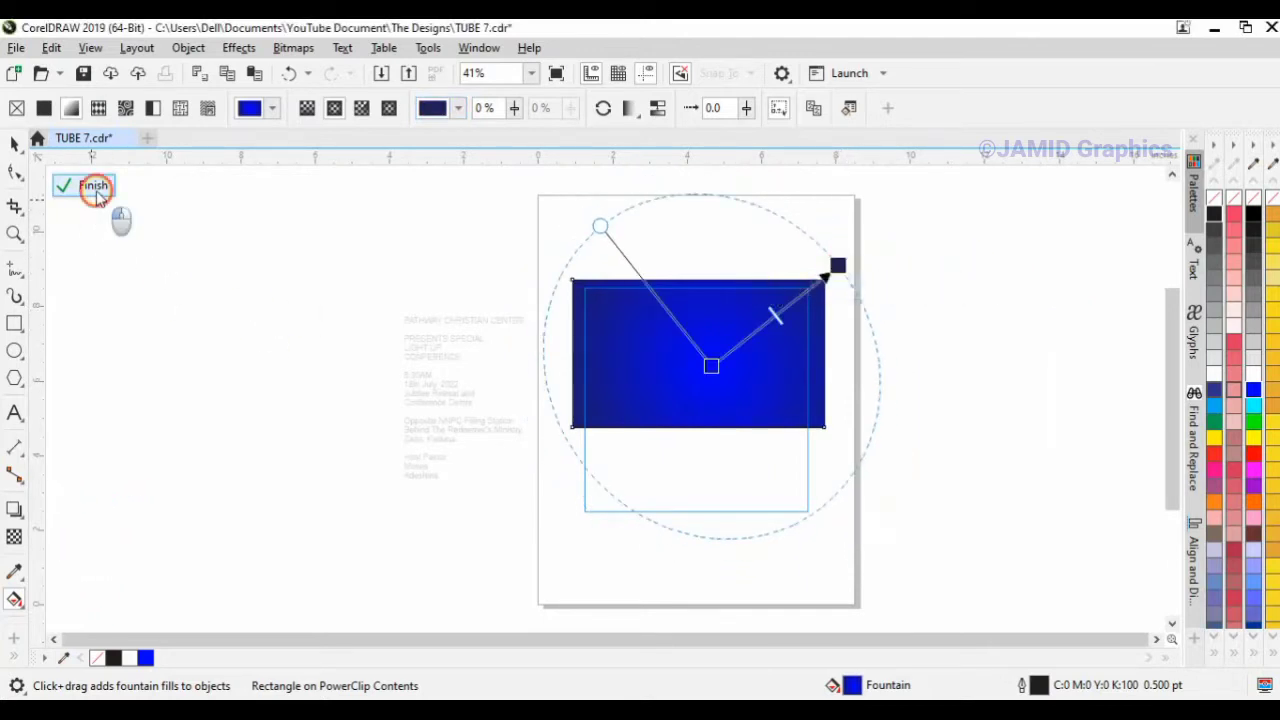
{"action": "left_click", "coordinate": [345, 487]}
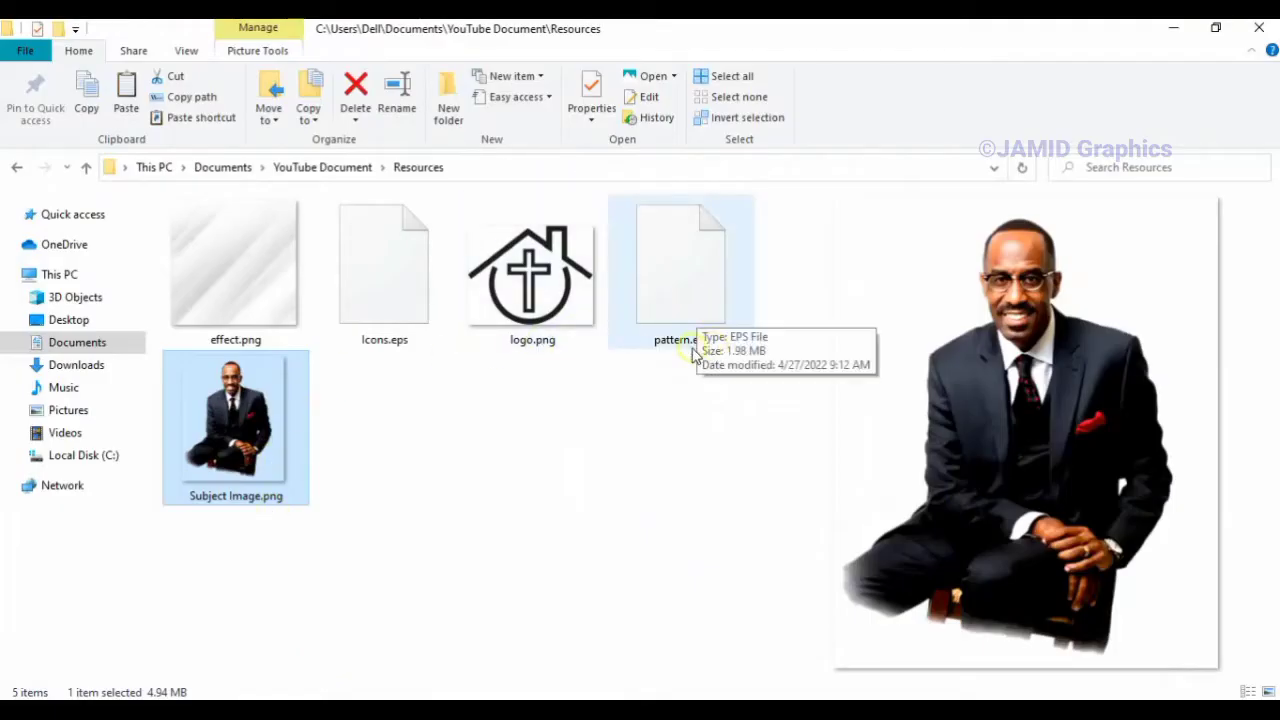
Copy pattern.eps from the Resources folder in File Explorer and paste it into the square frame's PowerClip contents in CorelDRAW, importing it as editable with text as curves
{"action": "right_click", "coordinate": [677, 289]}
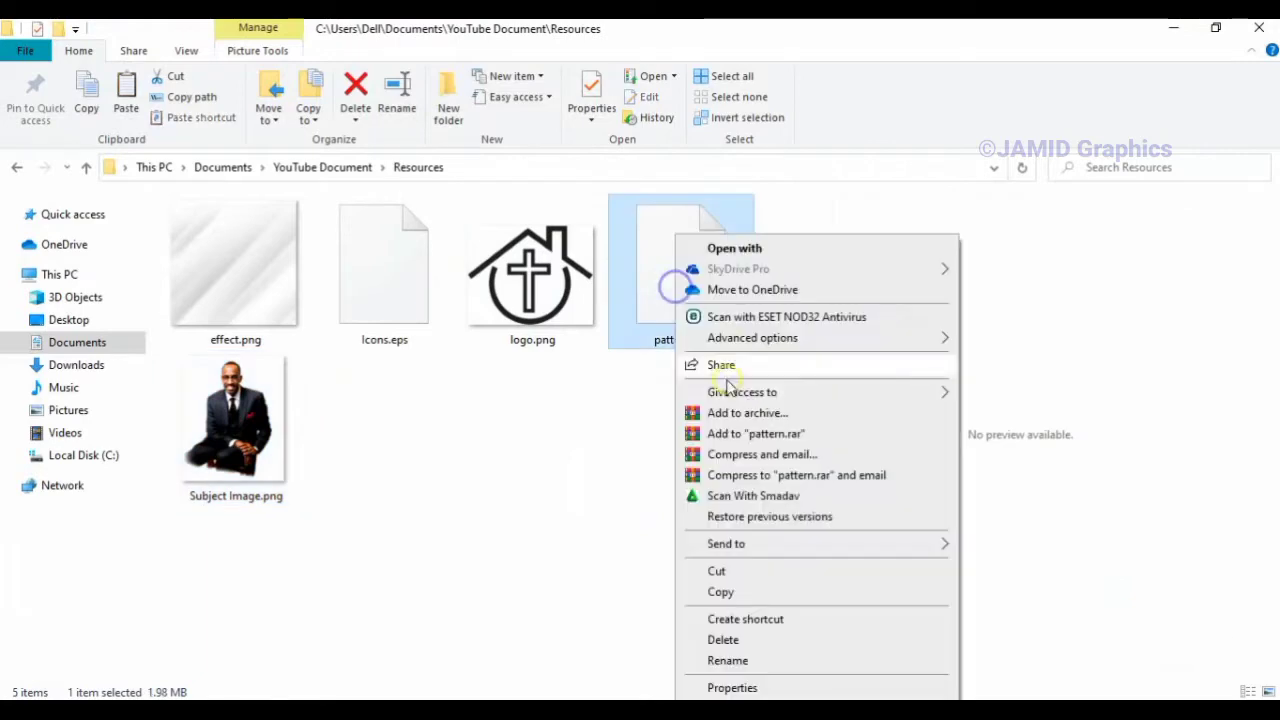
{"action": "left_click", "coordinate": [721, 592]}
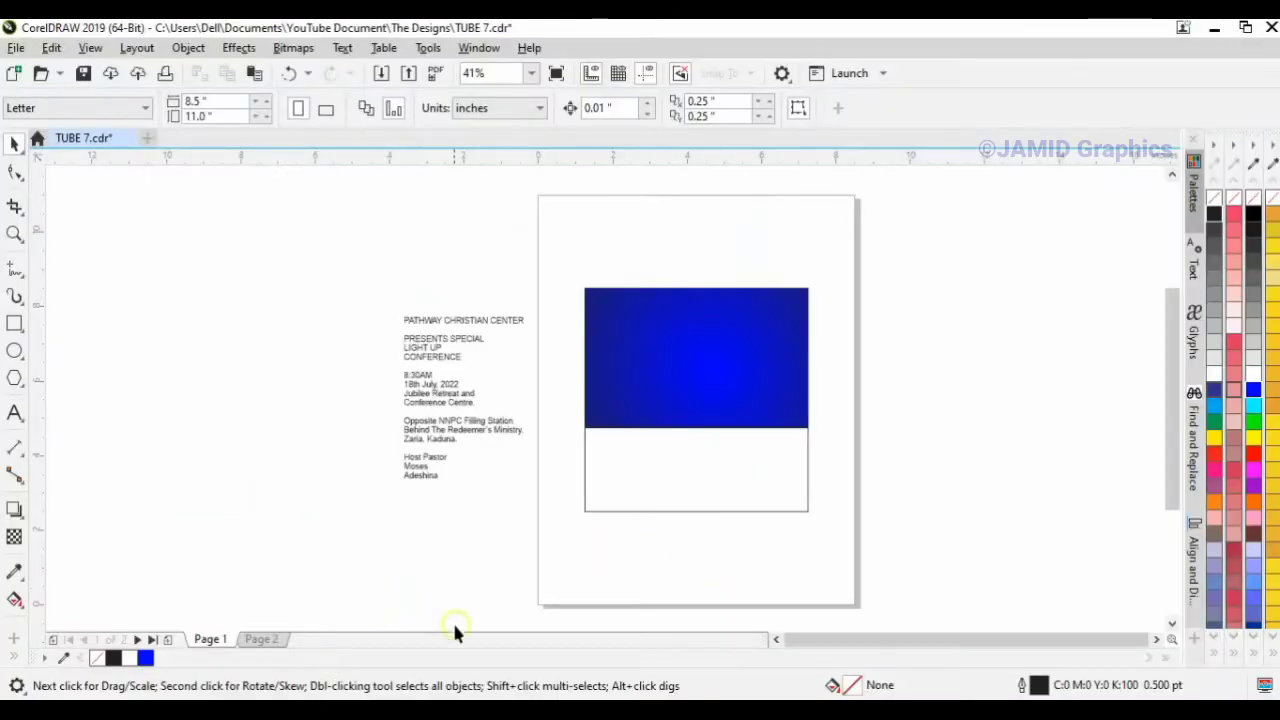
{"action": "left_click", "coordinate": [737, 366]}
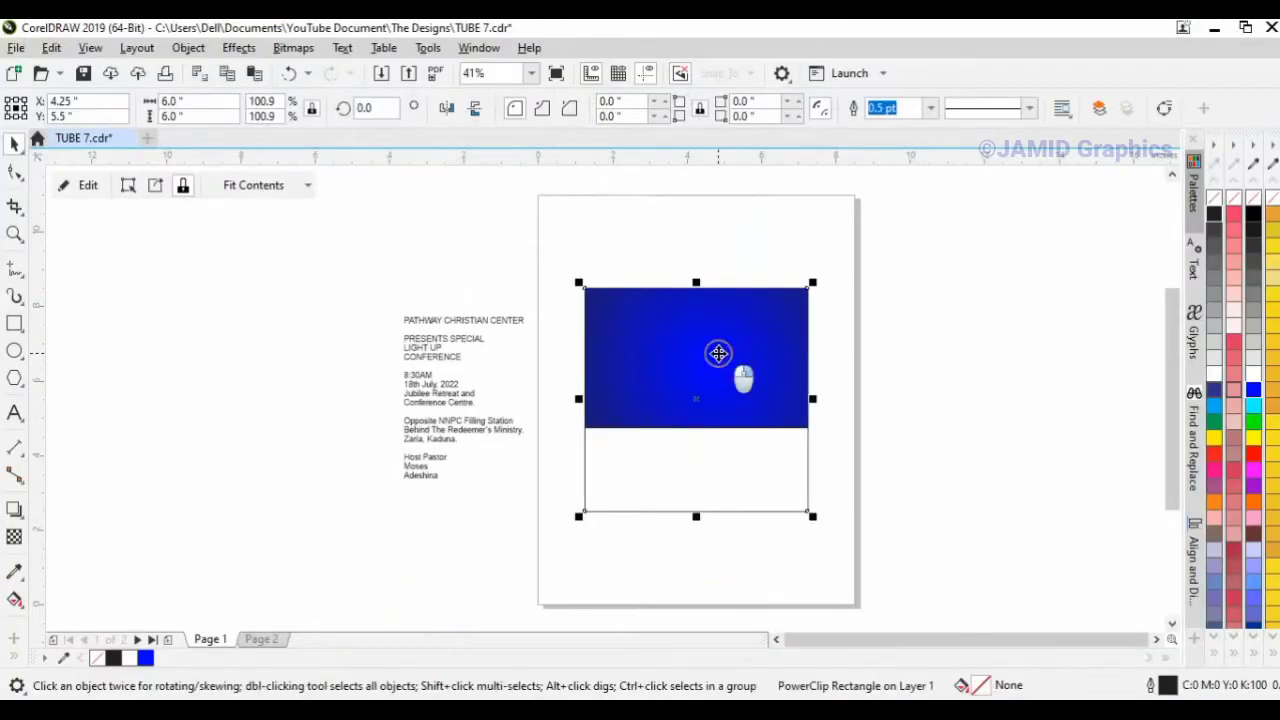
{"action": "right_click", "coordinate": [718, 352]}
{"action": "left_click", "coordinate": [780, 147]}
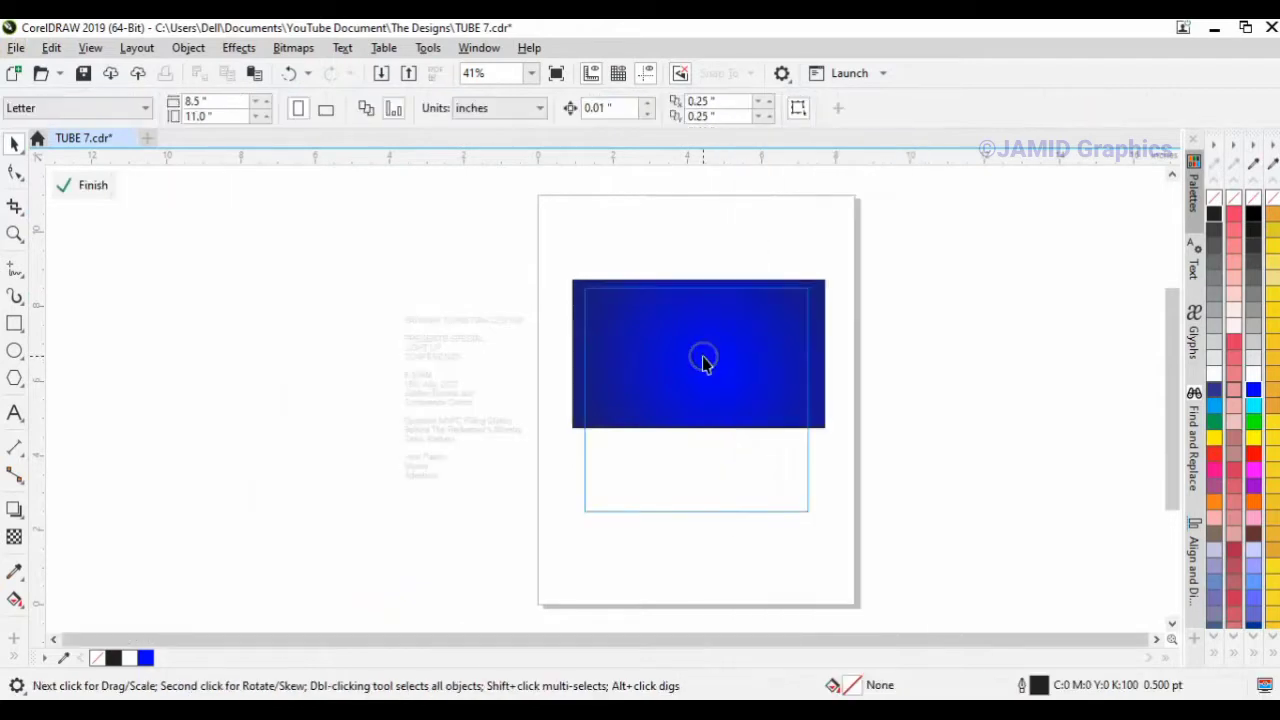
{"action": "key", "text": "ctrl+v"}
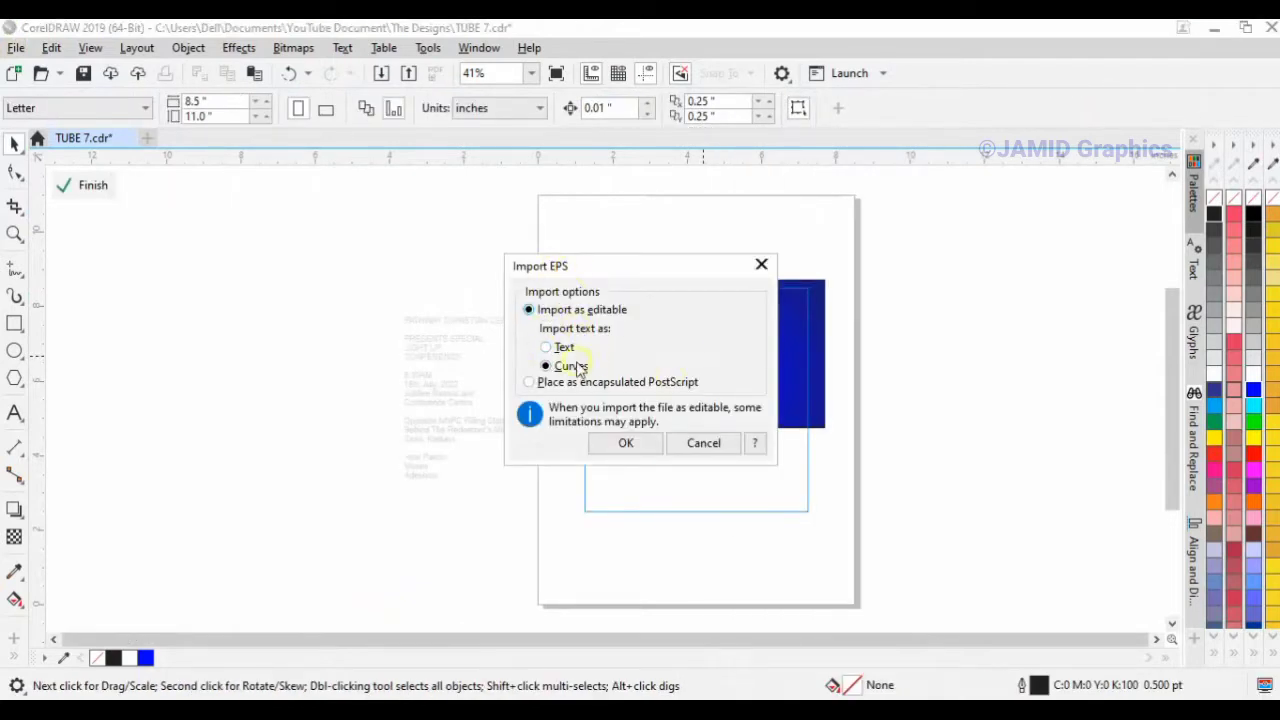
{"action": "left_click", "coordinate": [627, 444]}
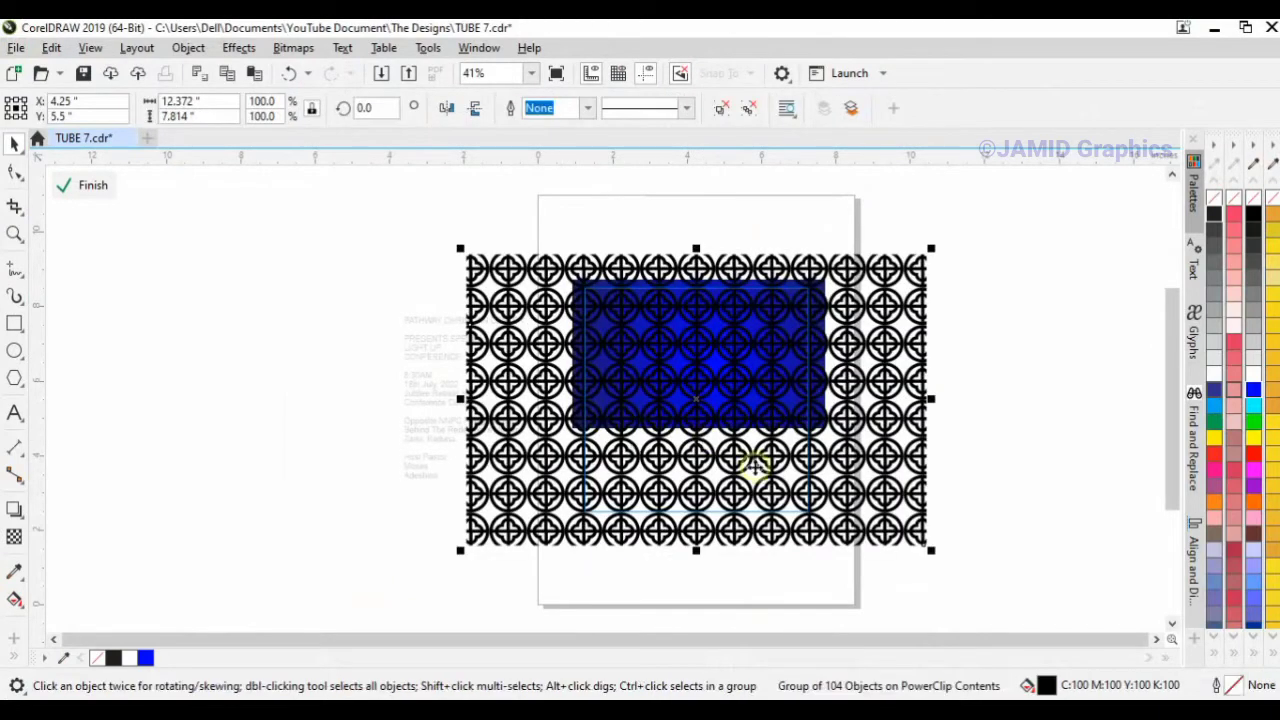
Scale the pattern down proportionally to about 7.5 by 4.73 inches and place it over the blue rectangle
{"action": "left_click_drag", "start_coordinate": [931, 550], "coordinate": [845, 522]}
{"action": "left_click_drag", "start_coordinate": [766, 486], "coordinate": [815, 437]}
Skew the pattern's upper edge sideways, recentre it over the blue rectangle and rotate it about 7.2 degrees
{"action": "left_click", "coordinate": [723, 306]}
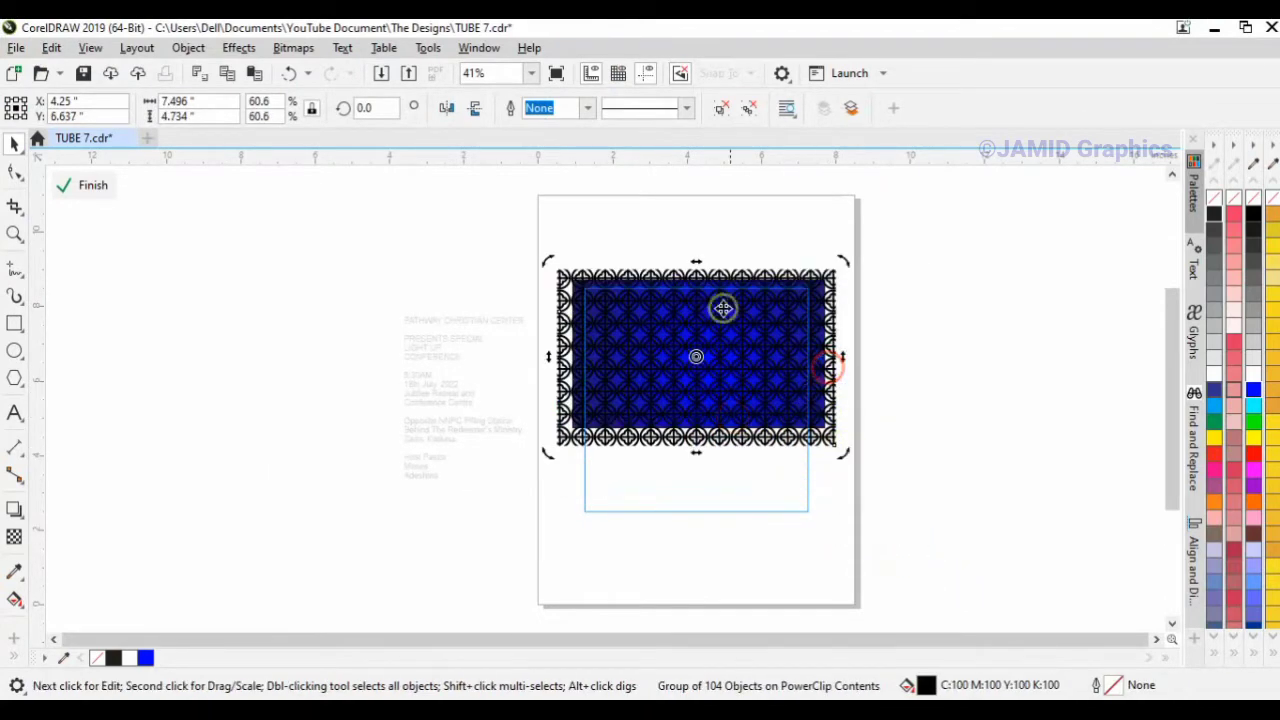
{"action": "left_click_drag", "start_coordinate": [697, 263], "coordinate": [733, 270]}
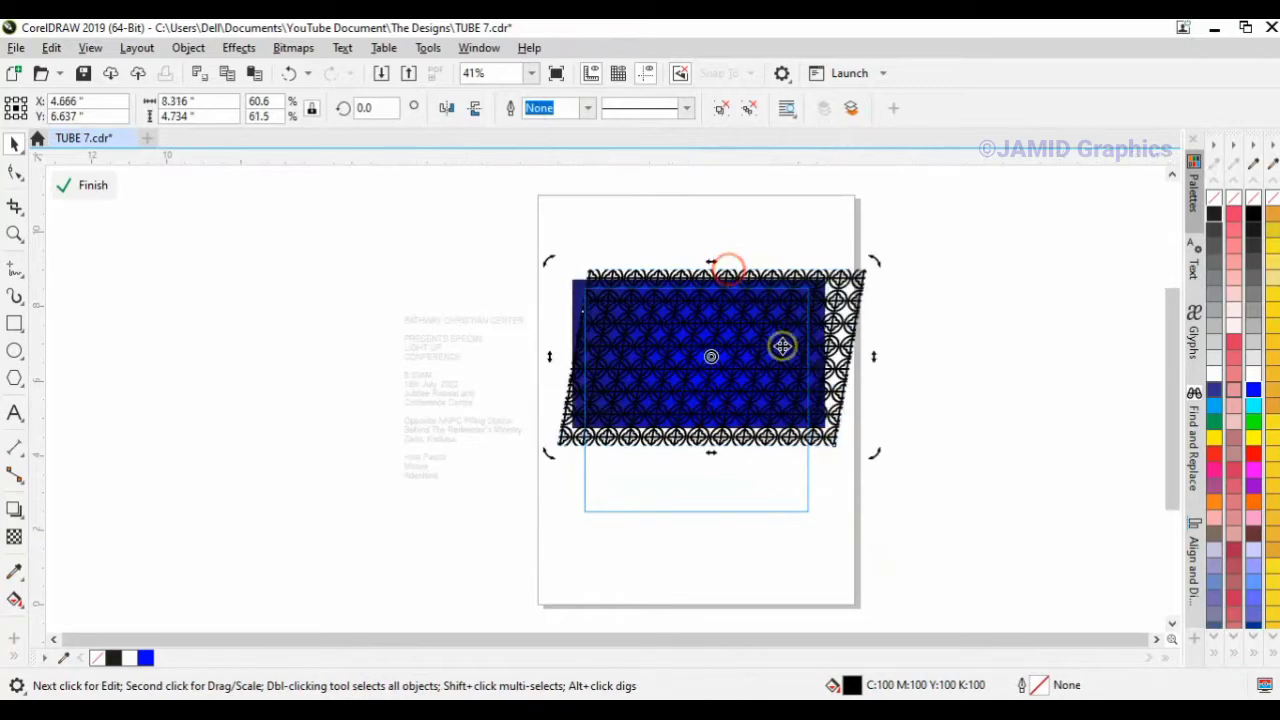
{"action": "left_click", "coordinate": [769, 346]}
{"action": "left_click", "coordinate": [767, 346]}
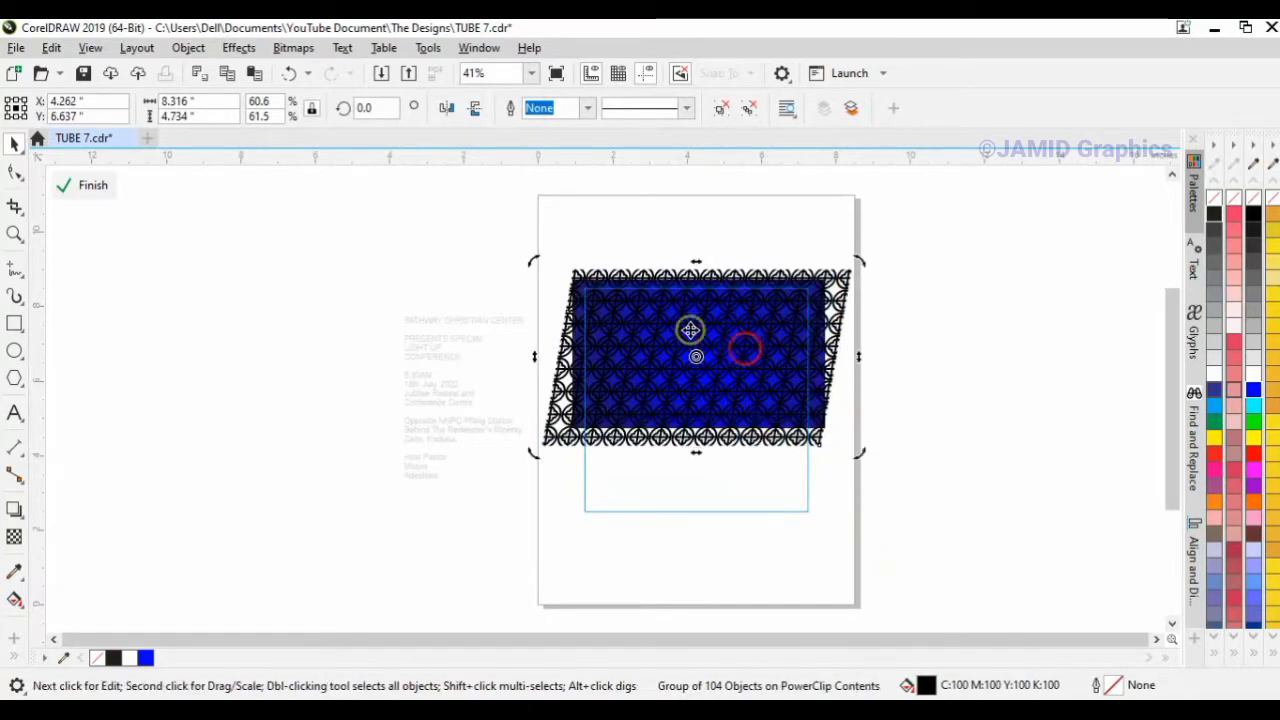
{"action": "left_click_drag", "start_coordinate": [530, 261], "coordinate": [538, 296]}
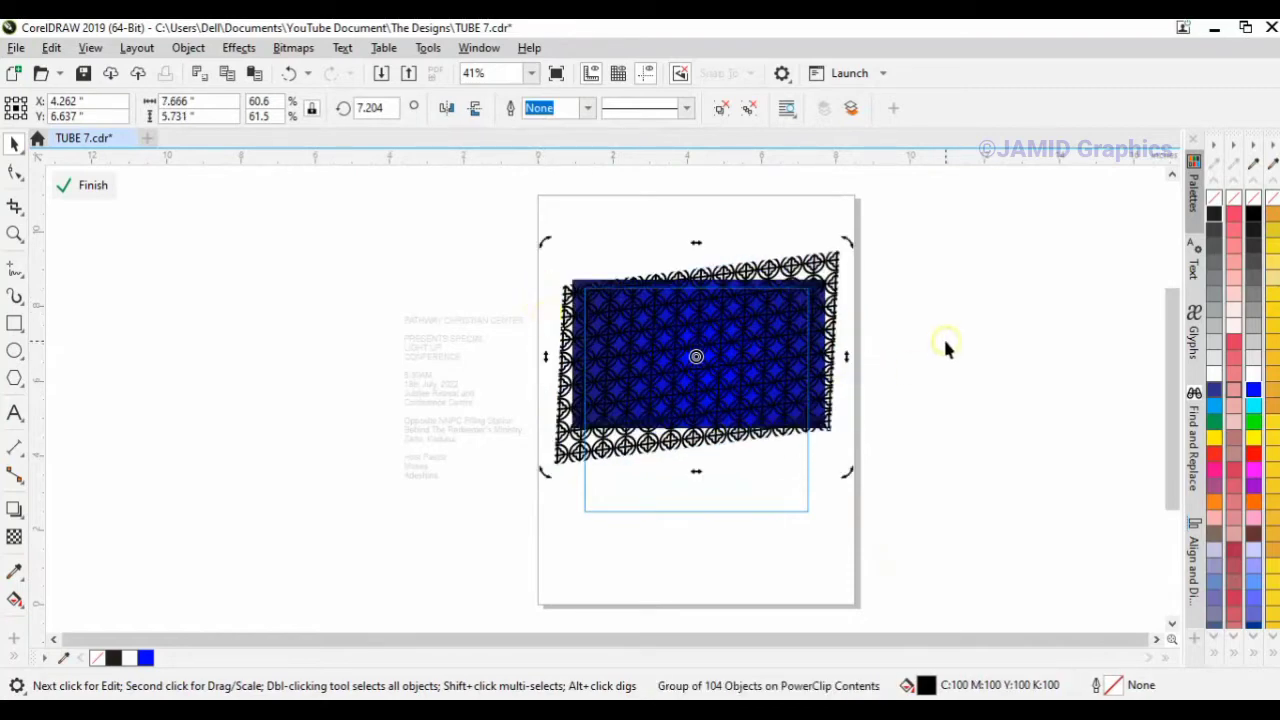
Fill the pattern with black (K 100), apply a 50% uniform transparency with Overlay merge mode, and finish editing the PowerClip contents
{"action": "left_click", "coordinate": [1214, 214]}
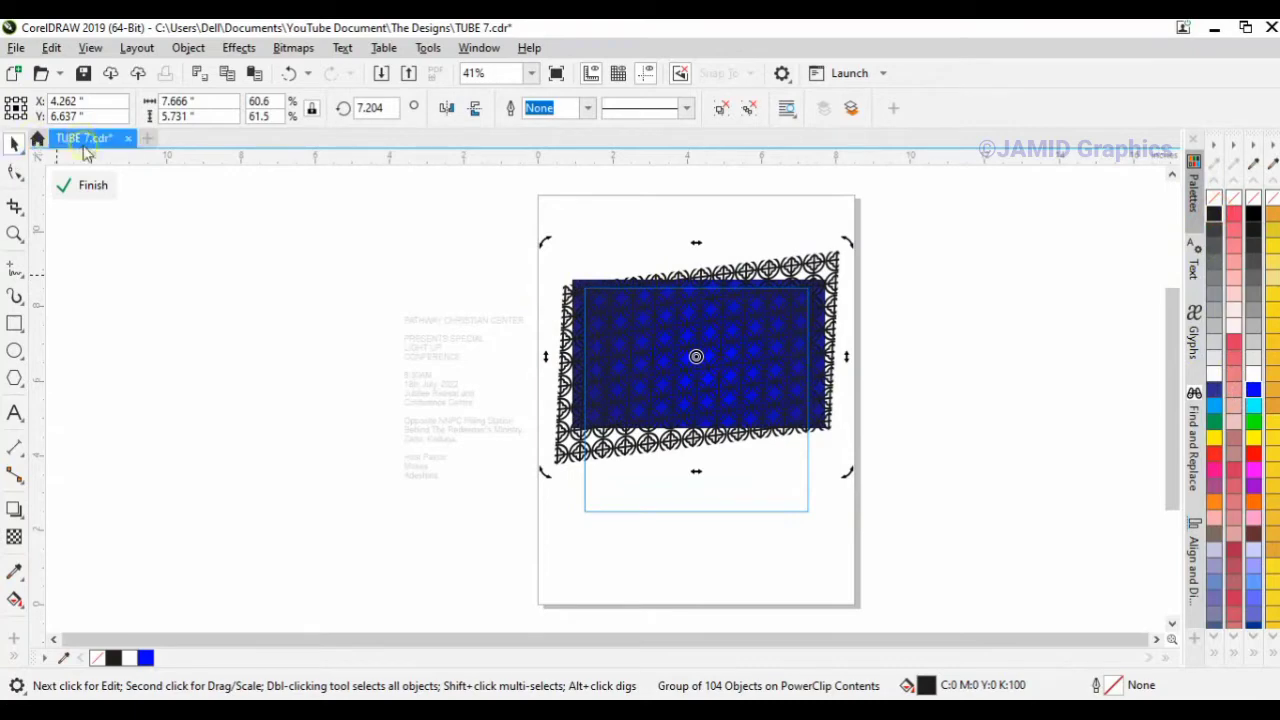
{"action": "left_click", "coordinate": [18, 537]}
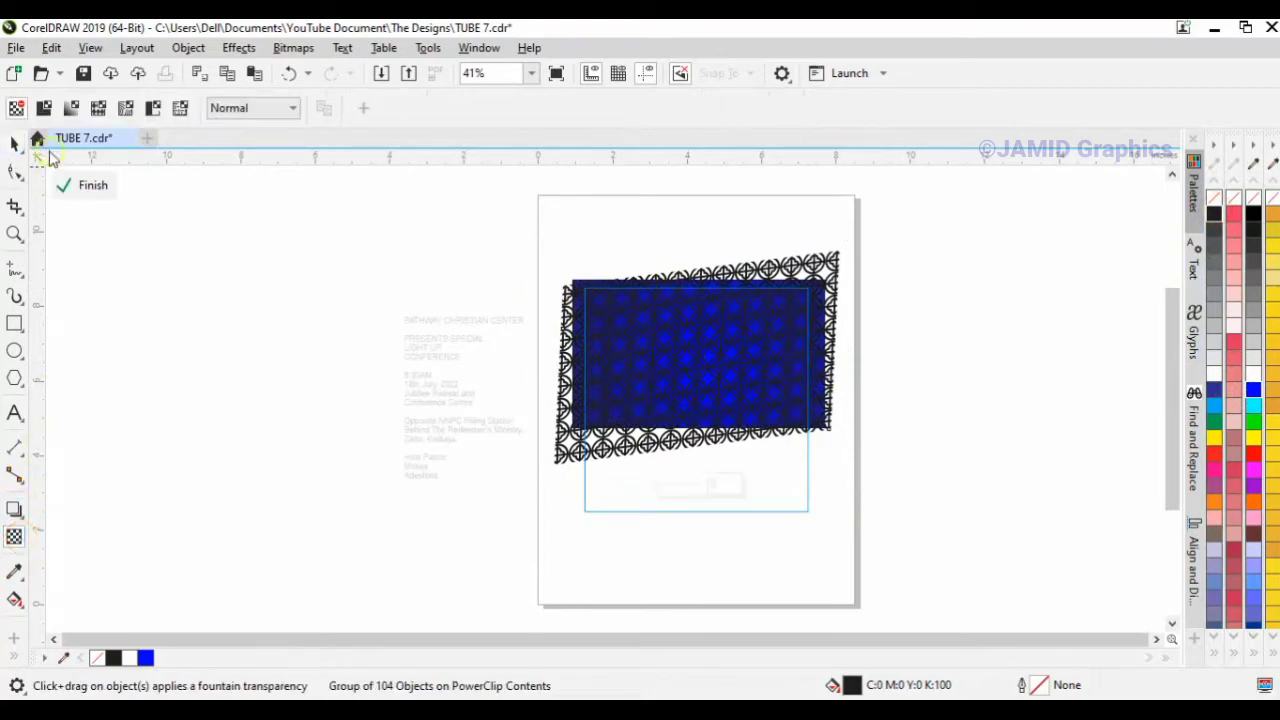
{"action": "left_click", "coordinate": [44, 109]}
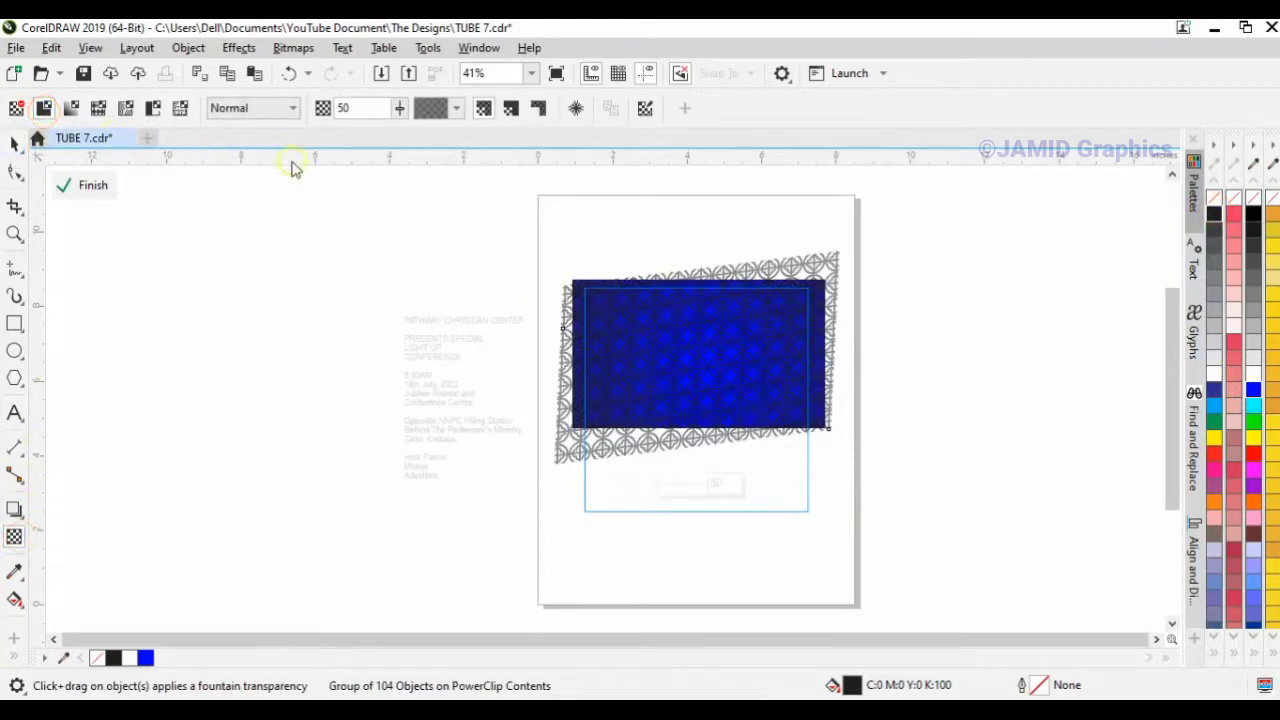
{"action": "left_click", "coordinate": [292, 108]}
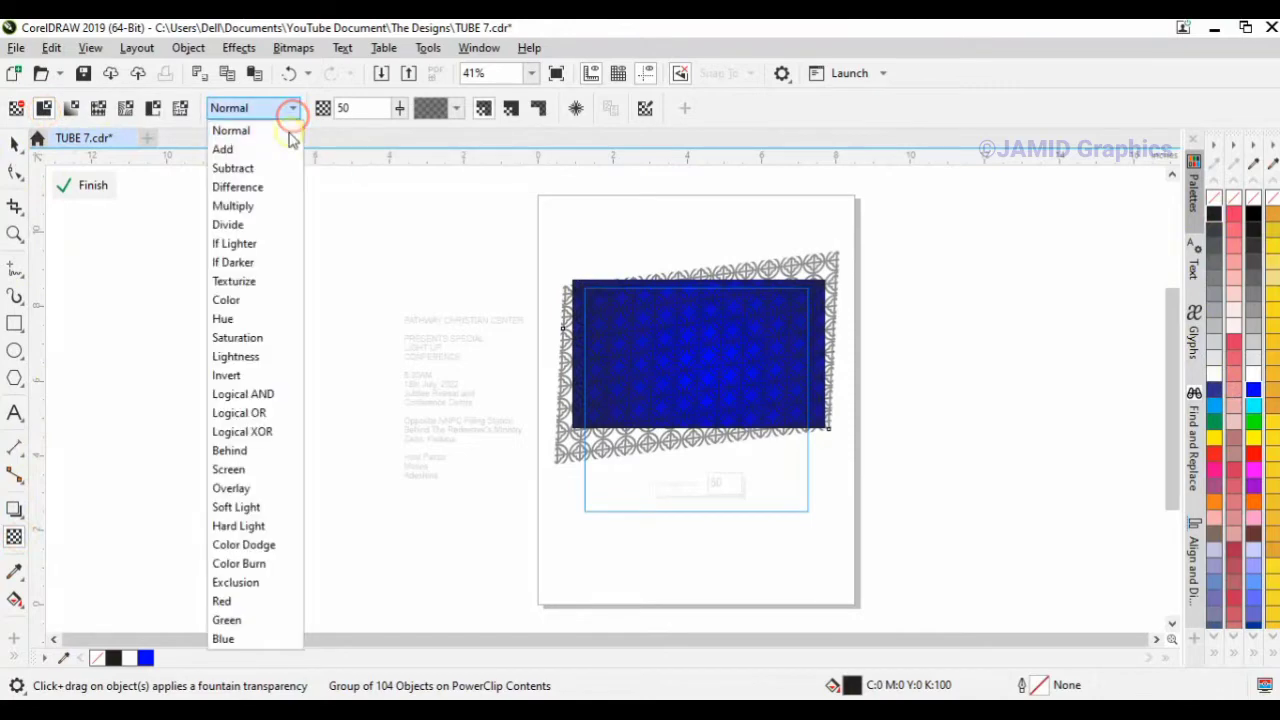
{"action": "left_click", "coordinate": [279, 490]}
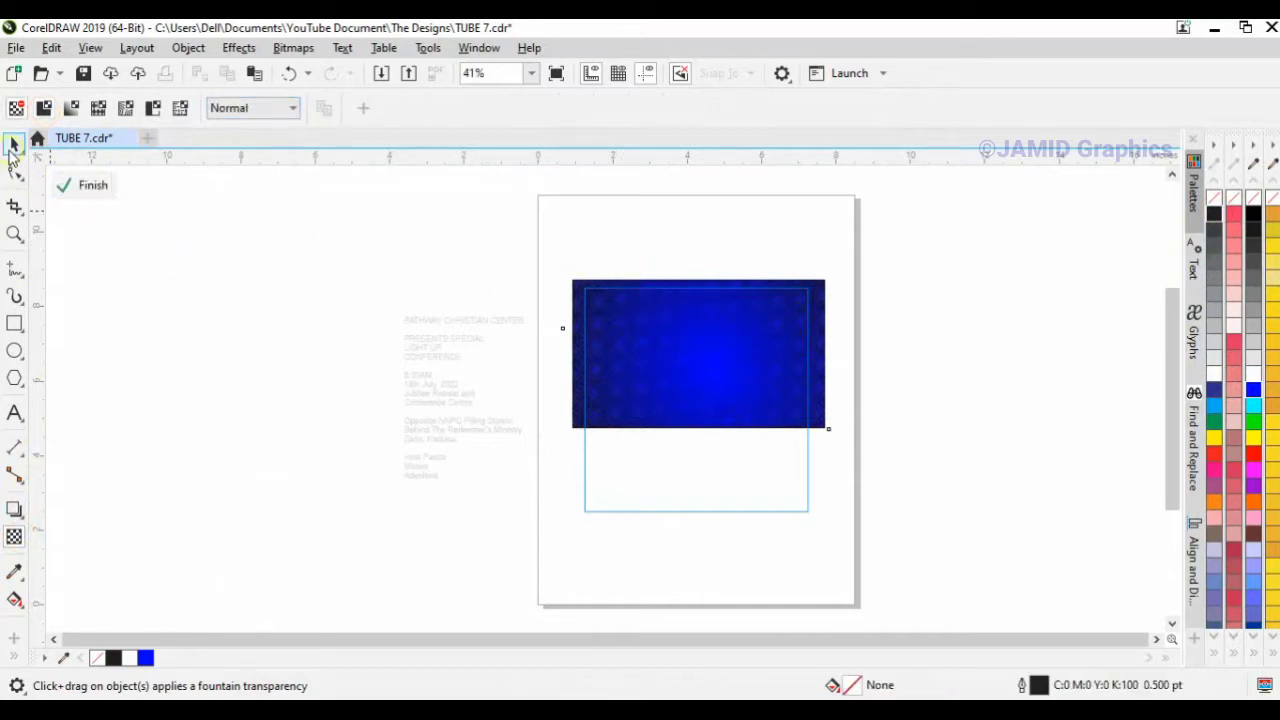
{"action": "left_click", "coordinate": [14, 144]}
{"action": "left_click", "coordinate": [92, 188]}
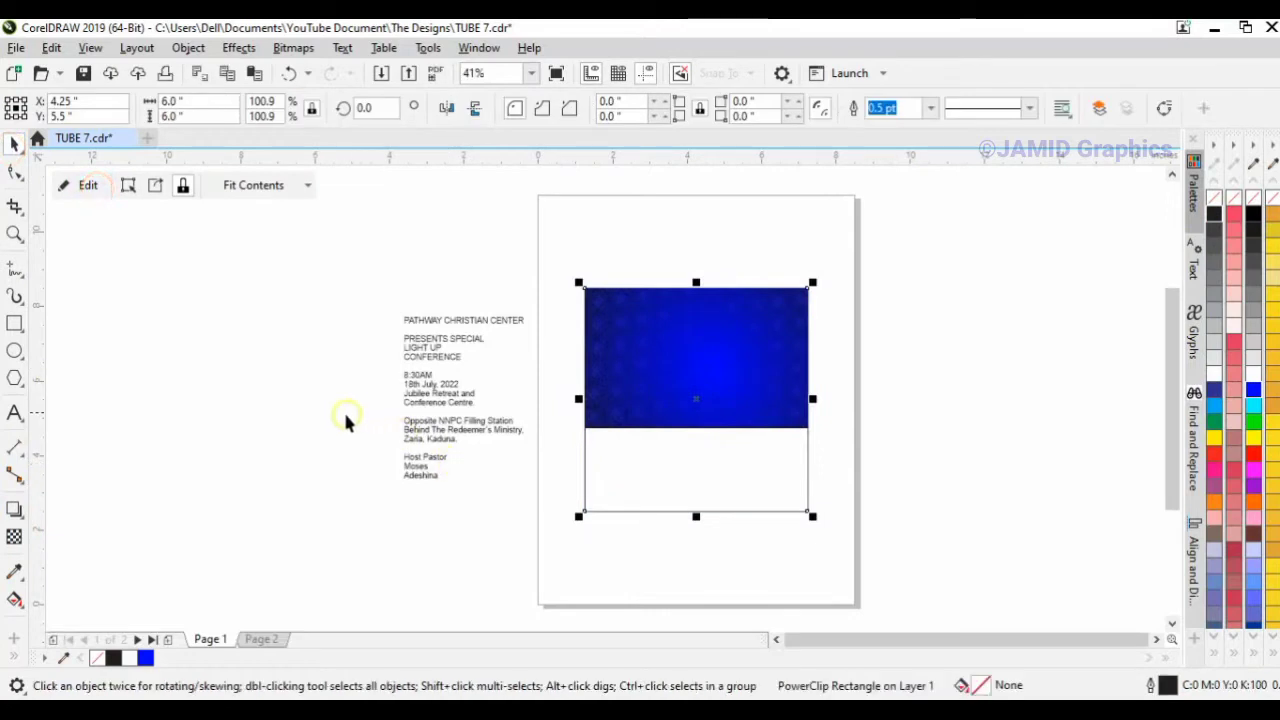
Copy logo.png from the Resources folder in File Explorer and paste it onto the flyer page in CorelDRAW
{"action": "left_click", "coordinate": [357, 250]}
{"action": "left_click_drag", "start_coordinate": [357, 250], "coordinate": [904, 580]}
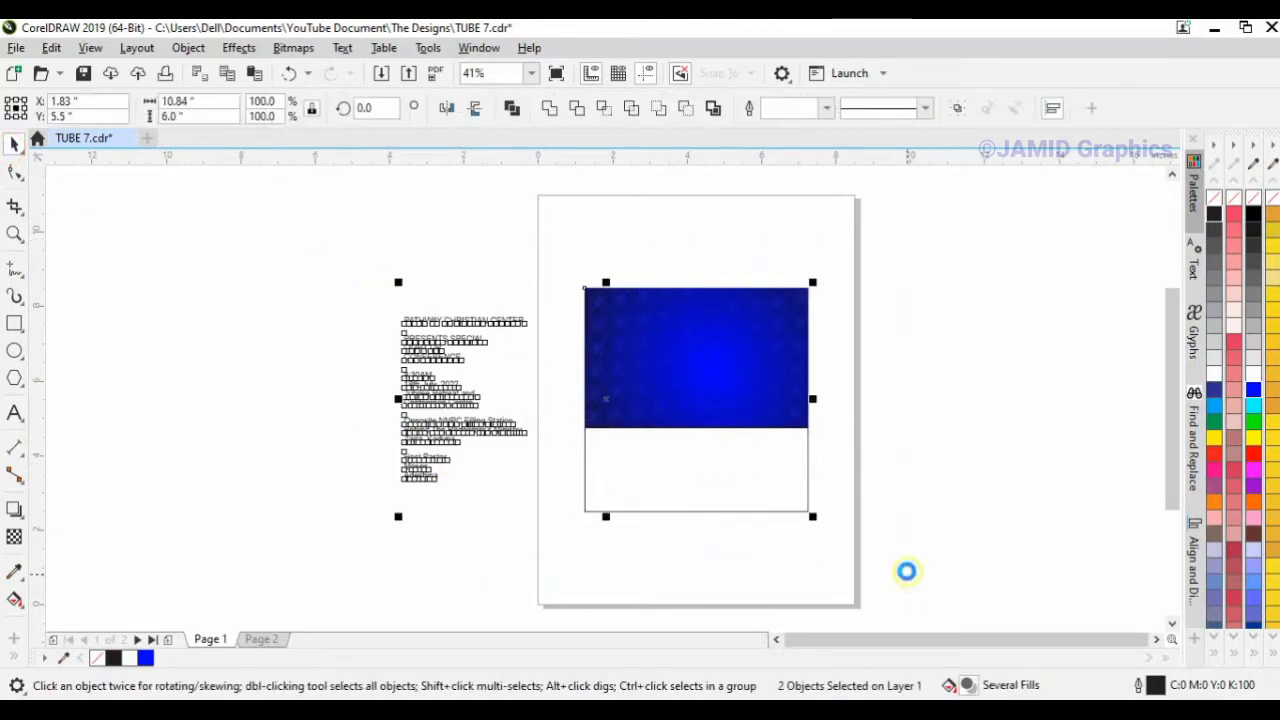
{"action": "key", "text": "shift+F2"}
{"action": "left_click", "coordinate": [432, 207]}
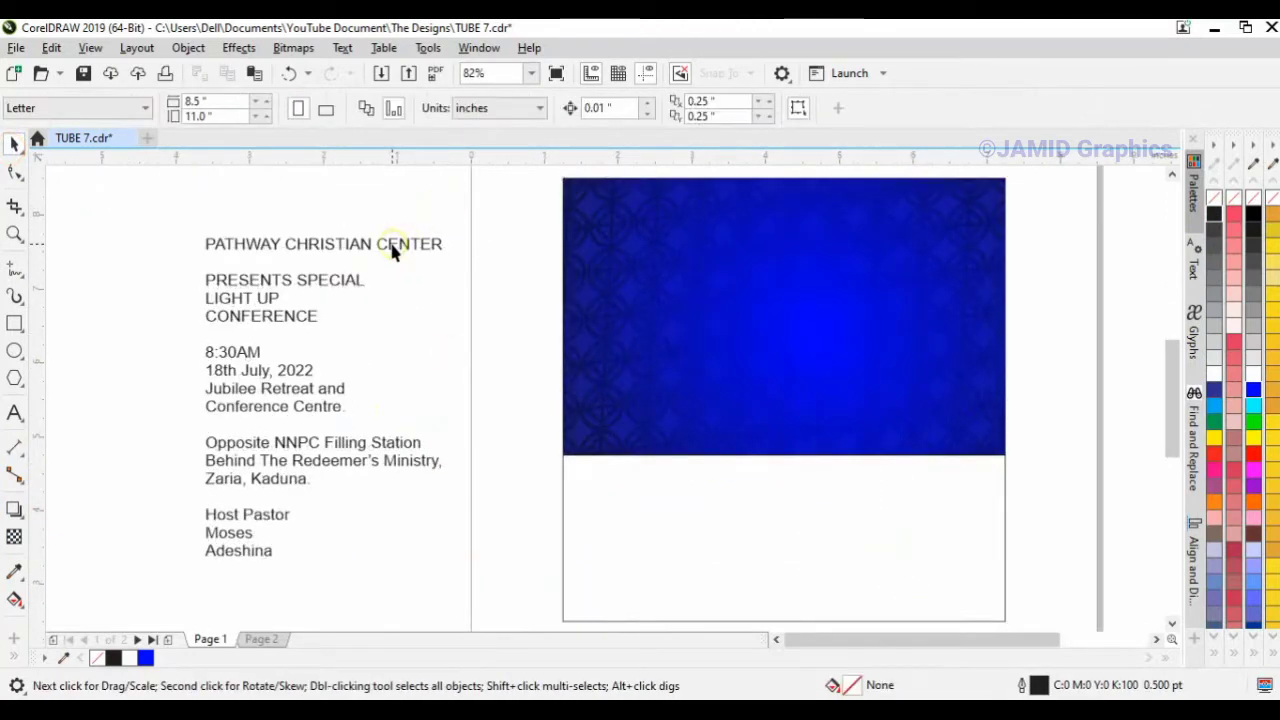
{"action": "key", "text": "alt+Tab"}
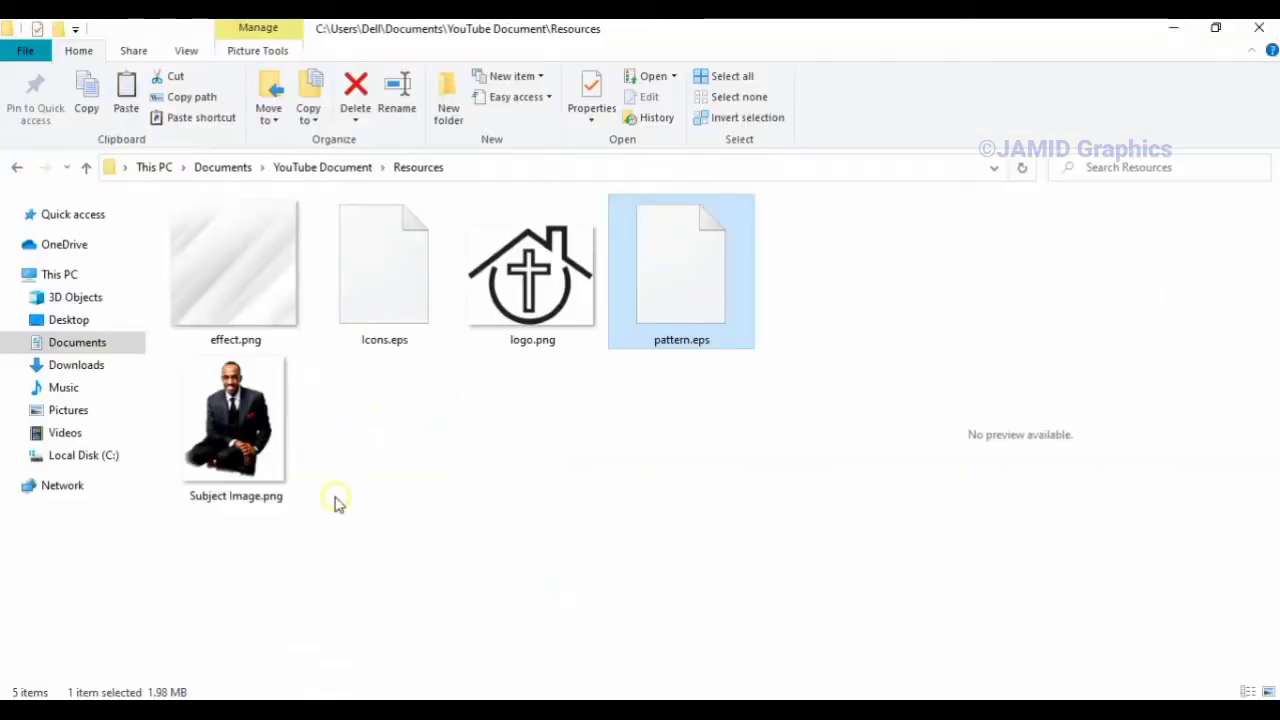
{"action": "left_click", "coordinate": [502, 285]}
{"action": "right_click", "coordinate": [504, 283]}
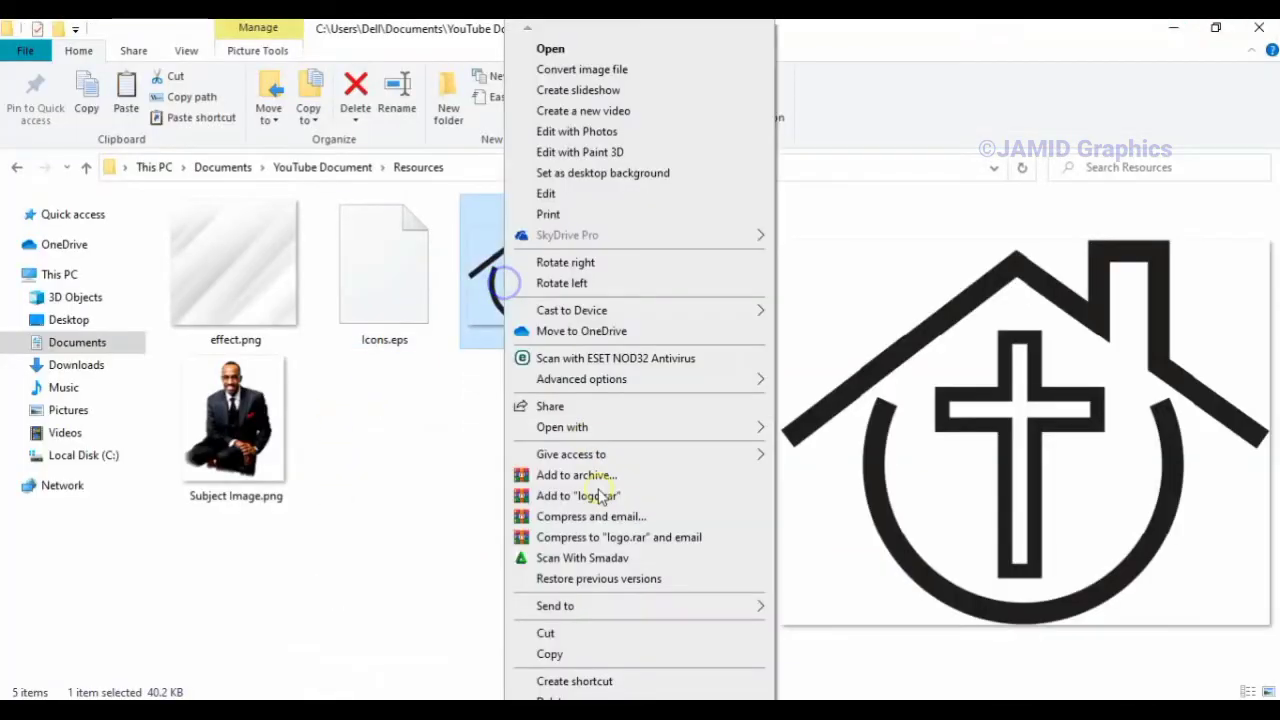
{"action": "left_click", "coordinate": [617, 655]}
{"action": "key", "text": "alt+Tab"}
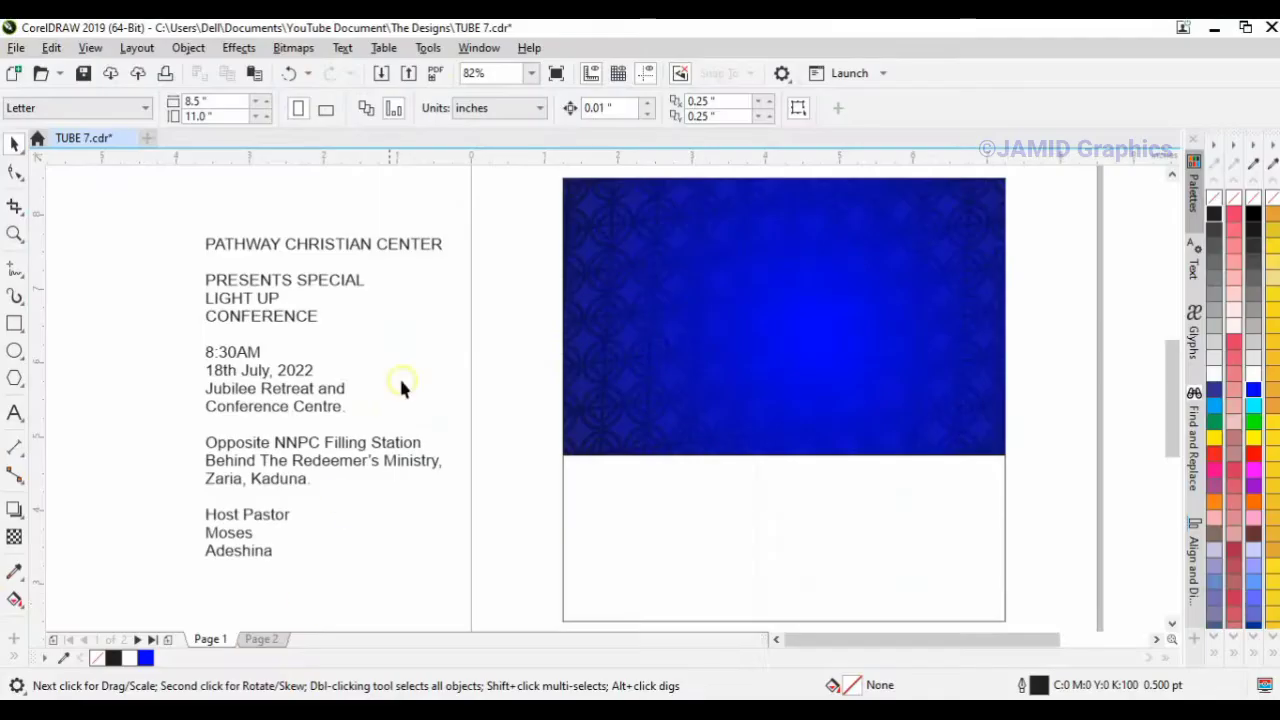
{"action": "key", "text": "ctrl+v"}
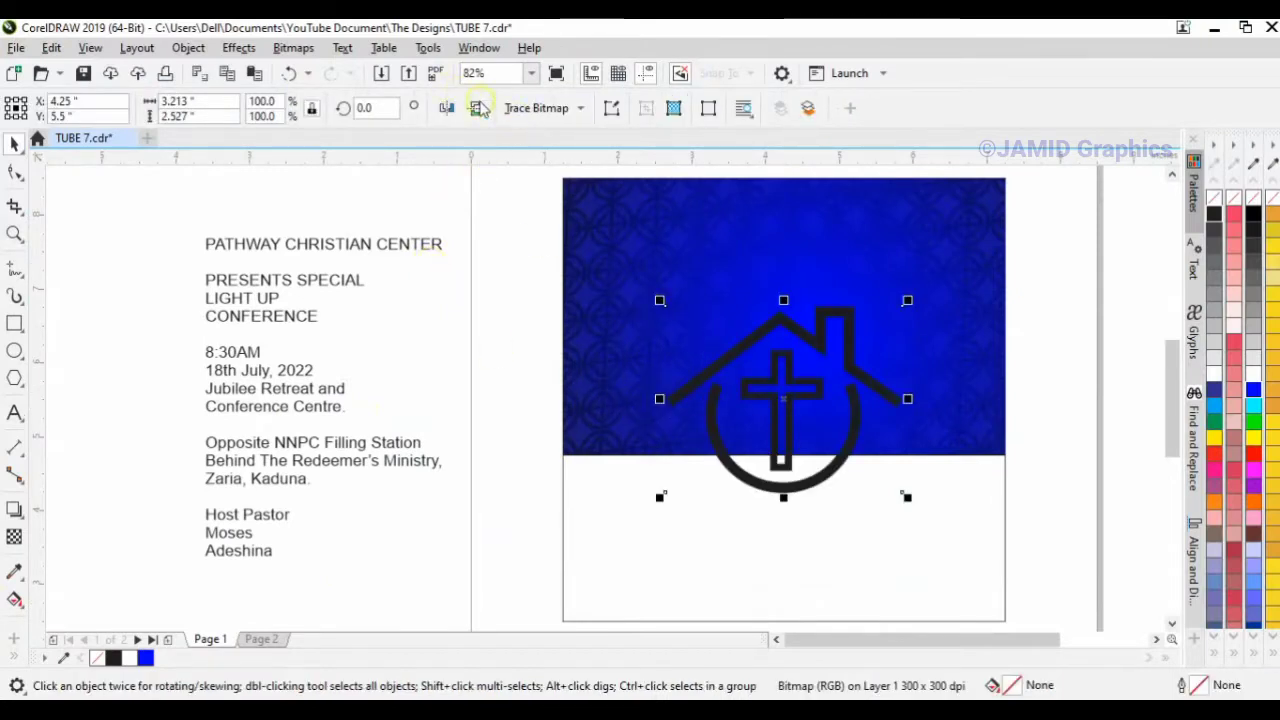
Outline-trace the pasted logo bitmap as Line Art, using the Black and White color mode
{"action": "left_click", "coordinate": [530, 108]}
{"action": "mouse_move", "coordinate": [563, 175]}
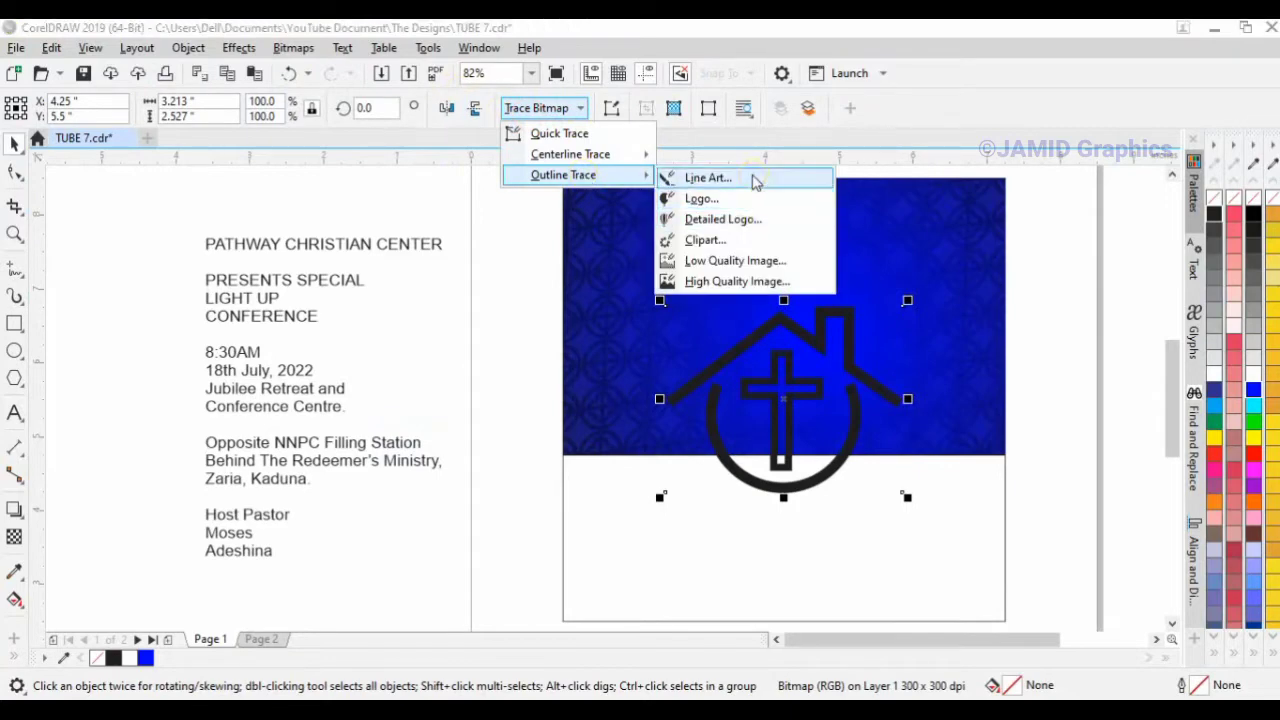
{"action": "left_click", "coordinate": [755, 180]}
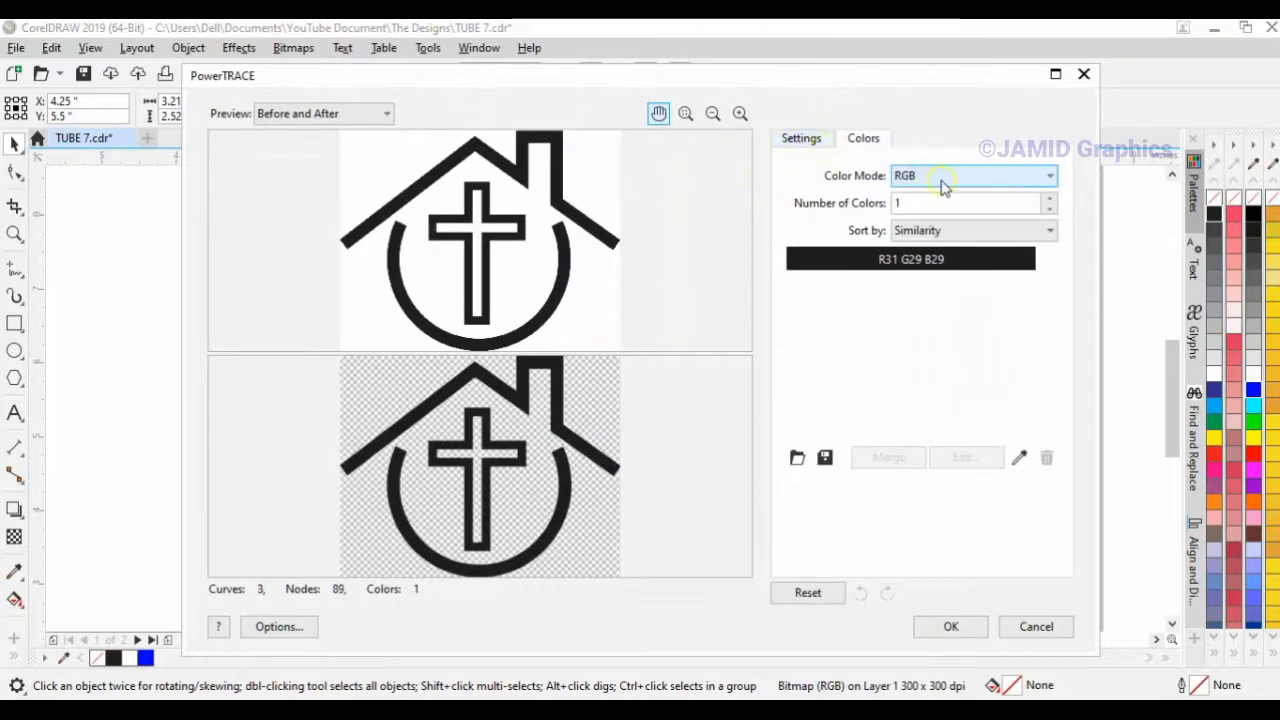
{"action": "left_click", "coordinate": [942, 180]}
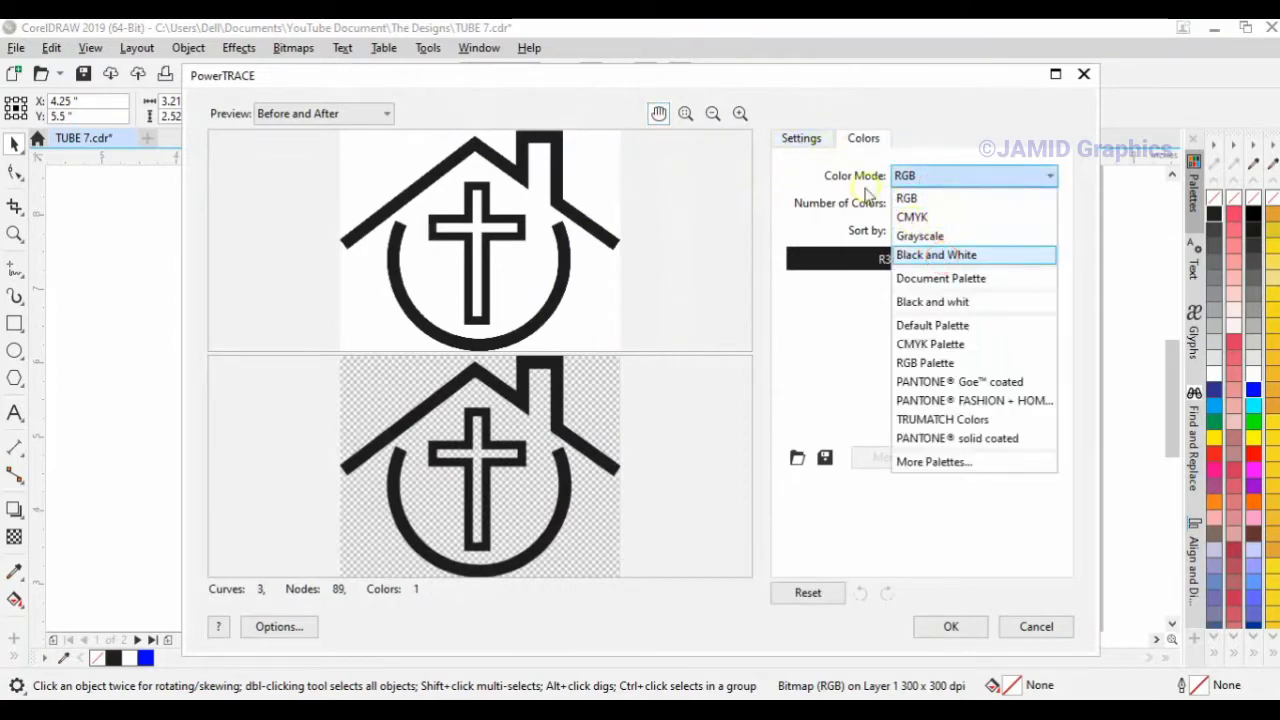
{"action": "key", "text": "Return"}
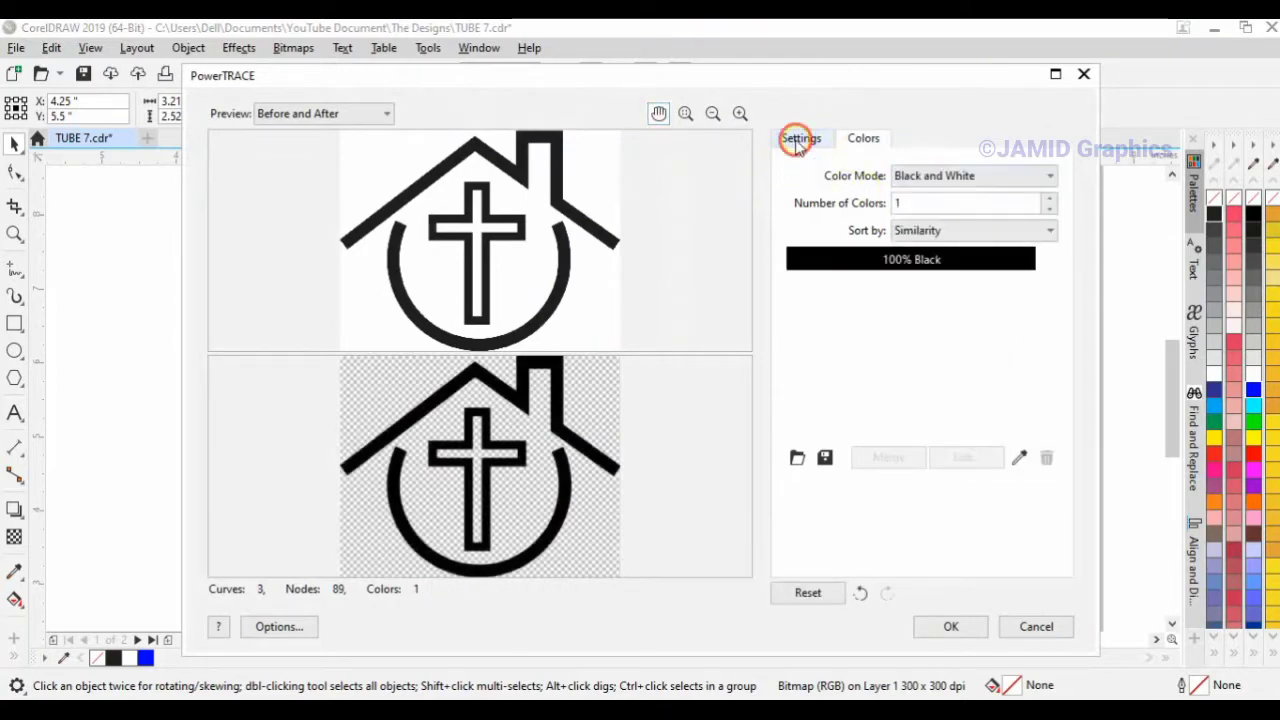
{"action": "left_click", "coordinate": [797, 141]}
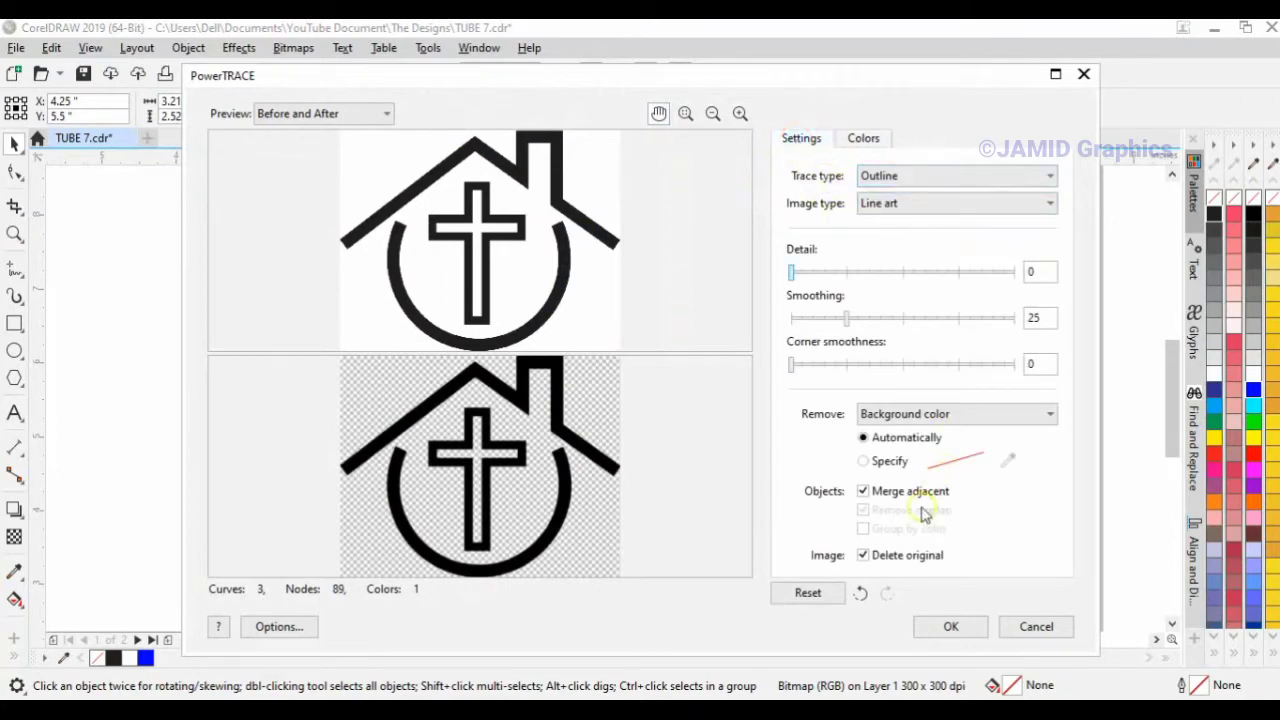
{"action": "left_click", "coordinate": [950, 627]}
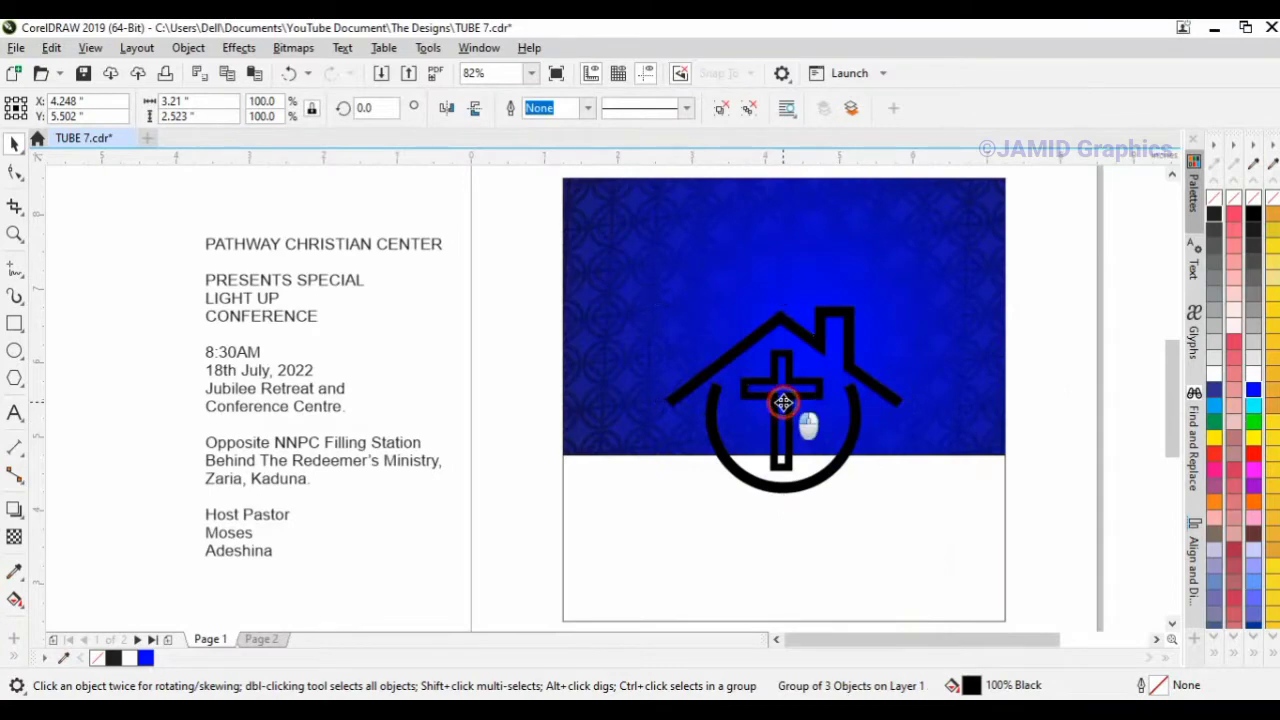
Move the traced logo up and left off the original bitmap and delete the bitmap
{"action": "left_click_drag", "start_coordinate": [780, 400], "coordinate": [704, 341]}
{"action": "left_click", "coordinate": [854, 432]}
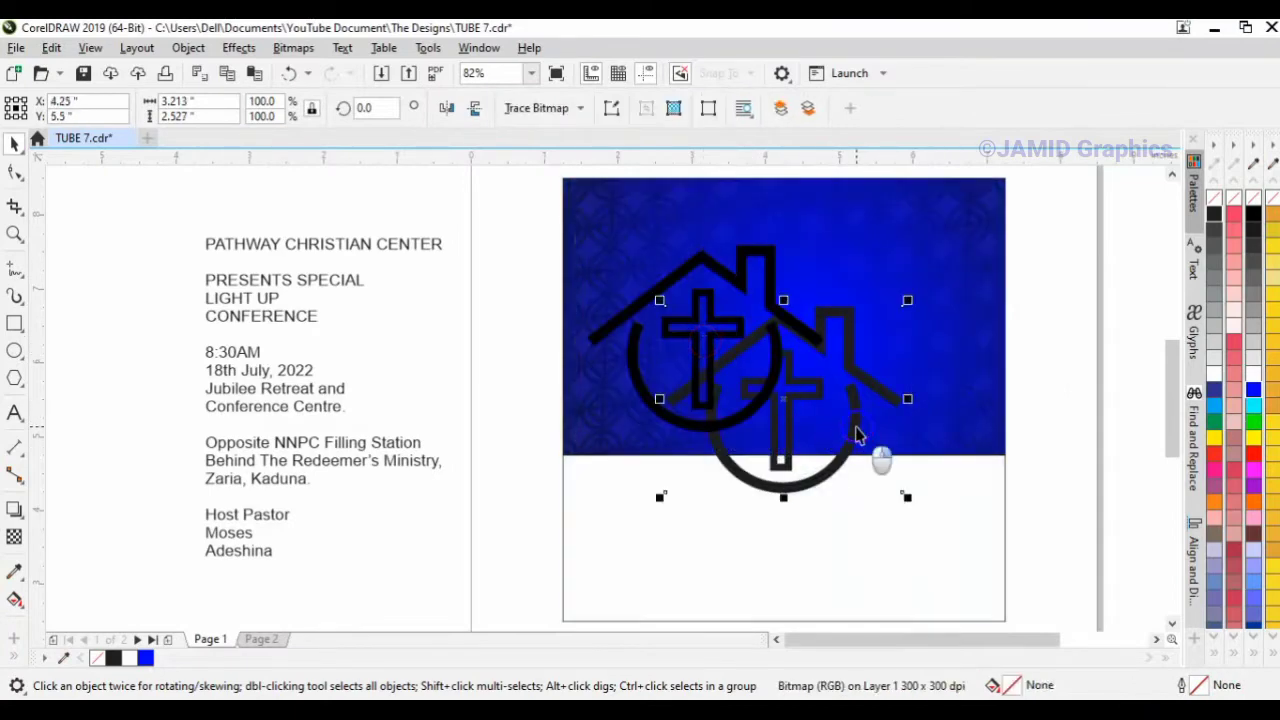
{"action": "right_click", "coordinate": [860, 428]}
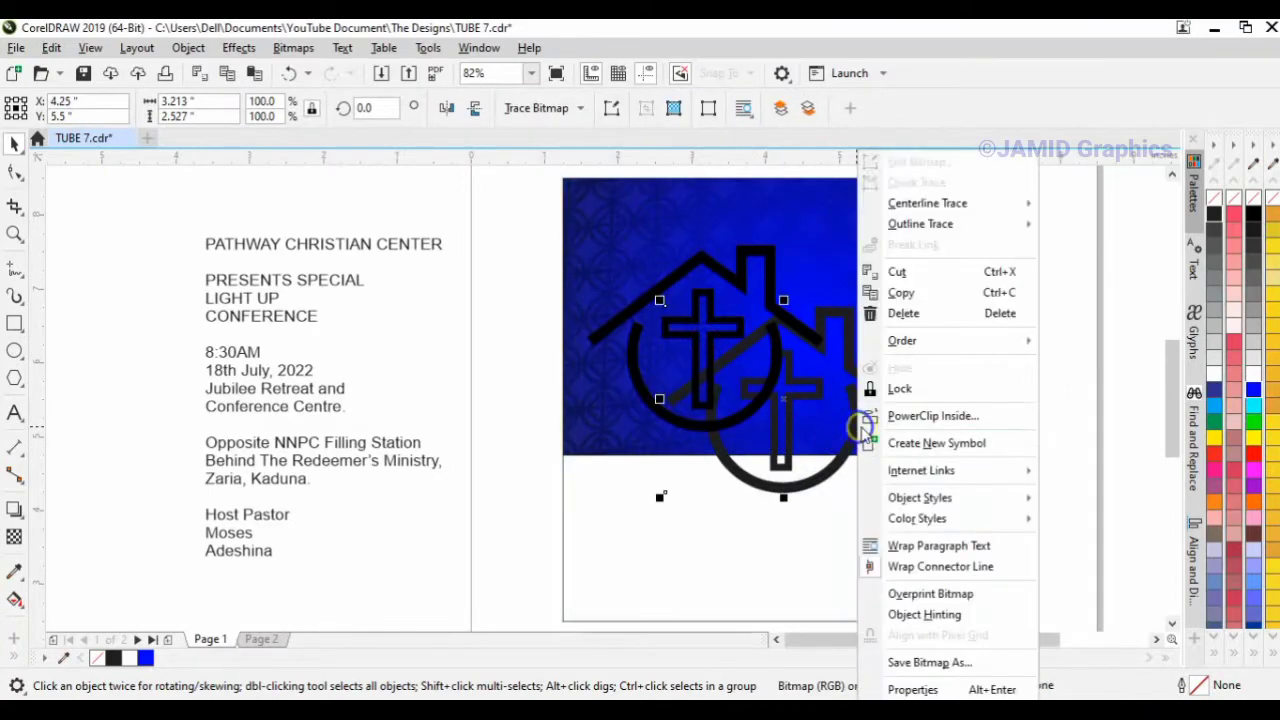
{"action": "left_click", "coordinate": [900, 313]}
Scale the traced logo down to a small emblem, fill it white and place it near the blue rectangle's upper-left corner
{"action": "left_click", "coordinate": [780, 370]}
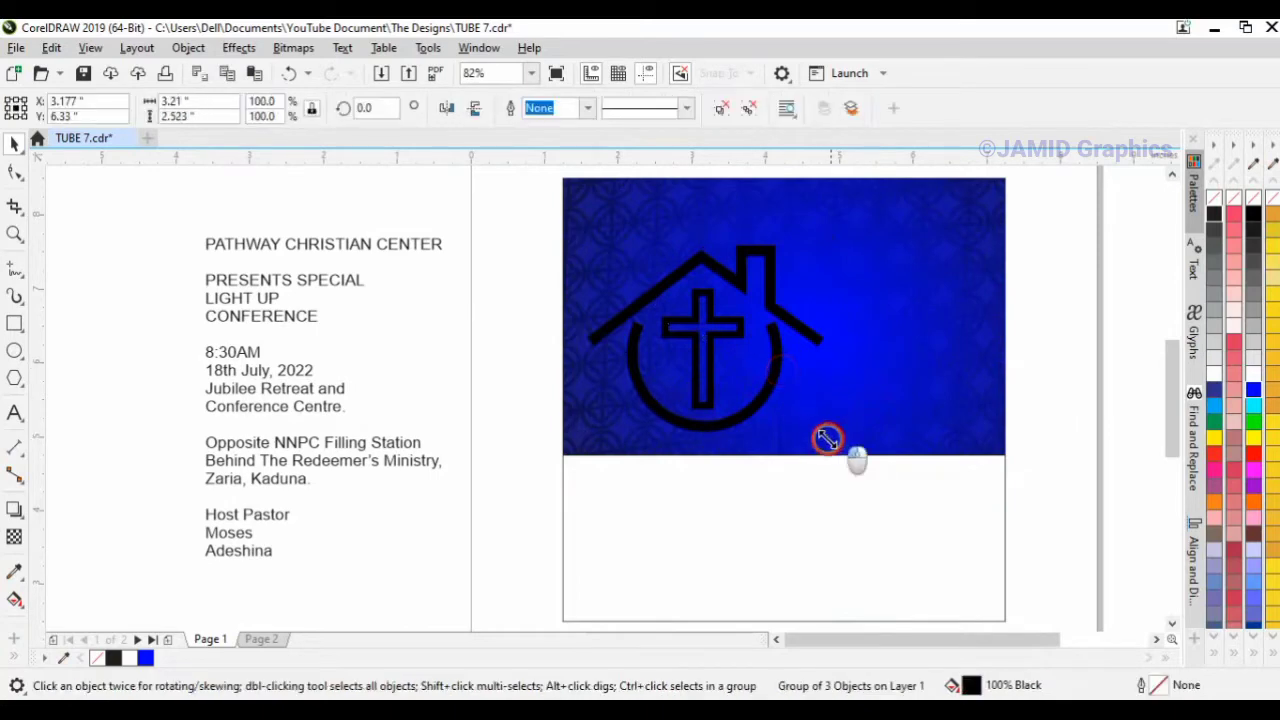
{"action": "left_click_drag", "start_coordinate": [829, 443], "coordinate": [666, 376]}
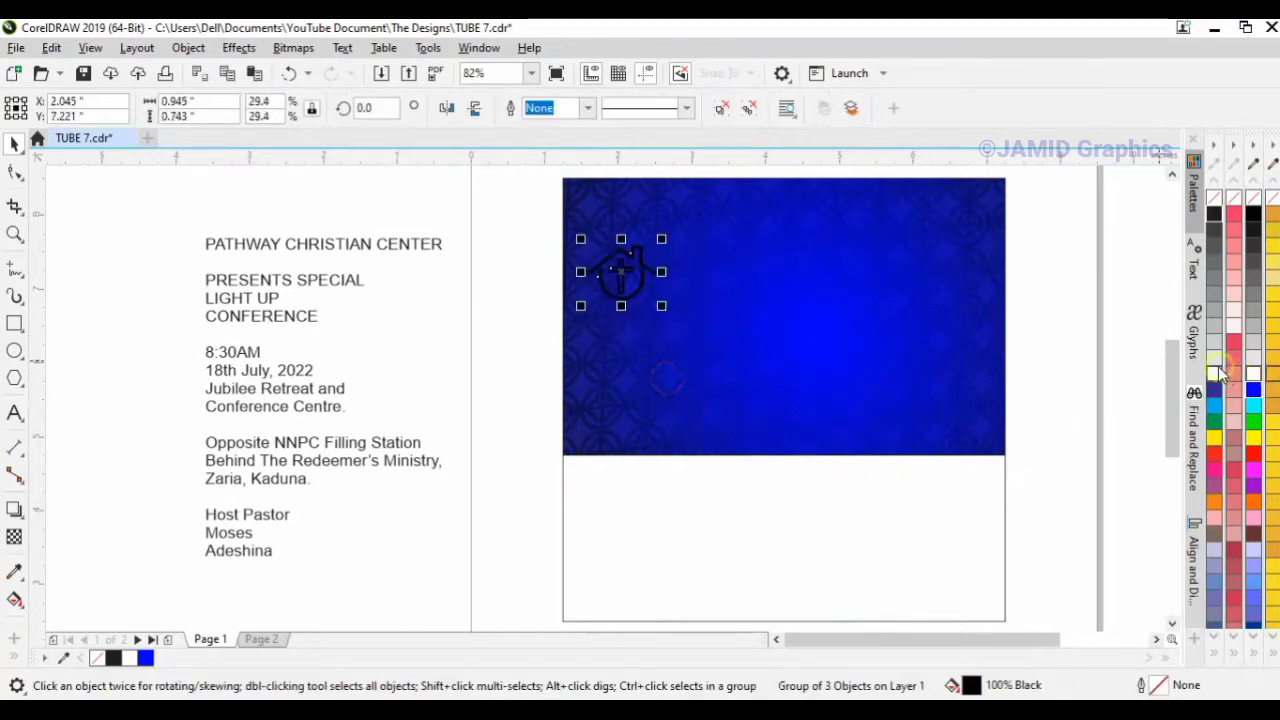
{"action": "left_click_drag", "start_coordinate": [1220, 372], "coordinate": [628, 244]}
{"action": "left_click_drag", "start_coordinate": [672, 285], "coordinate": [636, 249]}
Break the flyer's artistic text block apart into separate lines
{"action": "left_click", "coordinate": [437, 238]}
{"action": "left_click", "coordinate": [428, 246]}
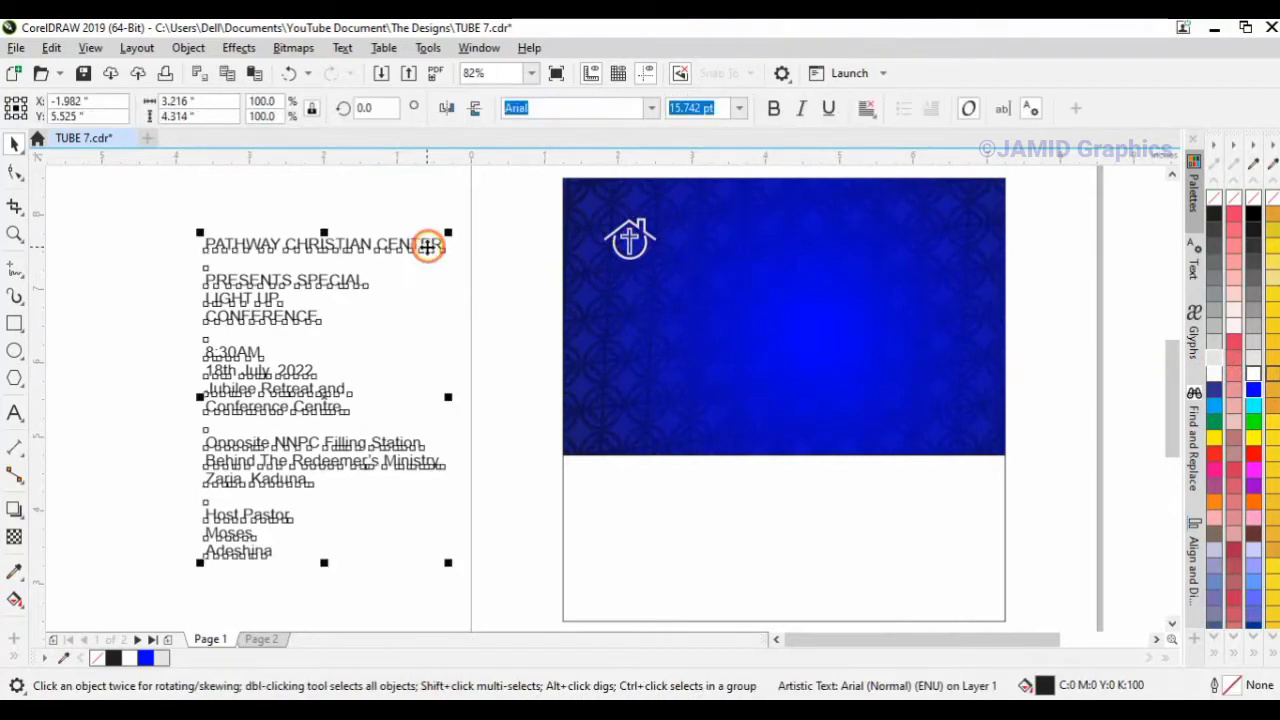
{"action": "left_click", "coordinate": [189, 48]}
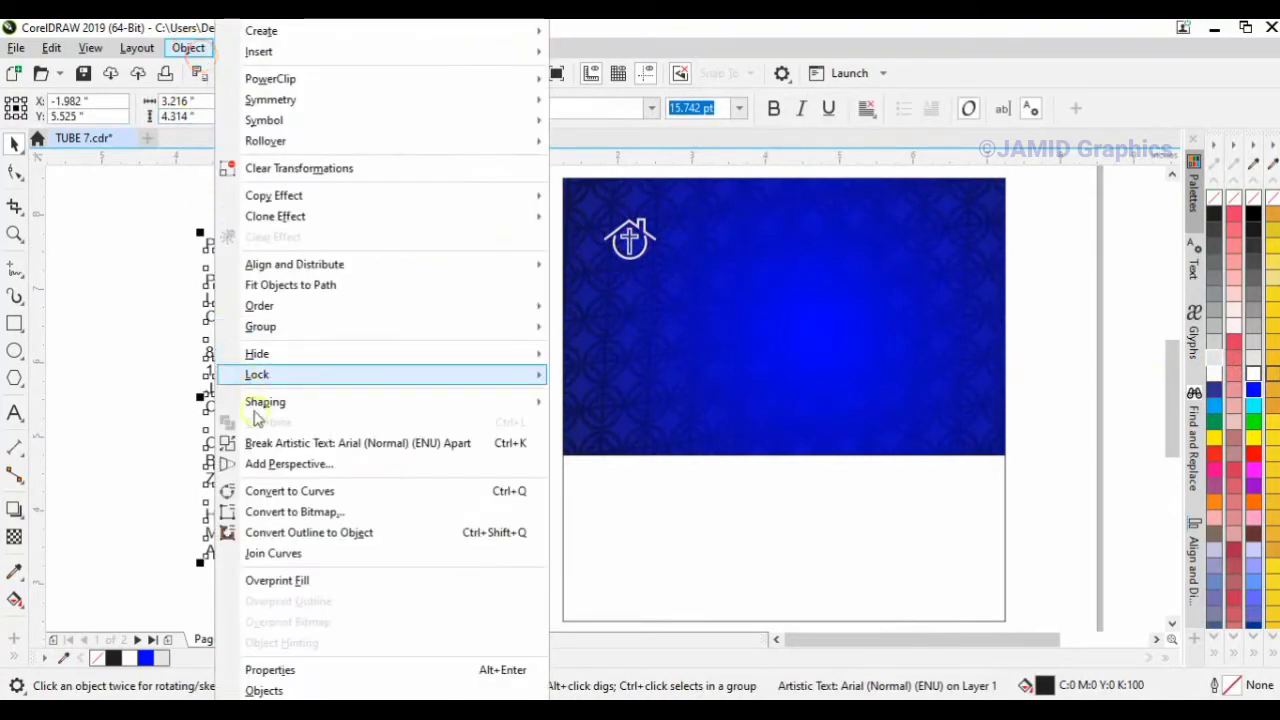
{"action": "left_click", "coordinate": [280, 445]}
{"action": "left_click", "coordinate": [318, 266]}
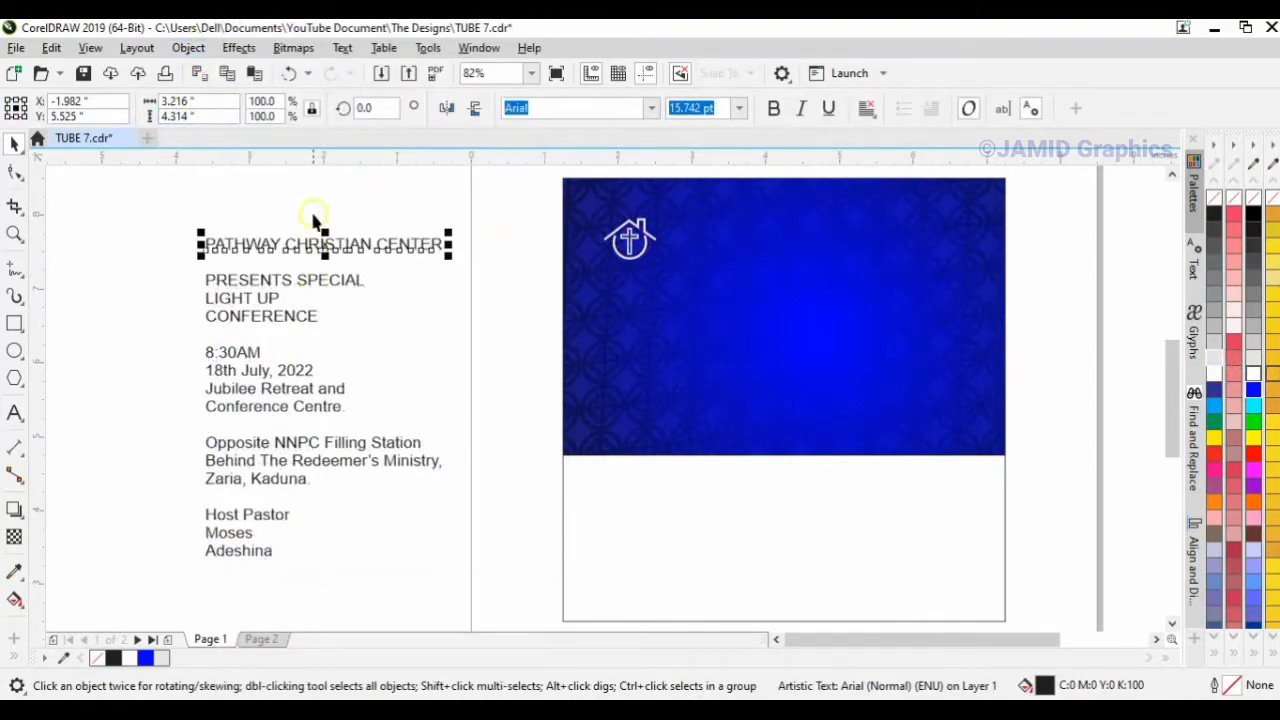
{"action": "left_click", "coordinate": [313, 212]}
Set the PATHWAY CHRISTIAN CENTER line in Times New Roman, move it onto the blue background beside the logo and fill it white
{"action": "left_click", "coordinate": [265, 248]}
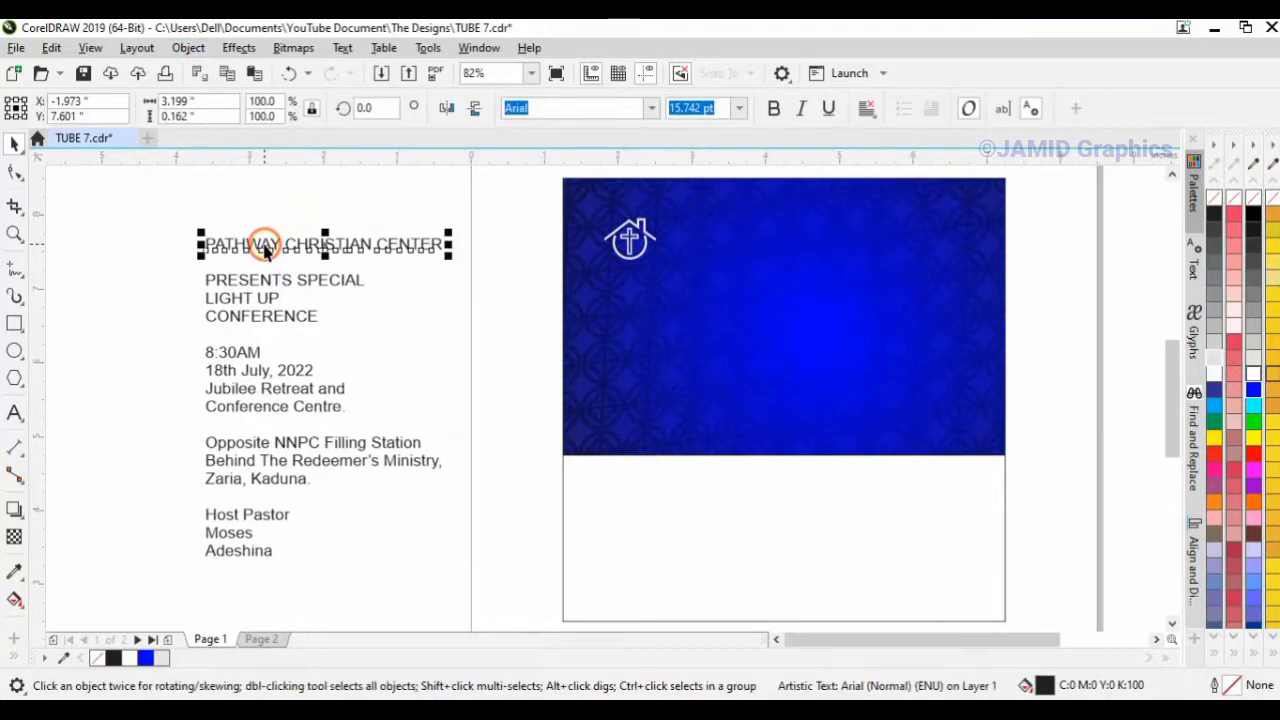
{"action": "left_click", "coordinate": [650, 108]}
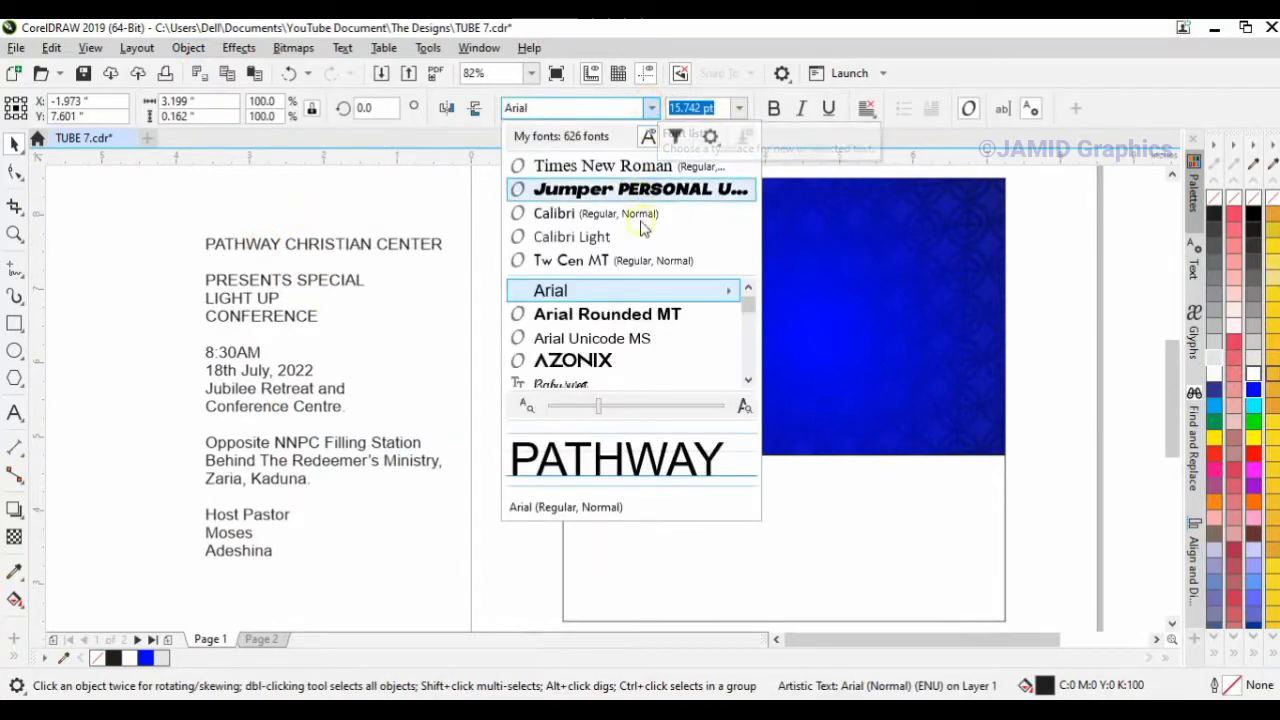
{"action": "left_click", "coordinate": [625, 165]}
{"action": "left_click_drag", "start_coordinate": [405, 247], "coordinate": [840, 258]}
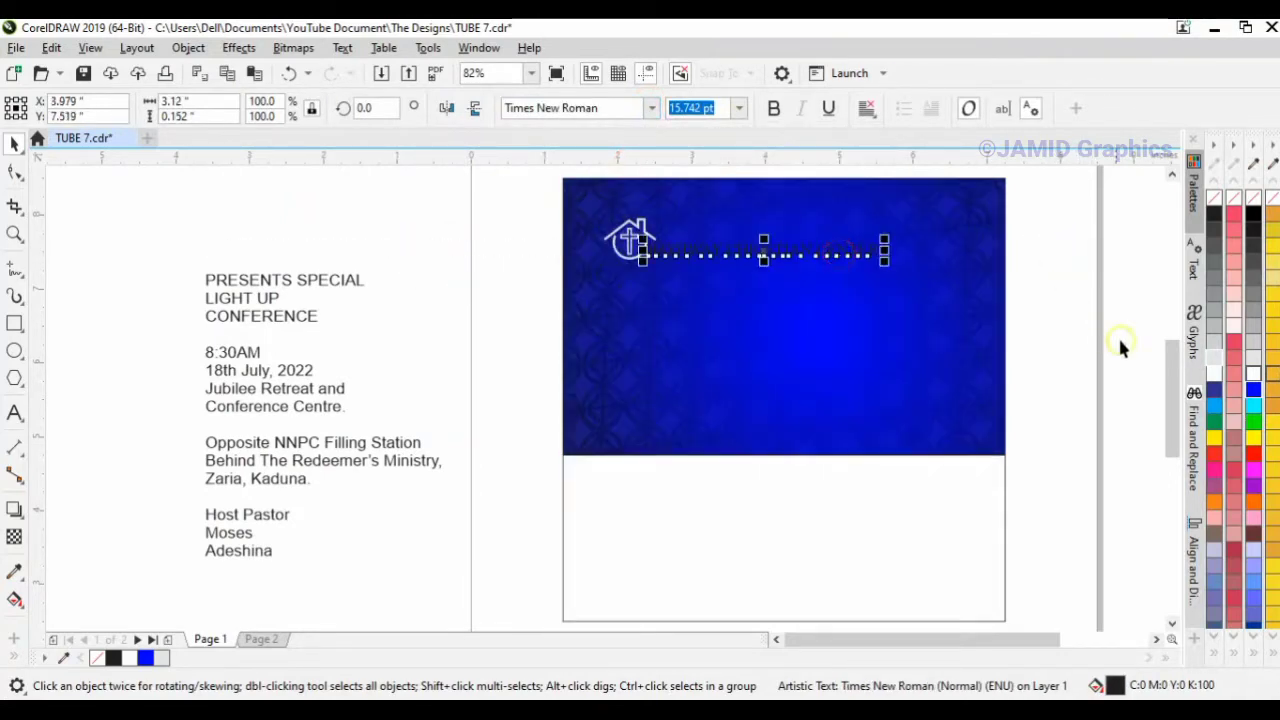
{"action": "left_click", "coordinate": [1212, 374]}
{"action": "left_click", "coordinate": [431, 244]}
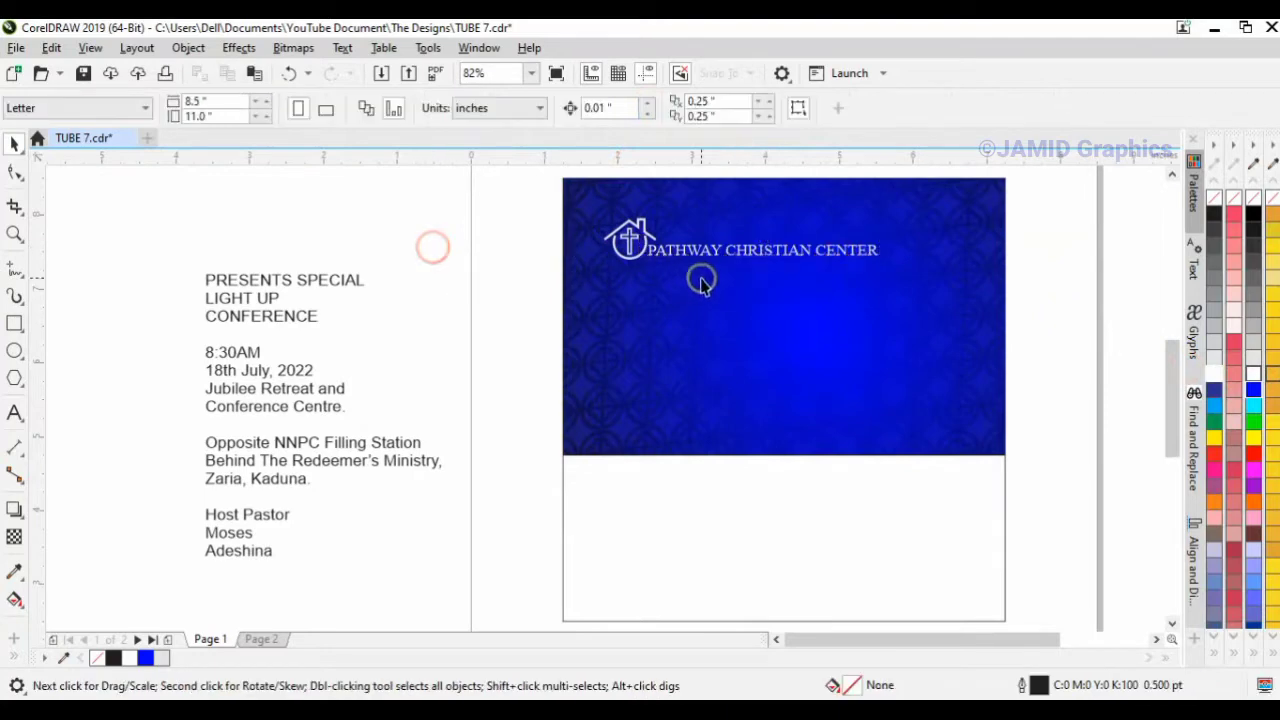
Align the church name closely beside the logo and shift both together slightly left on the flyer
{"action": "left_click_drag", "start_coordinate": [686, 254], "coordinate": [679, 245]}
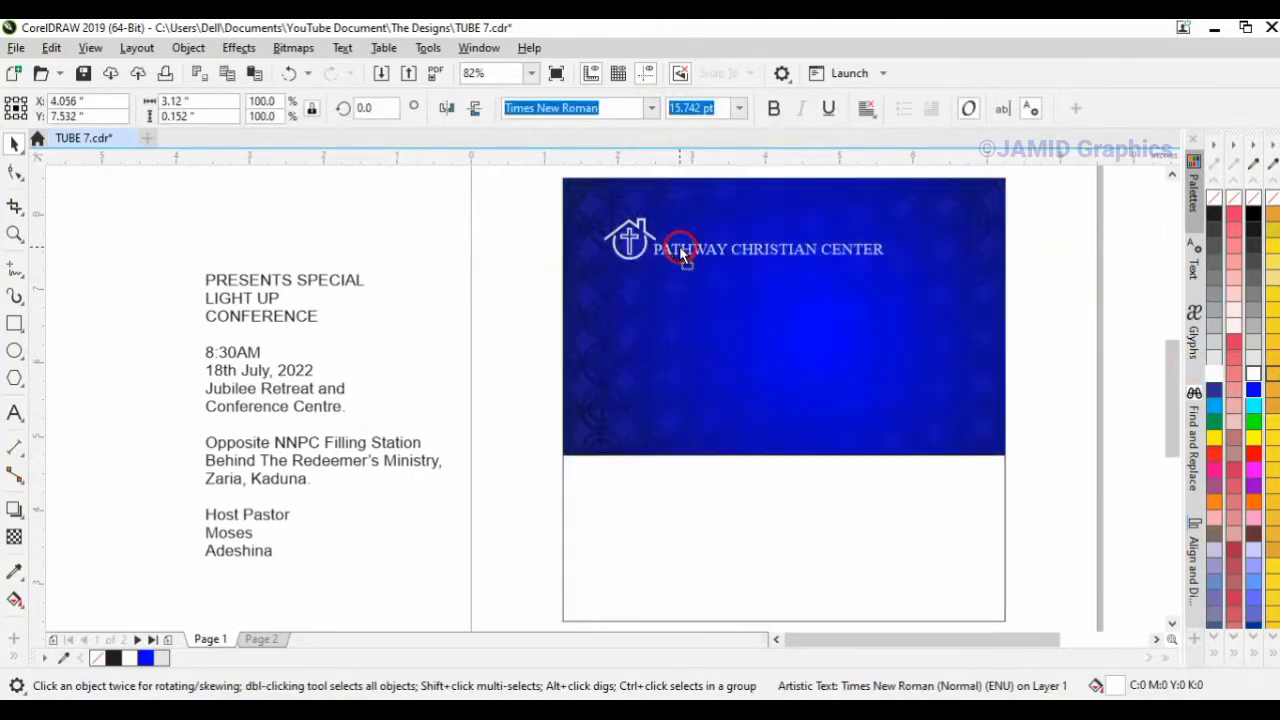
{"action": "left_click_drag", "start_coordinate": [445, 192], "coordinate": [858, 250]}
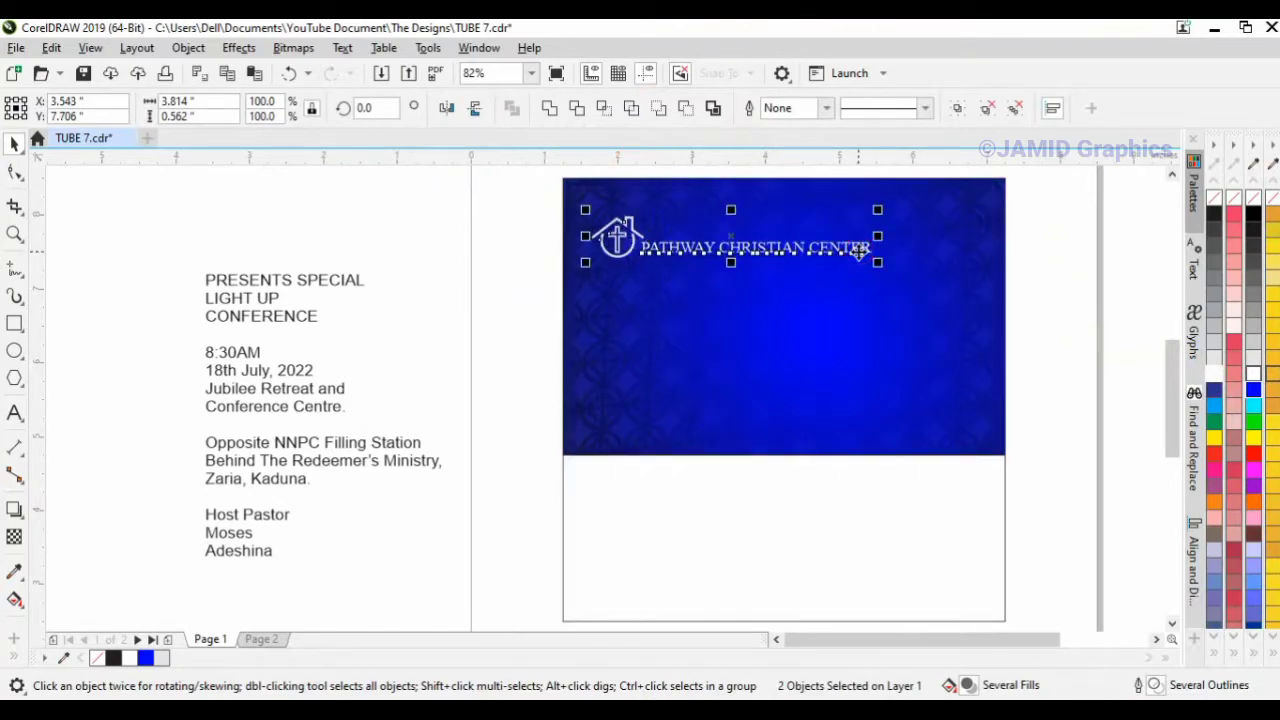
{"action": "left_click", "coordinate": [423, 264]}
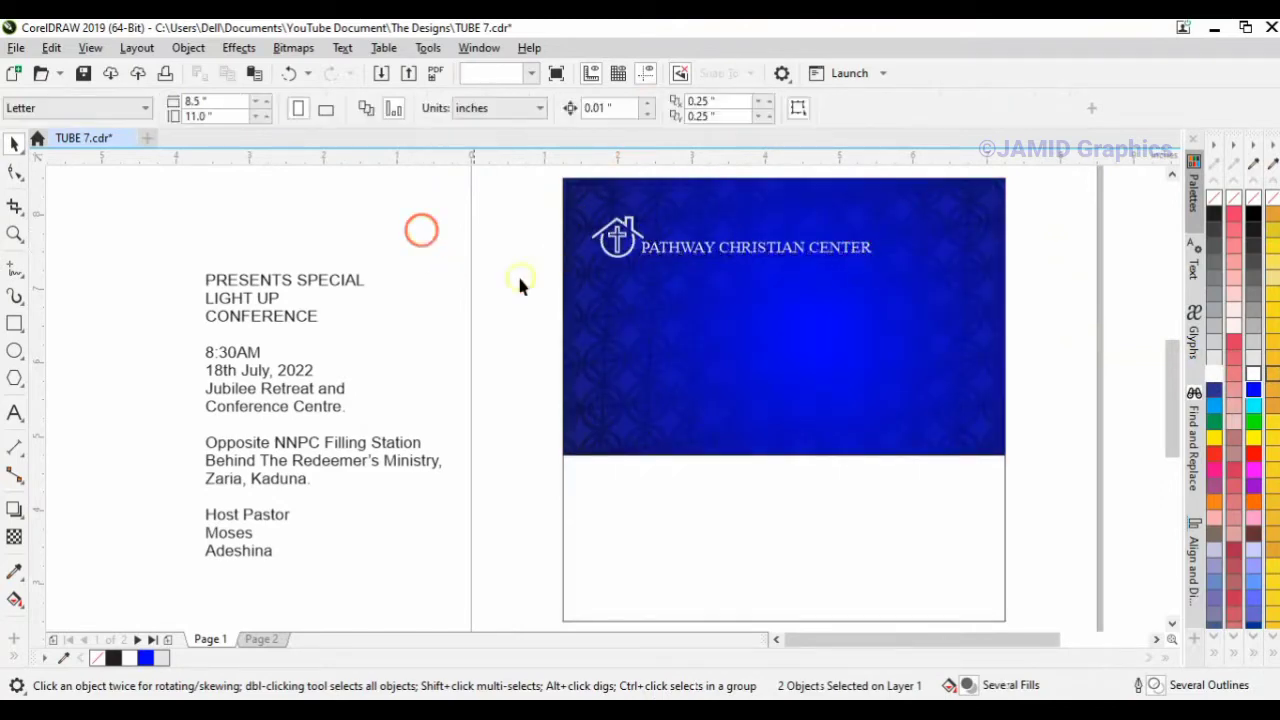
Copy effect.png from the Resources folder in File Explorer and paste it into the flyer square's PowerClip contents in CorelDRAW
{"action": "left_click", "coordinate": [660, 360]}
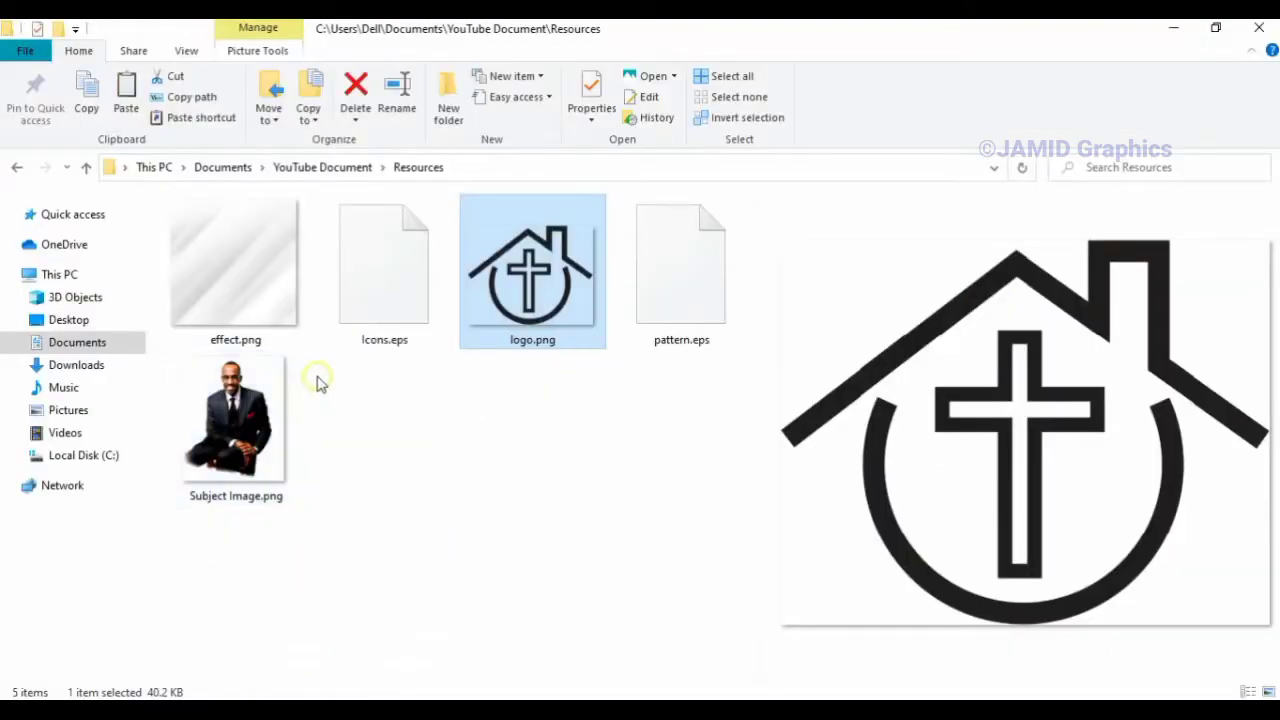
{"action": "left_click", "coordinate": [243, 262]}
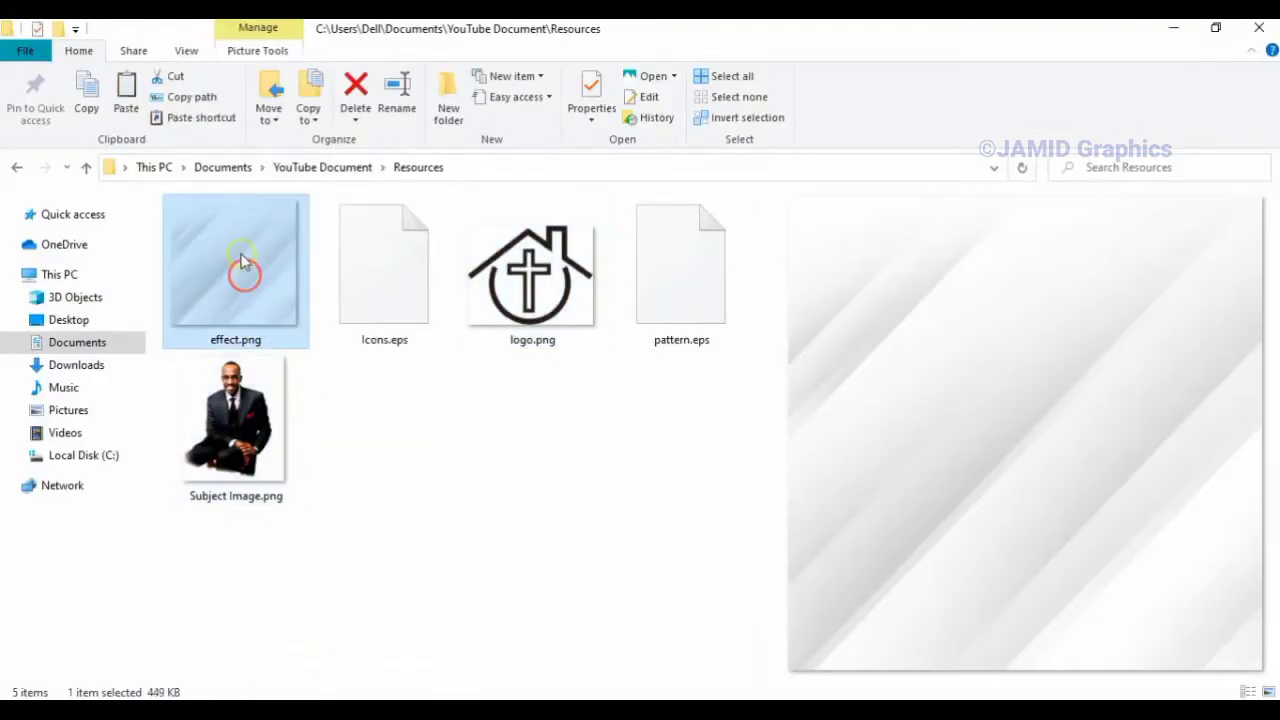
{"action": "right_click", "coordinate": [263, 278]}
{"action": "left_click", "coordinate": [353, 652]}
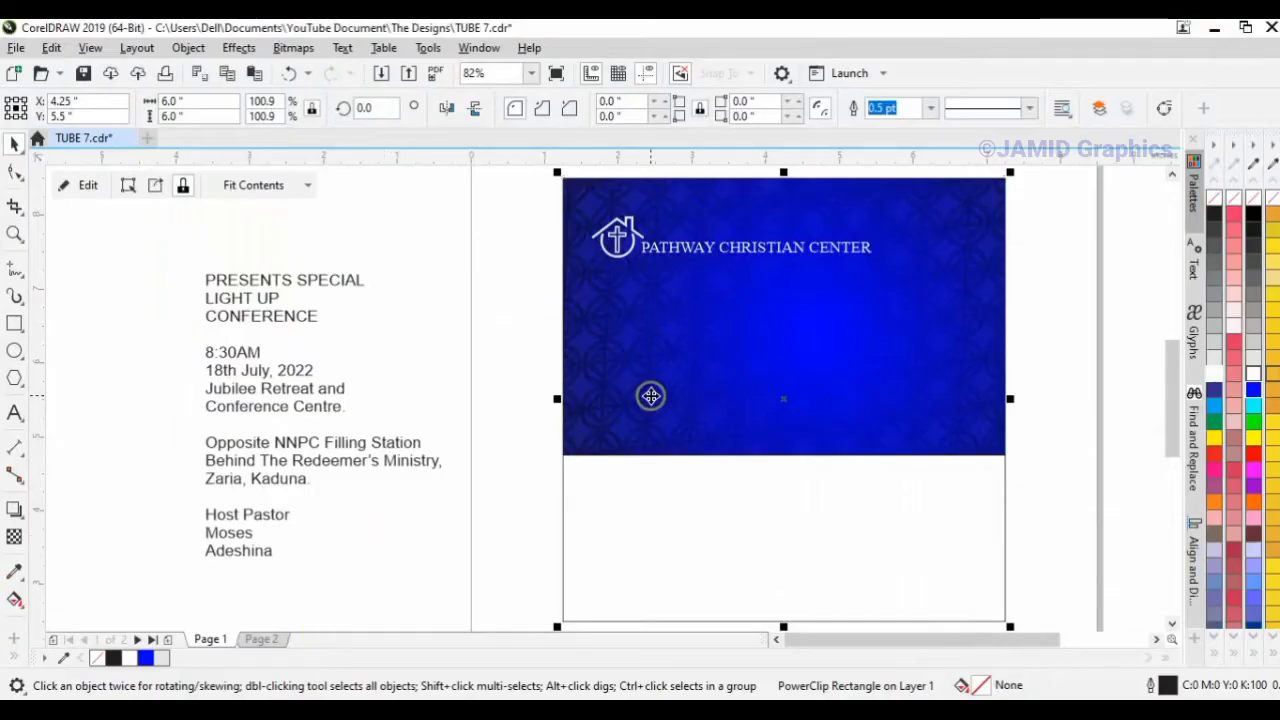
{"action": "double_click", "coordinate": [641, 418]}
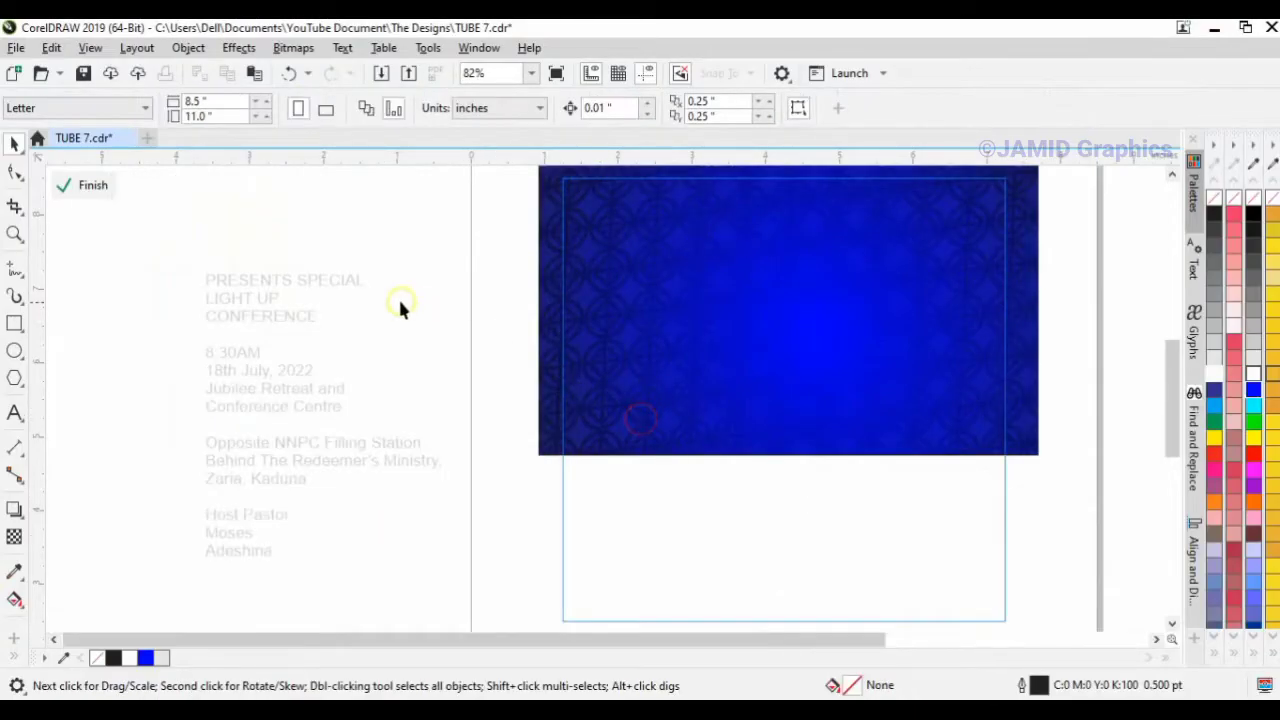
{"action": "key", "text": "ctrl+v"}
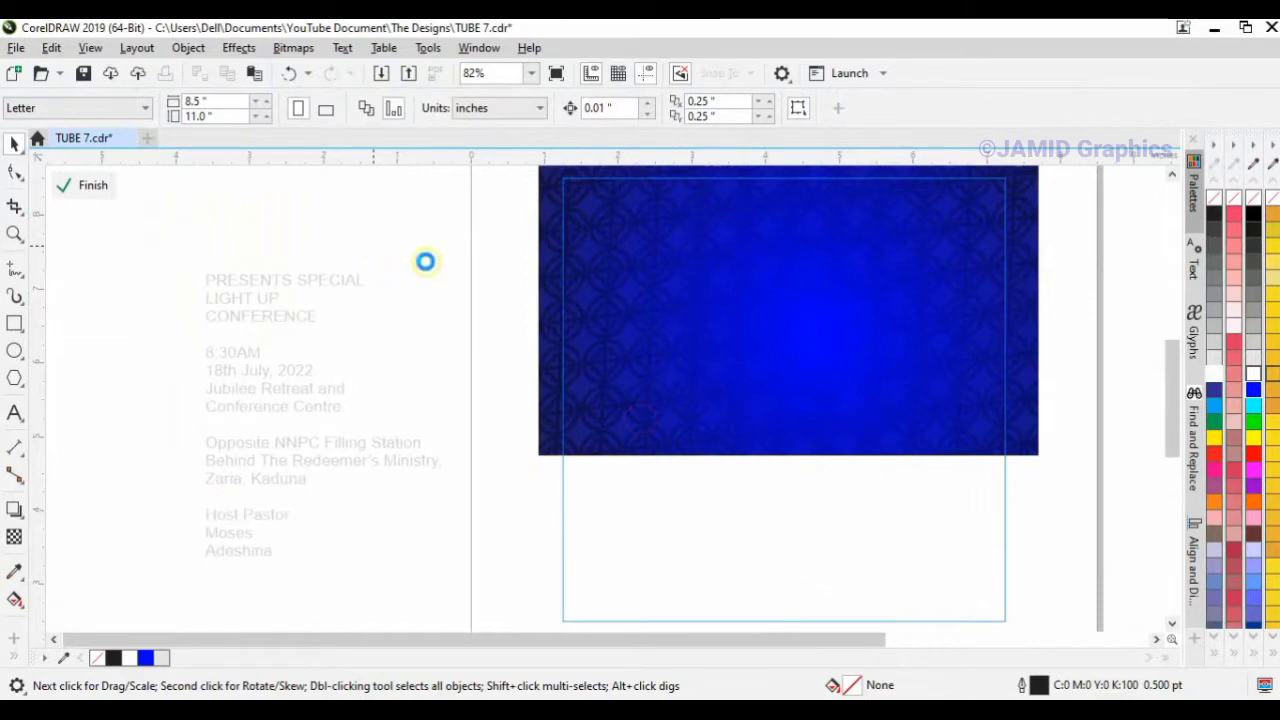
Resize the effect image non-proportionally to about 7.55 by 4.34 inches
{"action": "scroll", "coordinate": [710, 358], "scroll_direction": "down", "scroll_amount": 3}
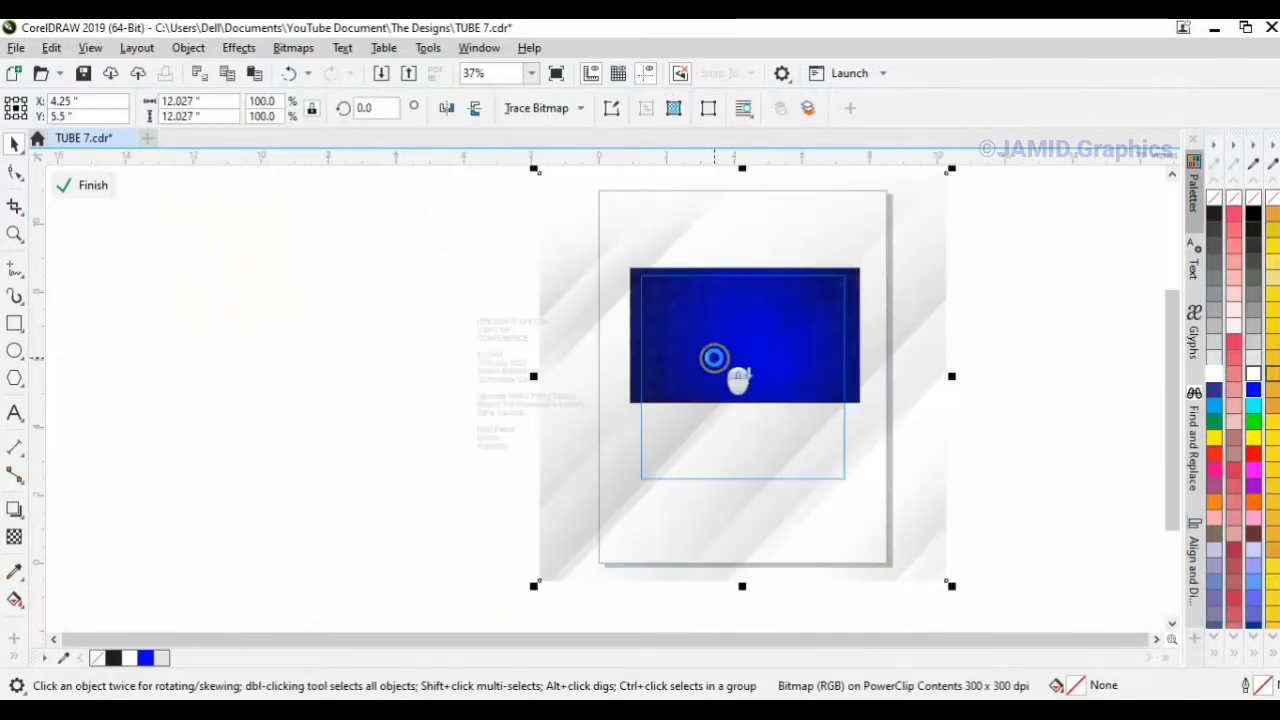
{"action": "left_click_drag", "start_coordinate": [837, 375], "coordinate": [534, 406]}
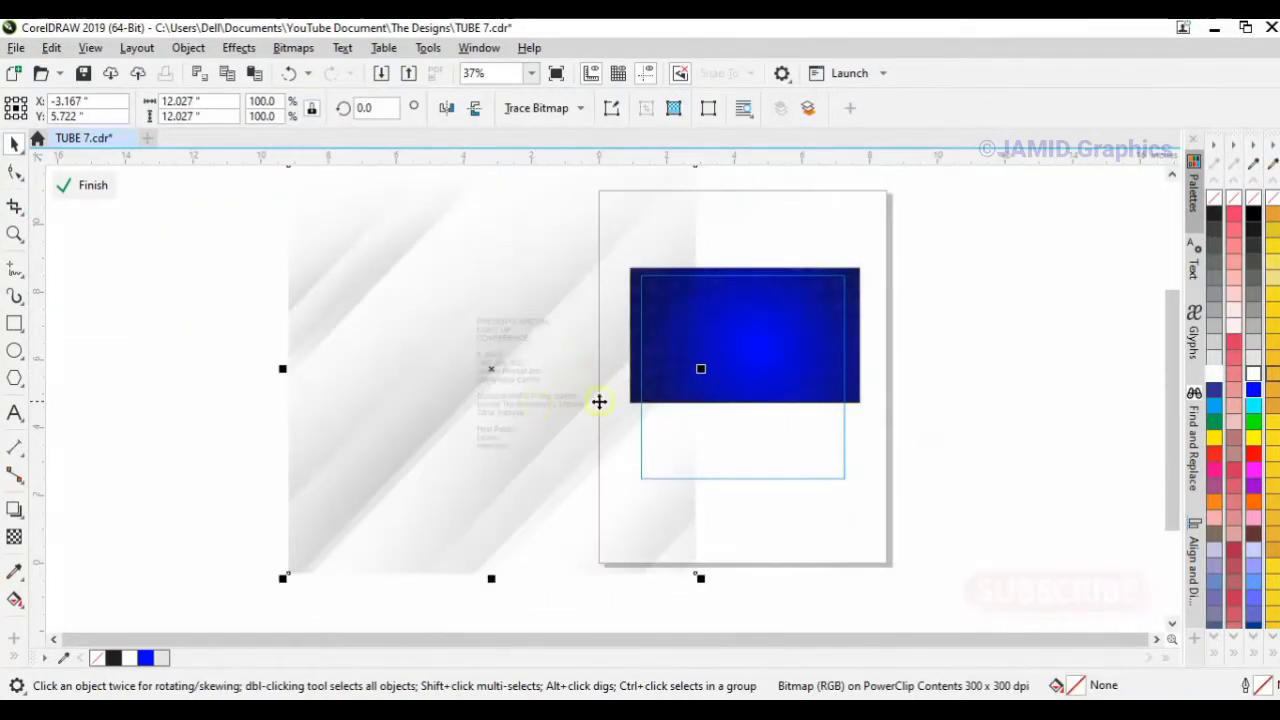
{"action": "key", "text": "ctrl+z"}
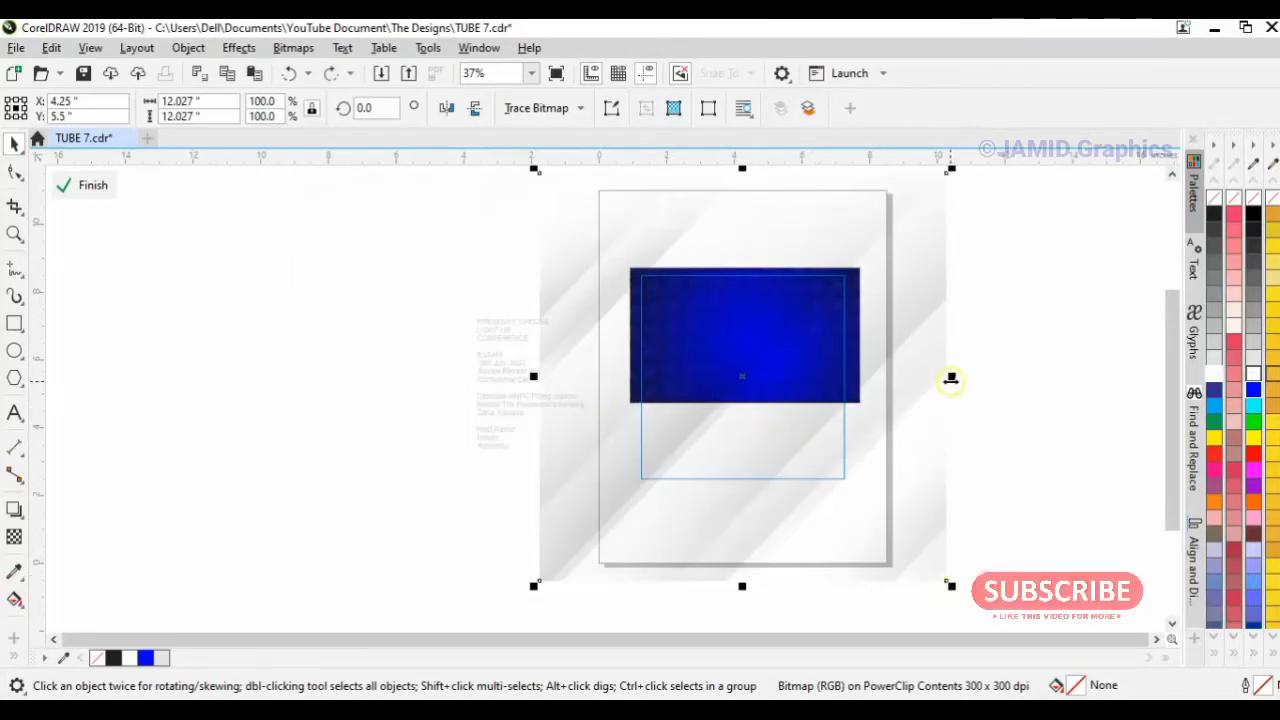
{"action": "left_click_drag", "start_coordinate": [951, 376], "coordinate": [875, 381]}
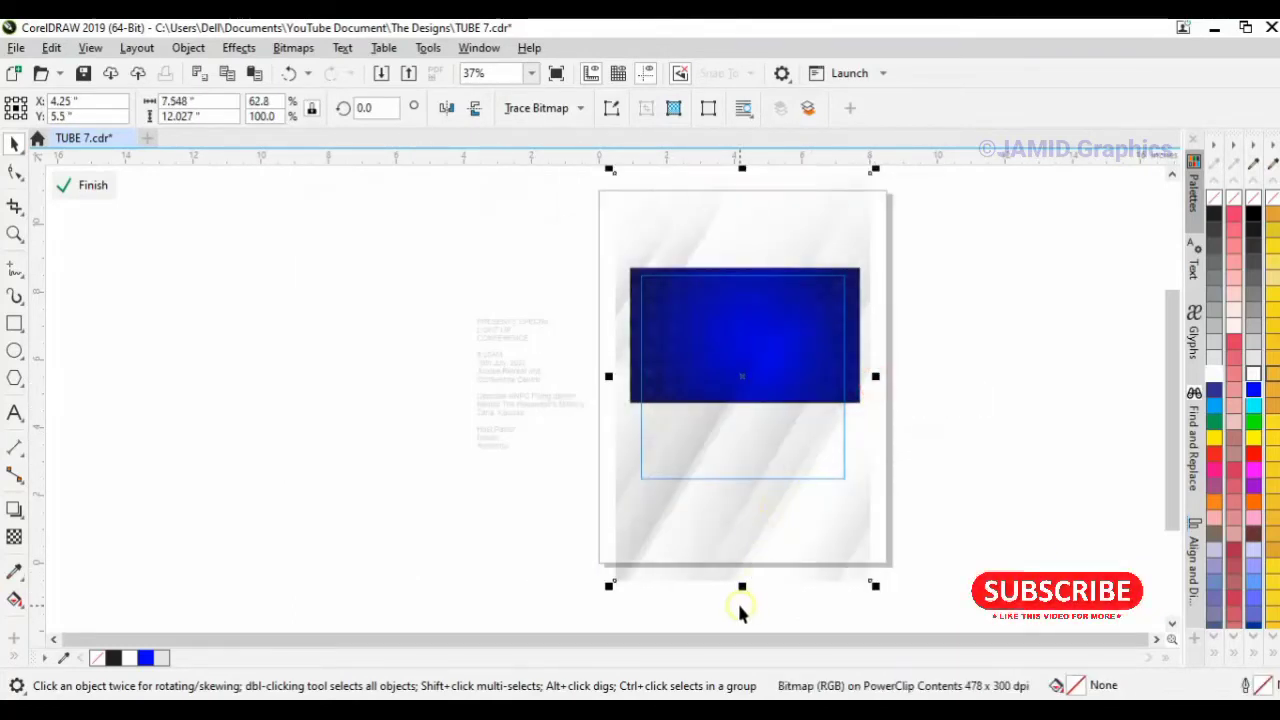
{"action": "left_click_drag", "start_coordinate": [742, 587], "coordinate": [741, 409]}
PowerClip the effect image inside the pattern group over the blue rectangle
{"action": "scroll", "coordinate": [748, 401], "scroll_direction": "up", "scroll_amount": 2}
{"action": "left_click_drag", "start_coordinate": [678, 324], "coordinate": [582, 323]}
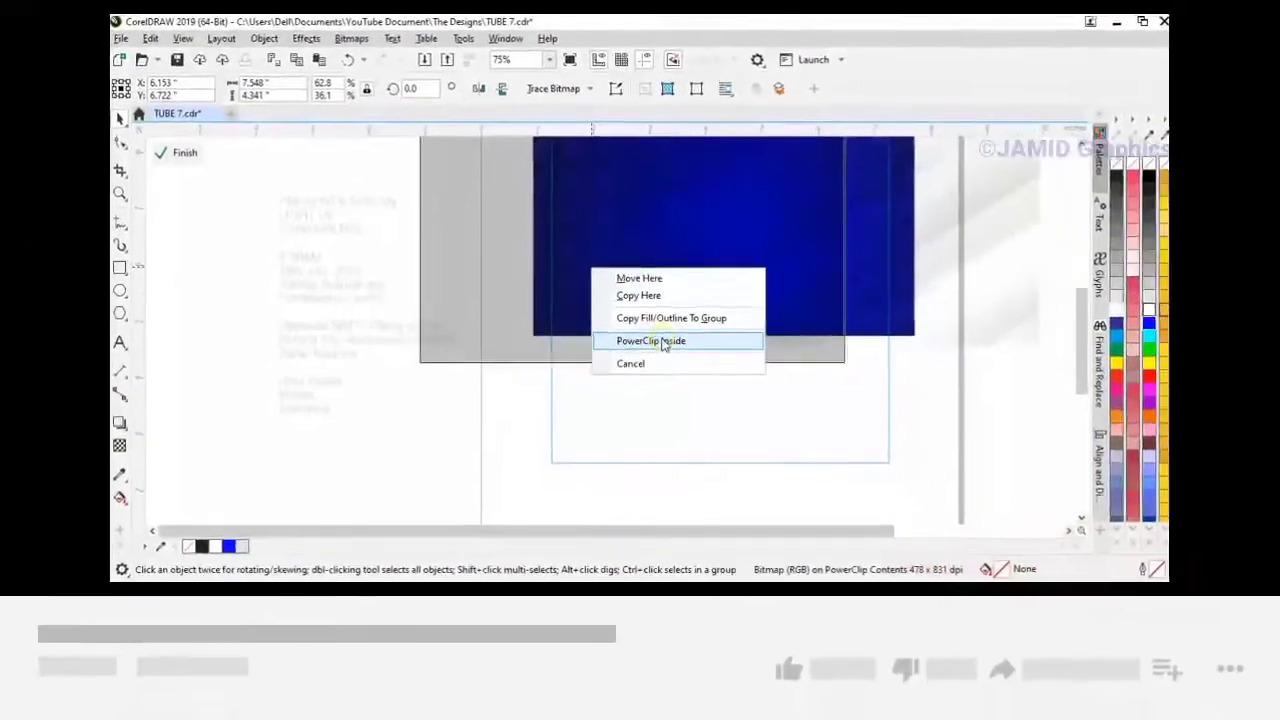
{"action": "left_click", "coordinate": [653, 400]}
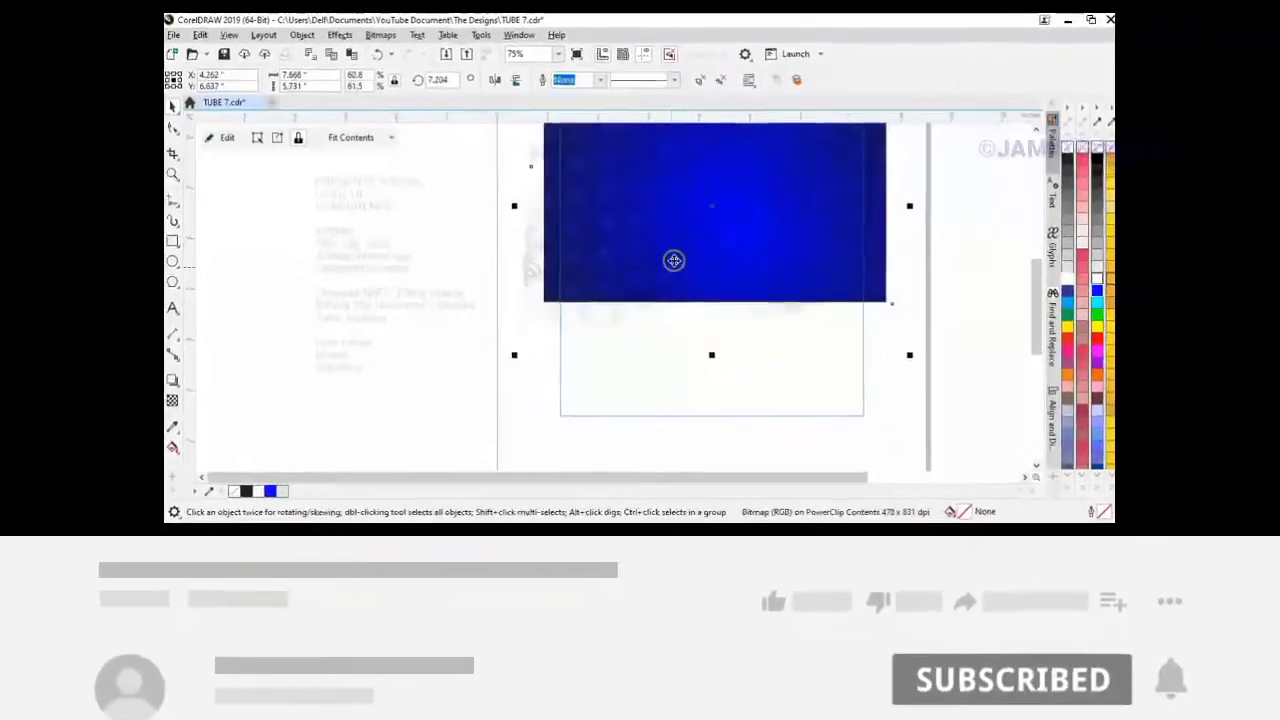
Edit the pattern's PowerClip contents, centre the effect image over the pattern at about X 4.26, Y 6.78 inches, and finish editing
{"action": "scroll", "coordinate": [660, 225], "scroll_direction": "down", "scroll_amount": 2}
{"action": "left_click", "coordinate": [643, 220]}
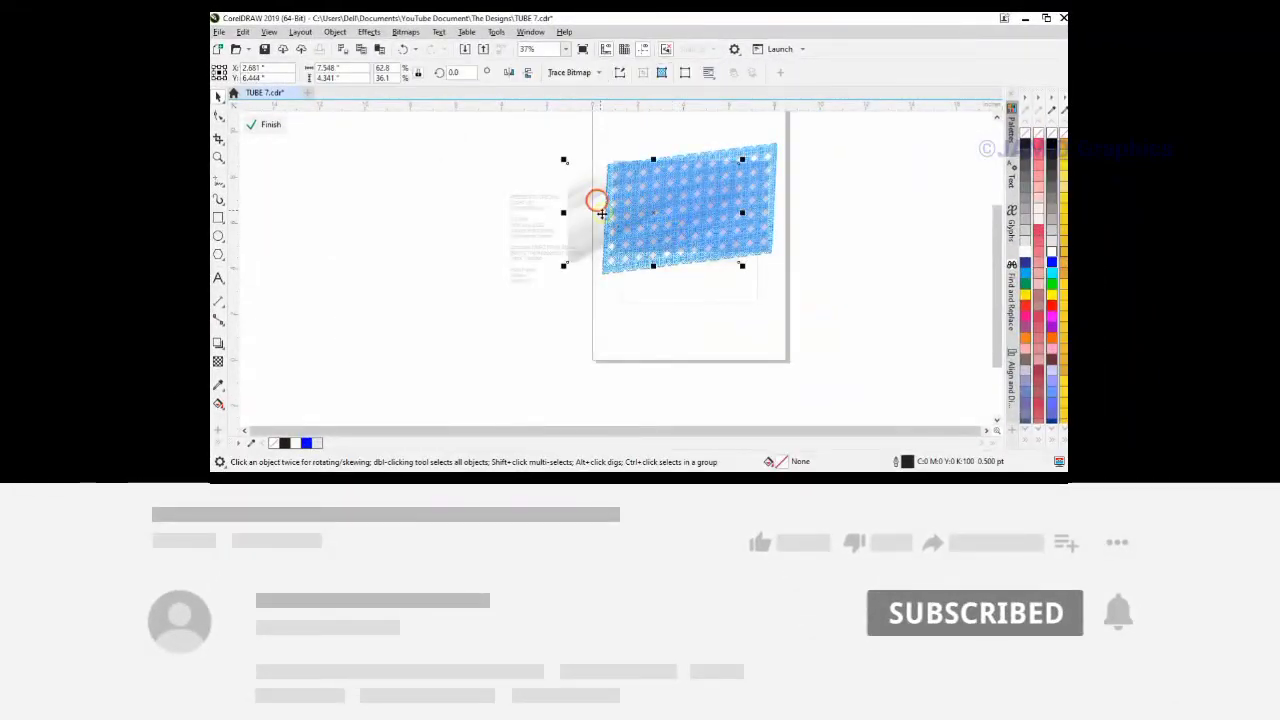
{"action": "left_click_drag", "start_coordinate": [611, 212], "coordinate": [634, 207]}
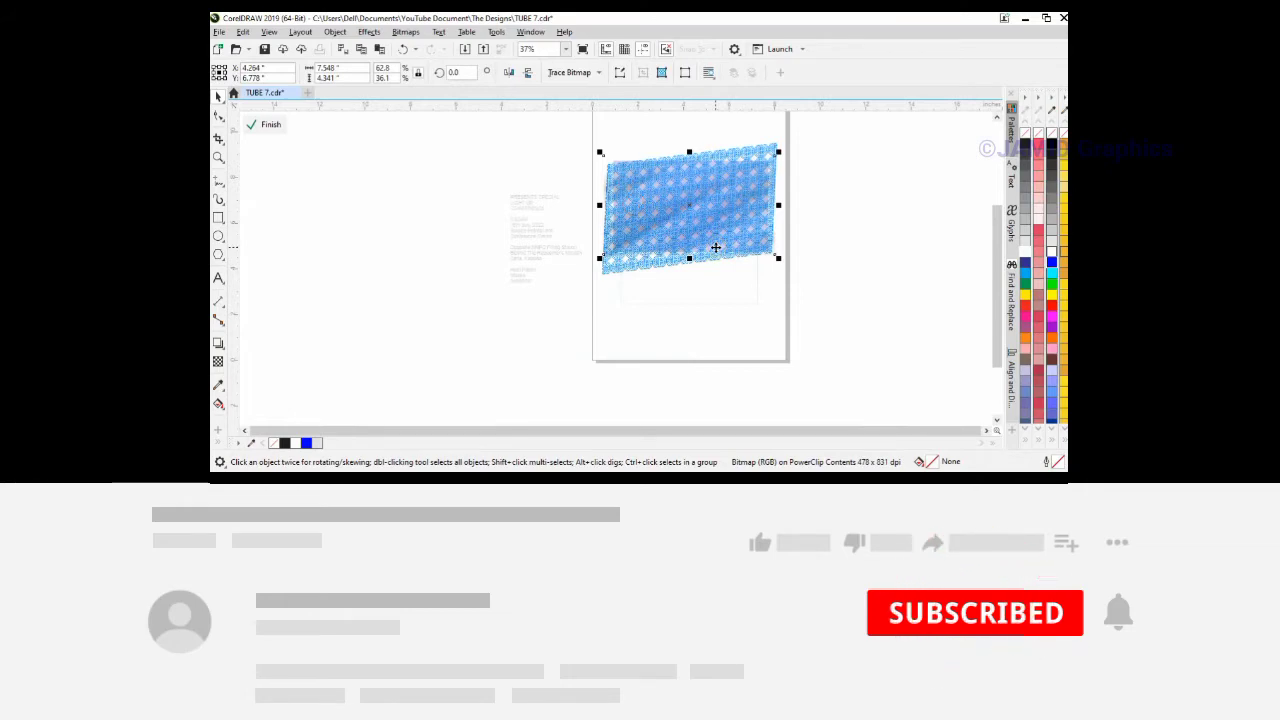
{"action": "left_click", "coordinate": [819, 203], "text": "ctrl"}
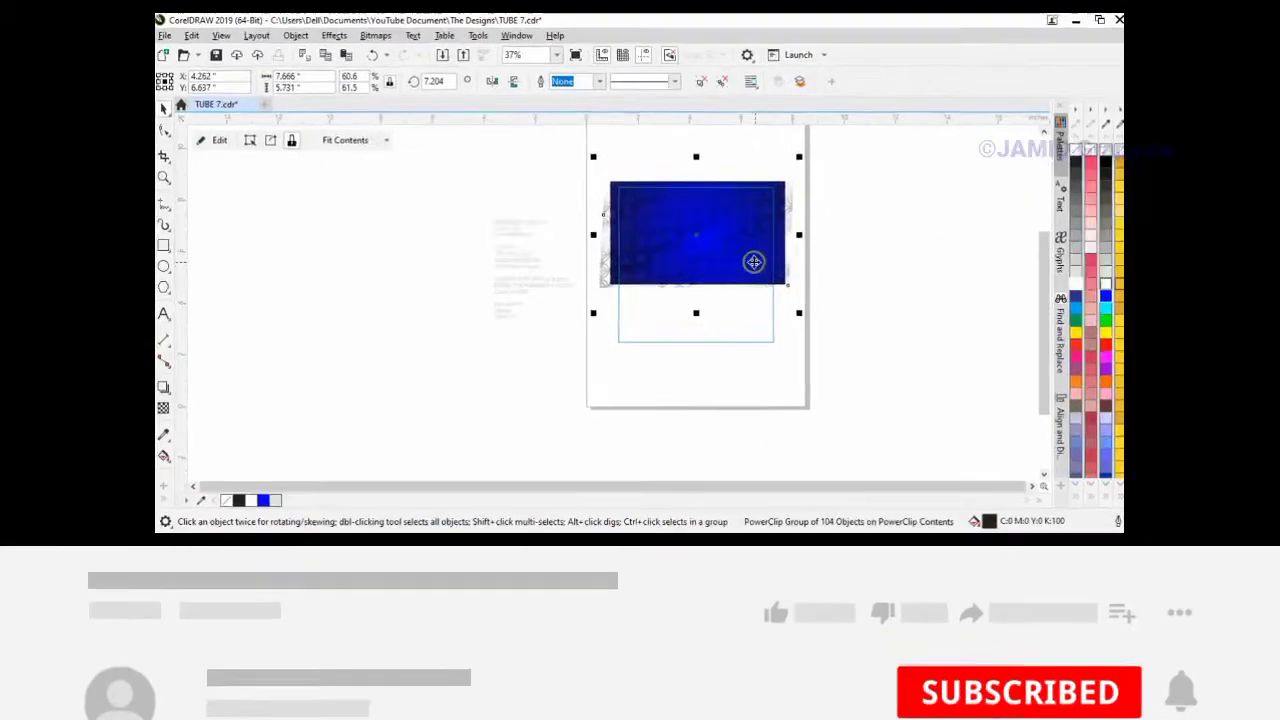
{"action": "left_click", "coordinate": [721, 229]}
{"action": "scroll", "coordinate": [748, 301], "scroll_direction": "up", "scroll_amount": 3}
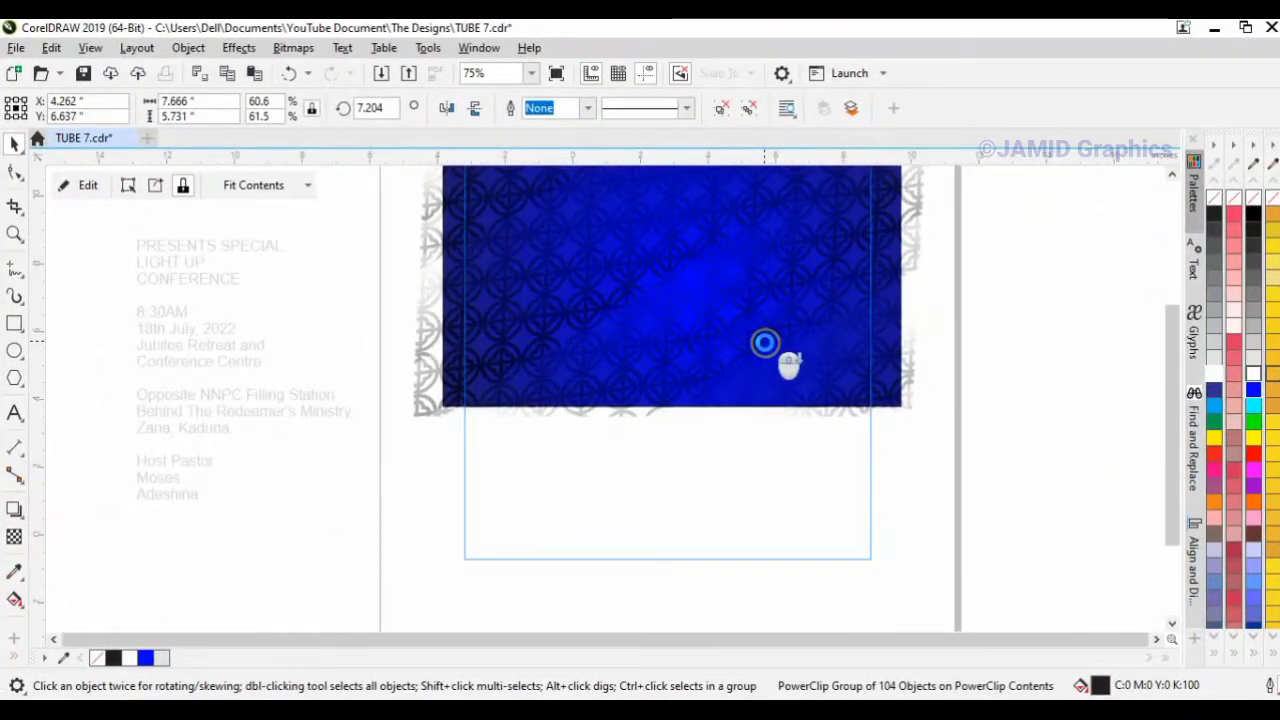
Move the pattern group off the blue rectangle to about X 11.57, Y 7.11 inches
{"action": "scroll", "coordinate": [777, 360], "scroll_direction": "down", "scroll_amount": 3}
{"action": "left_click", "coordinate": [846, 258]}
{"action": "left_click", "coordinate": [838, 271]}
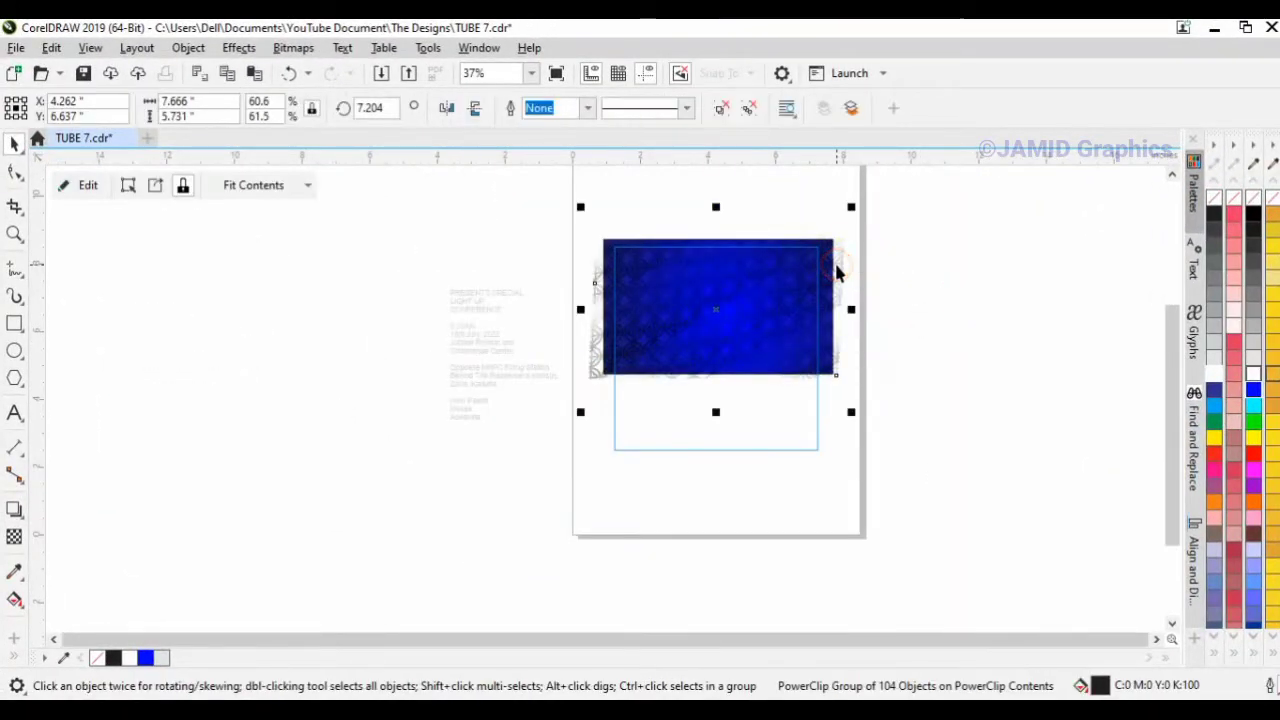
{"action": "left_click_drag", "start_coordinate": [783, 287], "coordinate": [989, 280]}
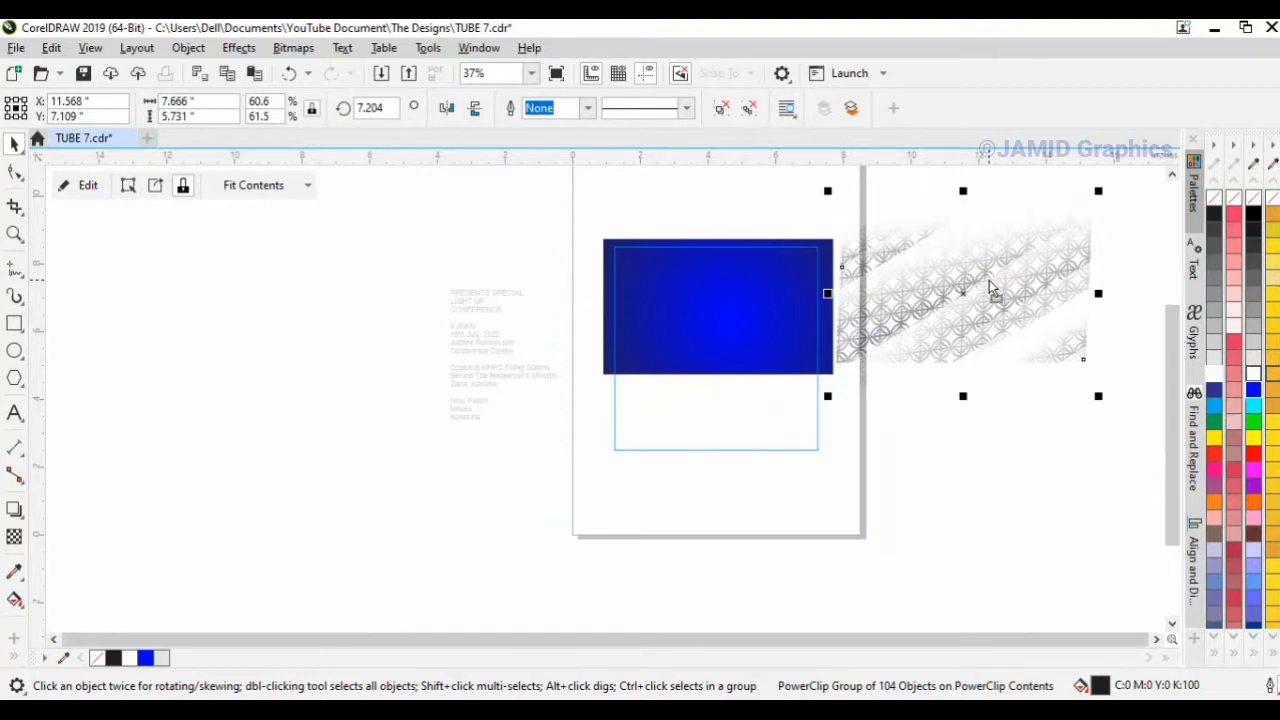
Undo back to before the effect image was PowerClipped into the pattern, and move the effect image aside to about X 9.0, Y 6.85 inches
{"action": "key", "text": "ctrl+z"}
{"action": "key", "text": "ctrl+z"}
{"action": "key", "text": "ctrl+z"}
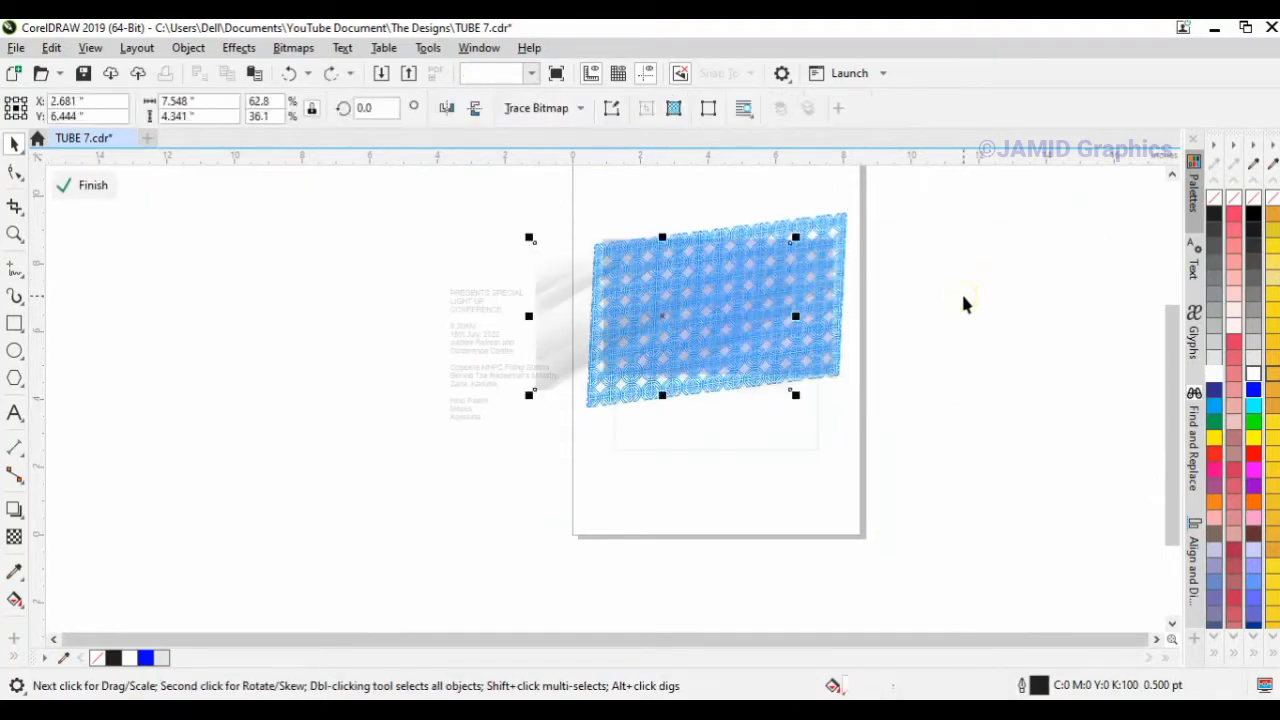
{"action": "key", "text": "ctrl+z"}
{"action": "key", "text": "ctrl+z"}
{"action": "key", "text": "ctrl+z"}
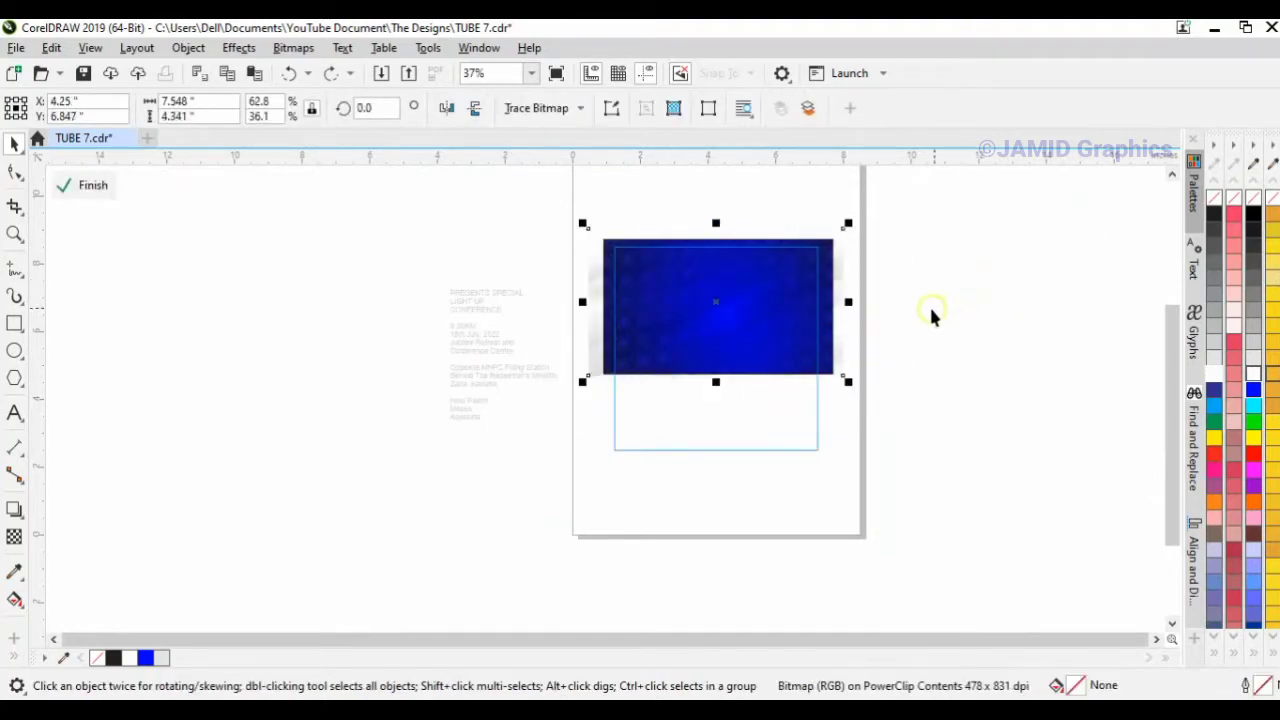
{"action": "left_click_drag", "start_coordinate": [742, 318], "coordinate": [900, 318]}
Try to PowerClip the pattern group inside the blue rectangle
{"action": "left_click", "coordinate": [714, 312]}
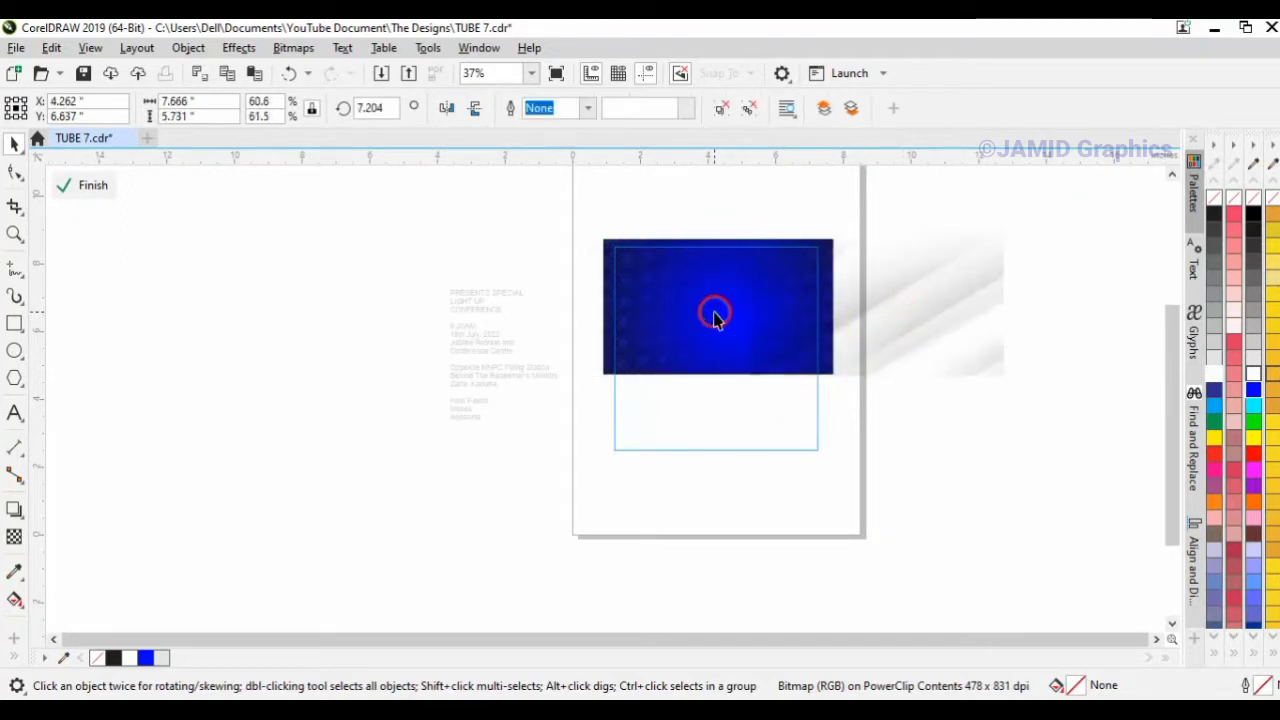
{"action": "left_click", "coordinate": [700, 310]}
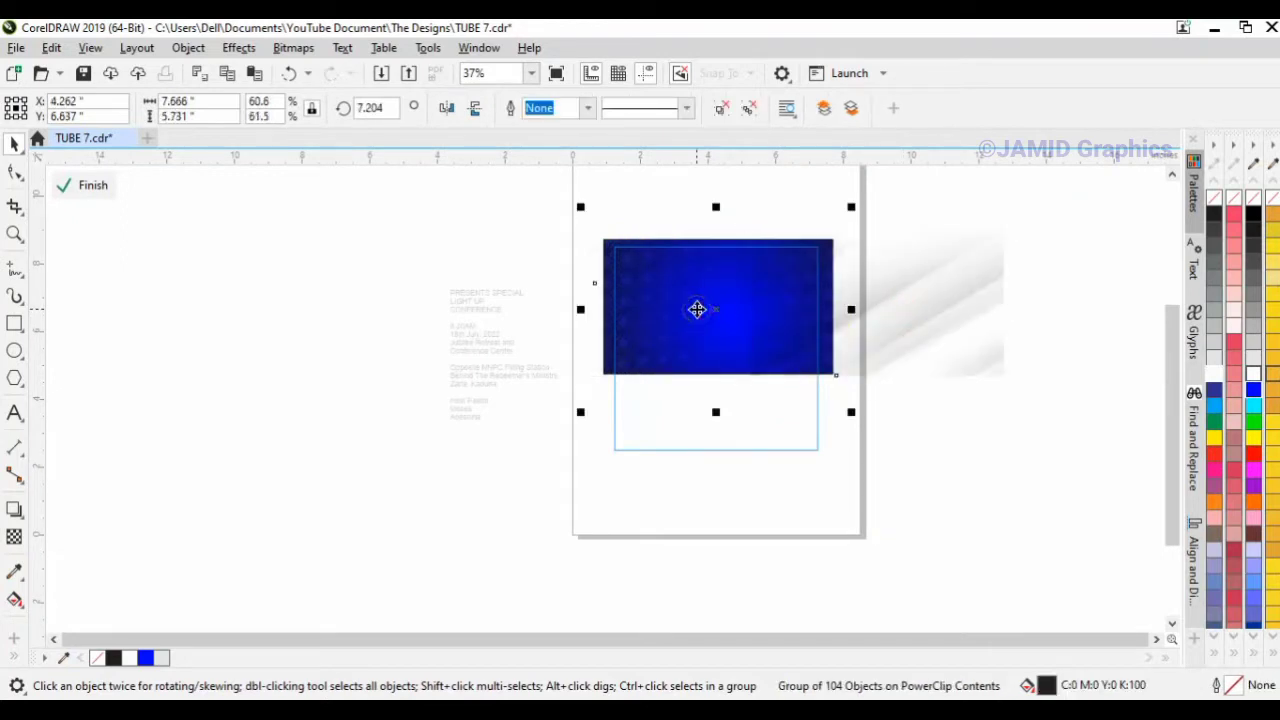
{"action": "left_click", "coordinate": [290, 50]}
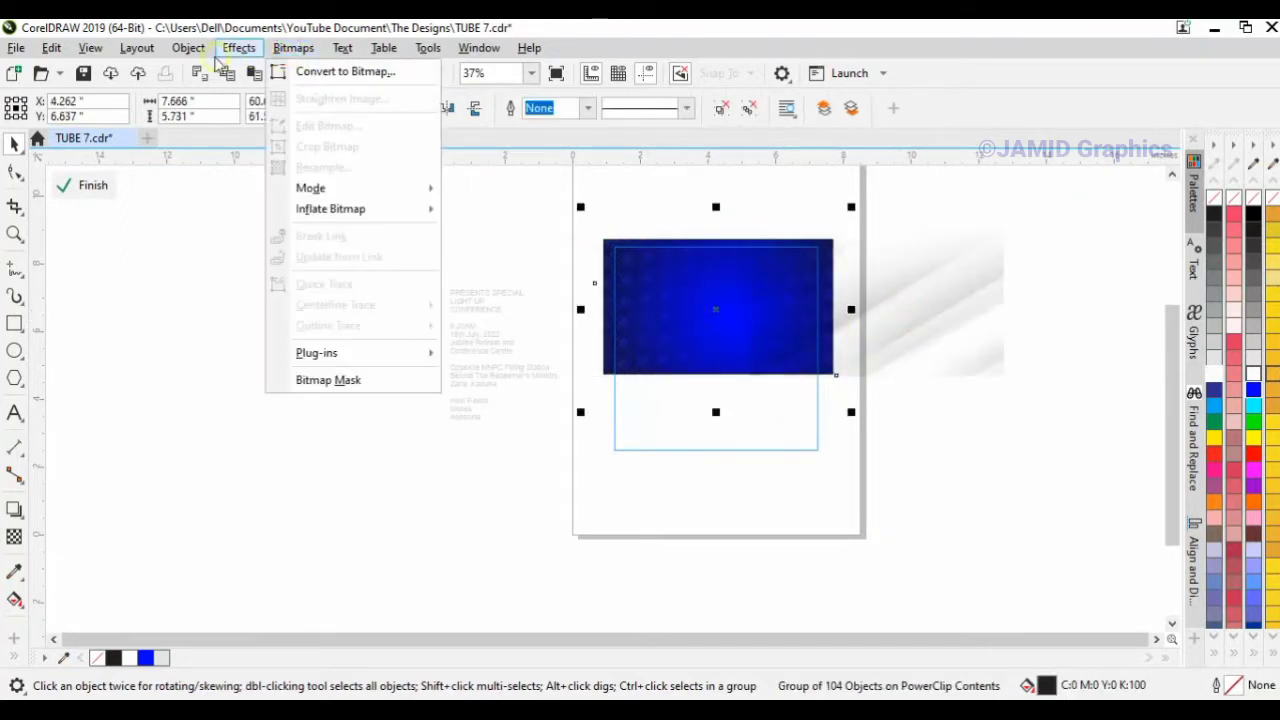
{"action": "mouse_move", "coordinate": [189, 48]}
{"action": "mouse_move", "coordinate": [290, 79]}
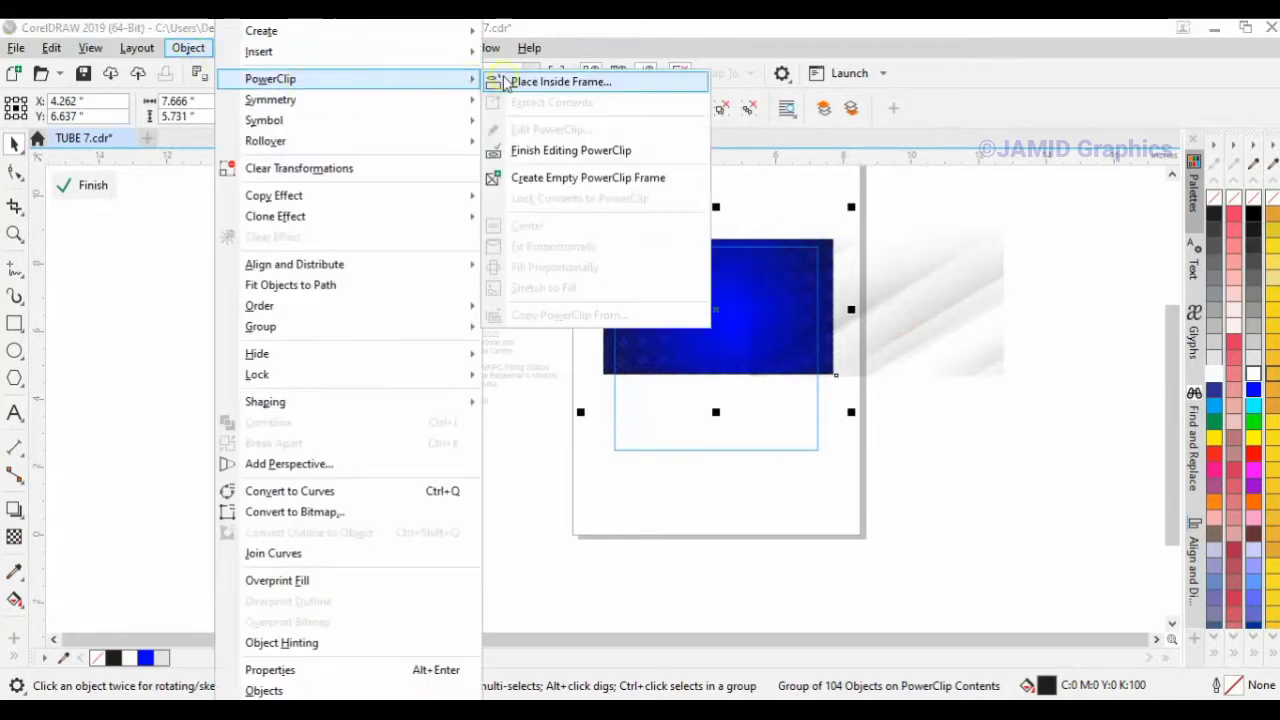
{"action": "left_click", "coordinate": [530, 84]}
{"action": "left_click", "coordinate": [644, 240]}
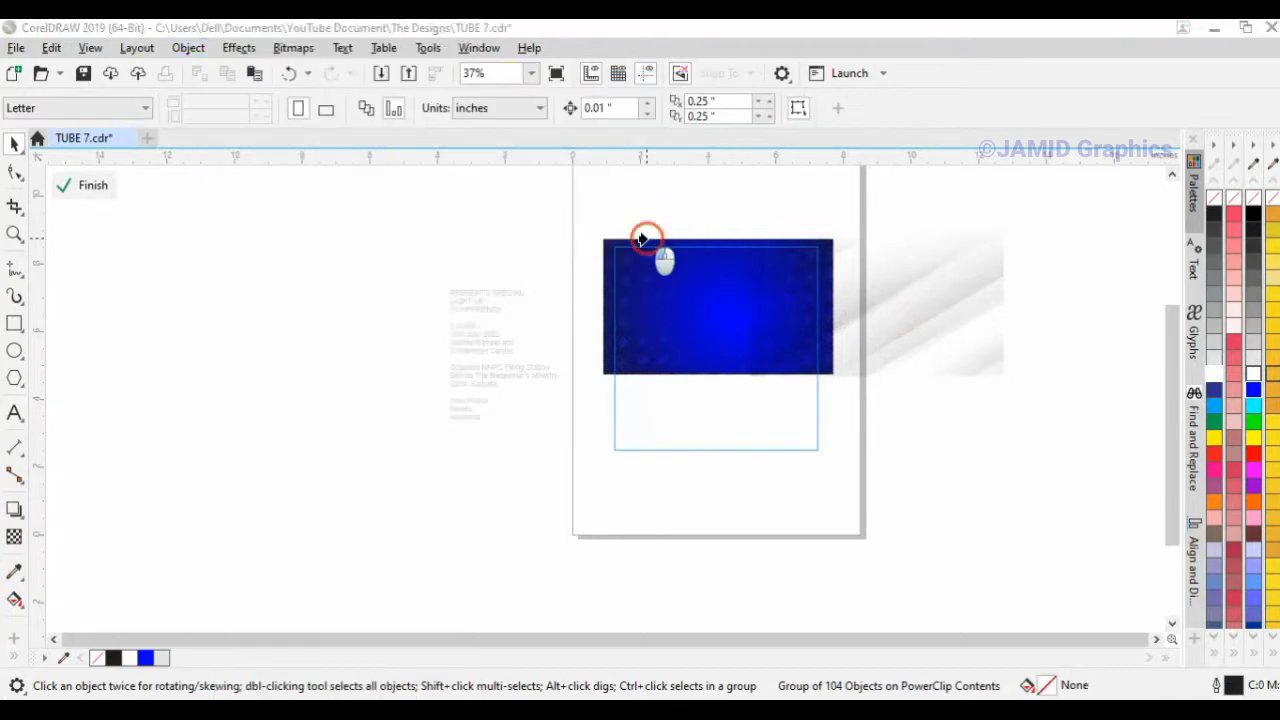
{"action": "left_click", "coordinate": [704, 422]}
{"action": "key", "text": "space"}
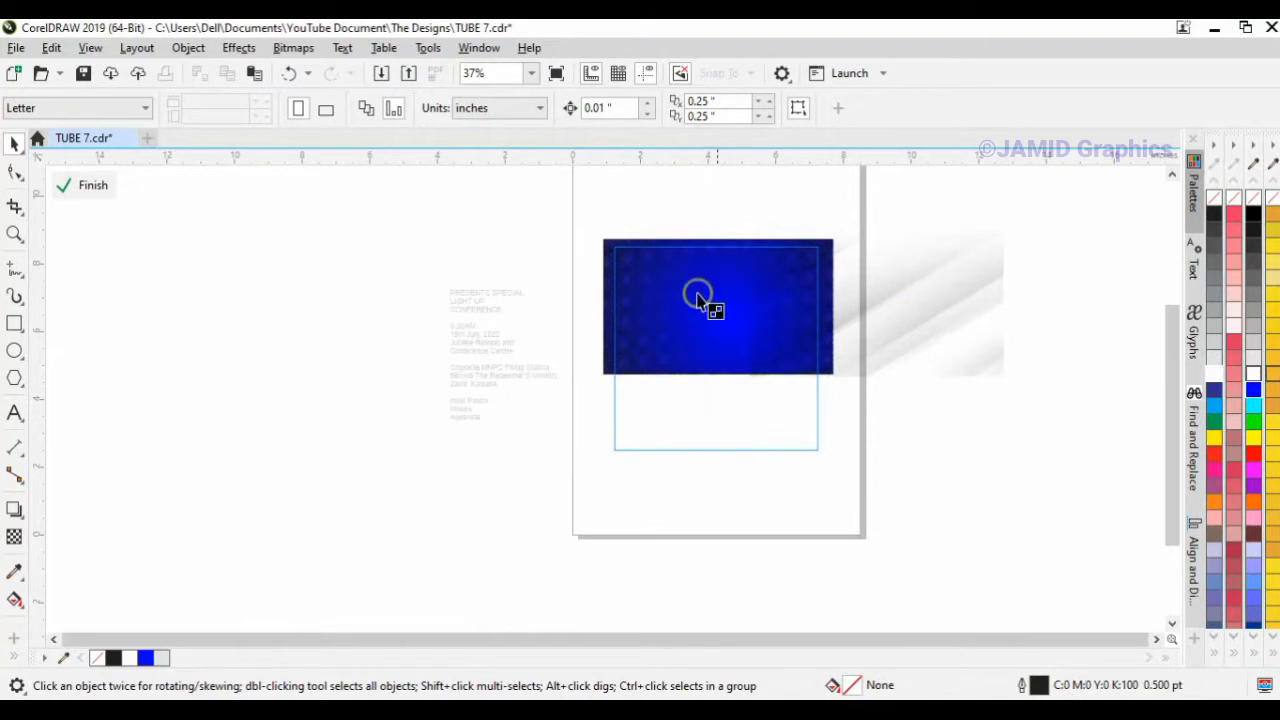
{"action": "key", "text": "space"}
Move the pattern group to about X 4.82, Y 4.11 inches, partly below the blue rectangle, and PowerClip it inside that rectangle
{"action": "left_click_drag", "start_coordinate": [655, 267], "coordinate": [676, 370]}
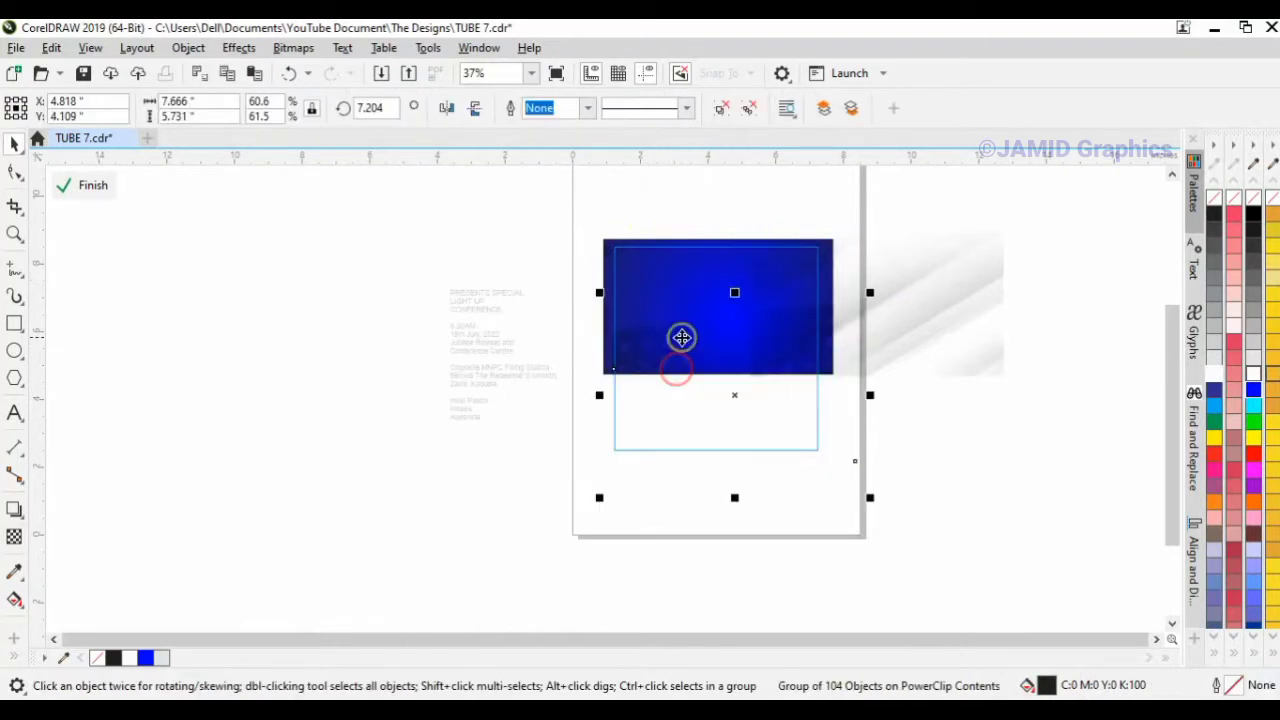
{"action": "left_click", "coordinate": [200, 48]}
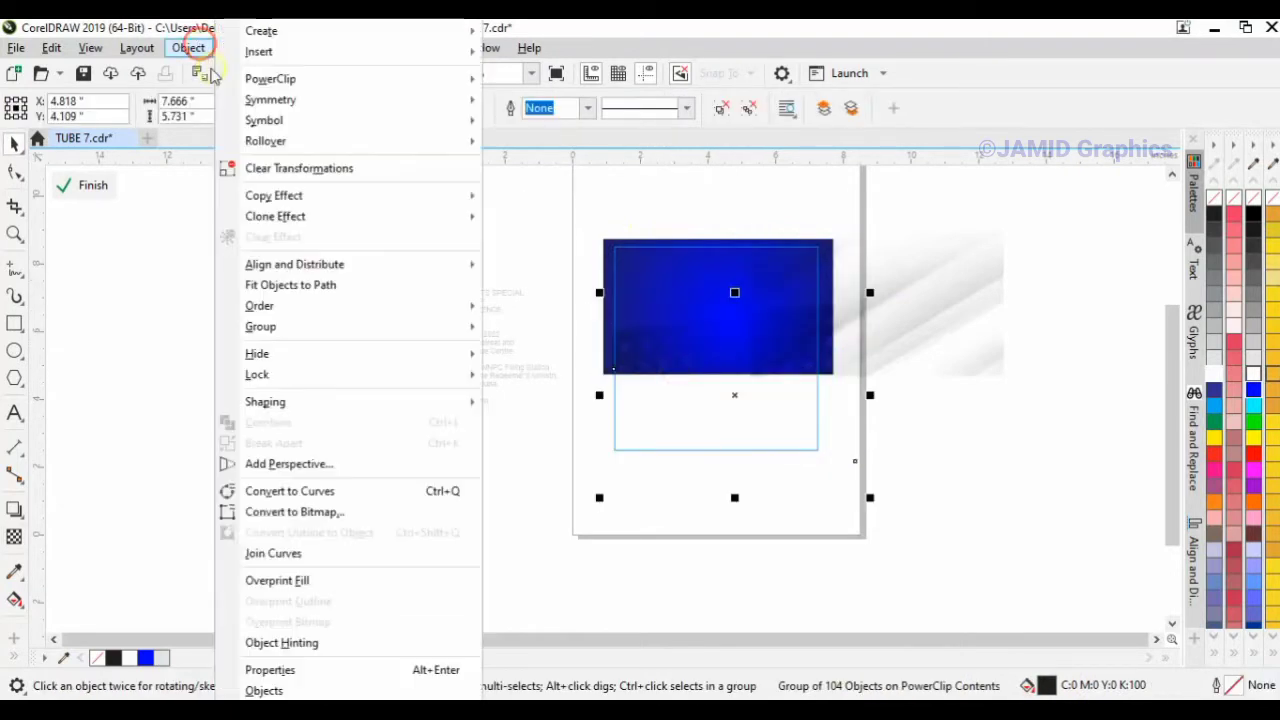
{"action": "mouse_move", "coordinate": [470, 79]}
{"action": "left_click", "coordinate": [560, 82]}
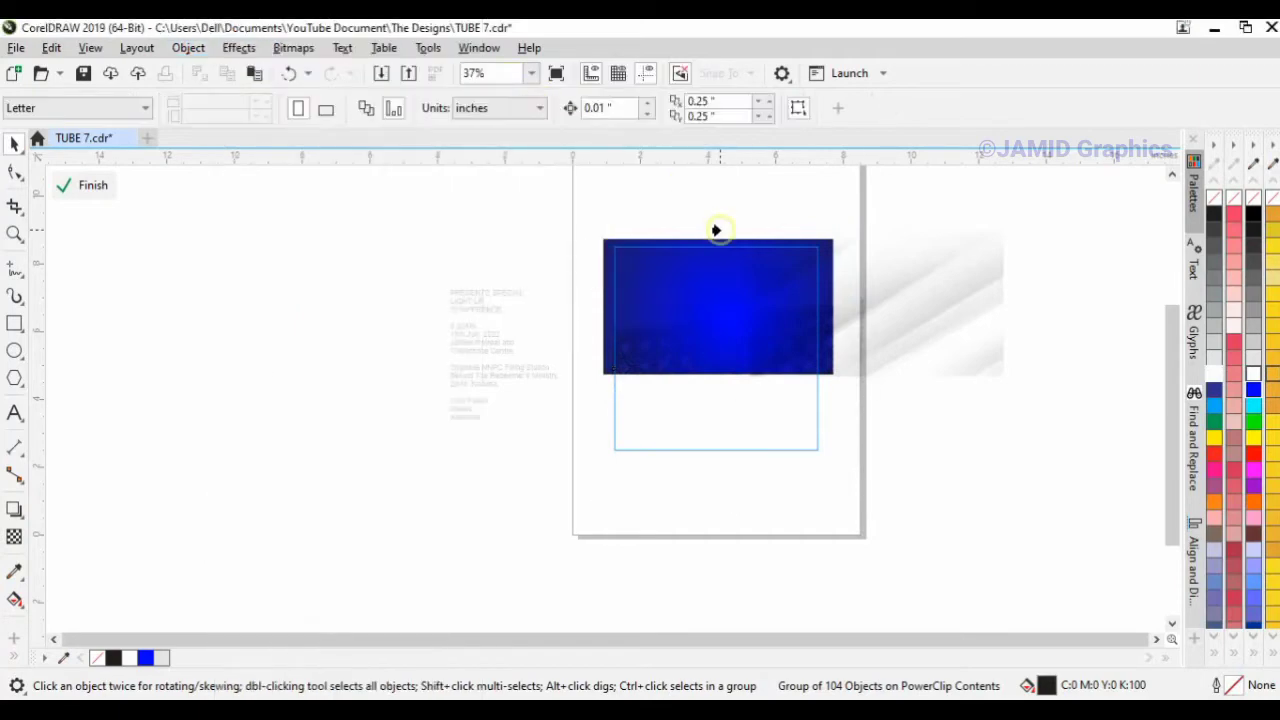
{"action": "left_click", "coordinate": [680, 271]}
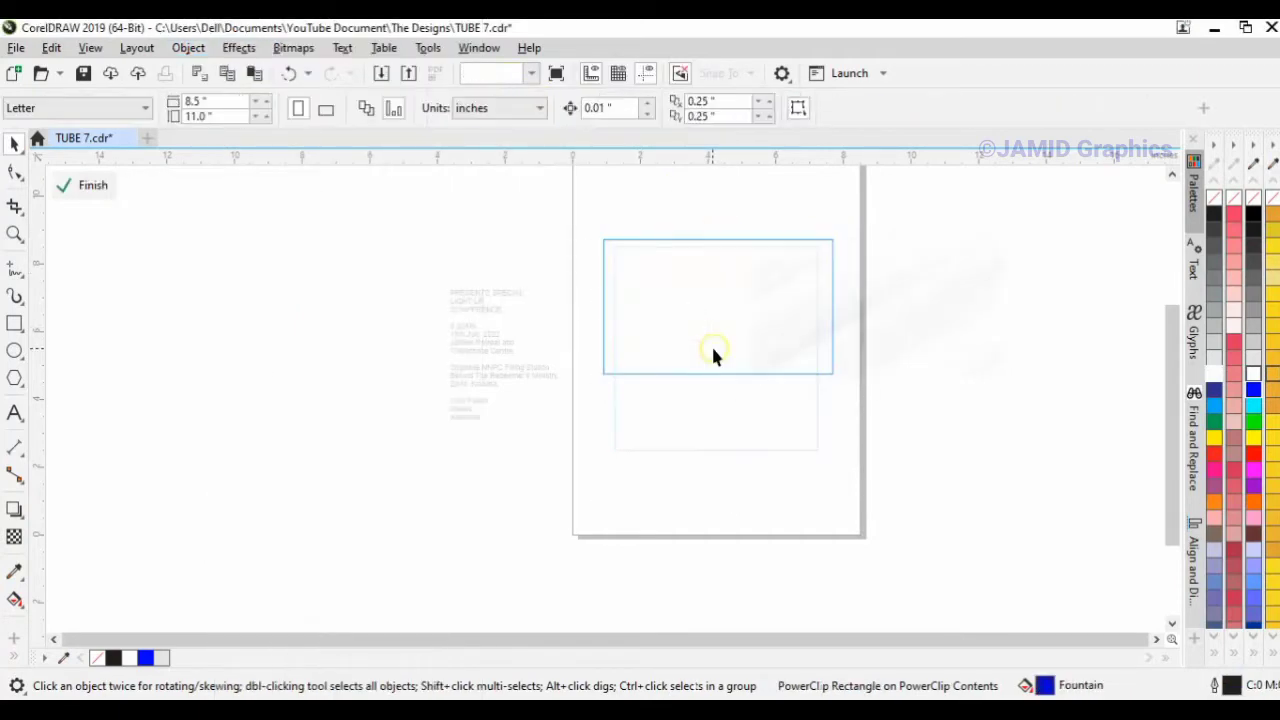
Enlarge the pattern within the rectangle's PowerClip to about 9.15 by 6.84 inches, position it near X 4.07, Y 6.64, and finish editing
{"action": "left_click_drag", "start_coordinate": [720, 343], "coordinate": [690, 276]}
{"action": "left_click_drag", "start_coordinate": [838, 414], "coordinate": [870, 434]}
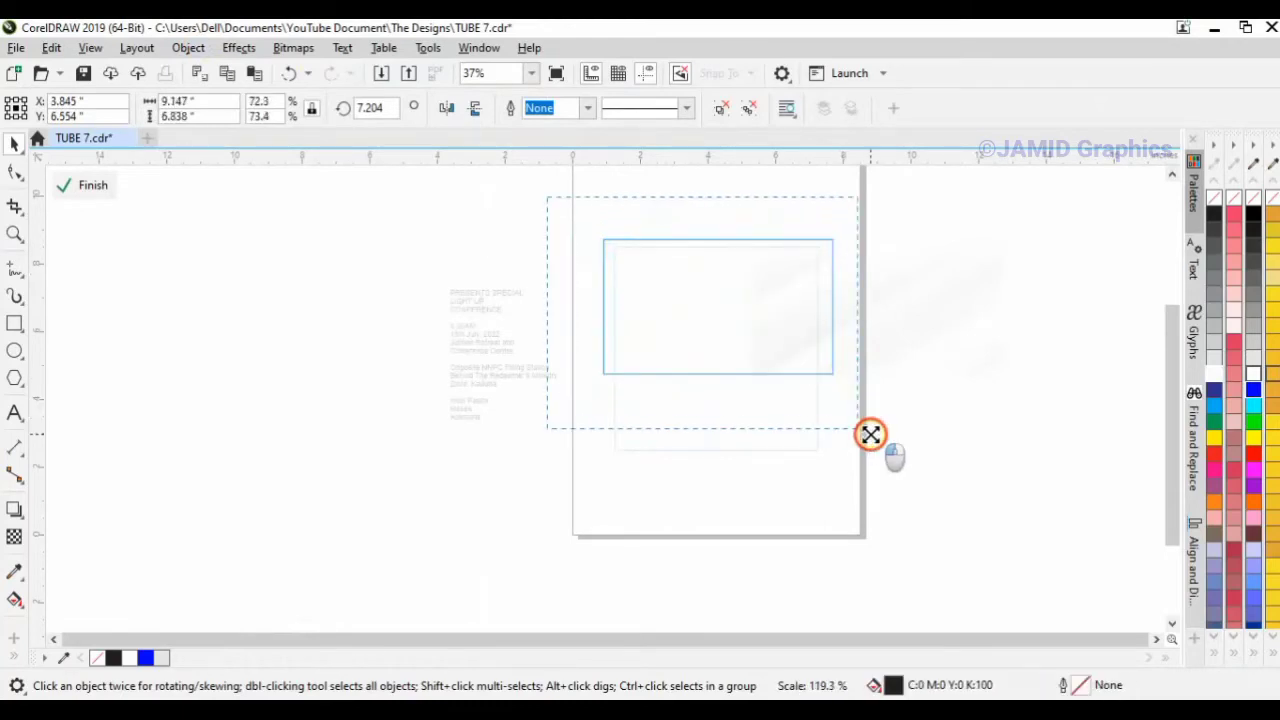
{"action": "left_click_drag", "start_coordinate": [771, 336], "coordinate": [777, 343]}
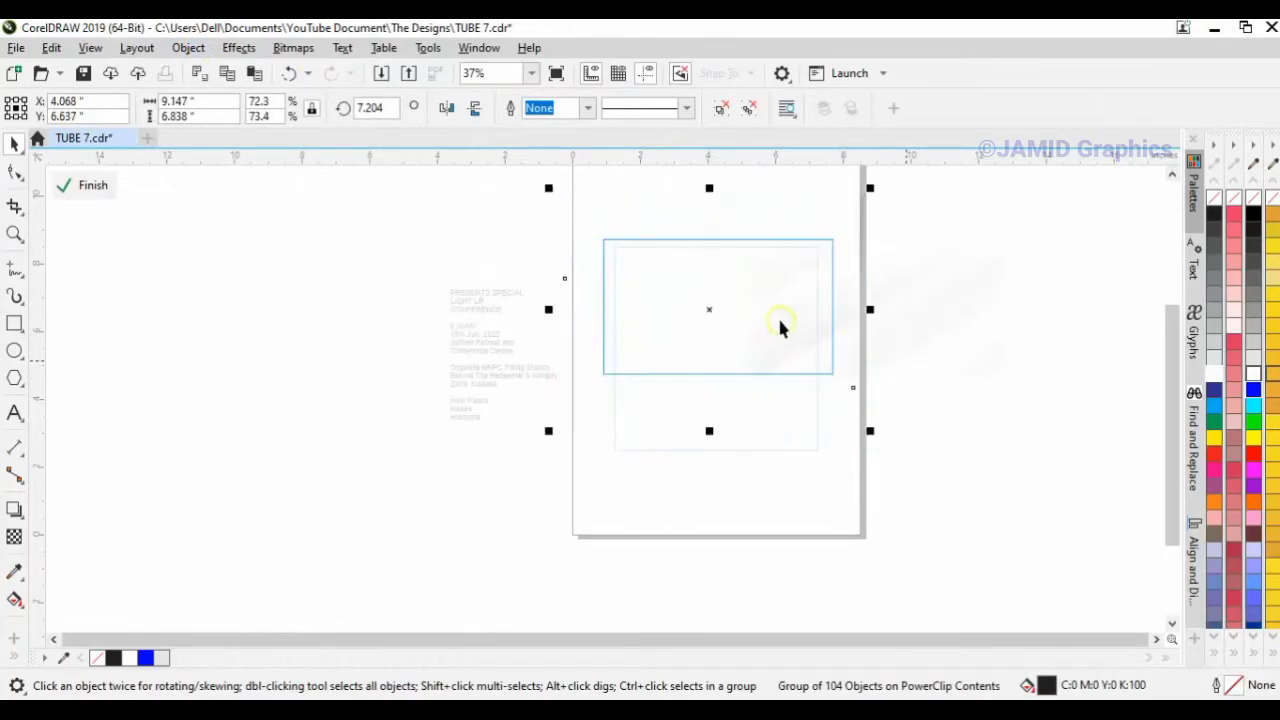
{"action": "left_click", "coordinate": [940, 309]}
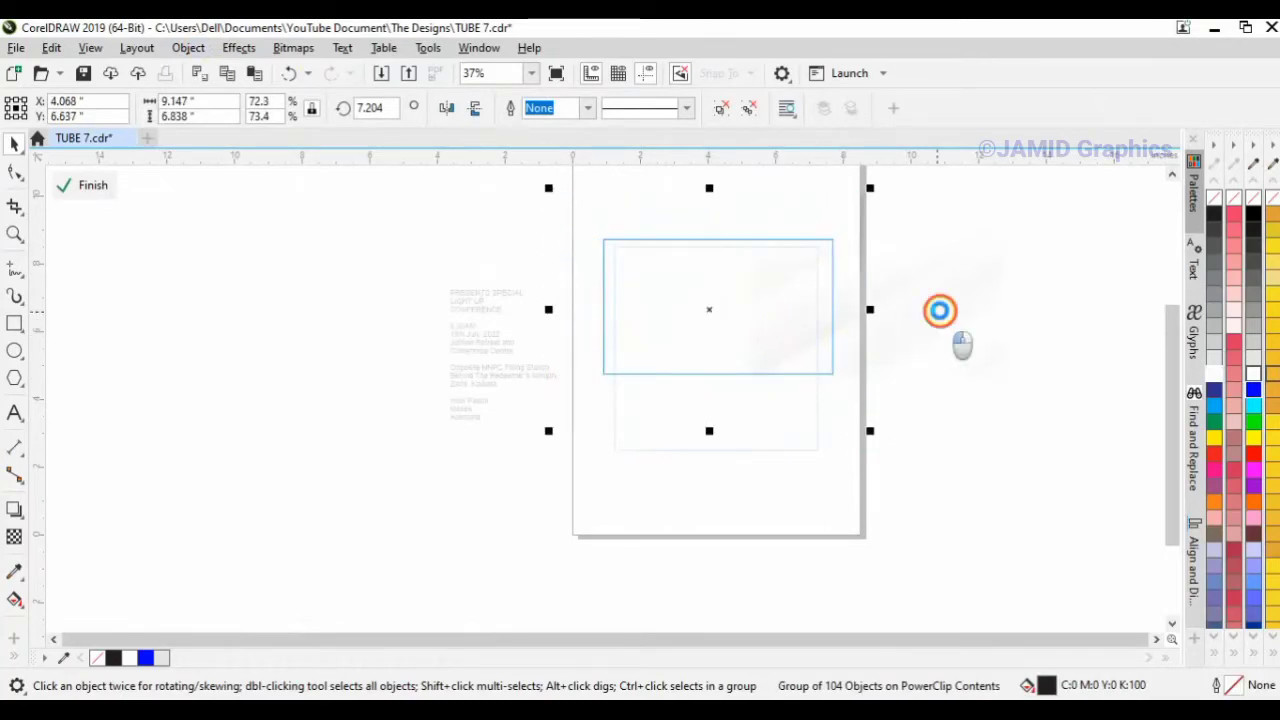
Place the effect image inside the blue rectangle's PowerClip
{"action": "left_click", "coordinate": [771, 316]}
{"action": "left_click", "coordinate": [890, 317]}
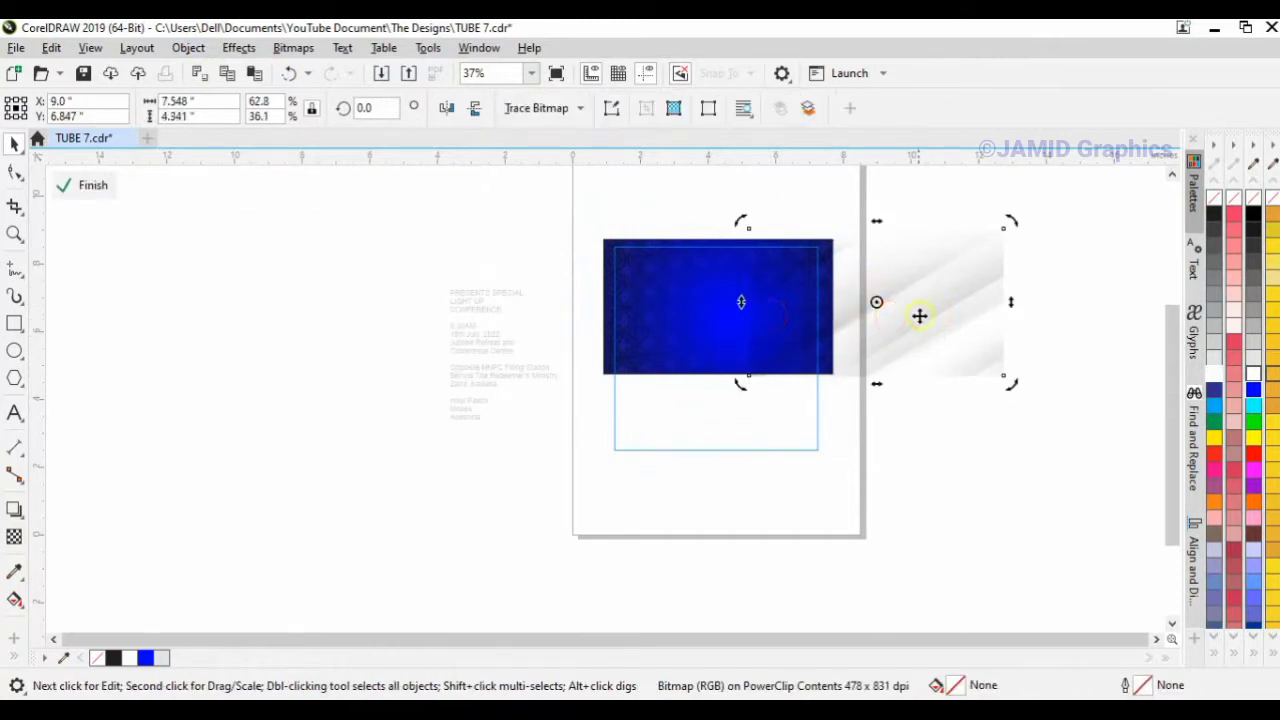
{"action": "mouse_move", "coordinate": [919, 316]}
{"action": "left_mouse_down"}
{"action": "mouse_move", "coordinate": [891, 334]}
{"action": "mouse_move", "coordinate": [711, 323]}
{"action": "left_mouse_up"}
{"action": "left_click", "coordinate": [770, 380]}
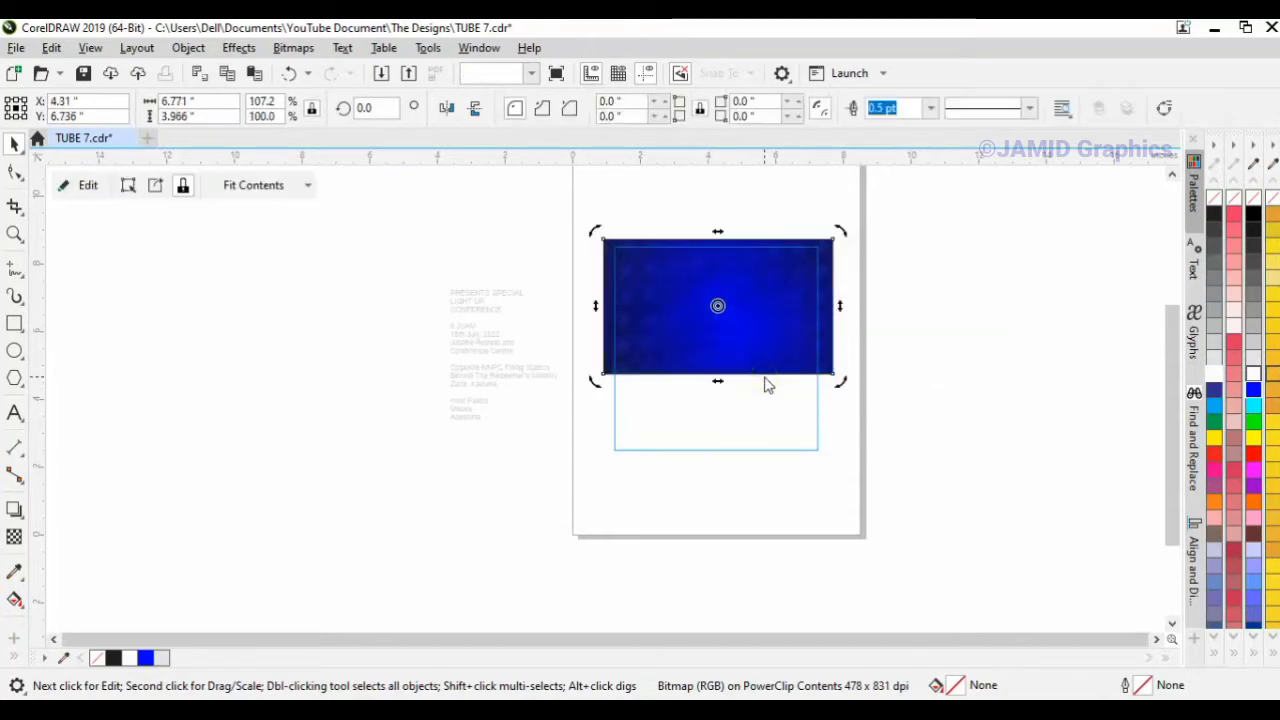
Reposition the effect image over the pattern at about X 4.14, Y 6.85 inches inside the rectangle, and finish editing both PowerClips
{"action": "double_click", "coordinate": [749, 329]}
{"action": "left_click_drag", "start_coordinate": [715, 318], "coordinate": [759, 326]}
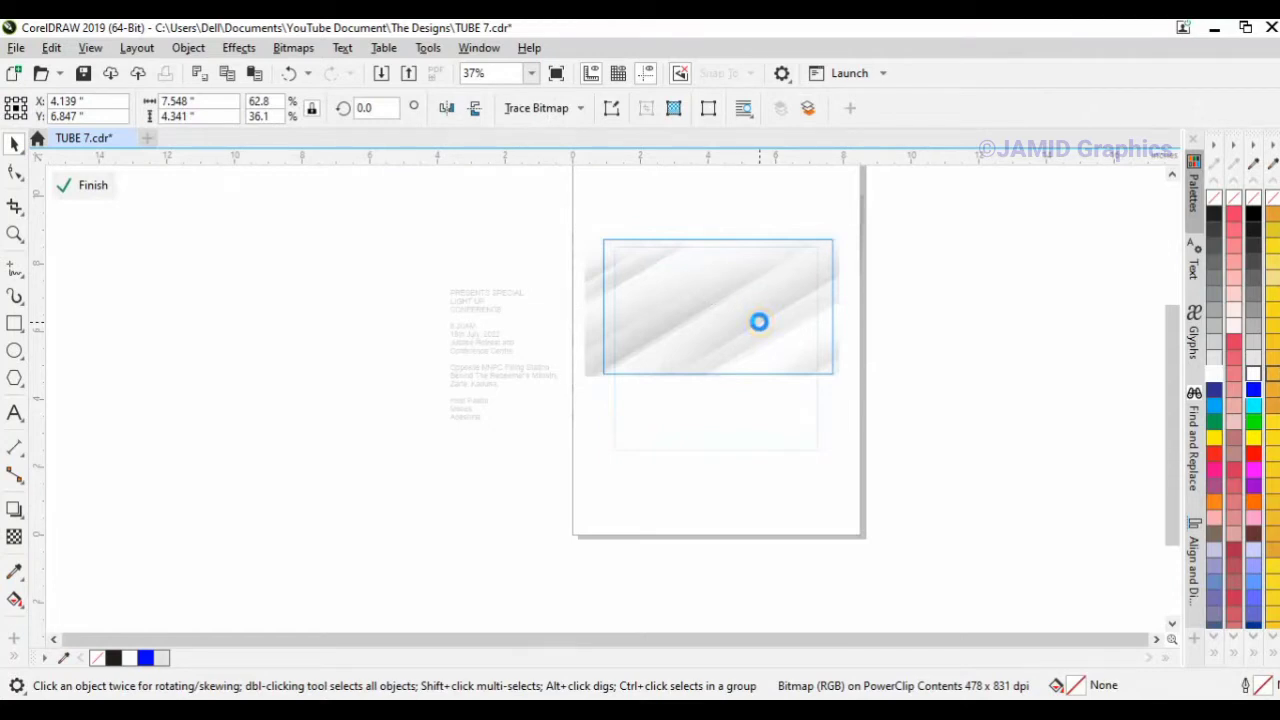
{"action": "left_click", "coordinate": [935, 292]}
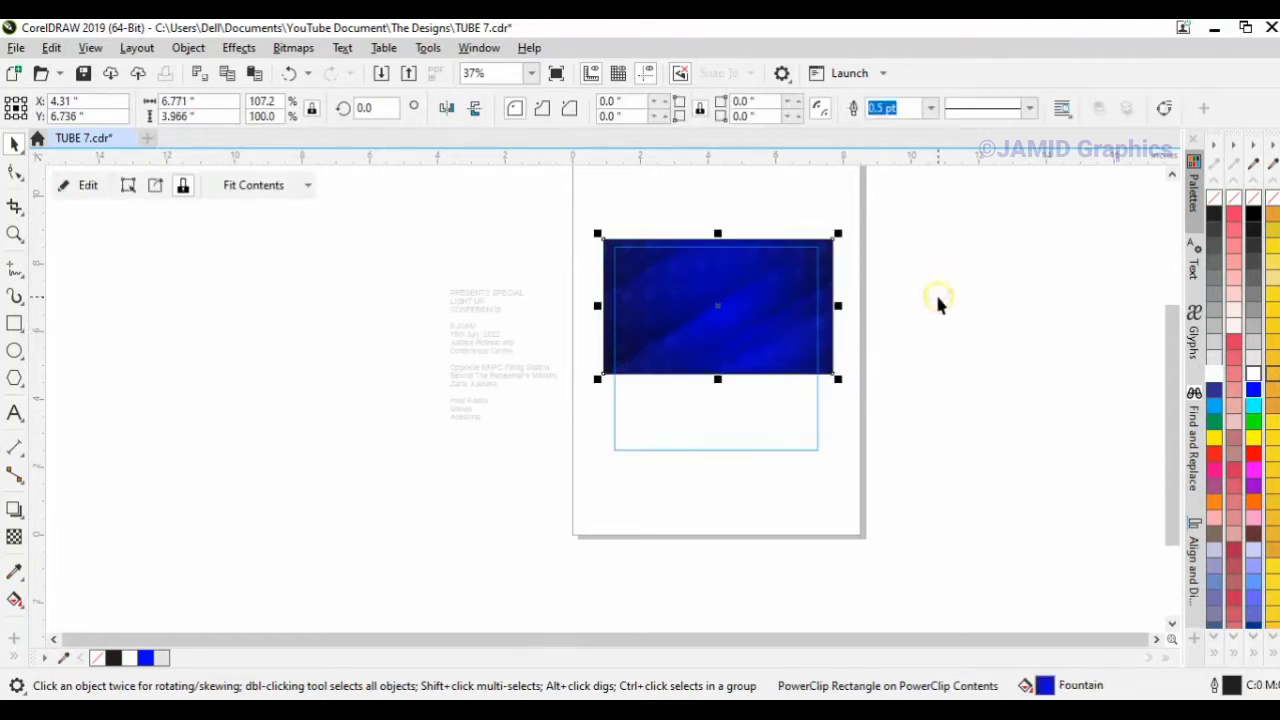
{"action": "left_click", "coordinate": [949, 363]}
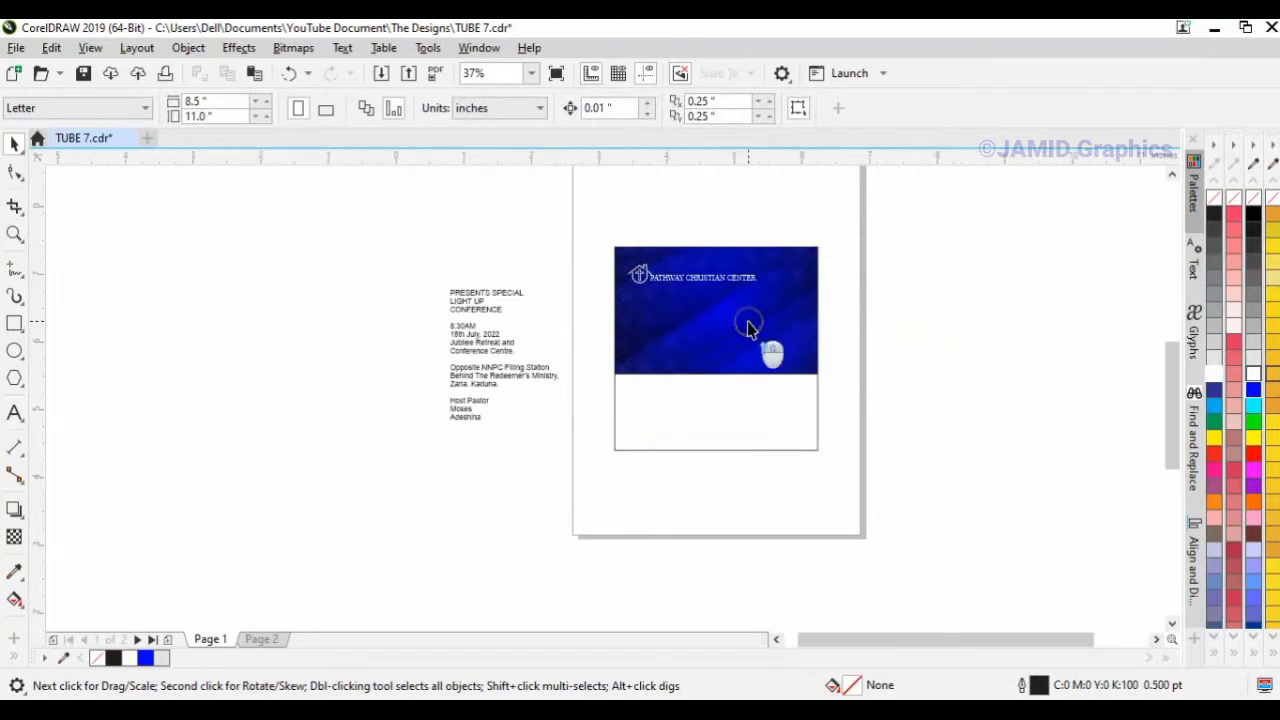
Set the font of the PRESENTS SPECIAL, LIGHT UP and CONFERENCE lines to Jumper PERSONAL USE ONLY Black in Black-Italic style
{"action": "scroll", "coordinate": [749, 329], "scroll_direction": "up", "scroll_amount": 2}
{"action": "scroll", "coordinate": [751, 330], "scroll_direction": "down", "scroll_amount": 2}
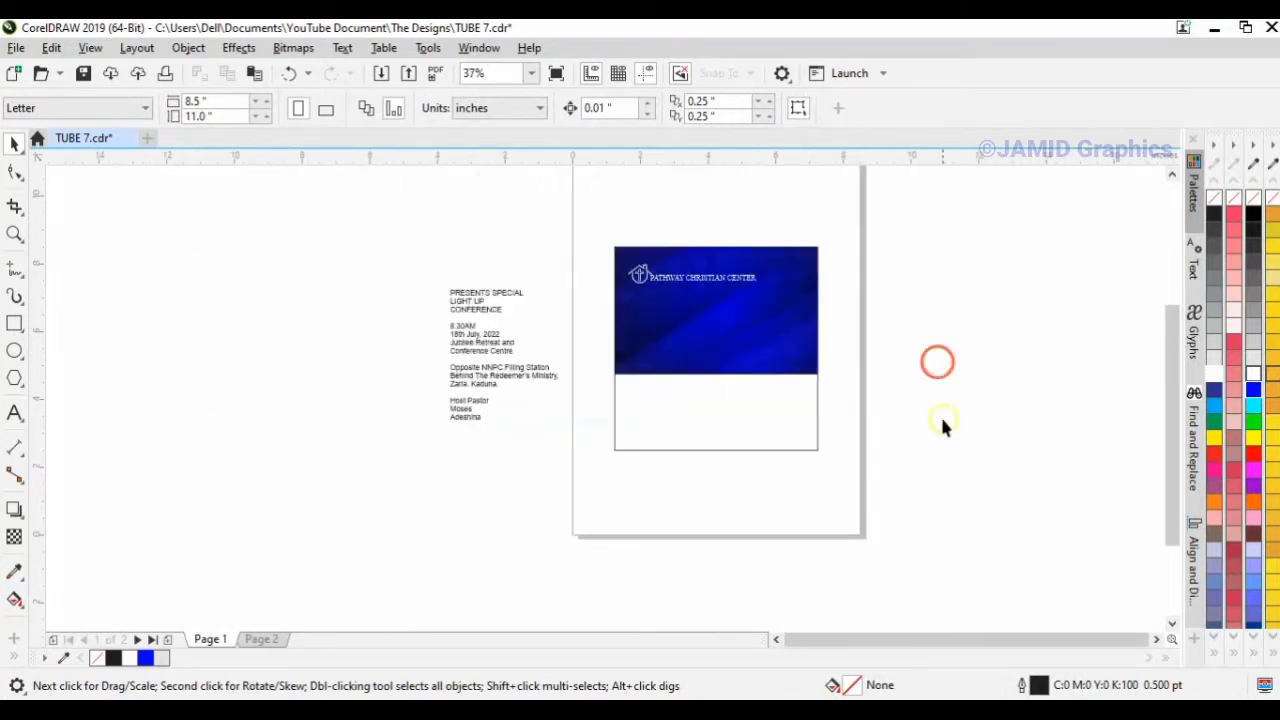
{"action": "left_click_drag", "start_coordinate": [547, 200], "coordinate": [560, 185]}
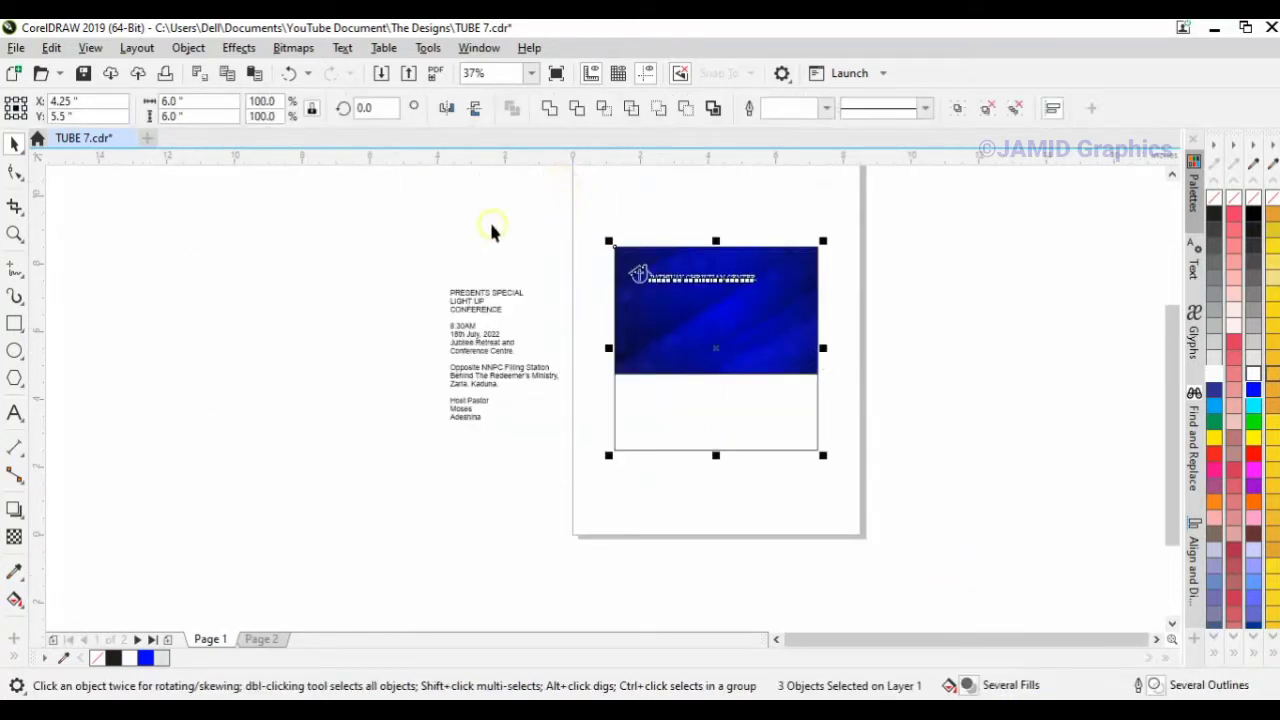
{"action": "left_click_drag", "start_coordinate": [351, 223], "coordinate": [975, 537]}
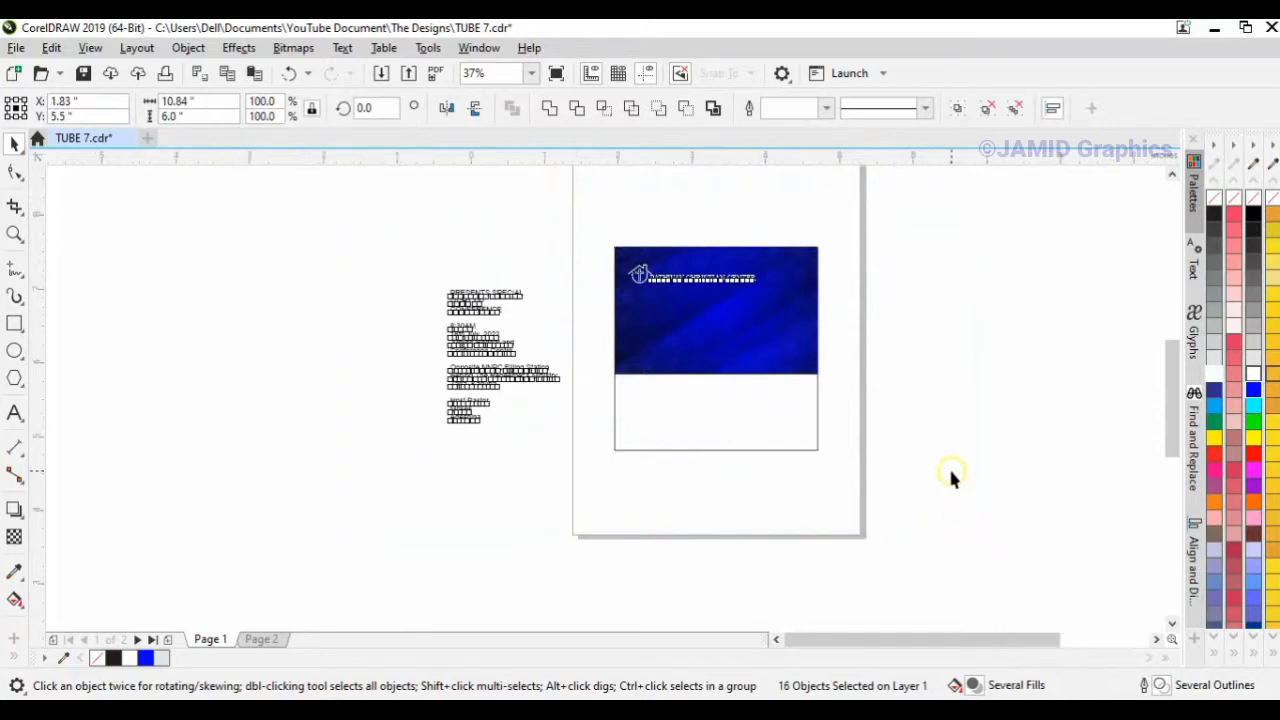
{"action": "key", "text": "shift+F2"}
{"action": "left_click", "coordinate": [264, 243]}
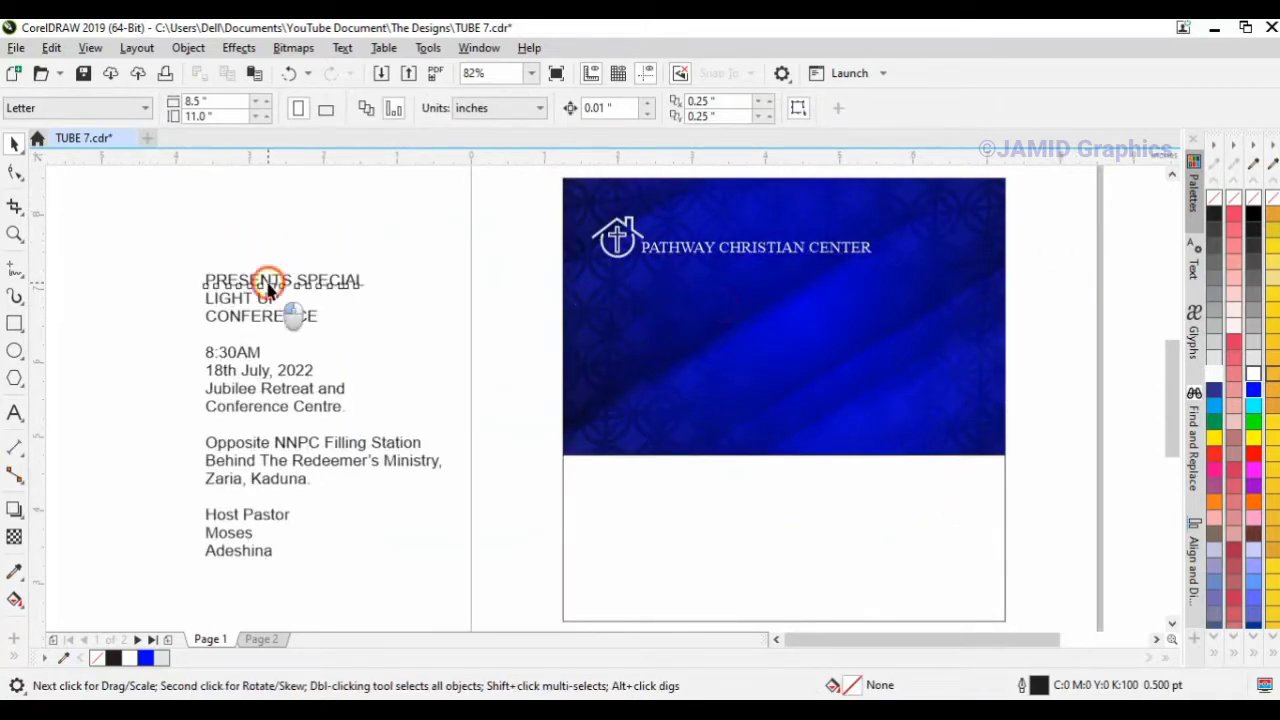
{"action": "left_click", "coordinate": [268, 288]}
{"action": "left_click_drag", "start_coordinate": [170, 245], "coordinate": [398, 334]}
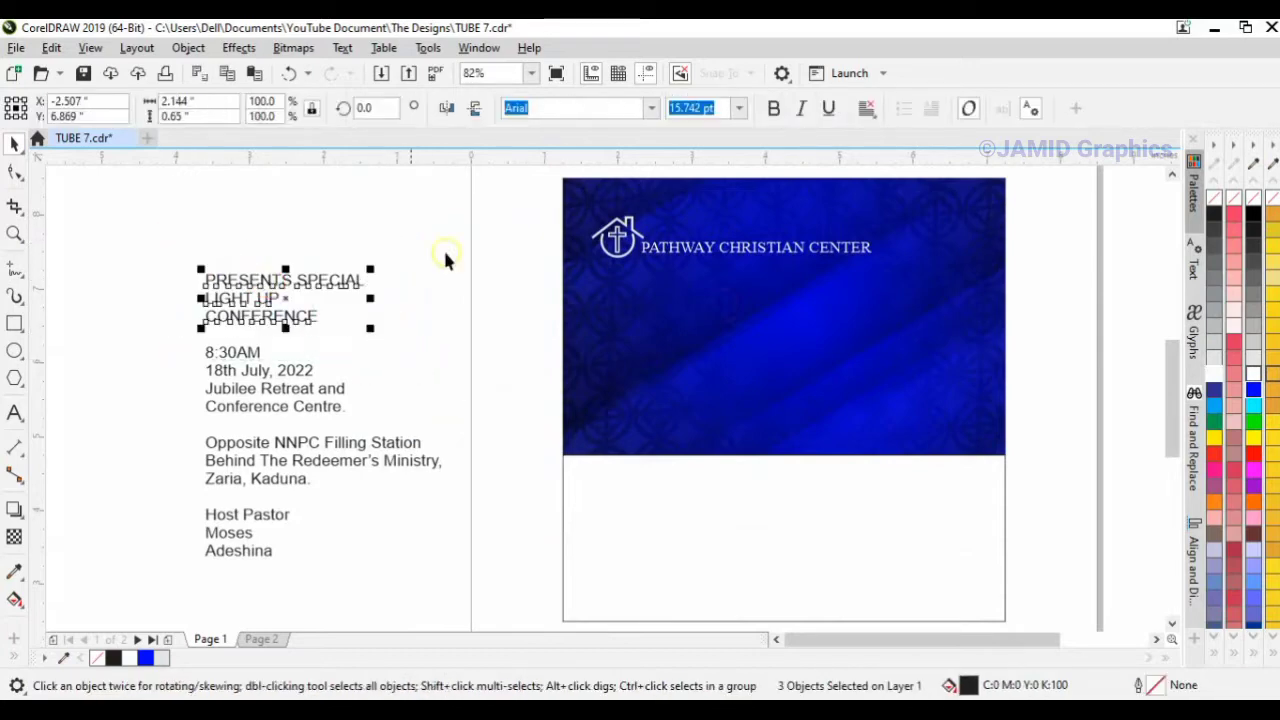
{"action": "left_click", "coordinate": [656, 108]}
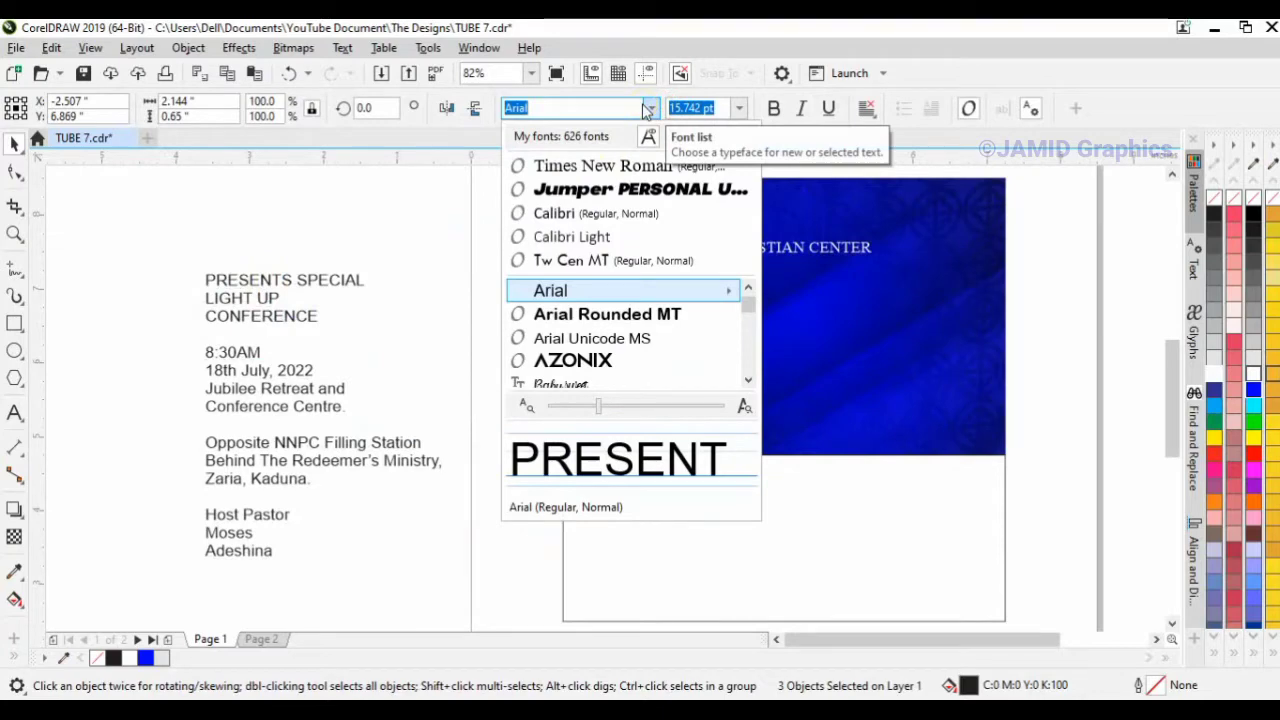
{"action": "type", "text": "jumper"}
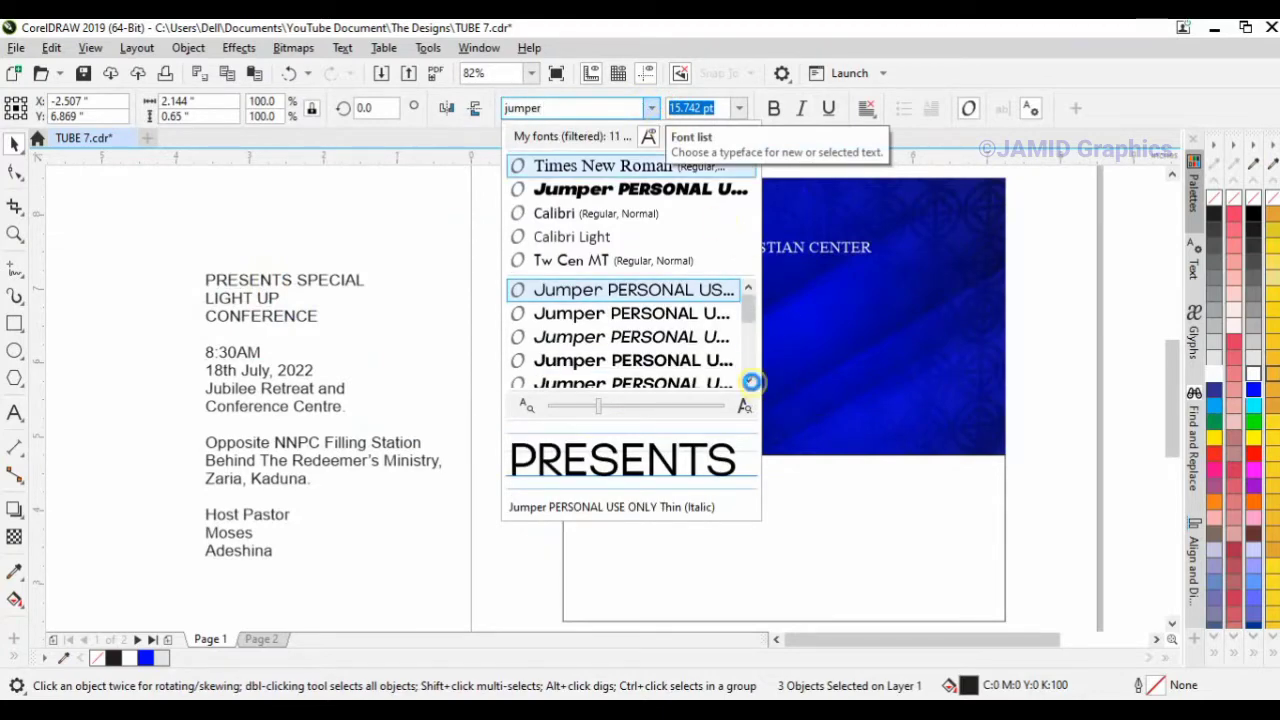
{"action": "left_click", "coordinate": [749, 382]}
{"action": "left_click", "coordinate": [749, 382]}
{"action": "left_click", "coordinate": [749, 382]}
{"action": "left_click", "coordinate": [749, 382]}
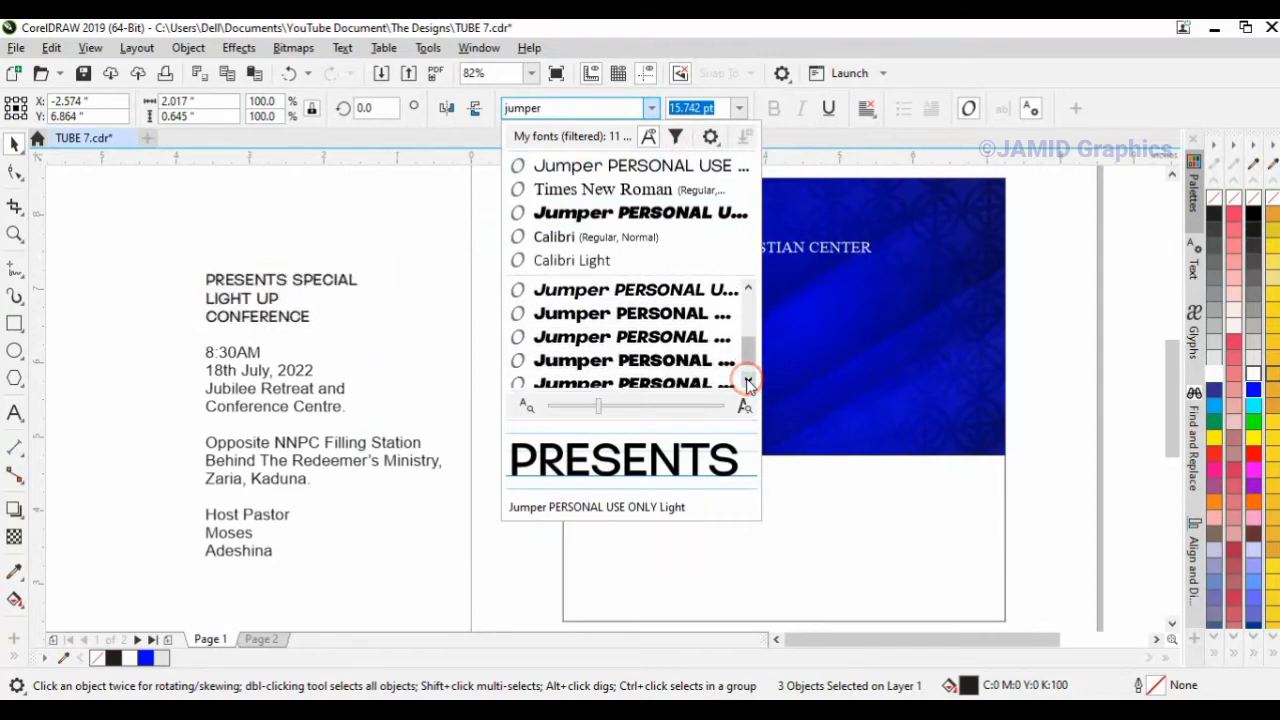
{"action": "left_click", "coordinate": [749, 382]}
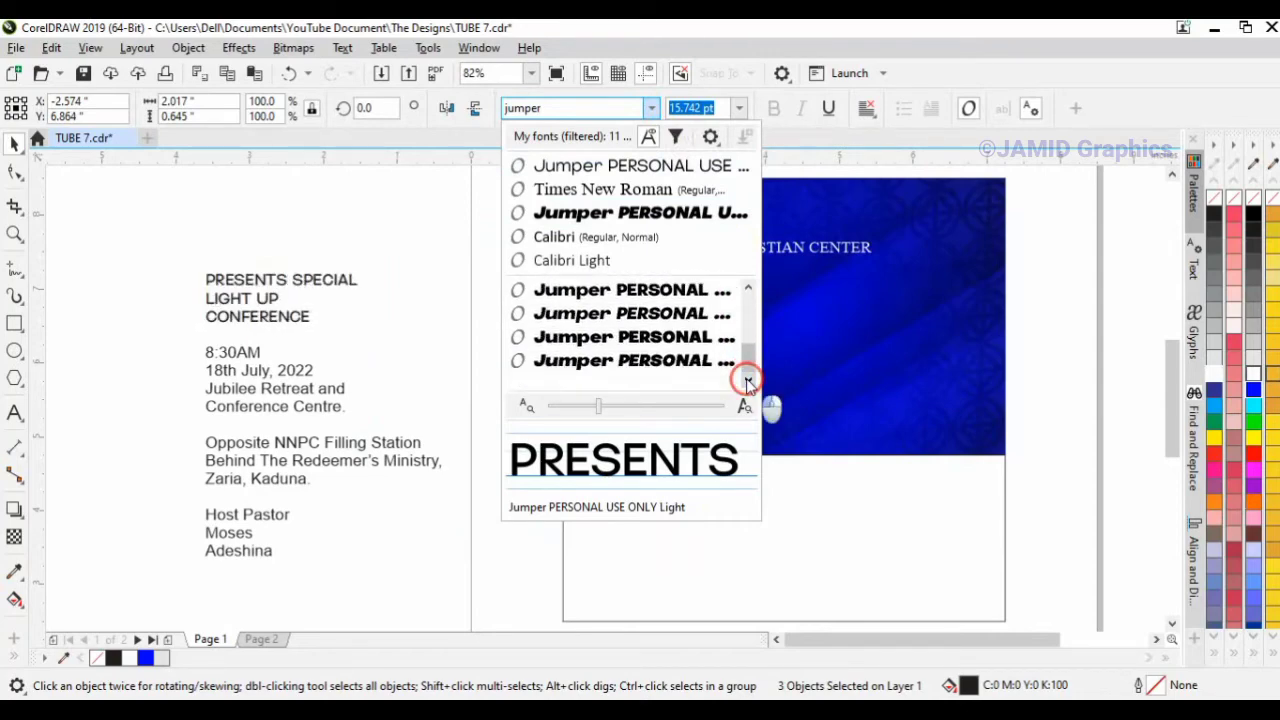
{"action": "left_click", "coordinate": [690, 360]}
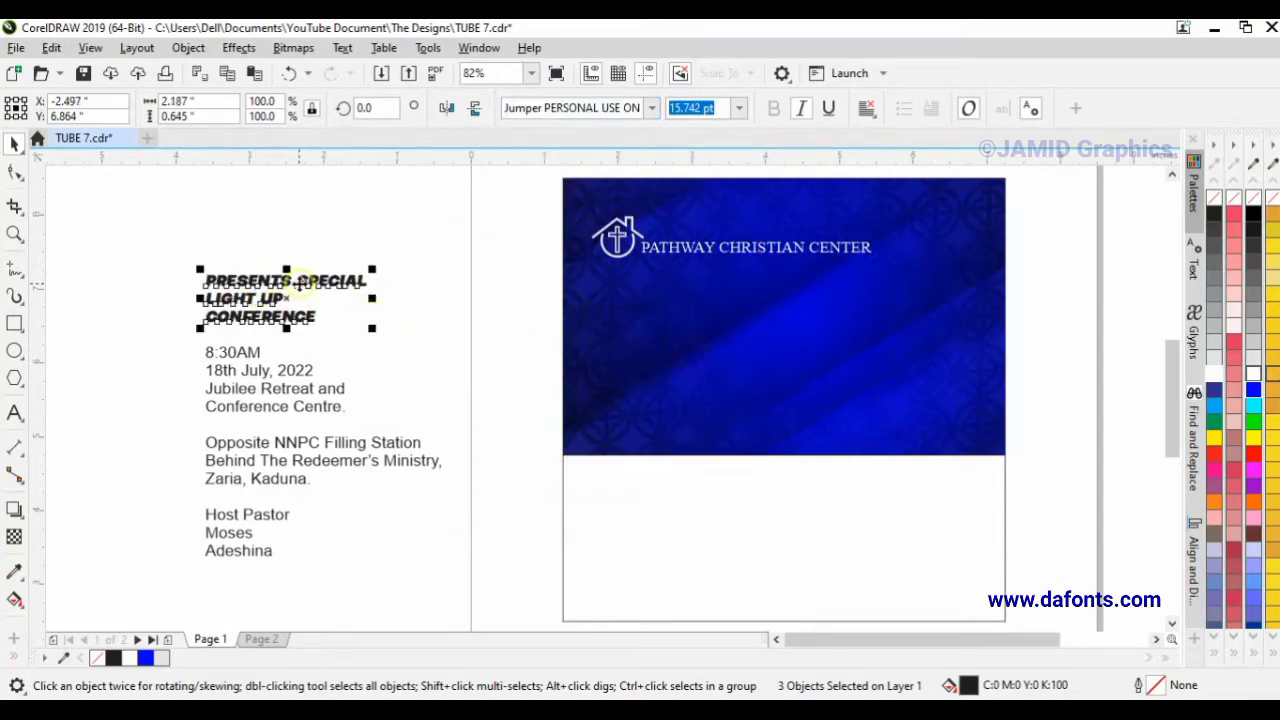
Move the three heading lines onto the blue background below the church name and fill them white
{"action": "left_click_drag", "start_coordinate": [297, 284], "coordinate": [743, 330]}
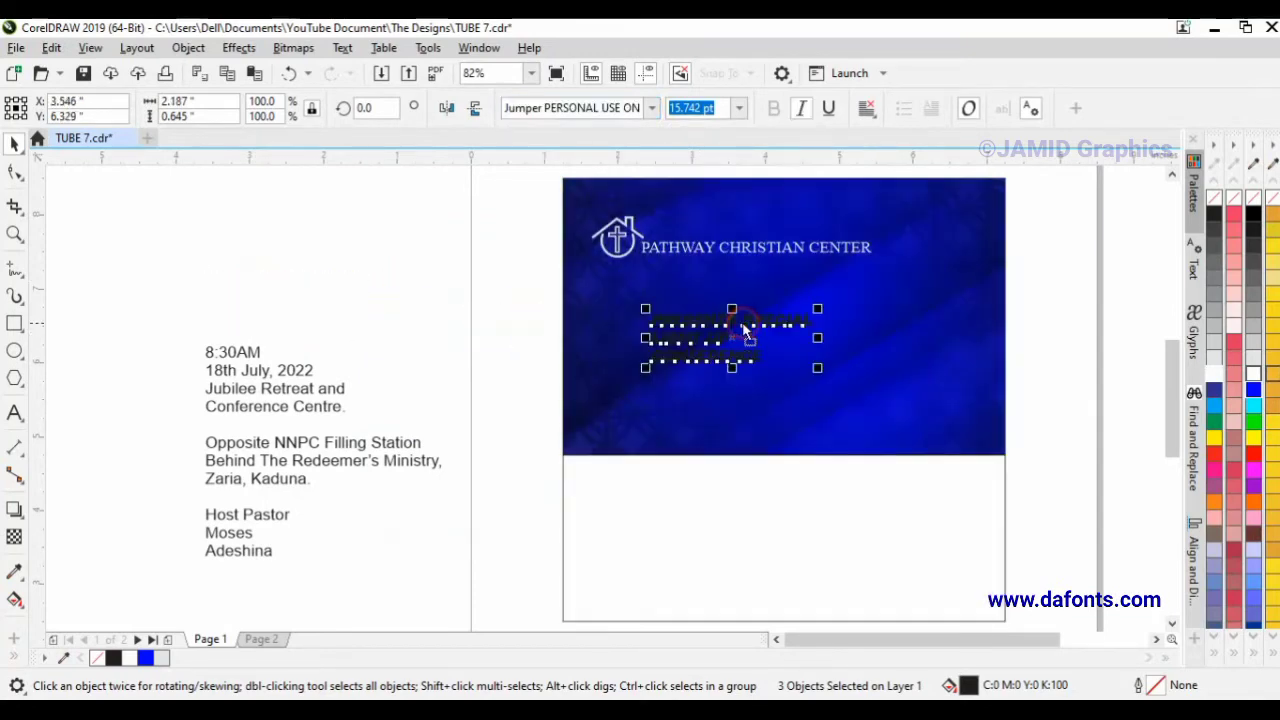
{"action": "left_click", "coordinate": [1210, 374]}
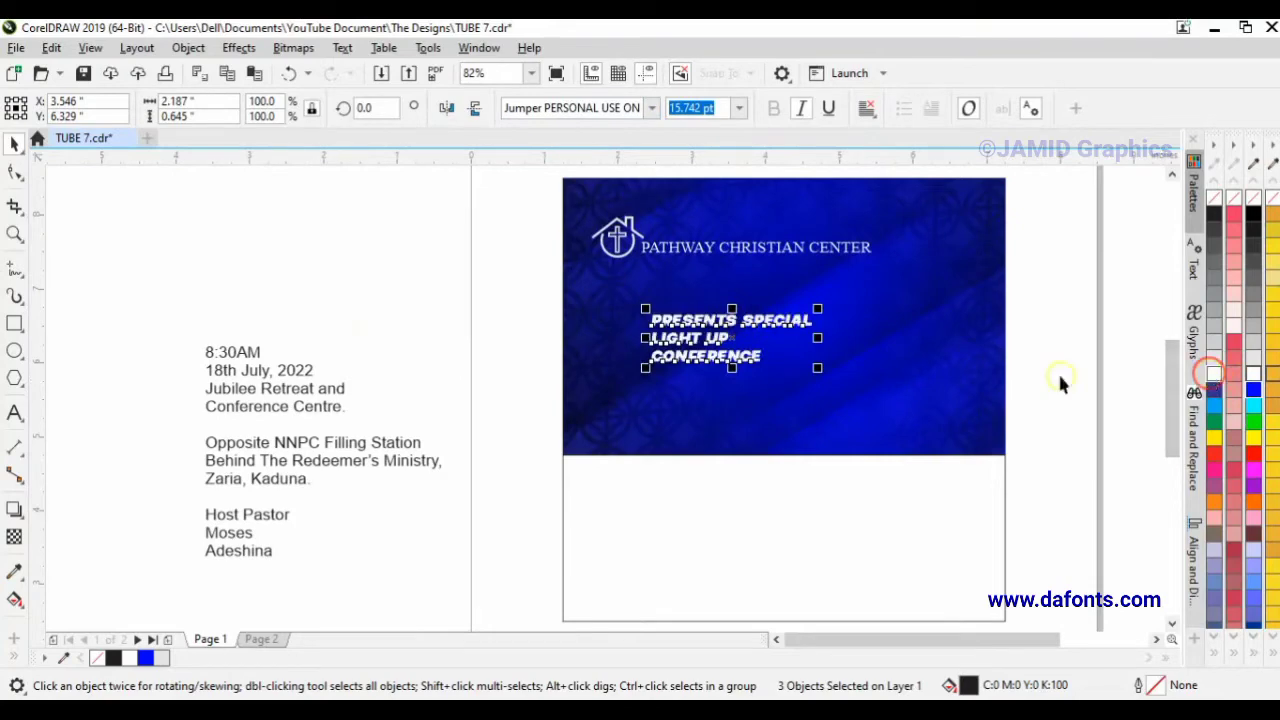
Enlarge the three heading lines together to about 31.5 pt and select only the PRESENTS SPECIAL line
{"action": "left_click_drag", "start_coordinate": [818, 369], "coordinate": [983, 449]}
{"action": "left_click", "coordinate": [1060, 354]}
{"action": "left_click", "coordinate": [812, 333]}
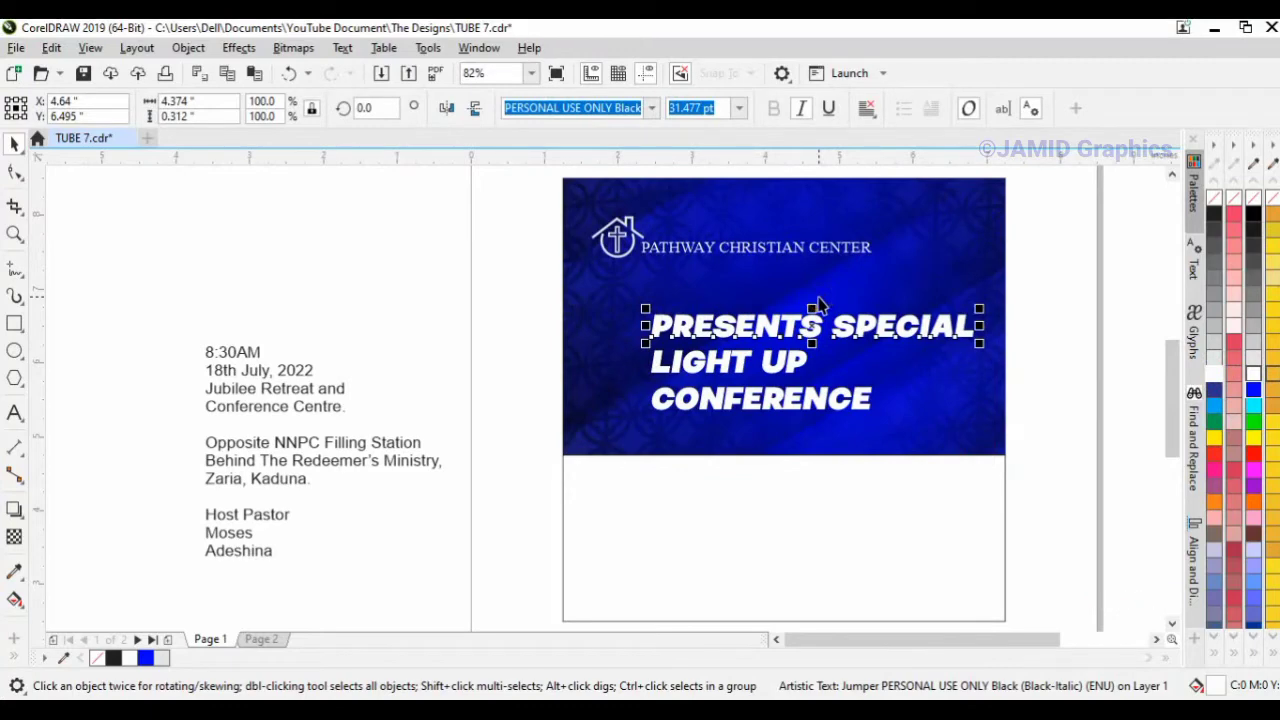
Break the PRESENTS SPECIAL line apart into two separate words
{"action": "left_click", "coordinate": [198, 50]}
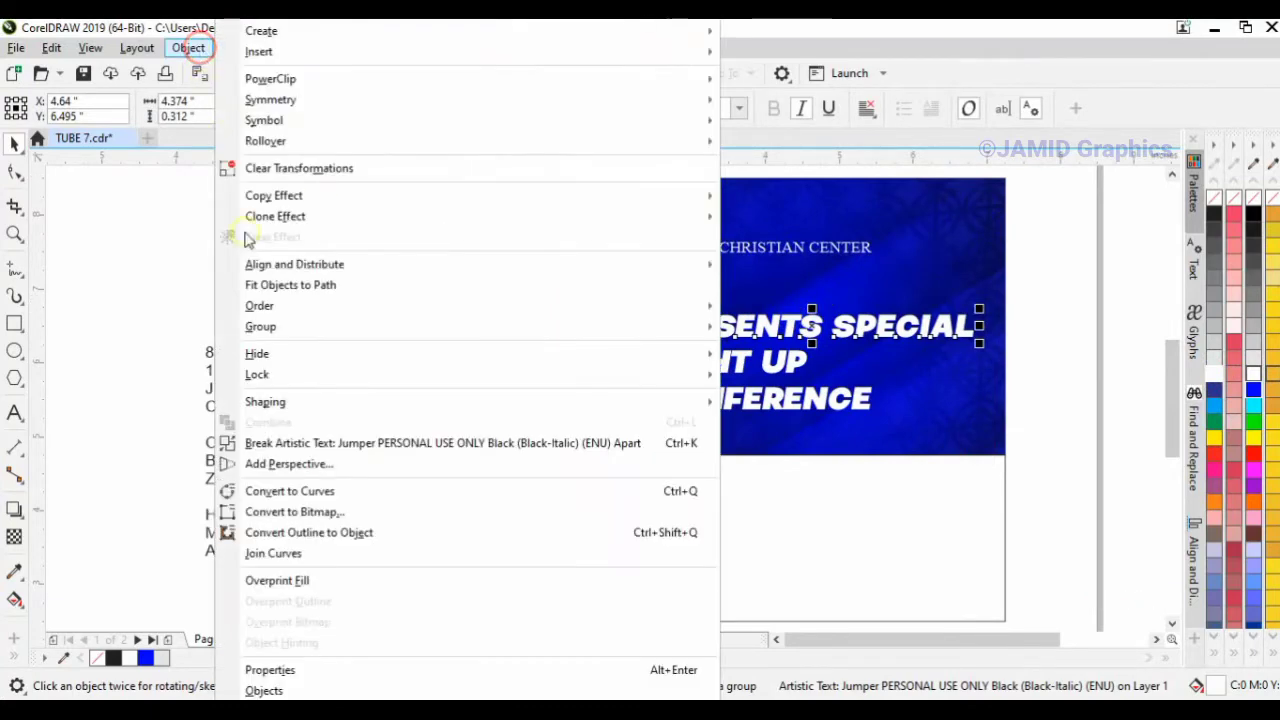
{"action": "left_click", "coordinate": [347, 452]}
{"action": "left_click", "coordinate": [843, 329]}
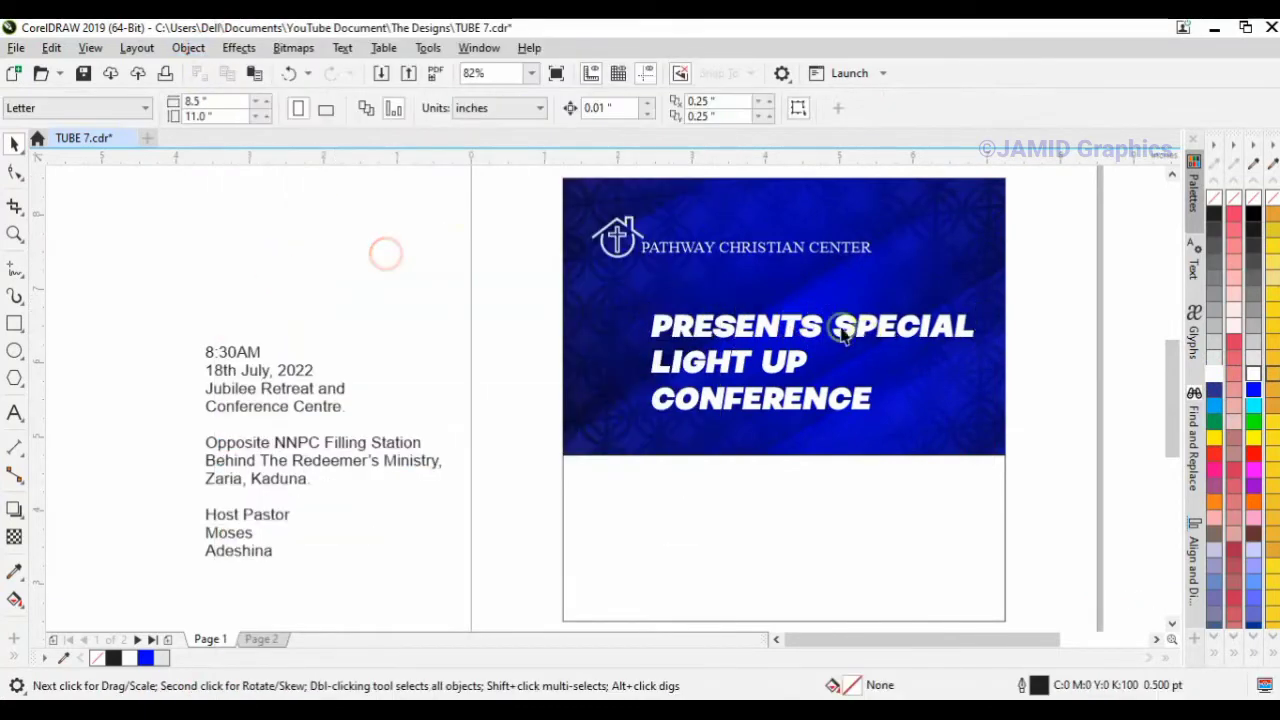
Set the word PRESENTS in Tw Cen MT Normal-Italic and shrink it to about 21.4 pt just above LIGHT UP
{"action": "left_click", "coordinate": [814, 329]}
{"action": "left_click", "coordinate": [651, 109]}
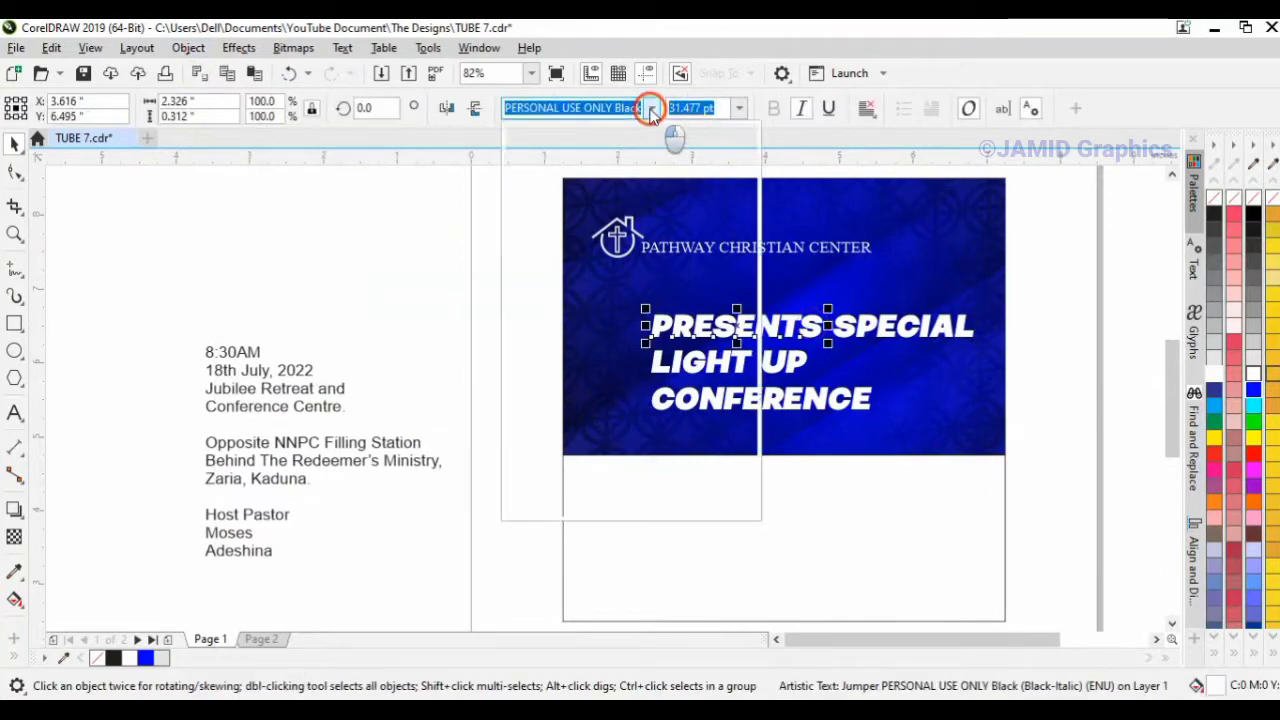
{"action": "type", "text": "tw"}
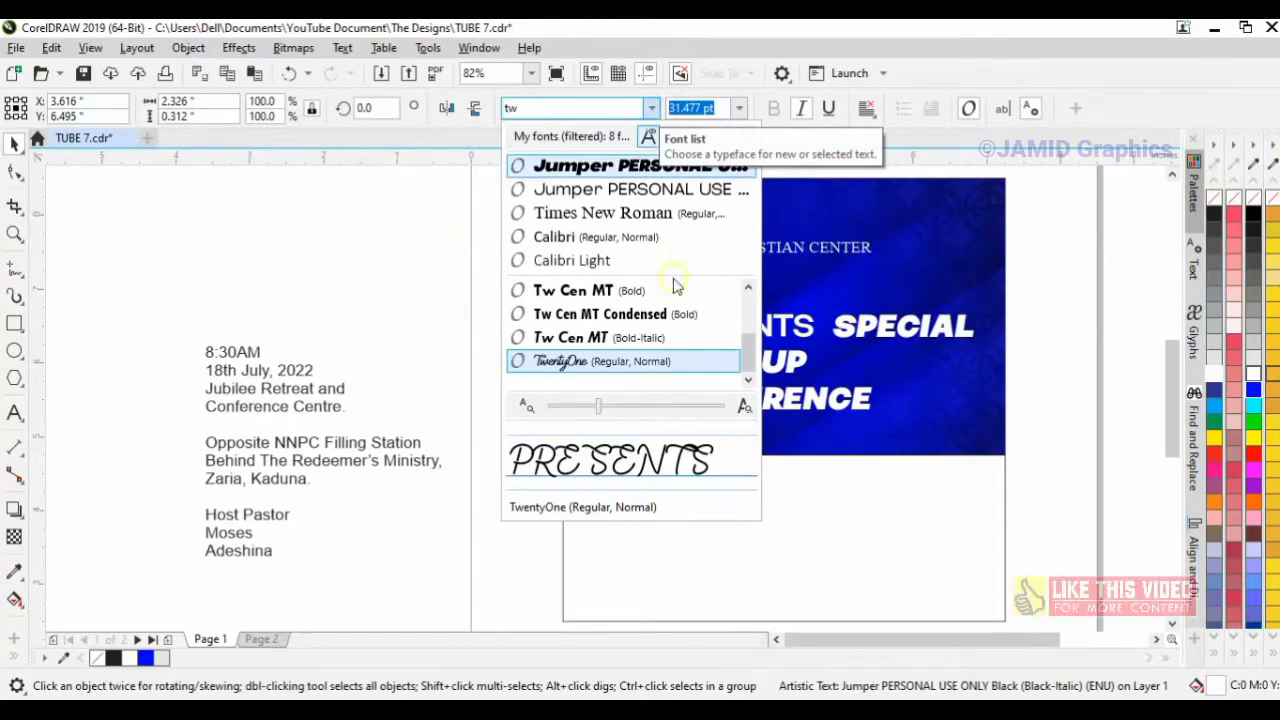
{"action": "left_click", "coordinate": [748, 290]}
{"action": "left_click", "coordinate": [663, 290]}
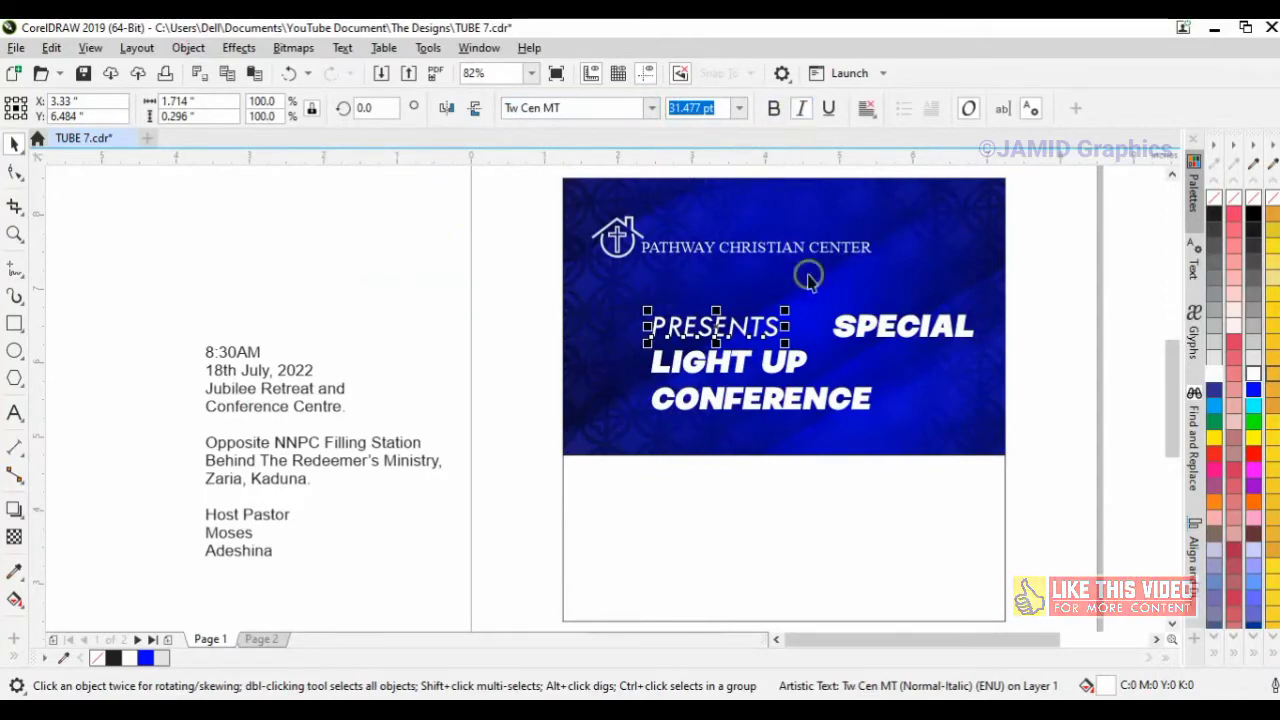
{"action": "left_click_drag", "start_coordinate": [785, 312], "coordinate": [709, 345]}
{"action": "scroll", "coordinate": [735, 338], "scroll_direction": "up", "scroll_amount": 2}
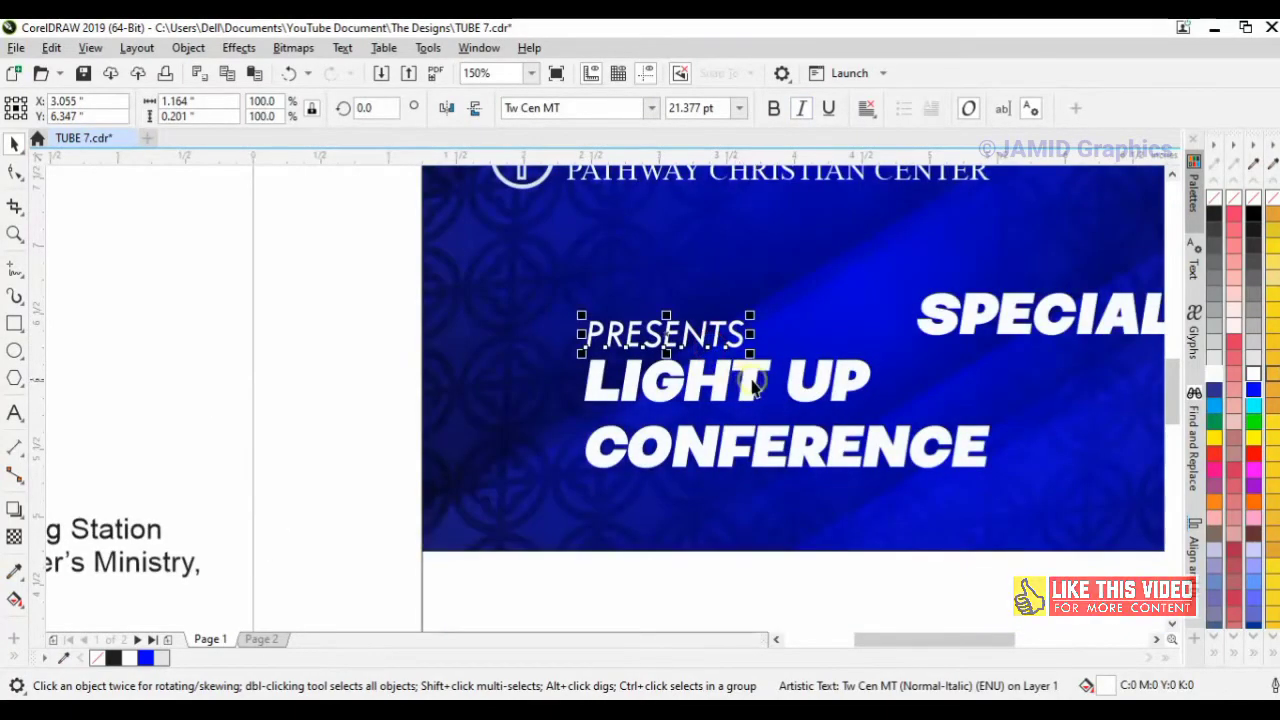
Enlarge the LIGHT UP line to about 65.8 pt so it dominates the heading
{"action": "left_click", "coordinate": [753, 379]}
{"action": "scroll", "coordinate": [886, 371], "scroll_direction": "down", "scroll_amount": 2}
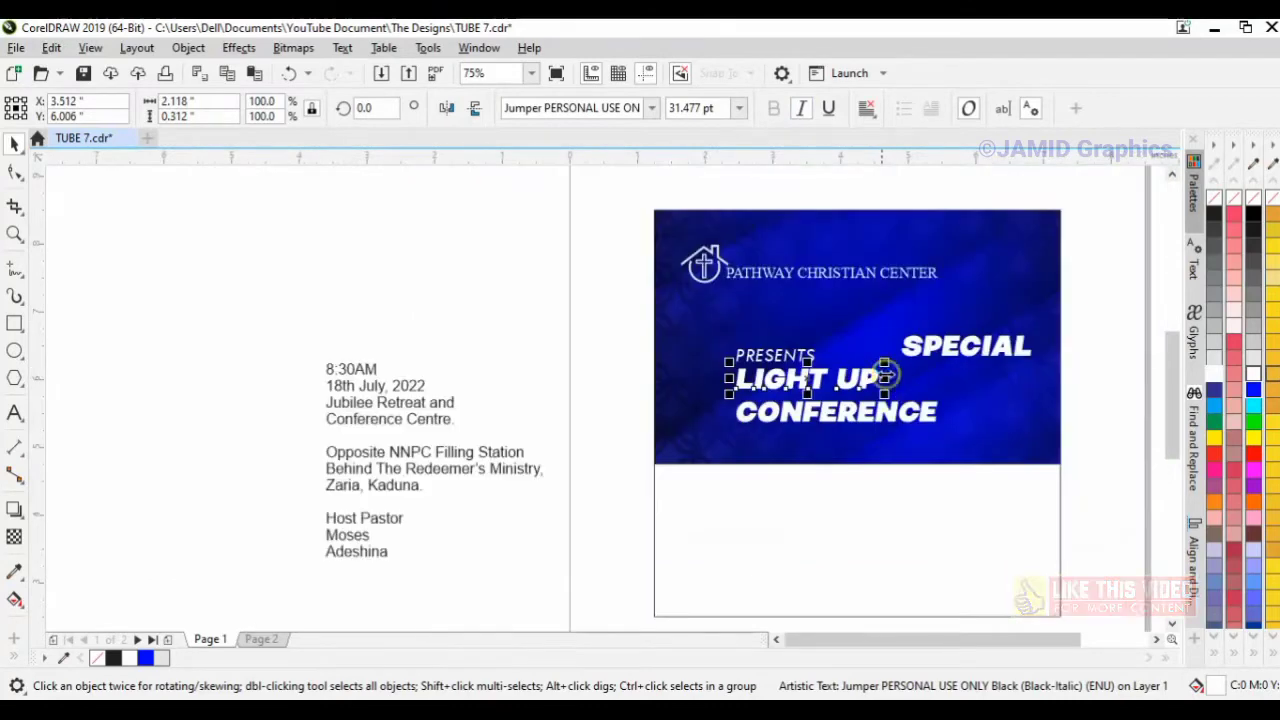
{"action": "left_click_drag", "start_coordinate": [997, 325], "coordinate": [1034, 320]}
{"action": "left_click_drag", "start_coordinate": [728, 398], "coordinate": [720, 398]}
{"action": "left_click", "coordinate": [697, 428], "text": "shift"}
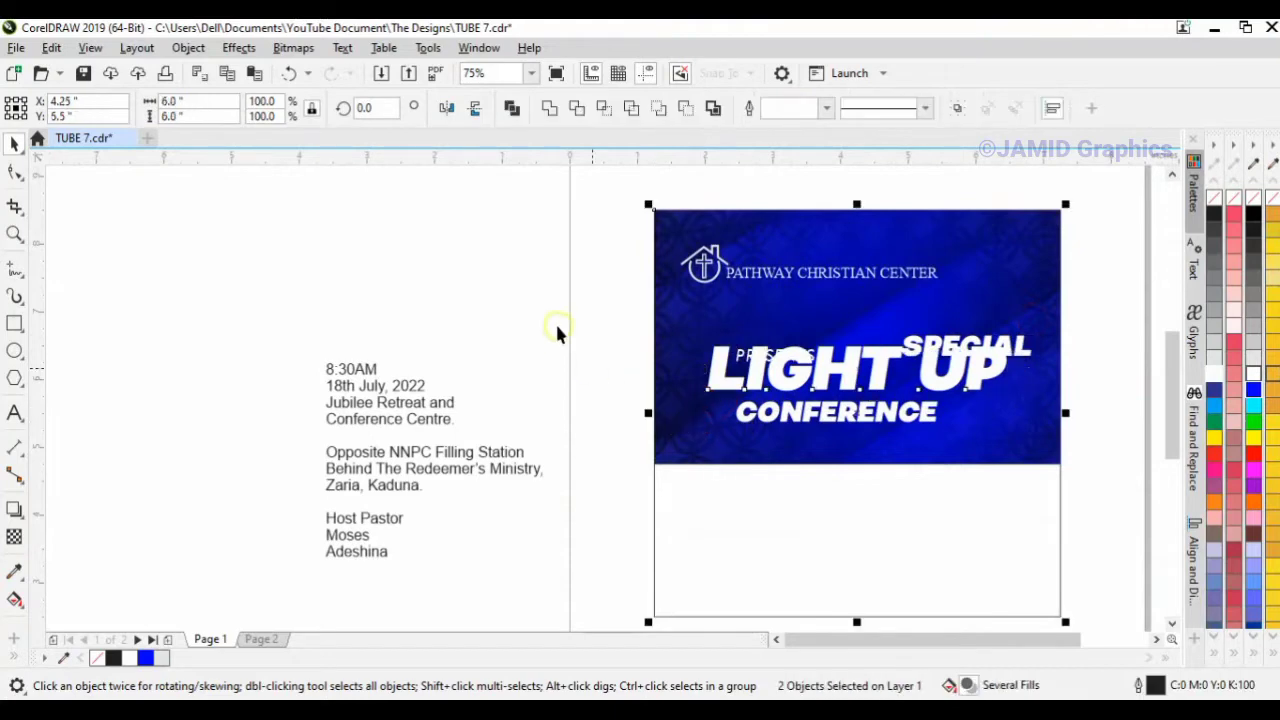
Move PRESENTS above the start of LIGHT UP at about 27.3 pt and place SPECIAL beside it
{"action": "left_click_drag", "start_coordinate": [555, 321], "coordinate": [877, 376]}
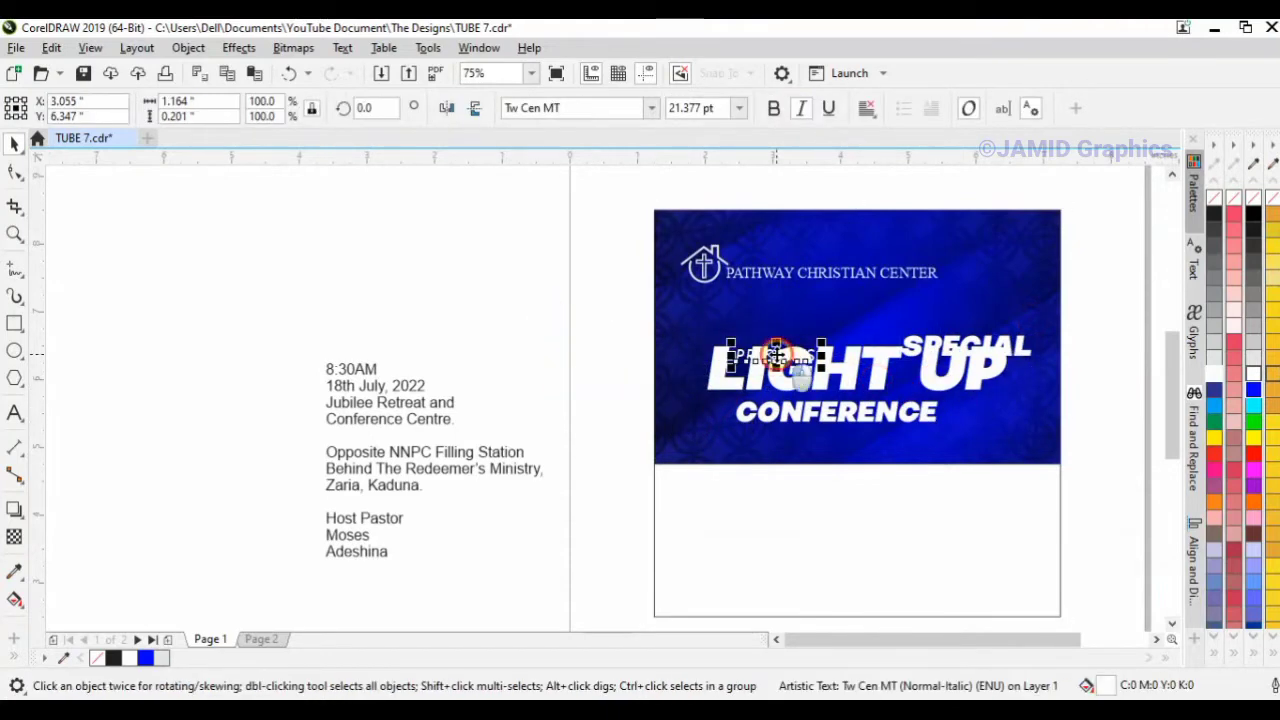
{"action": "left_click_drag", "start_coordinate": [776, 352], "coordinate": [823, 318]}
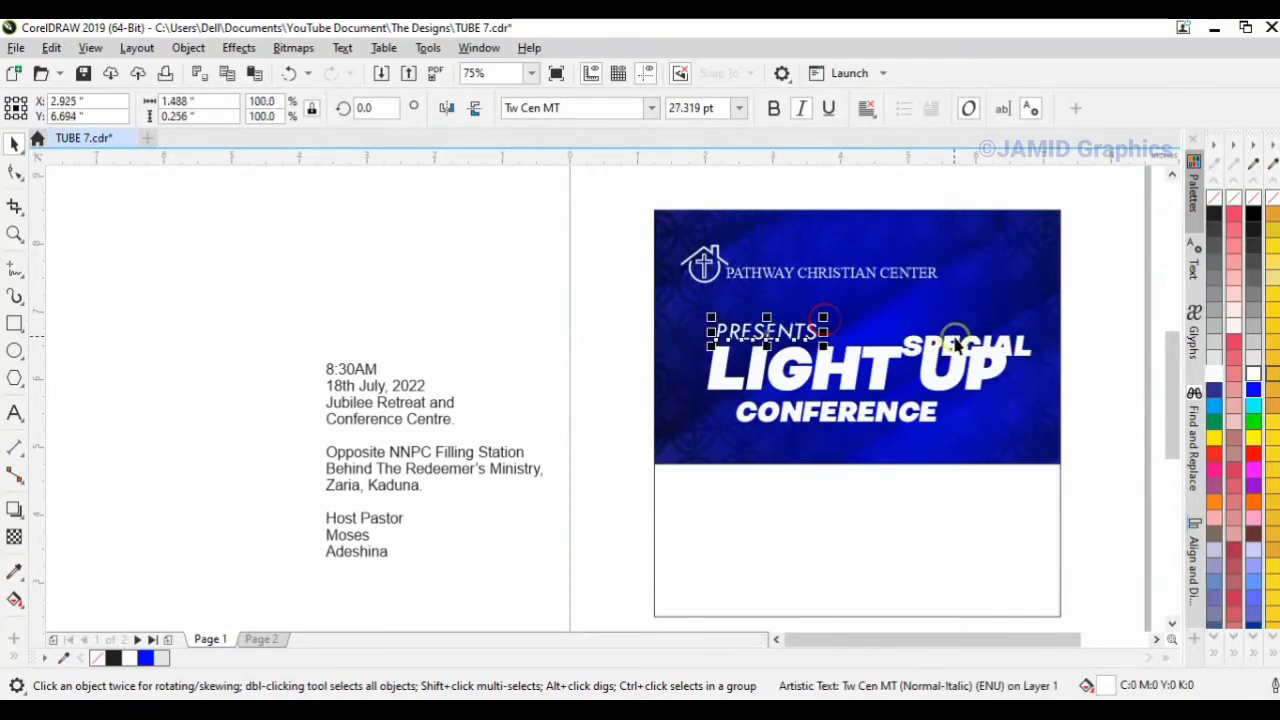
{"action": "left_click_drag", "start_coordinate": [955, 345], "coordinate": [897, 340]}
{"action": "scroll", "coordinate": [845, 342], "scroll_direction": "up", "scroll_amount": 2}
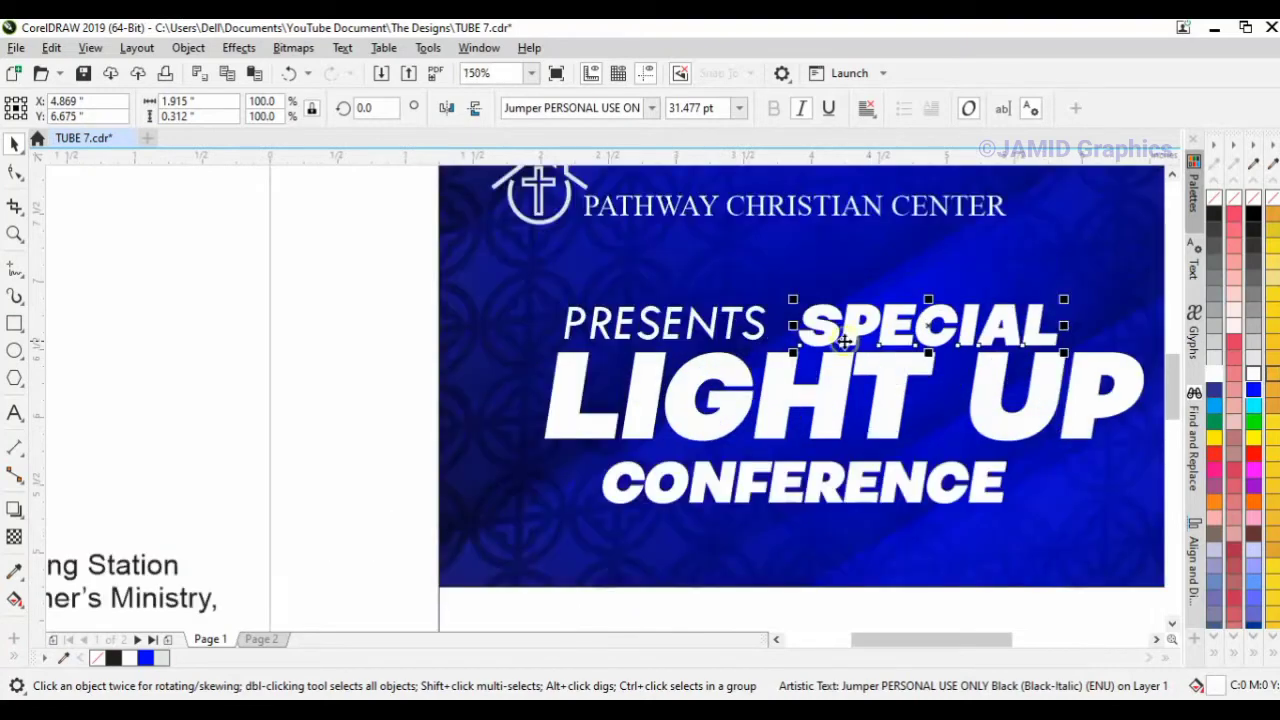
Shrink PRESENTS to about 17.6 pt and move SPECIAL closer to it, at about X 4.54, Y 6.69 inches
{"action": "left_click", "coordinate": [757, 340]}
{"action": "left_click_drag", "start_coordinate": [767, 296], "coordinate": [765, 311]}
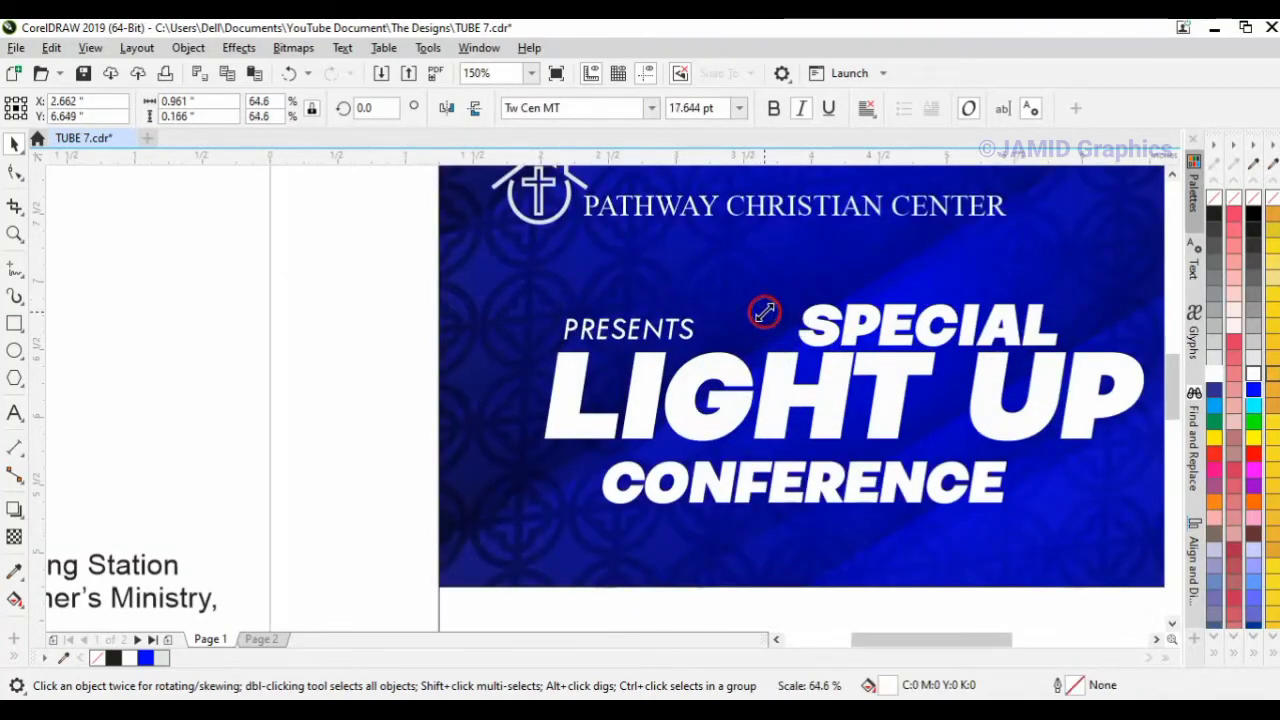
{"action": "left_click", "coordinate": [890, 316]}
{"action": "left_click_drag", "start_coordinate": [890, 316], "coordinate": [848, 318]}
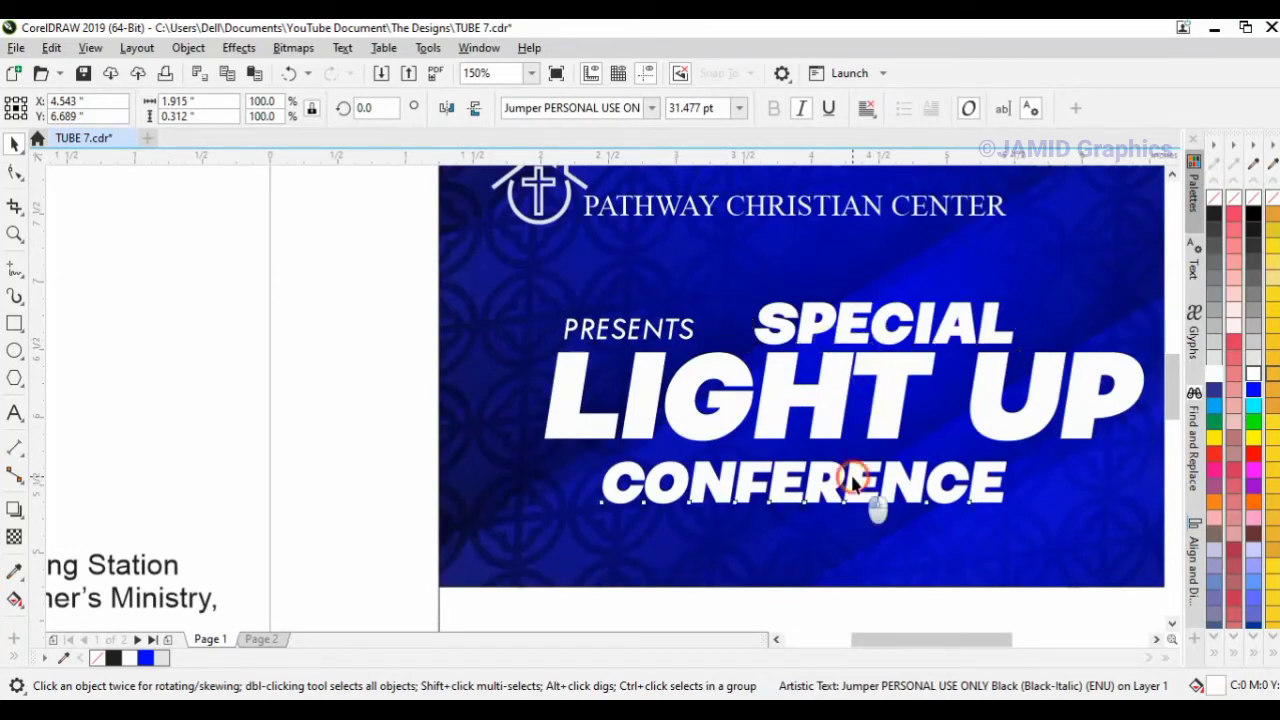
Move CONFERENCE directly under LIGHT UP, flush with its start, and enlarge it to about 37.6 pt
{"action": "left_click_drag", "start_coordinate": [855, 480], "coordinate": [809, 475]}
{"action": "left_click_drag", "start_coordinate": [957, 505], "coordinate": [1040, 513]}
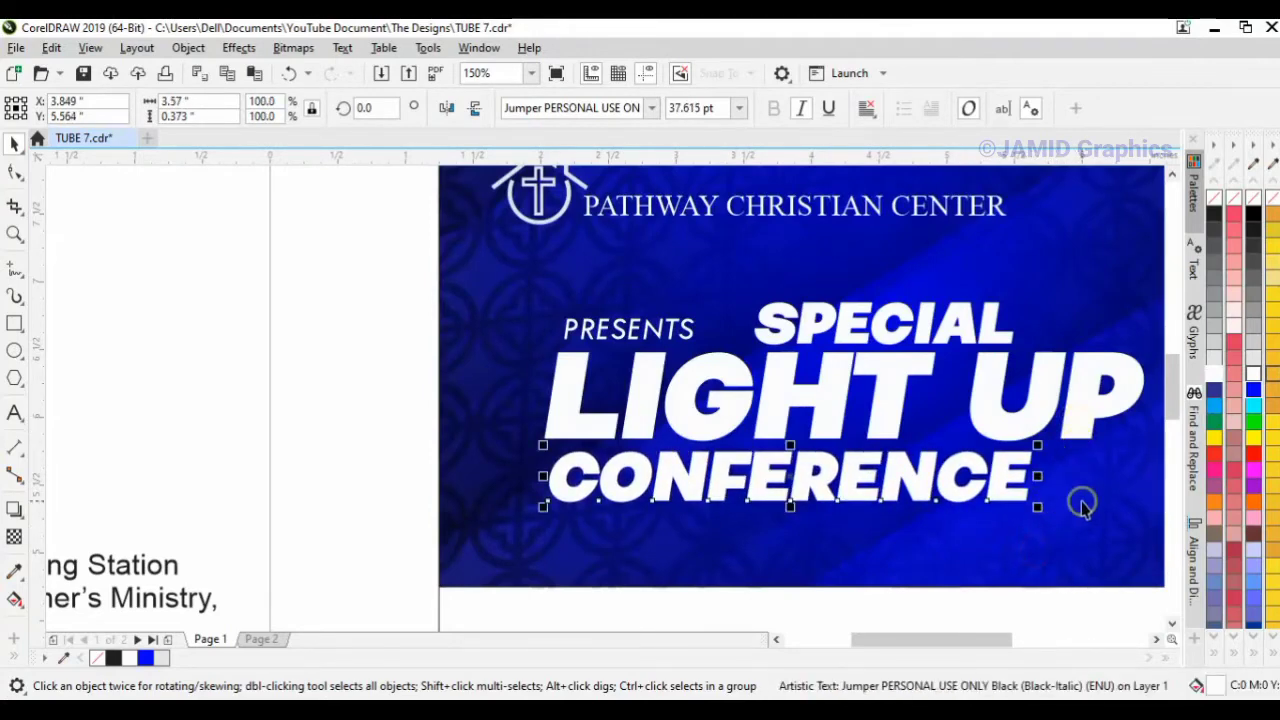
{"action": "scroll", "coordinate": [1062, 445], "scroll_direction": "down", "scroll_amount": 2}
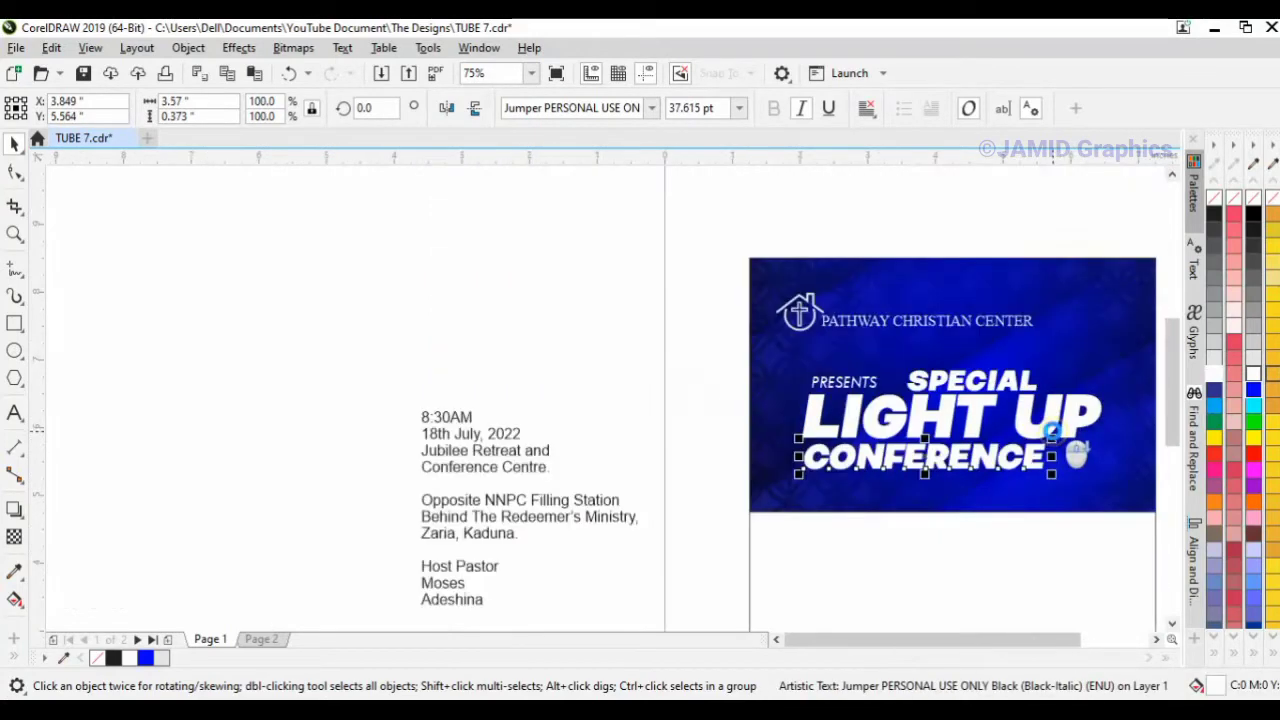
Widen the letter spacing of PRESENTS until the word nearly reaches SPECIAL
{"action": "left_click", "coordinate": [568, 396]}
{"action": "left_click", "coordinate": [828, 278]}
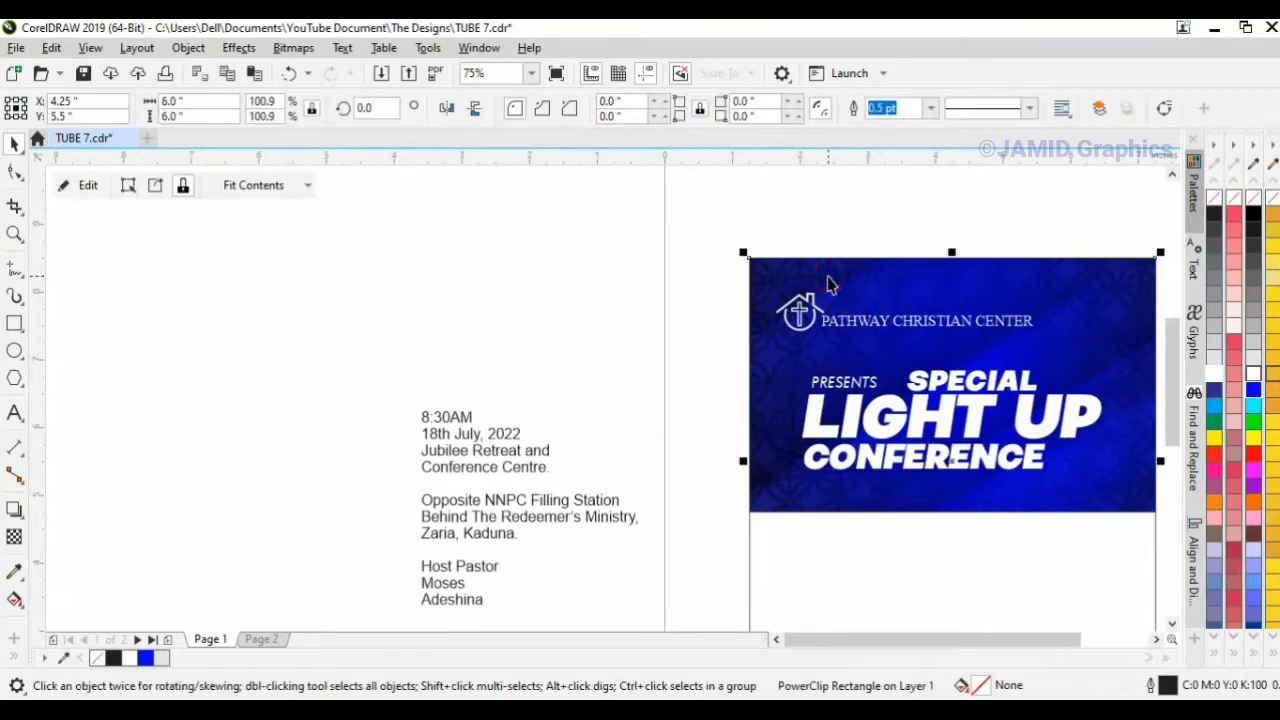
{"action": "key", "text": "shift+F2"}
{"action": "left_click", "coordinate": [354, 266]}
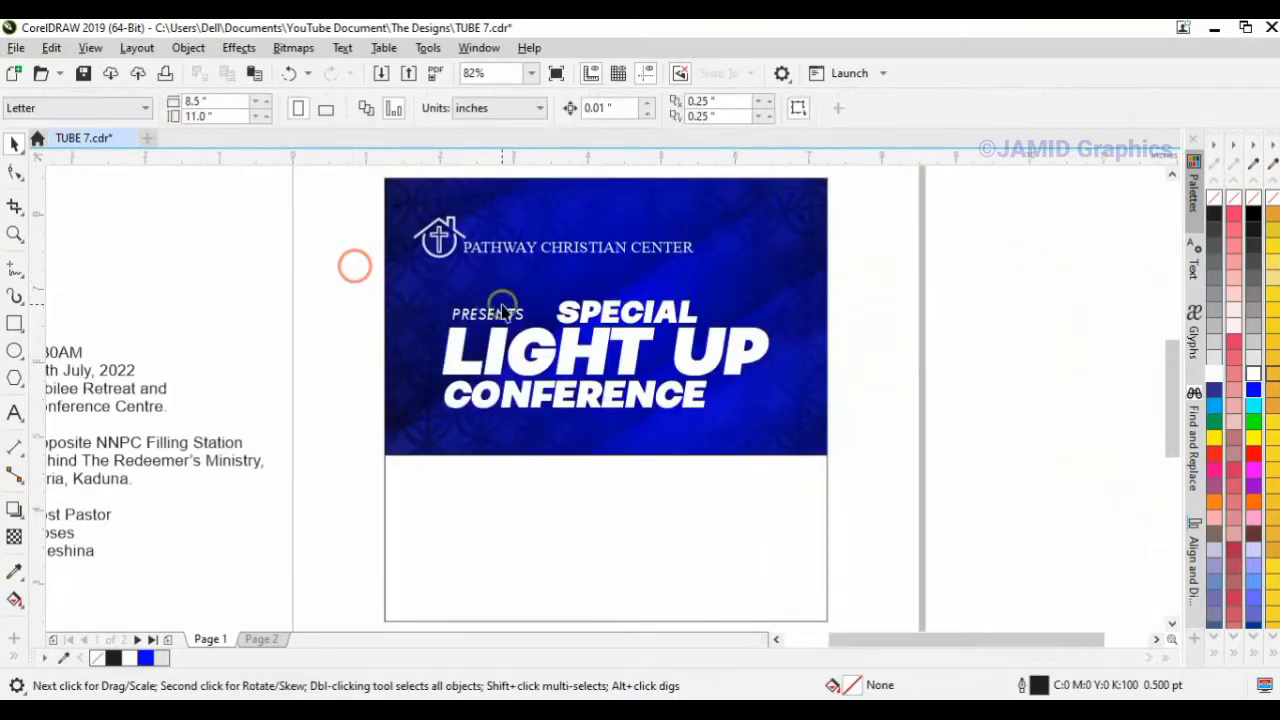
{"action": "left_click", "coordinate": [520, 325]}
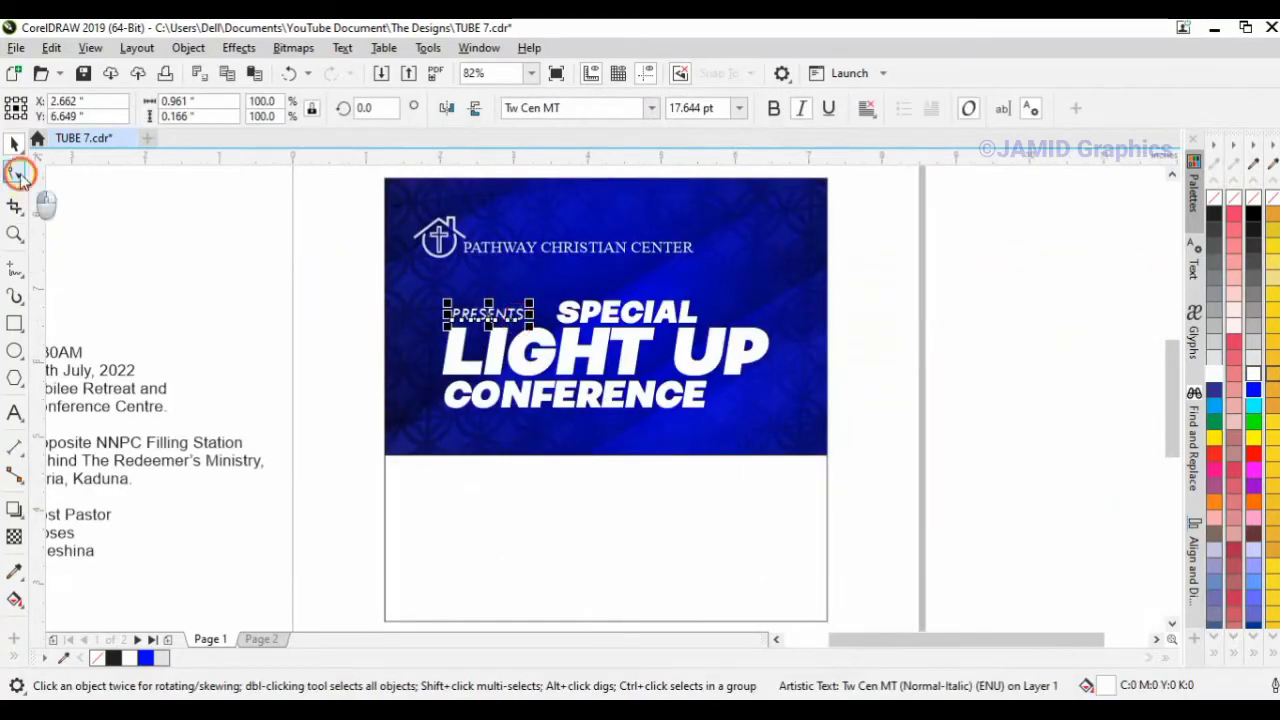
{"action": "left_click", "coordinate": [18, 173]}
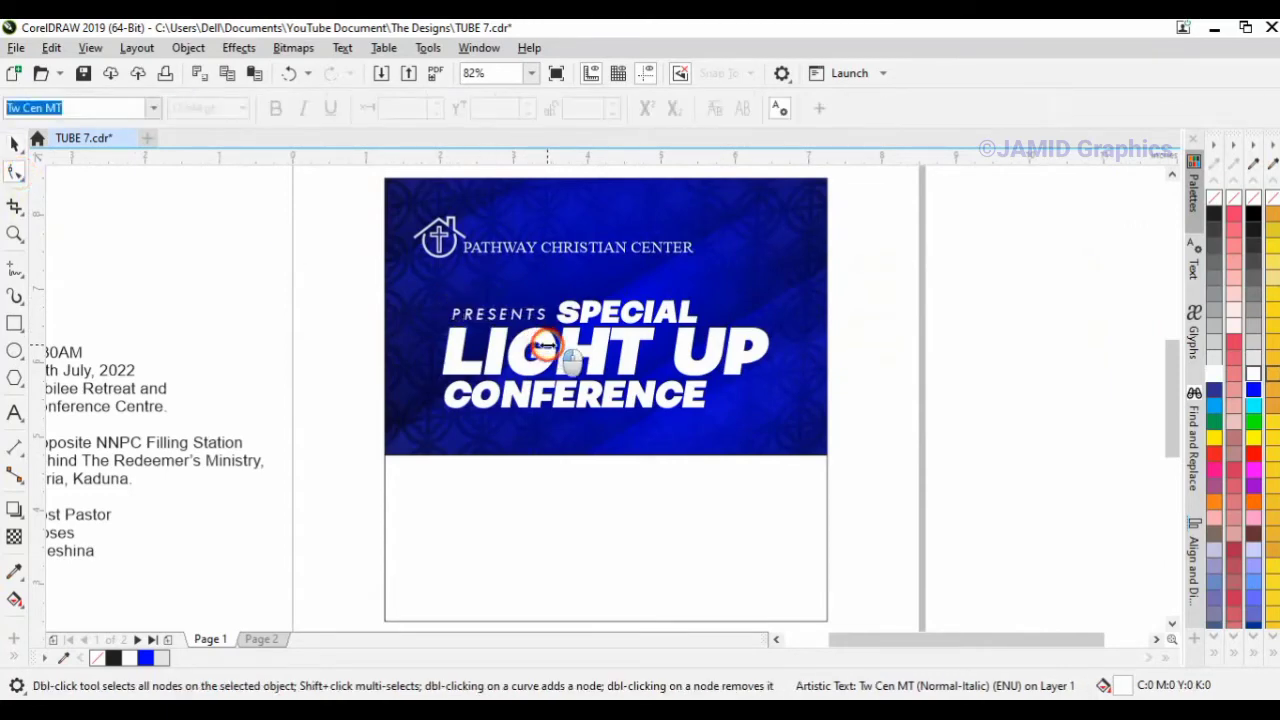
{"action": "key", "text": "space"}
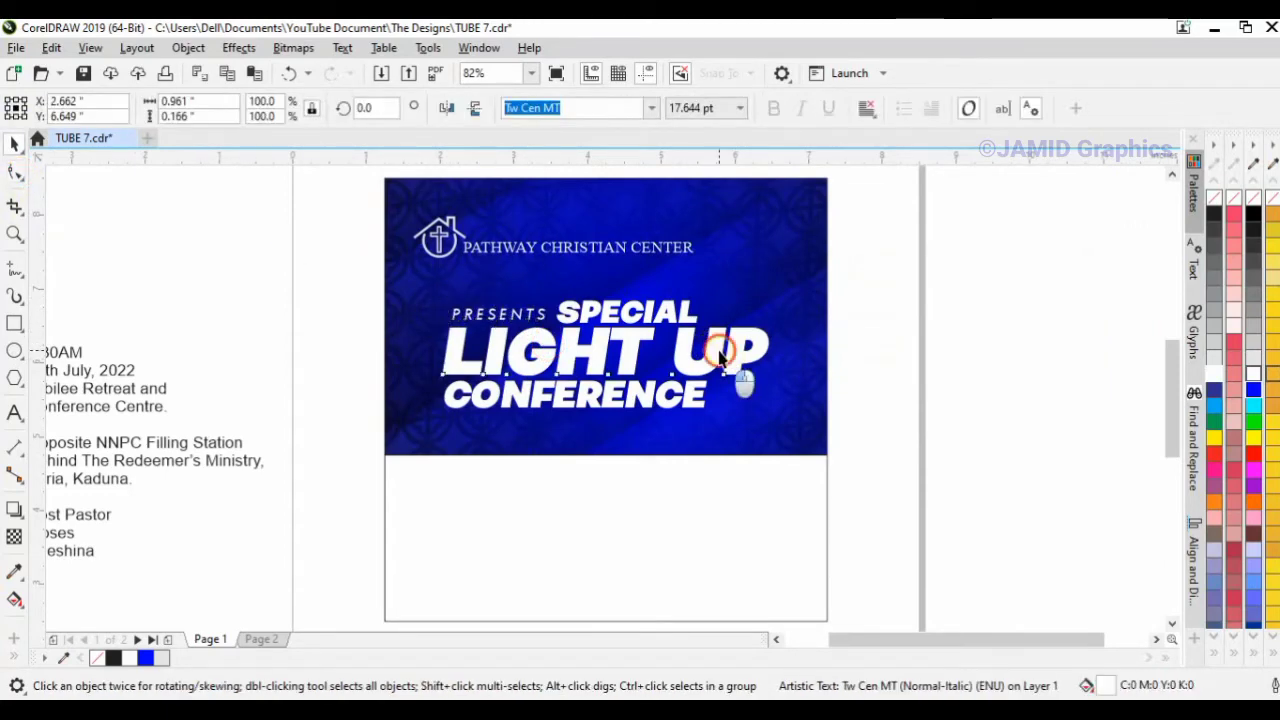
Convert the LIGHT UP text to curves
{"action": "left_click", "coordinate": [720, 358]}
{"action": "key", "text": "ctrl+q"}
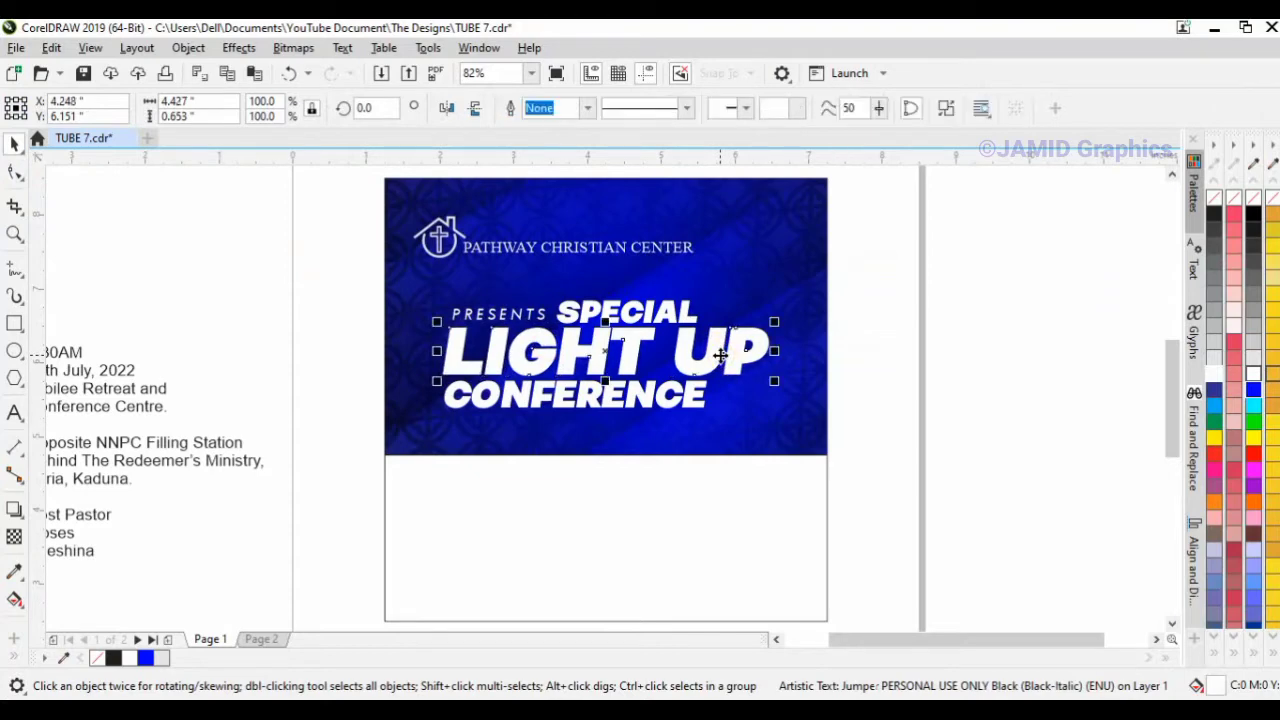
{"action": "key", "text": "ctrl+z"}
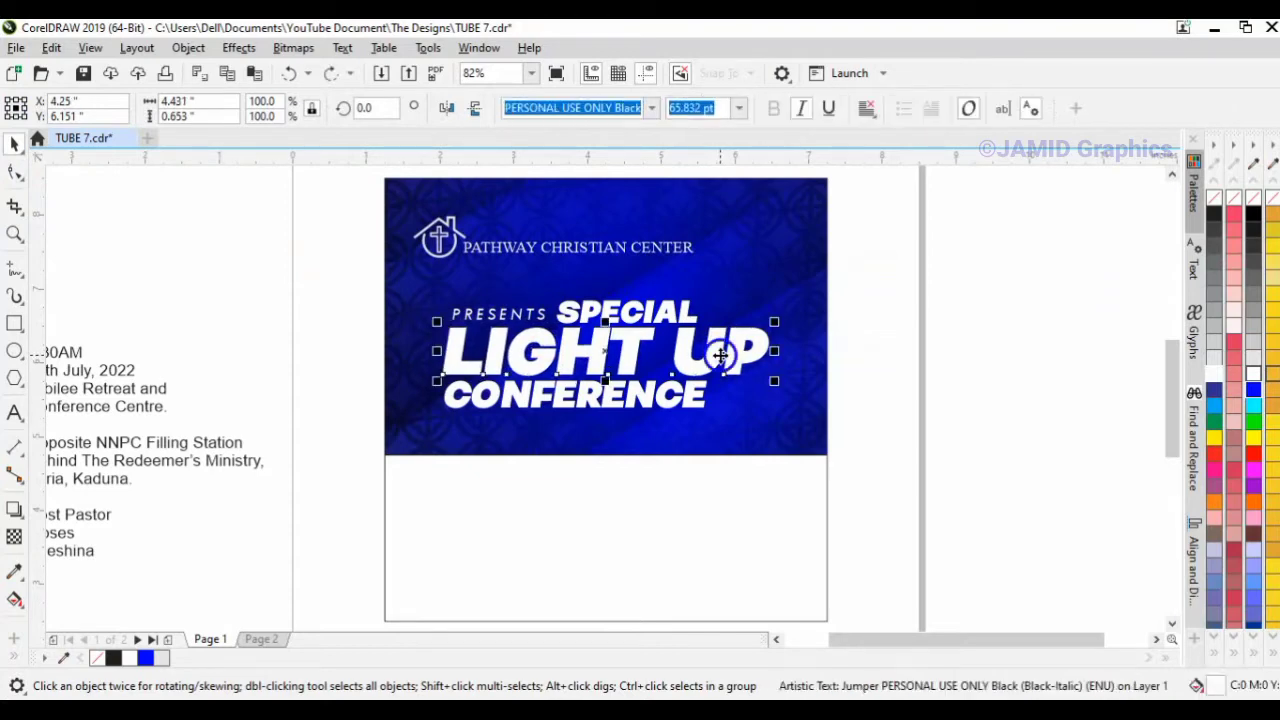
{"action": "right_click", "coordinate": [720, 355]}
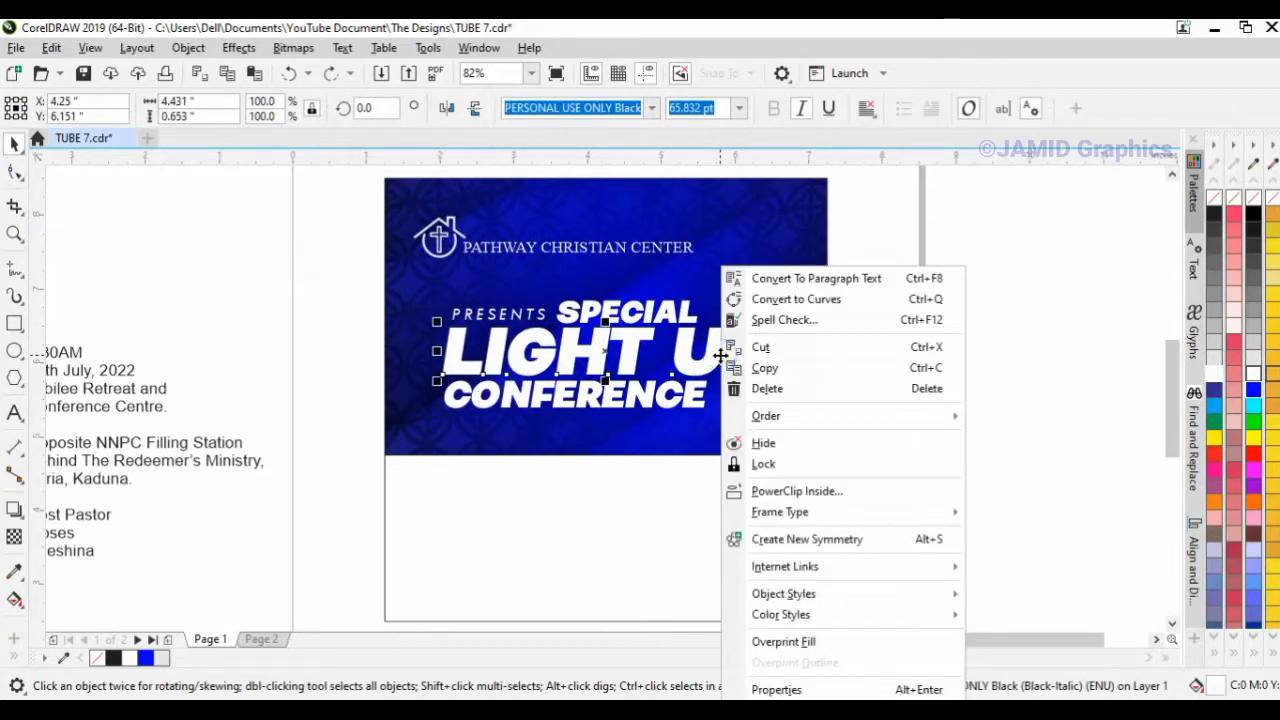
{"action": "left_click", "coordinate": [926, 301]}
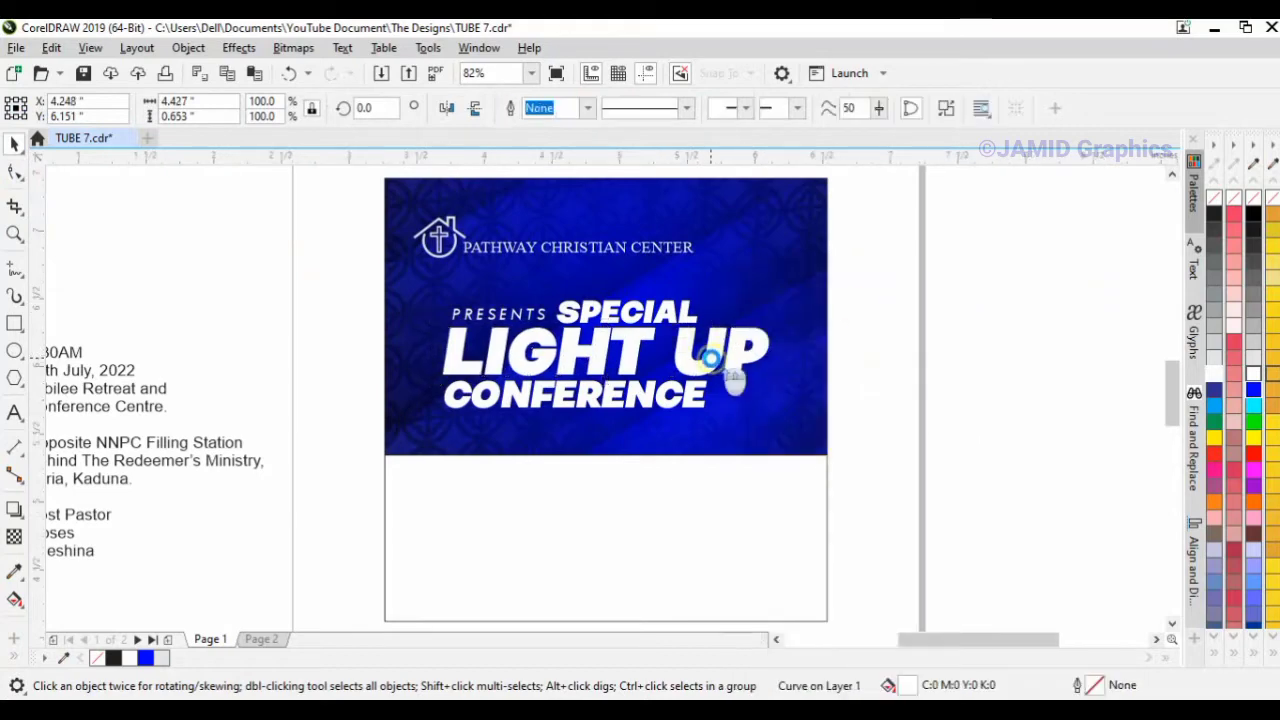
Extend the second stem of the U in UP upward past SPECIAL, making the LIGHT UP curve about 1.17 inches high
{"action": "scroll", "coordinate": [700, 357], "scroll_direction": "up", "scroll_amount": 3}
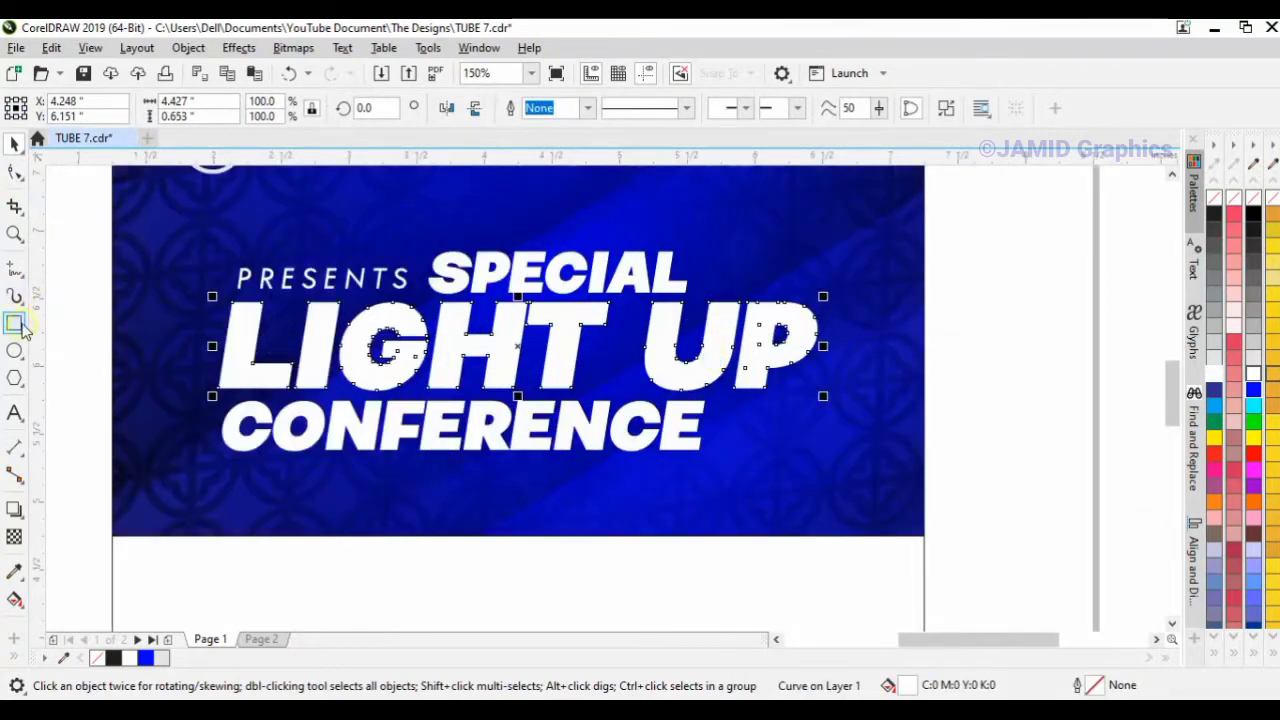
{"action": "left_click", "coordinate": [13, 174]}
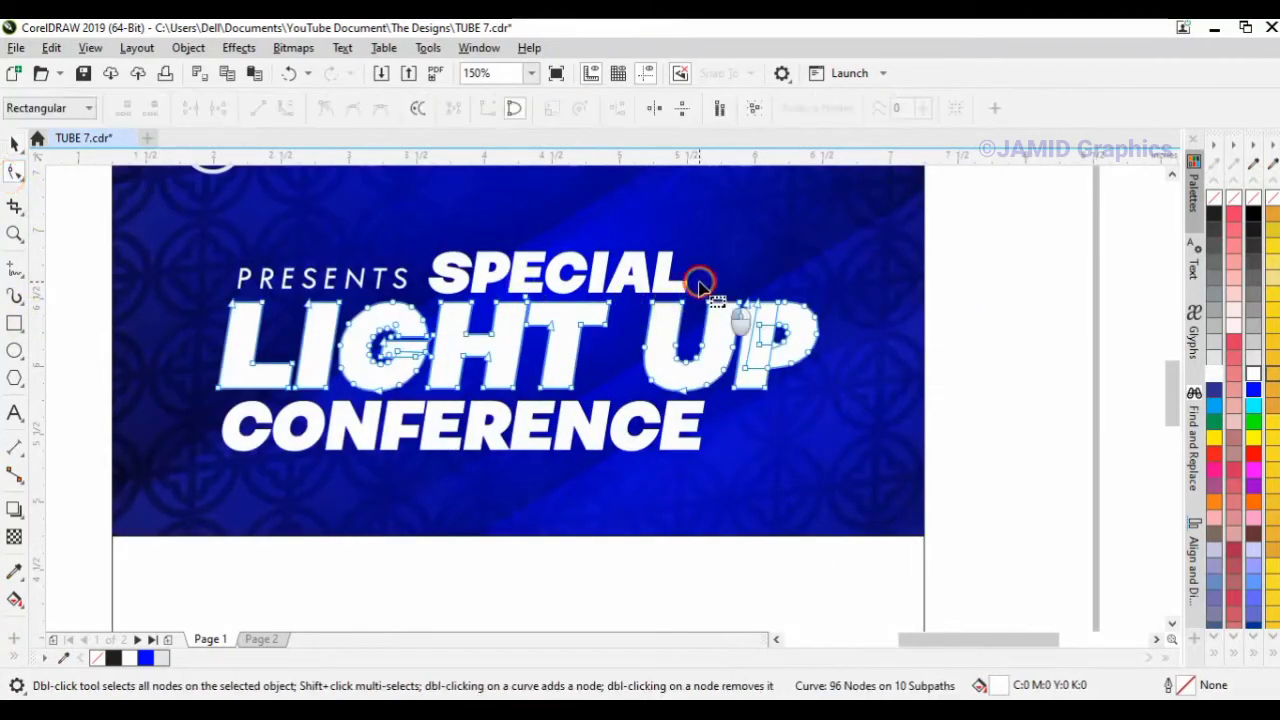
{"action": "left_click_drag", "start_coordinate": [700, 281], "coordinate": [753, 238]}
{"action": "key", "text": "space"}
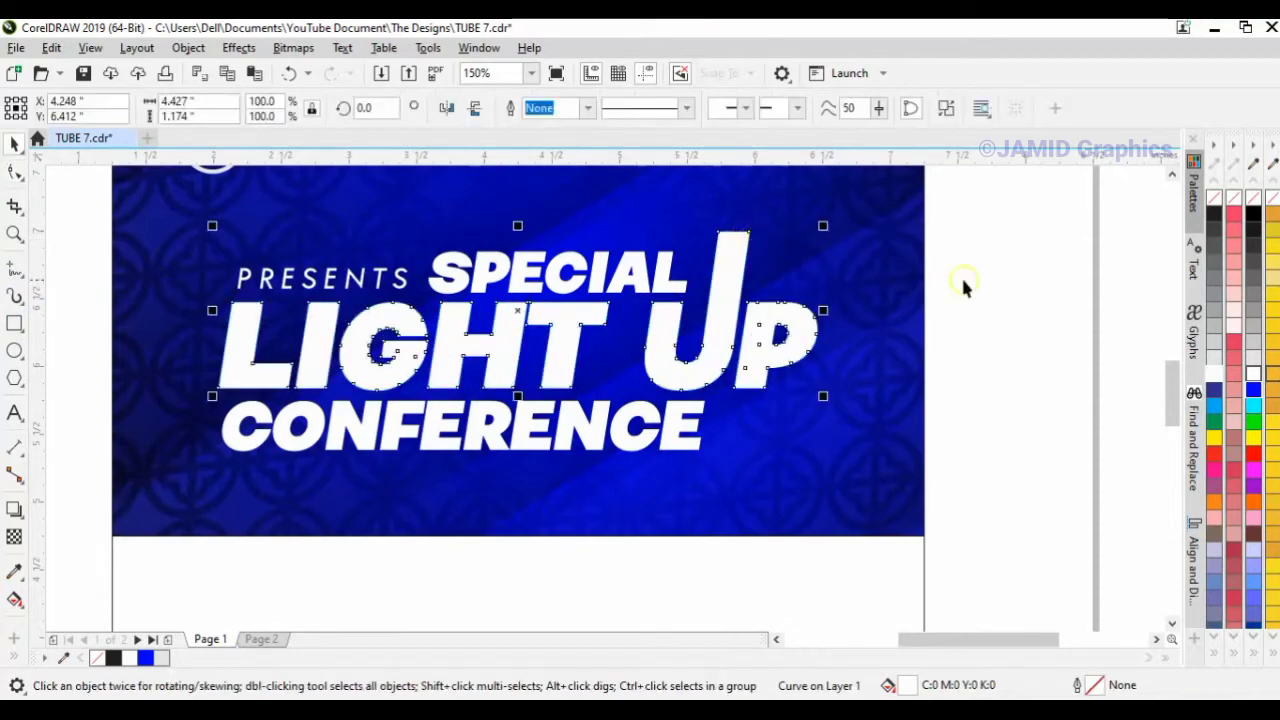
Draw a square about 0.26 inch wide on the blank area beside the flyer and convert it to curves
{"action": "left_click", "coordinate": [15, 322]}
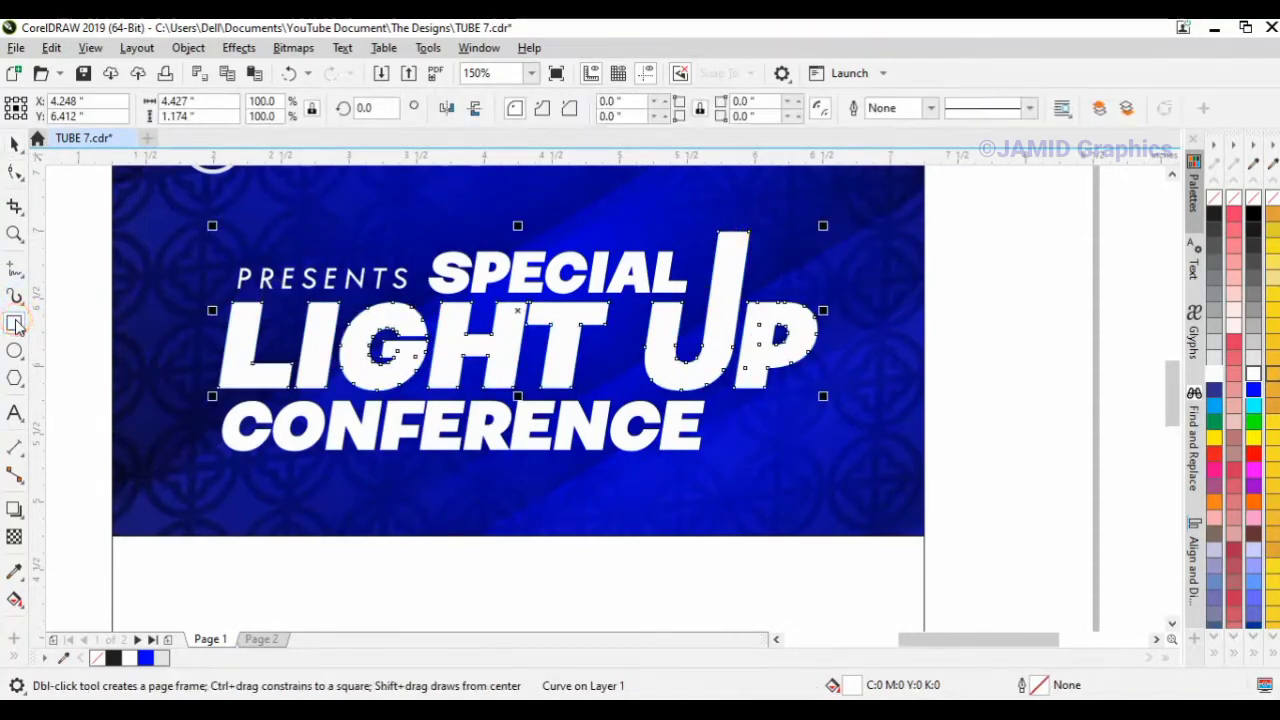
{"action": "mouse_move", "coordinate": [952, 250]}
{"action": "left_mouse_down"}
{"action": "mouse_move", "coordinate": [1020, 294]}
{"action": "mouse_move", "coordinate": [987, 285]}
{"action": "left_mouse_up"}
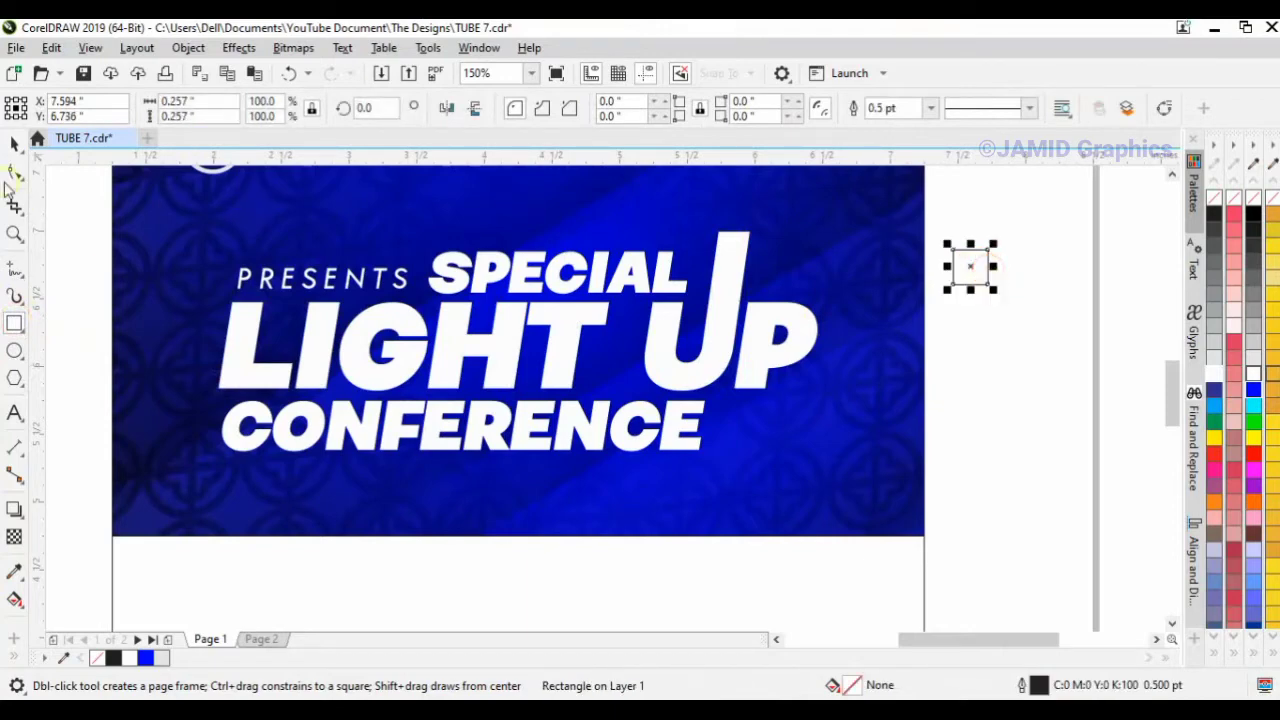
{"action": "right_click", "coordinate": [970, 267]}
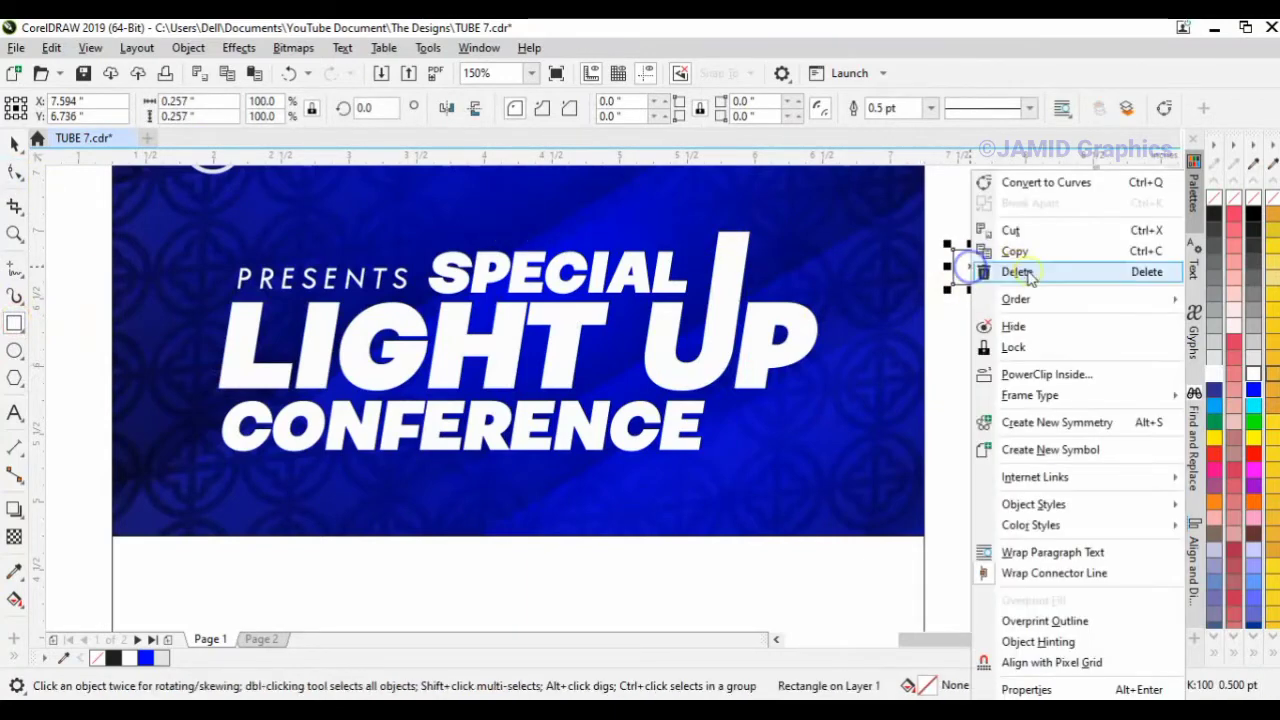
{"action": "left_click", "coordinate": [1035, 186]}
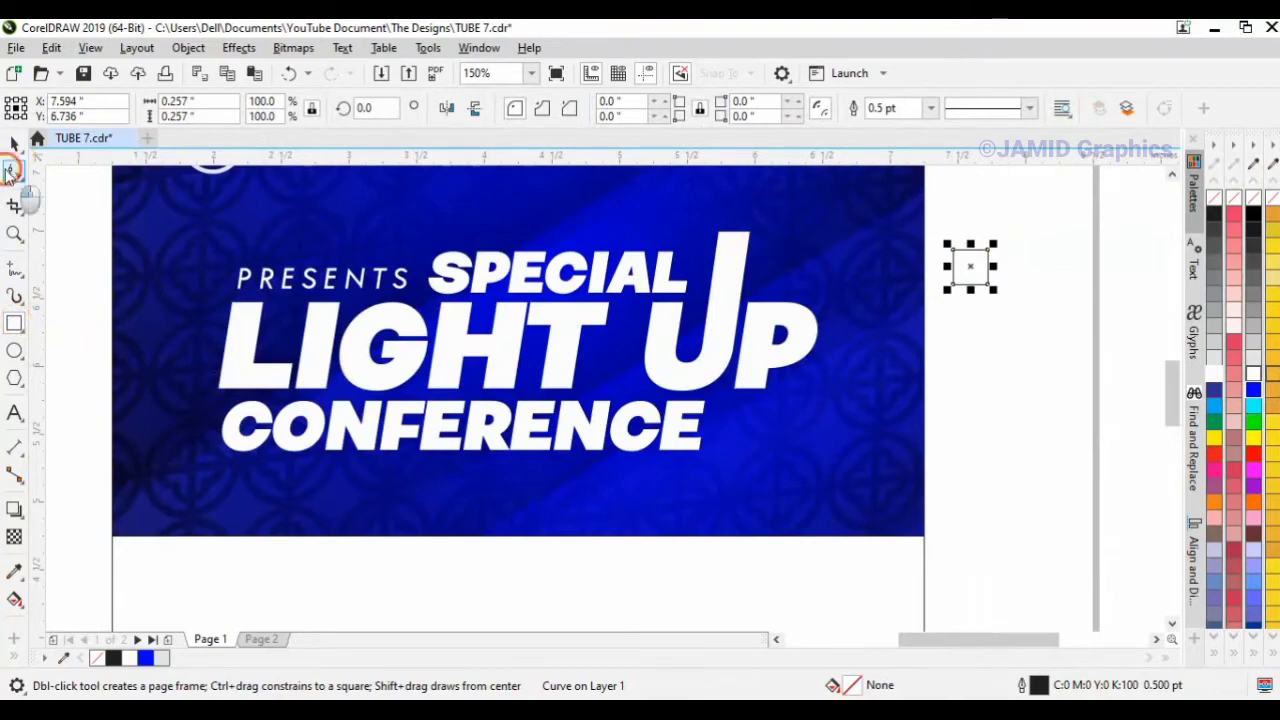
Delete the square's lower-left node to form a triangle and rotate it 45 degrees
{"action": "left_click", "coordinate": [12, 170]}
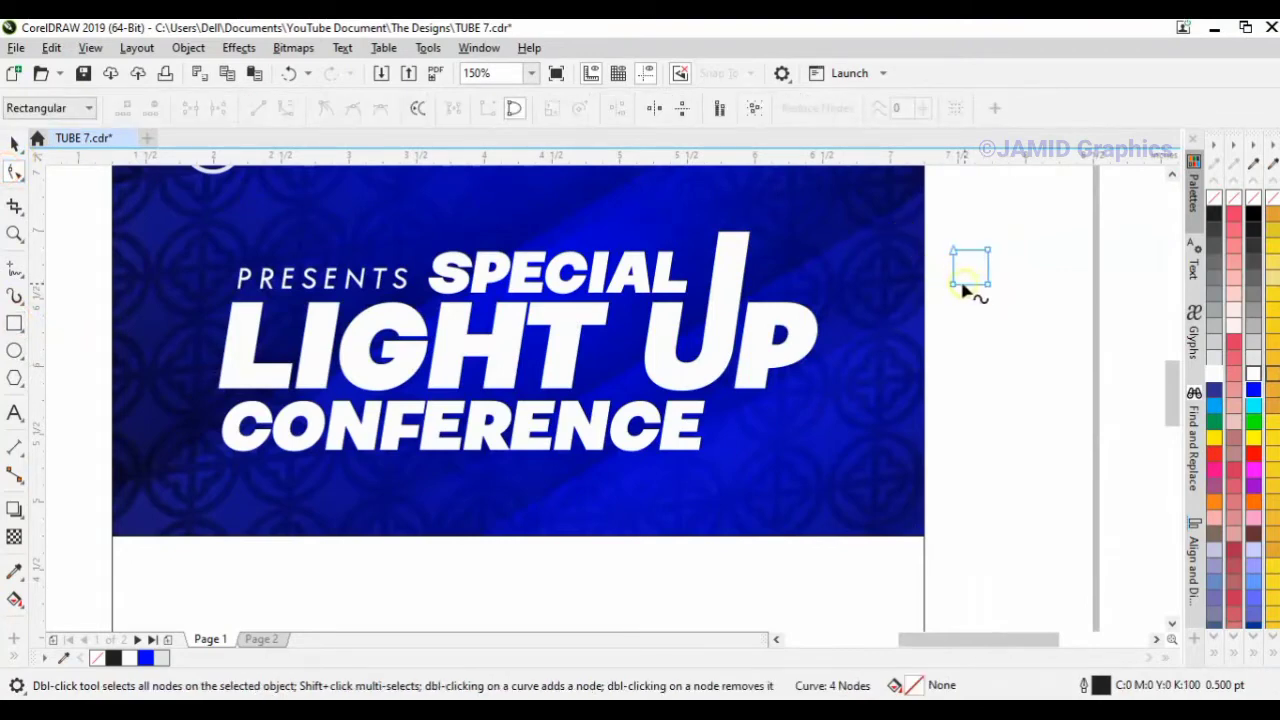
{"action": "left_click", "coordinate": [954, 285]}
{"action": "key", "text": "Delete"}
{"action": "key", "text": "space"}
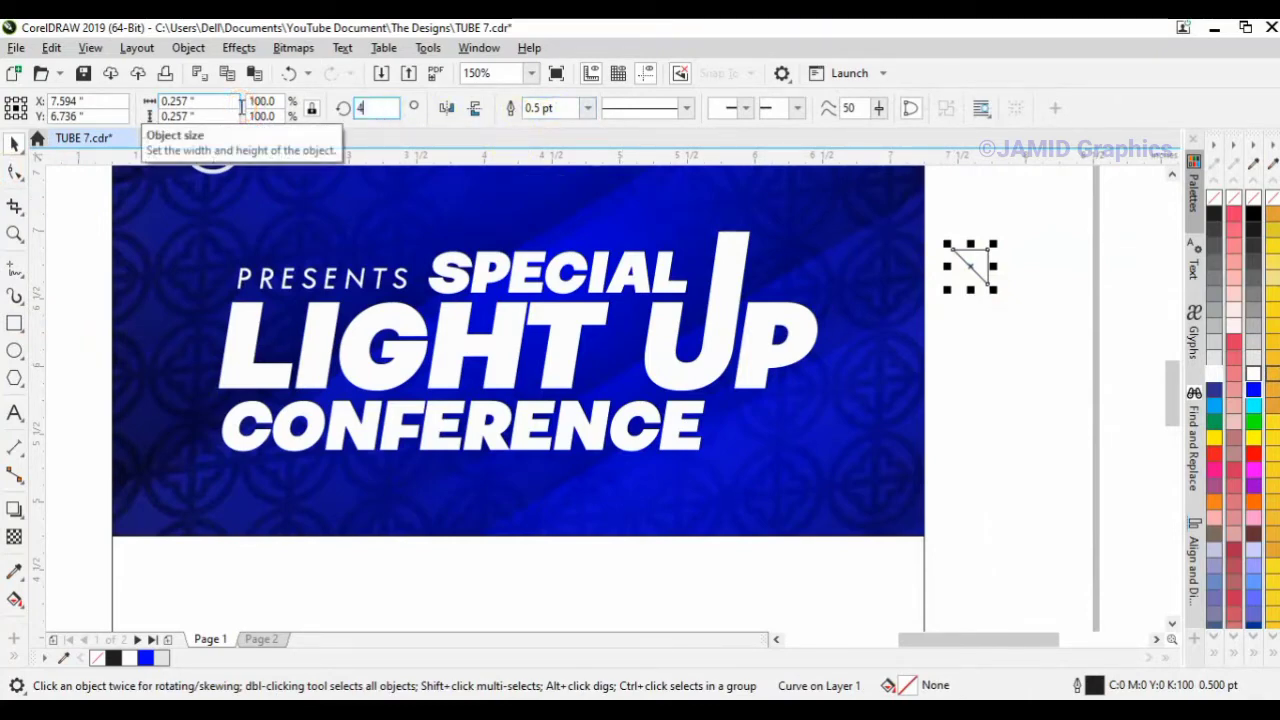
{"action": "key", "text": "Return"}
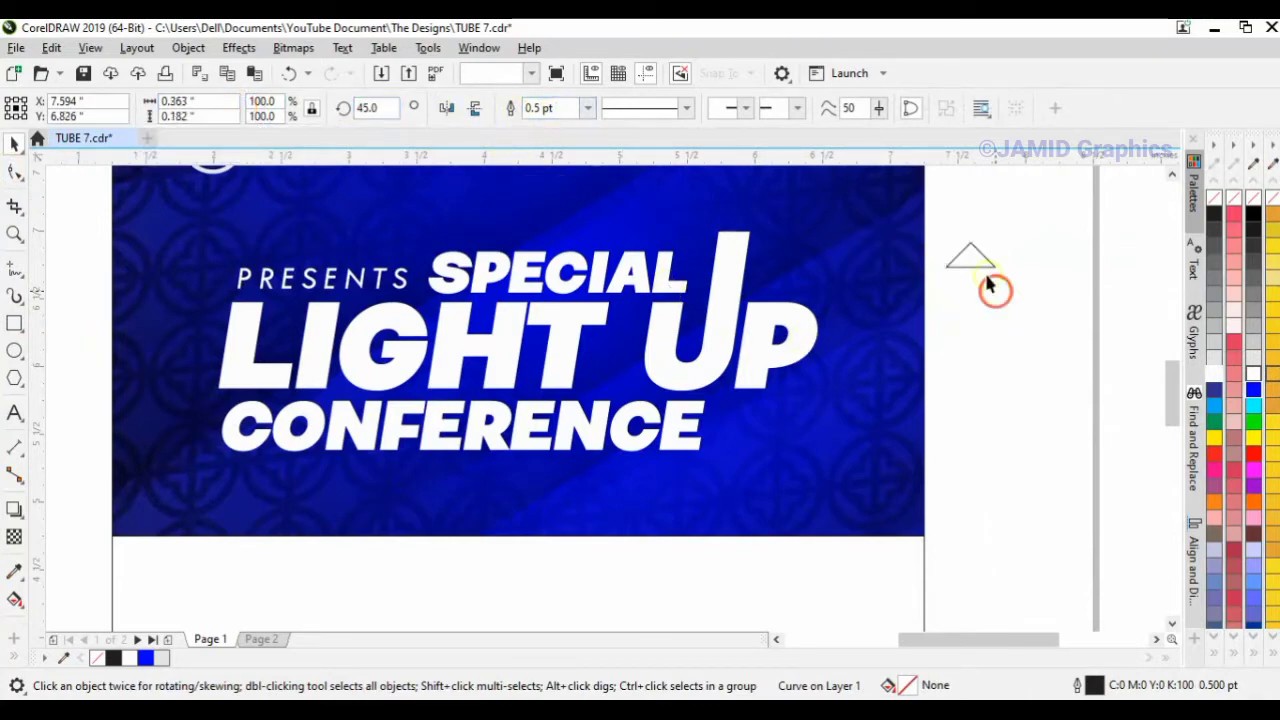
Move the triangle onto the top of the extended U stem, at about X 5.84, Y 7.04 inches
{"action": "left_click", "coordinate": [987, 285]}
{"action": "left_click_drag", "start_coordinate": [980, 263], "coordinate": [736, 231]}
{"action": "scroll", "coordinate": [760, 232], "scroll_direction": "up", "scroll_amount": 4}
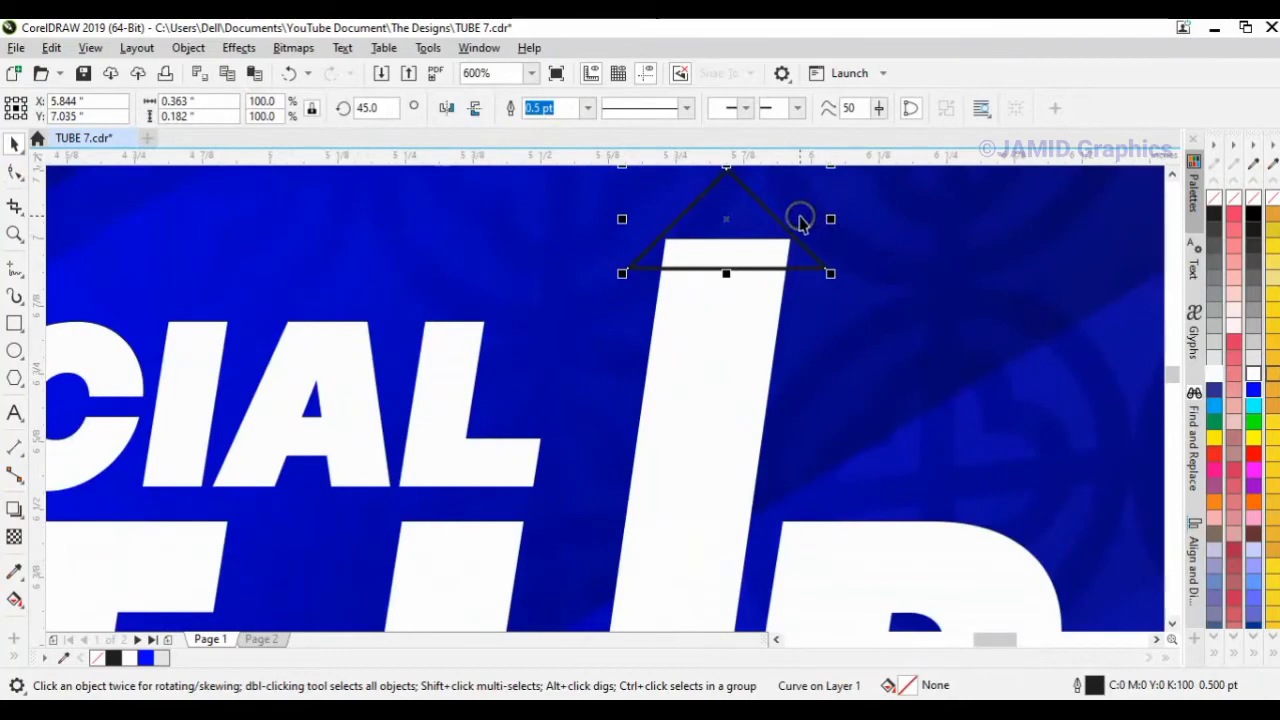
Stretch the triangle upward to about 0.285 inch high and rotate it slightly clockwise to suit the slanted U stem
{"action": "scroll", "coordinate": [1060, 240], "scroll_direction": "up", "scroll_amount": 3}
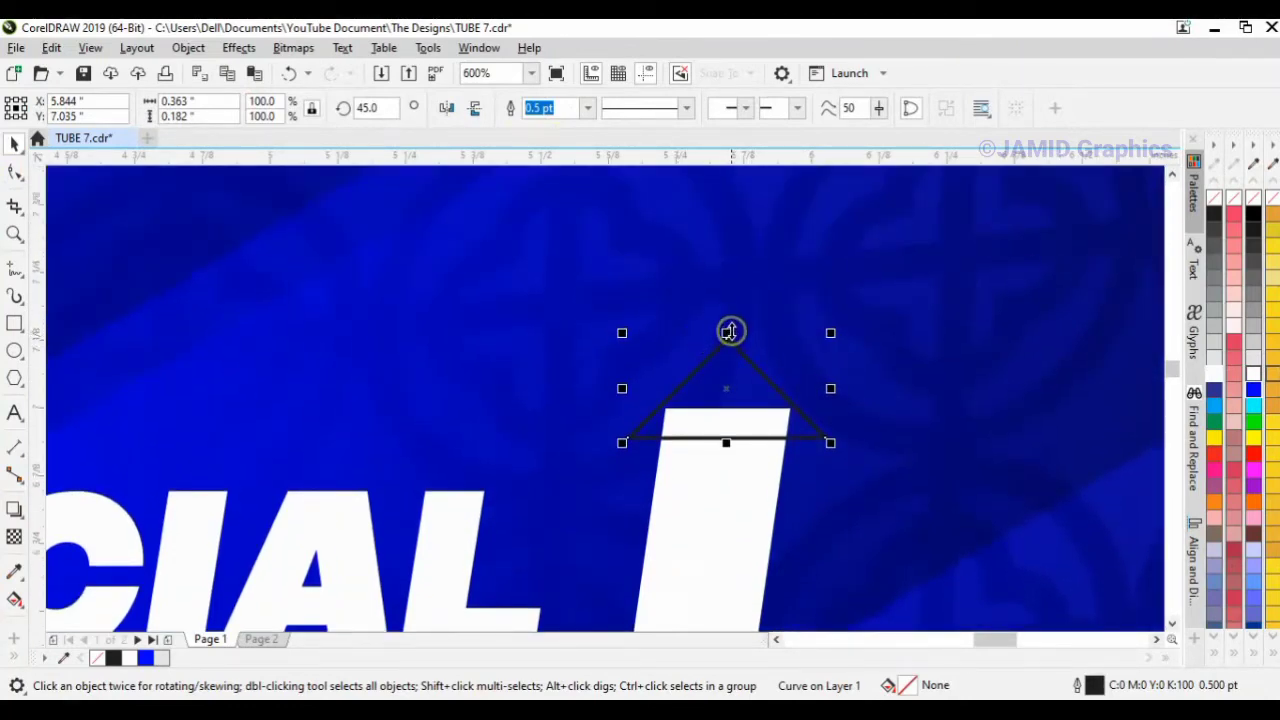
{"action": "left_click_drag", "start_coordinate": [729, 332], "coordinate": [731, 280]}
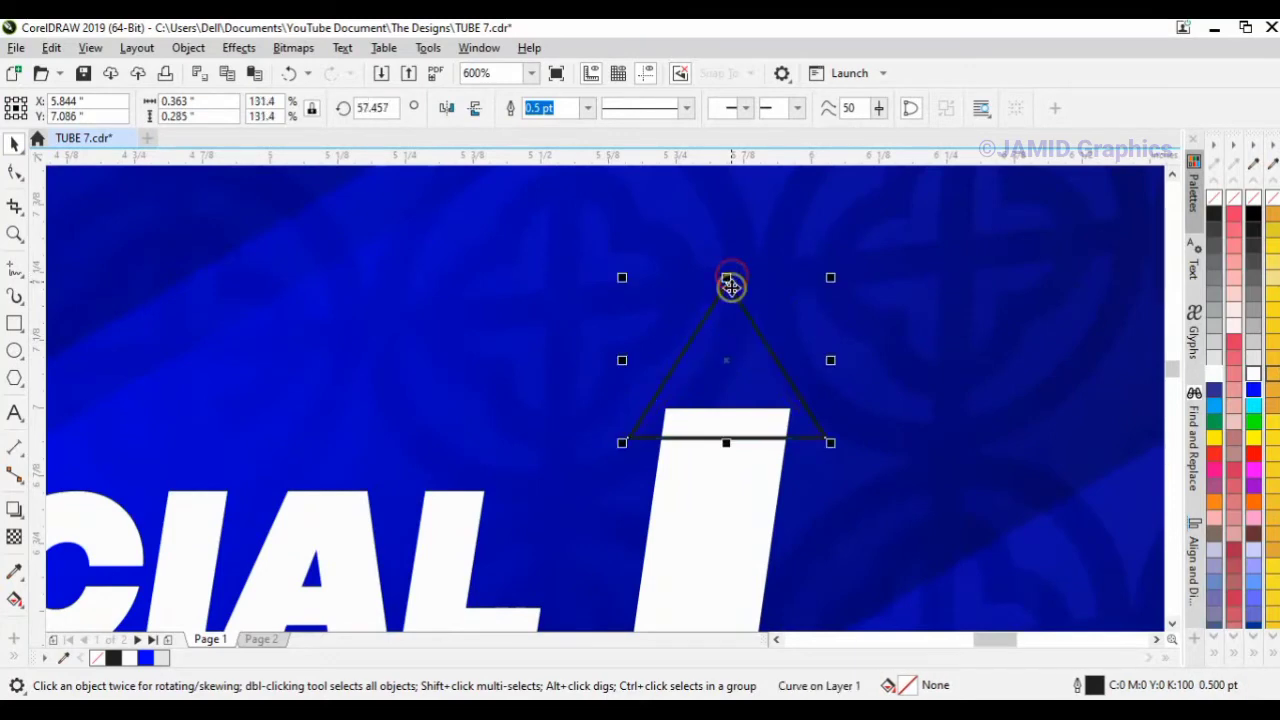
{"action": "left_click", "coordinate": [733, 442]}
{"action": "scroll", "coordinate": [736, 450], "scroll_direction": "down", "scroll_amount": 1}
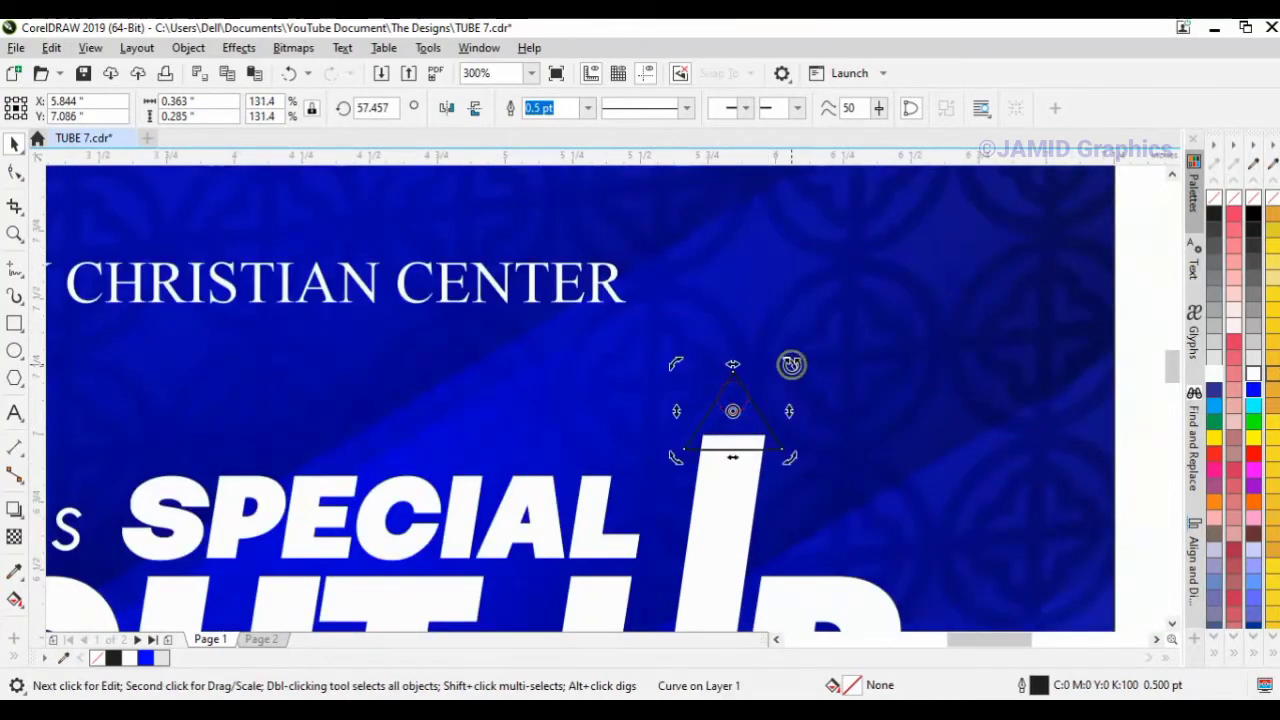
{"action": "left_click_drag", "start_coordinate": [791, 364], "coordinate": [800, 367]}
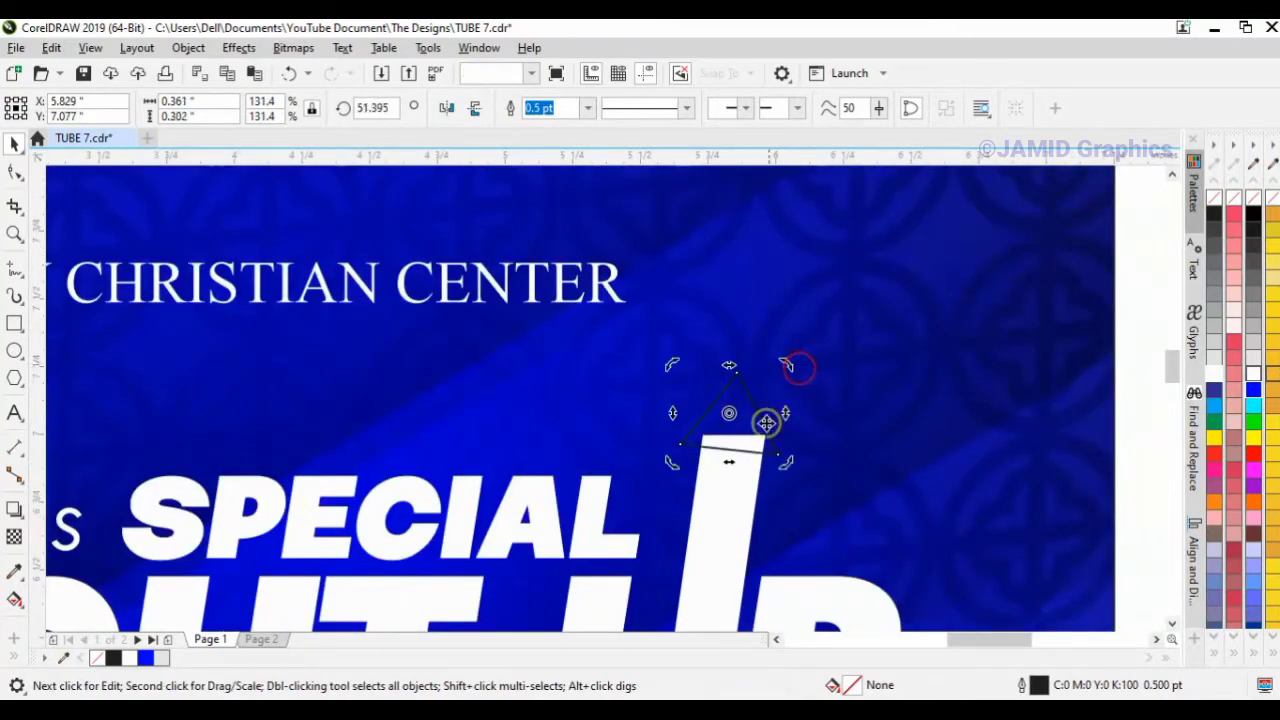
Center the triangle over the U stem at about X 5.84 inches and raise its lower-right corner node to flatten the base
{"action": "scroll", "coordinate": [735, 440], "scroll_direction": "up", "scroll_amount": 1}
{"action": "left_click_drag", "start_coordinate": [724, 452], "coordinate": [728, 448]}
{"action": "scroll", "coordinate": [737, 448], "scroll_direction": "down", "scroll_amount": 1}
{"action": "scroll", "coordinate": [737, 448], "scroll_direction": "up", "scroll_amount": 1}
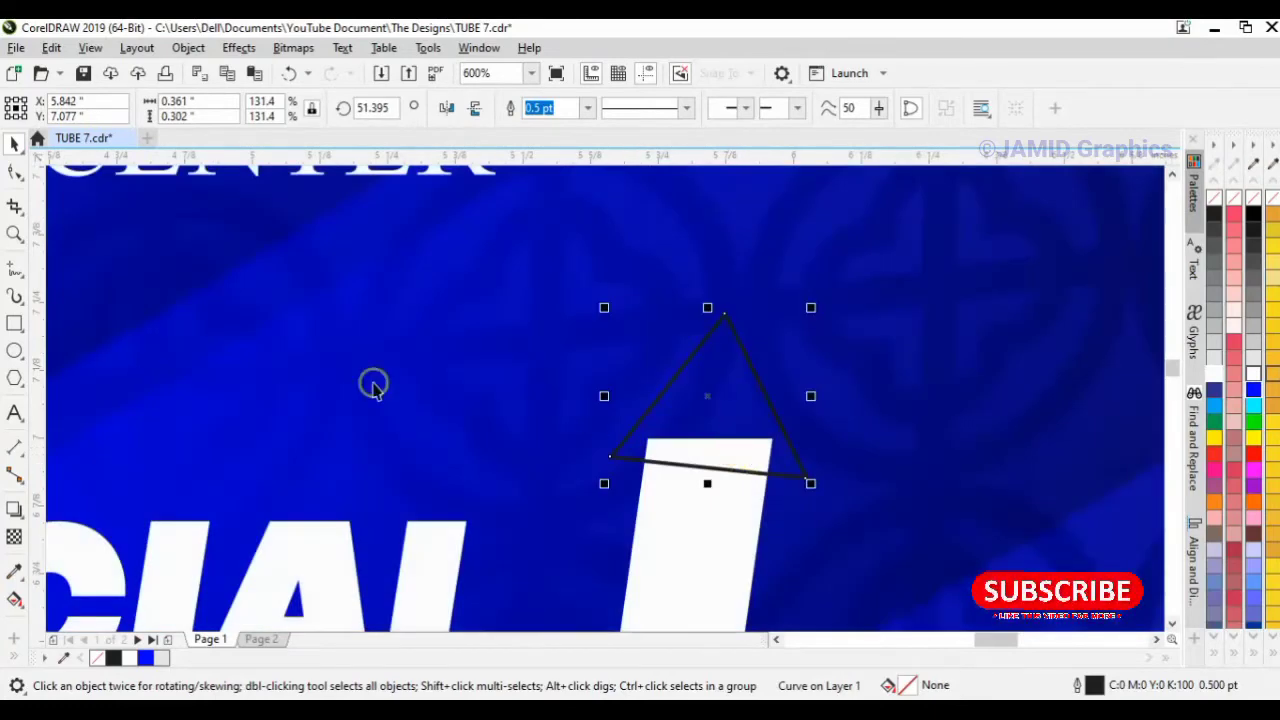
{"action": "left_click", "coordinate": [14, 170]}
{"action": "left_click_drag", "start_coordinate": [803, 477], "coordinate": [804, 467]}
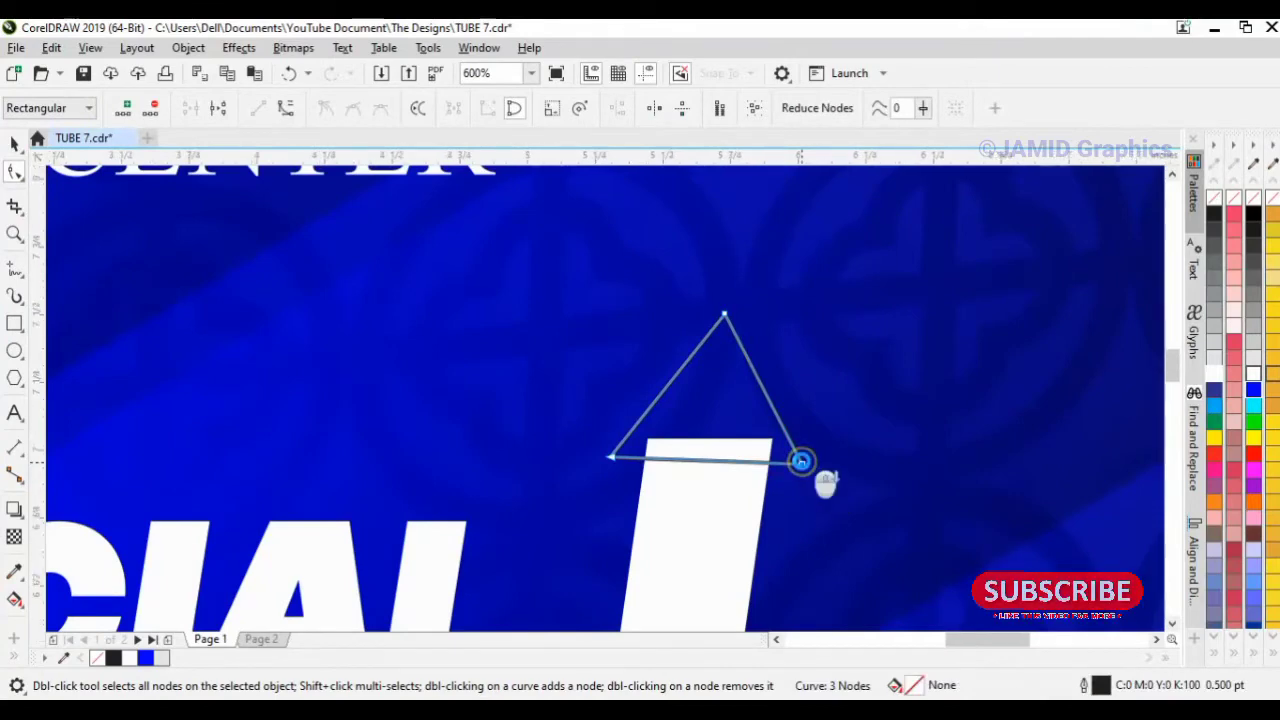
{"action": "scroll", "coordinate": [823, 480], "scroll_direction": "down", "scroll_amount": 2}
{"action": "key", "text": "space"}
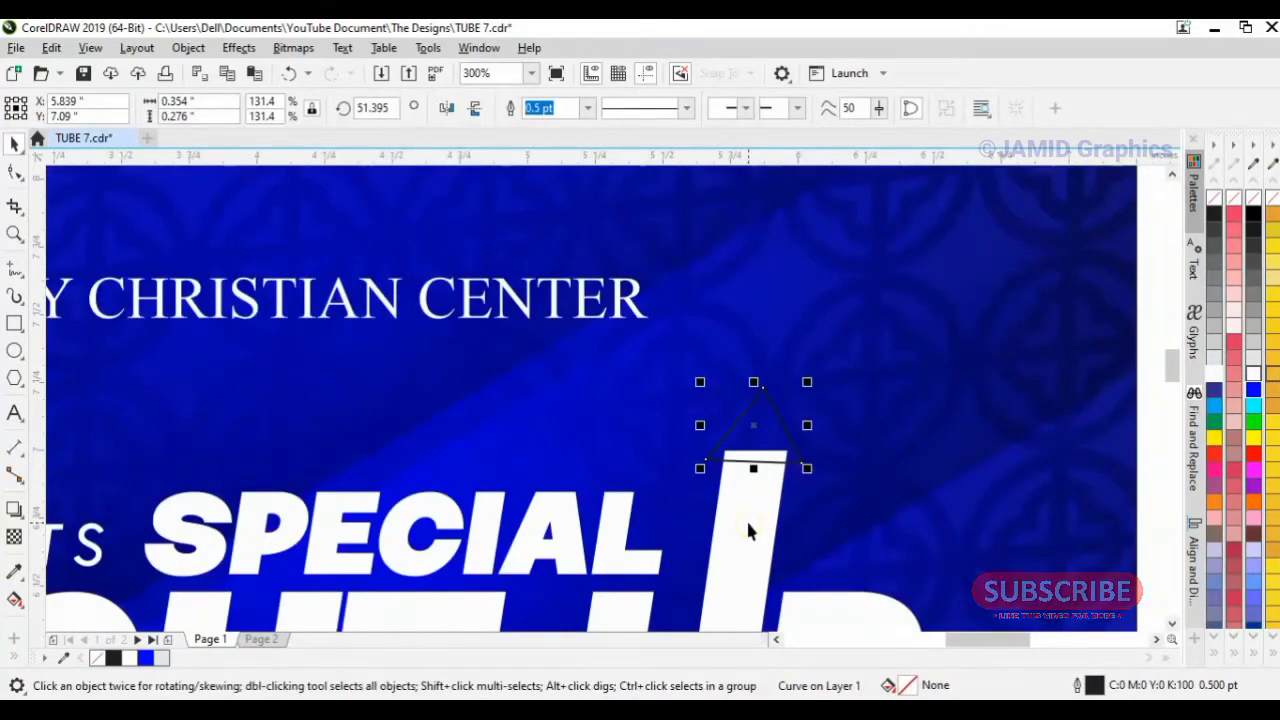
Shrink the triangle to about 0.33 by 0.21 inch and weld it to the LIGHT UP curve as an arrowhead
{"action": "left_click_drag", "start_coordinate": [807, 382], "coordinate": [771, 445]}
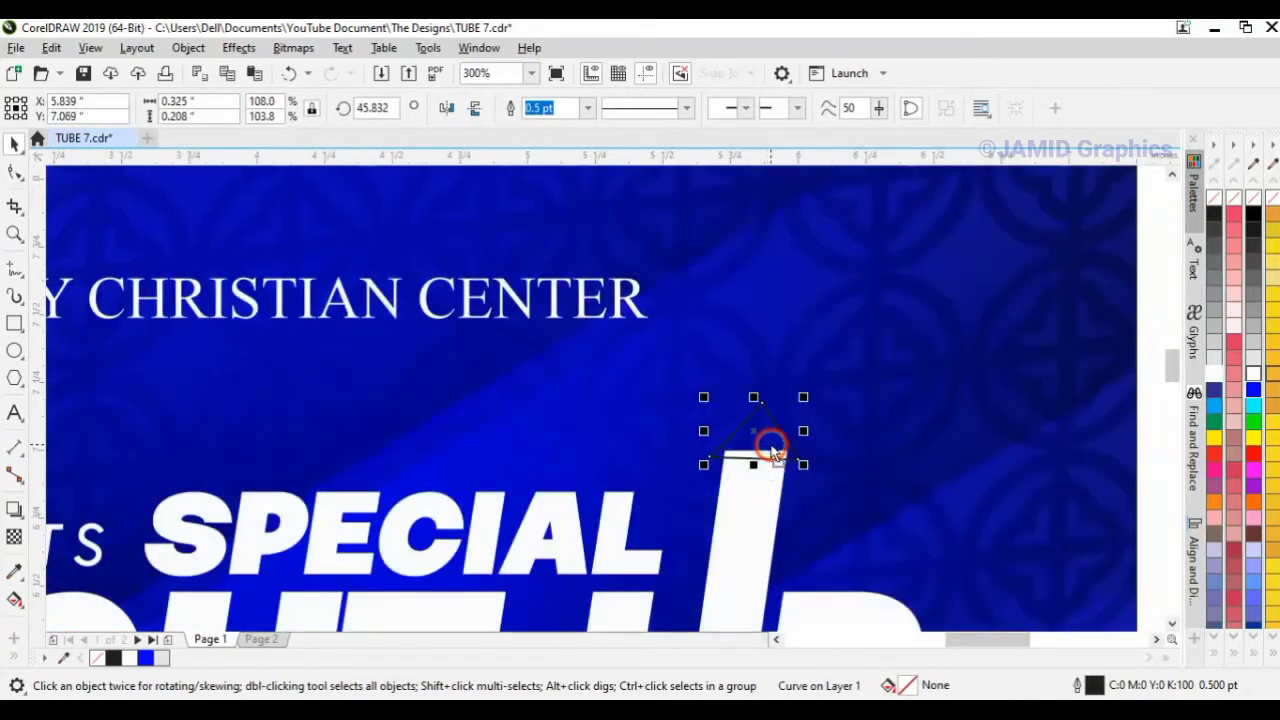
{"action": "left_click", "coordinate": [753, 505], "text": "shift"}
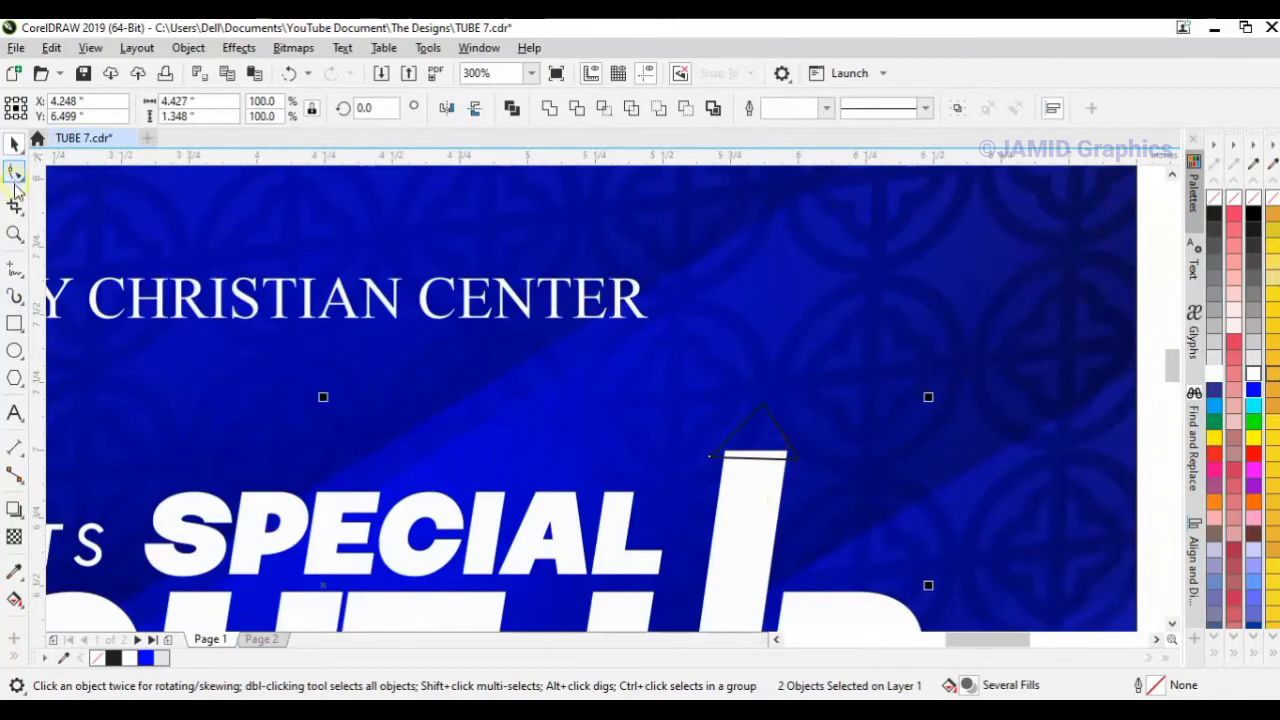
{"action": "left_click", "coordinate": [551, 110]}
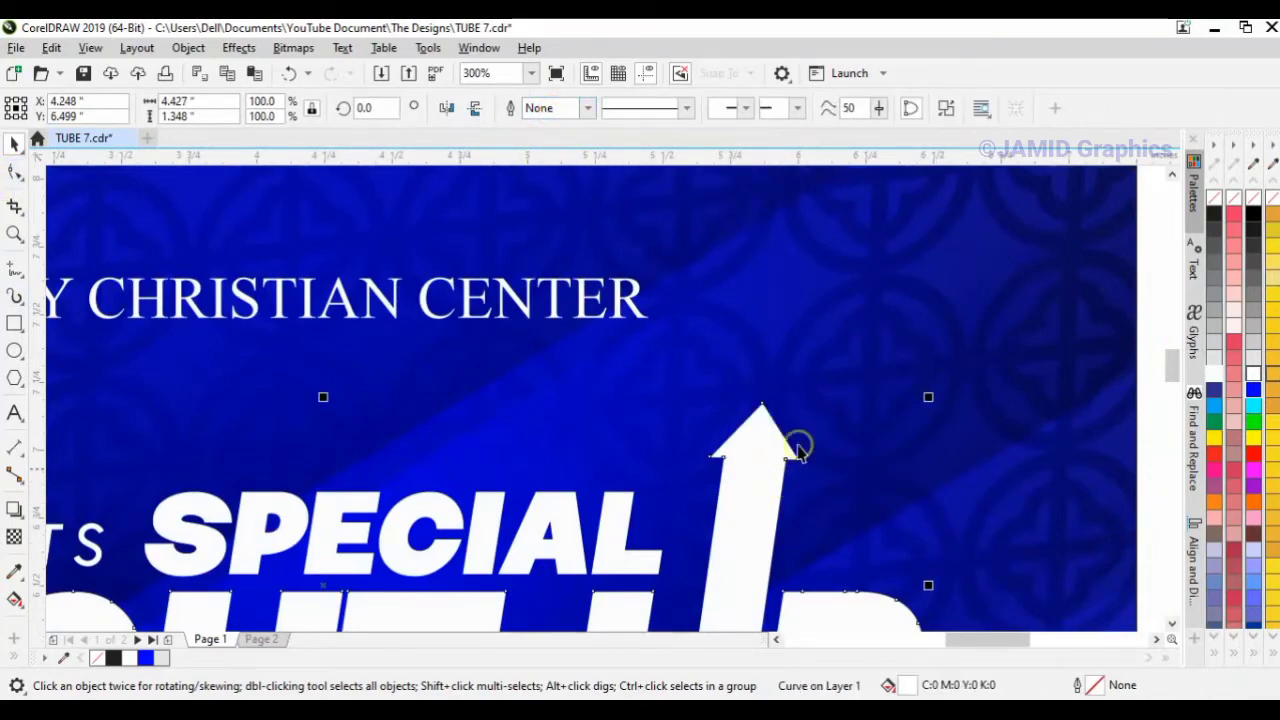
{"action": "left_click", "coordinate": [837, 446]}
{"action": "scroll", "coordinate": [814, 500], "scroll_direction": "down", "scroll_amount": 2}
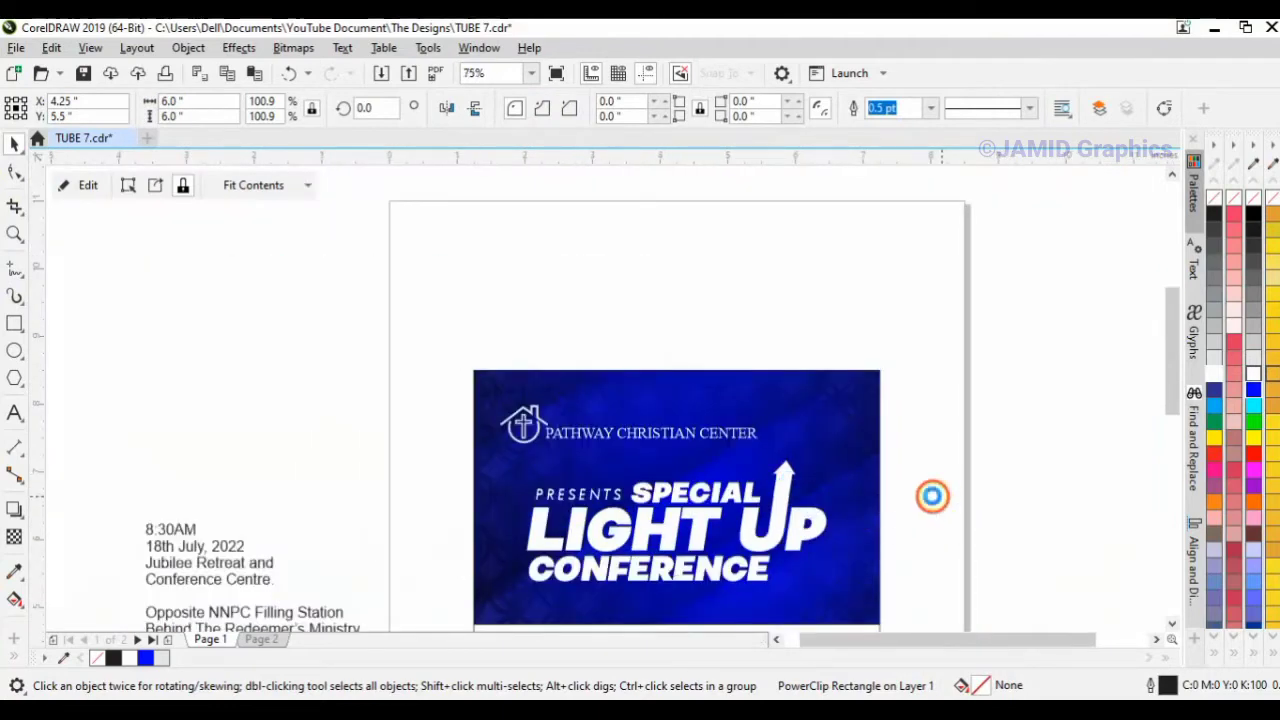
{"action": "left_click", "coordinate": [932, 496]}
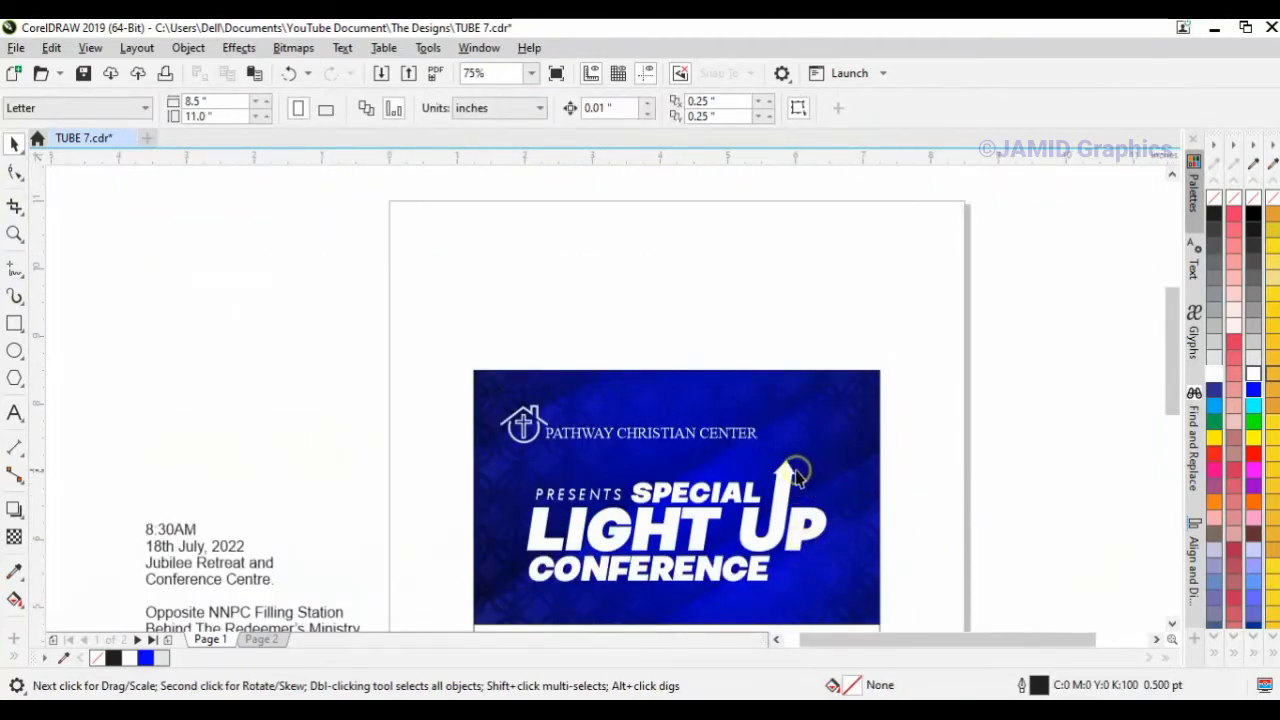
Widen the arrowhead on the U stem by moving its lower-right and lower-left corner nodes outward
{"action": "left_click", "coordinate": [796, 475]}
{"action": "scroll", "coordinate": [793, 475], "scroll_direction": "up", "scroll_amount": 3}
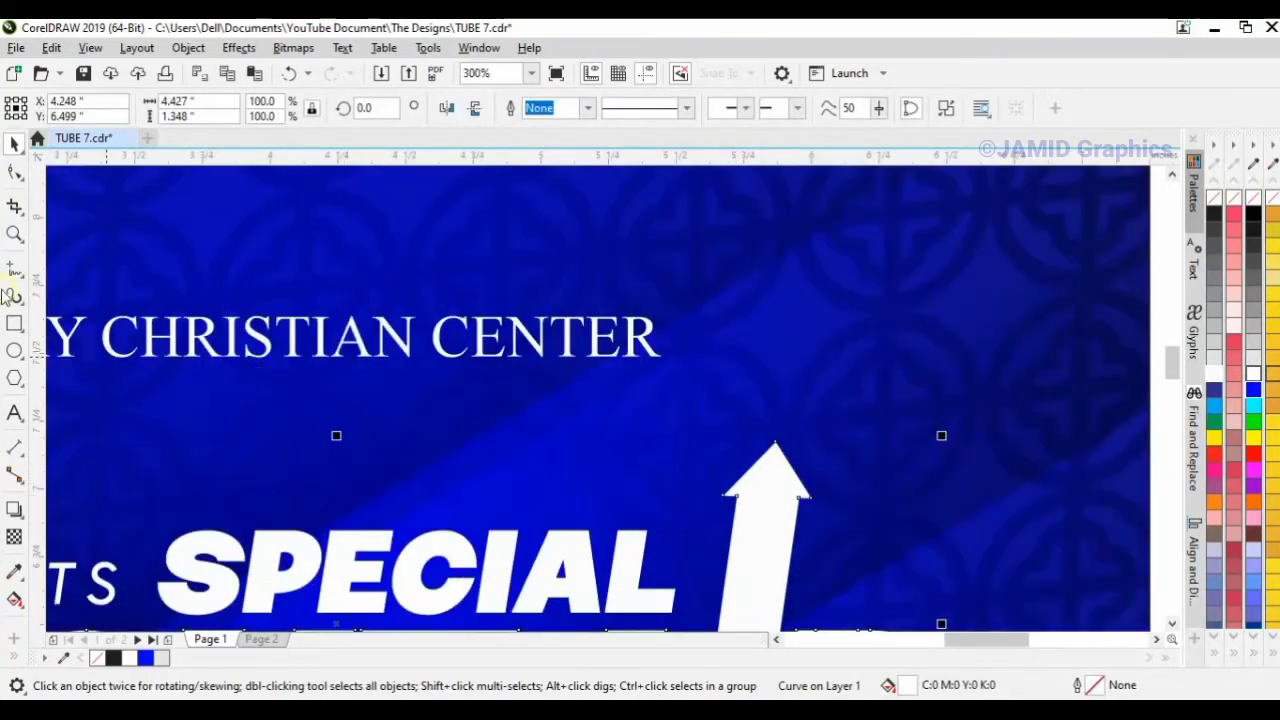
{"action": "left_click", "coordinate": [12, 175]}
{"action": "scroll", "coordinate": [826, 510], "scroll_direction": "up", "scroll_amount": 2}
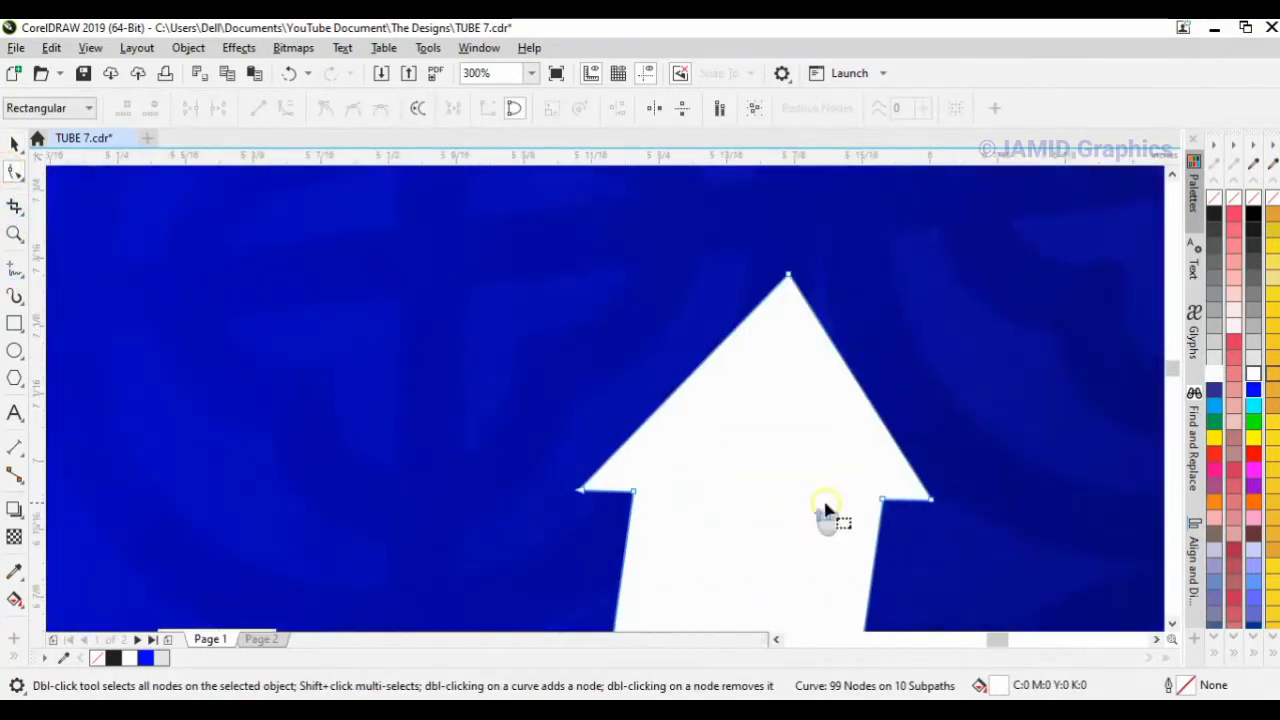
{"action": "left_click_drag", "start_coordinate": [928, 498], "coordinate": [965, 502]}
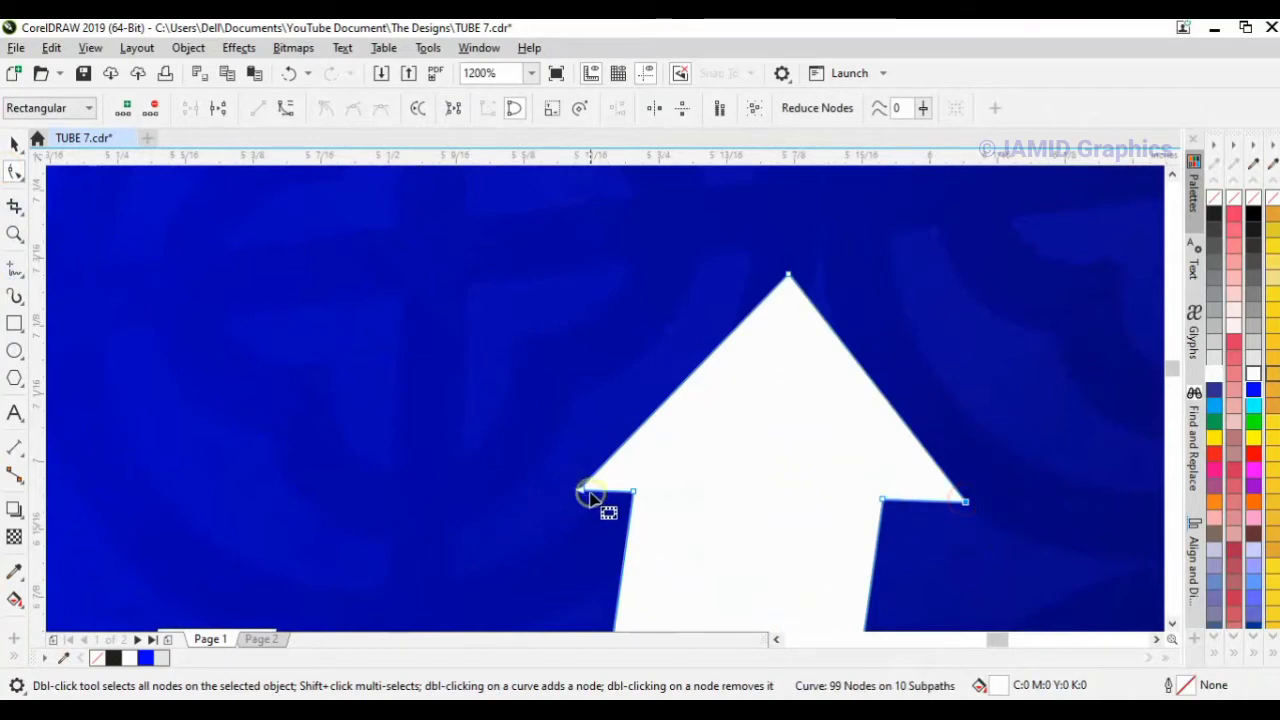
{"action": "left_click_drag", "start_coordinate": [583, 492], "coordinate": [551, 490]}
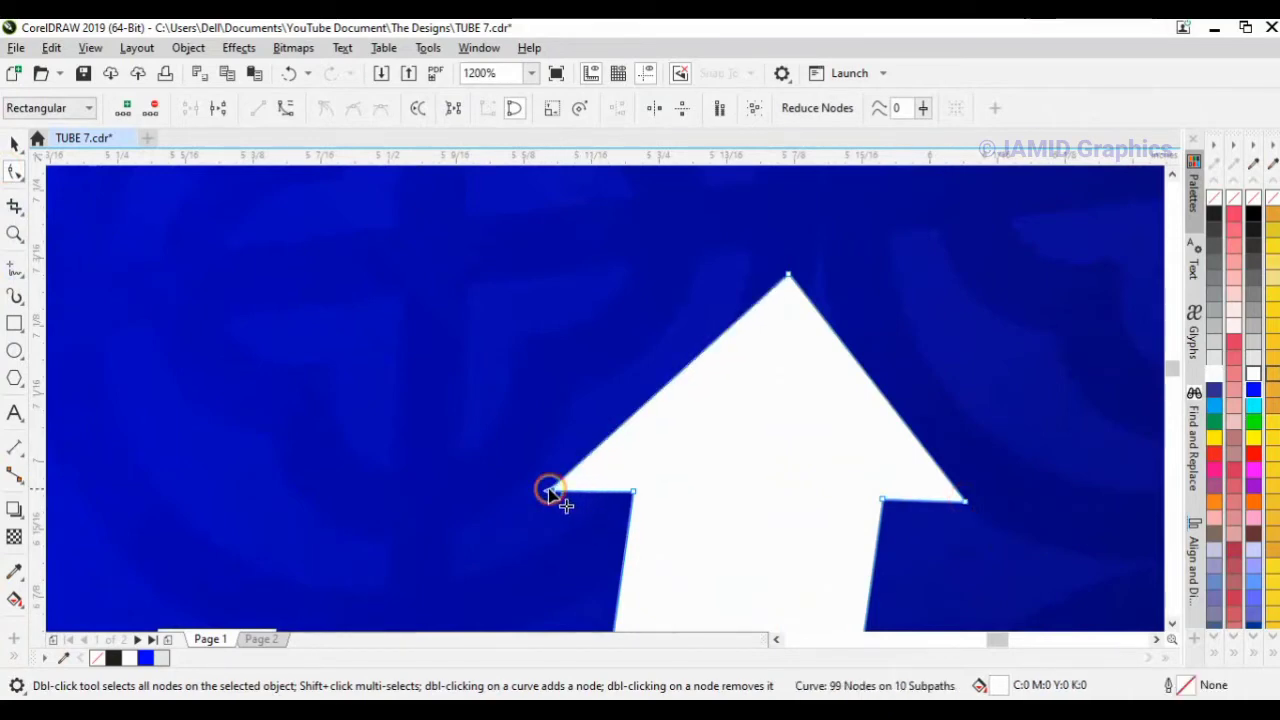
{"action": "scroll", "coordinate": [548, 487], "scroll_direction": "down", "scroll_amount": 2}
{"action": "key", "text": "space"}
{"action": "left_click", "coordinate": [528, 328]}
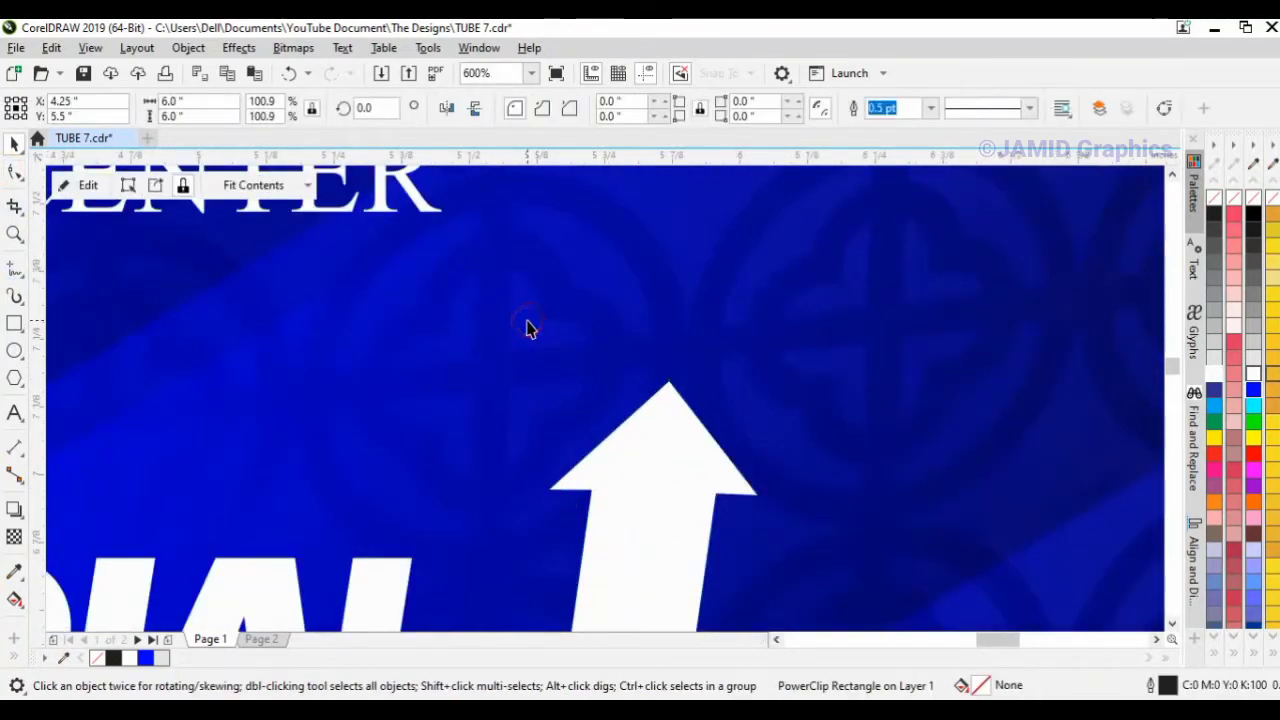
{"action": "key", "text": "shift+F2"}
{"action": "left_click", "coordinate": [914, 322]}
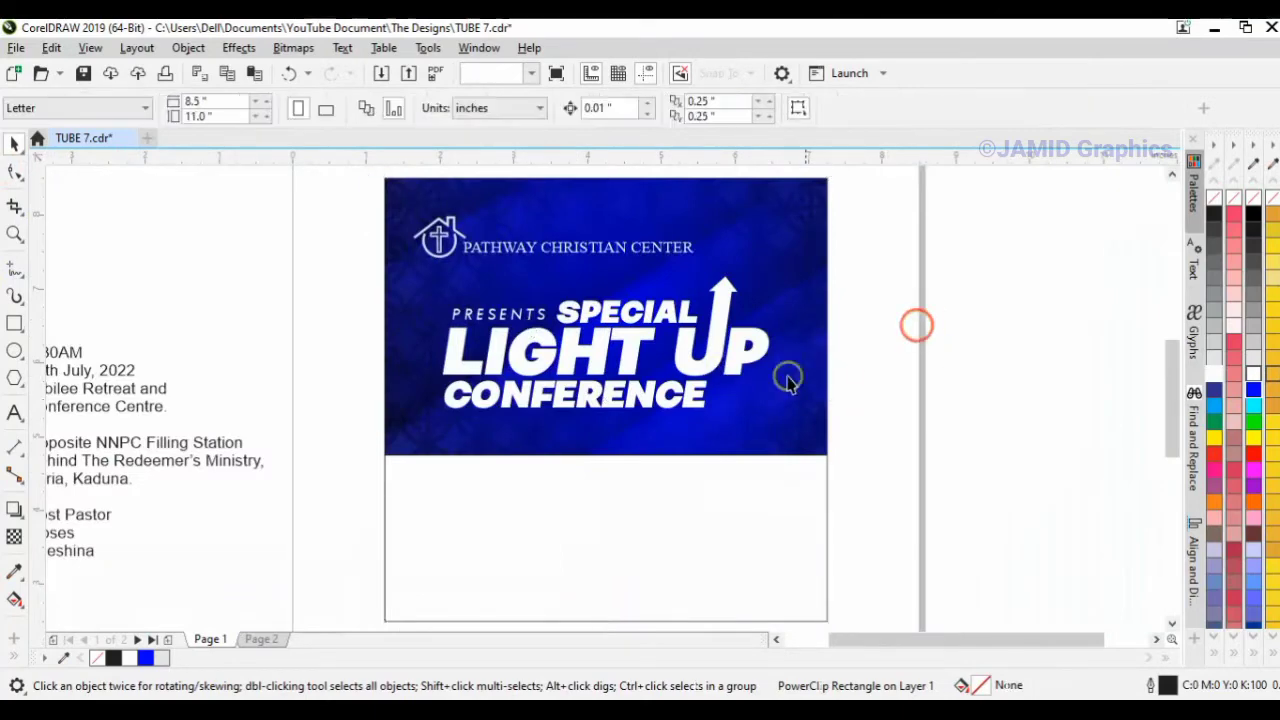
Extend the stem of the P in UP down to the base of CONFERENCE, making the LIGHT UP curve about 1.79 inches high
{"action": "left_click", "coordinate": [730, 370]}
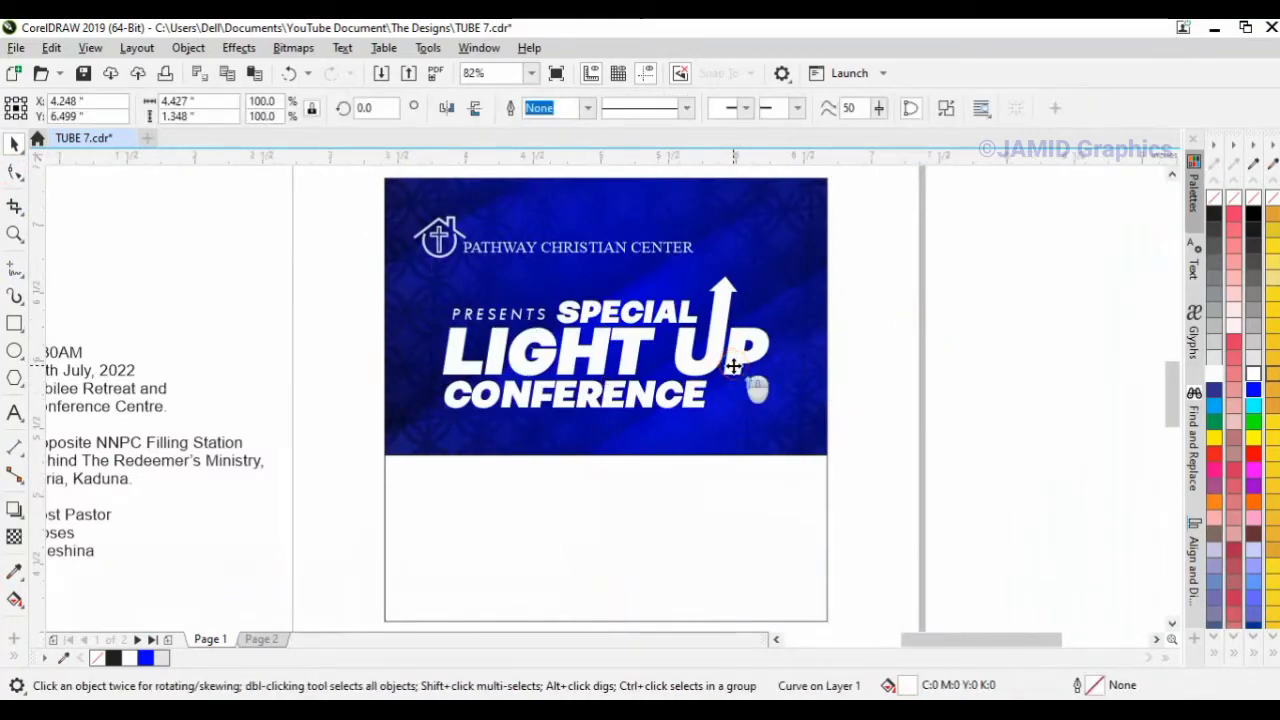
{"action": "scroll", "coordinate": [730, 368], "scroll_direction": "up", "scroll_amount": 3}
{"action": "left_click", "coordinate": [16, 172]}
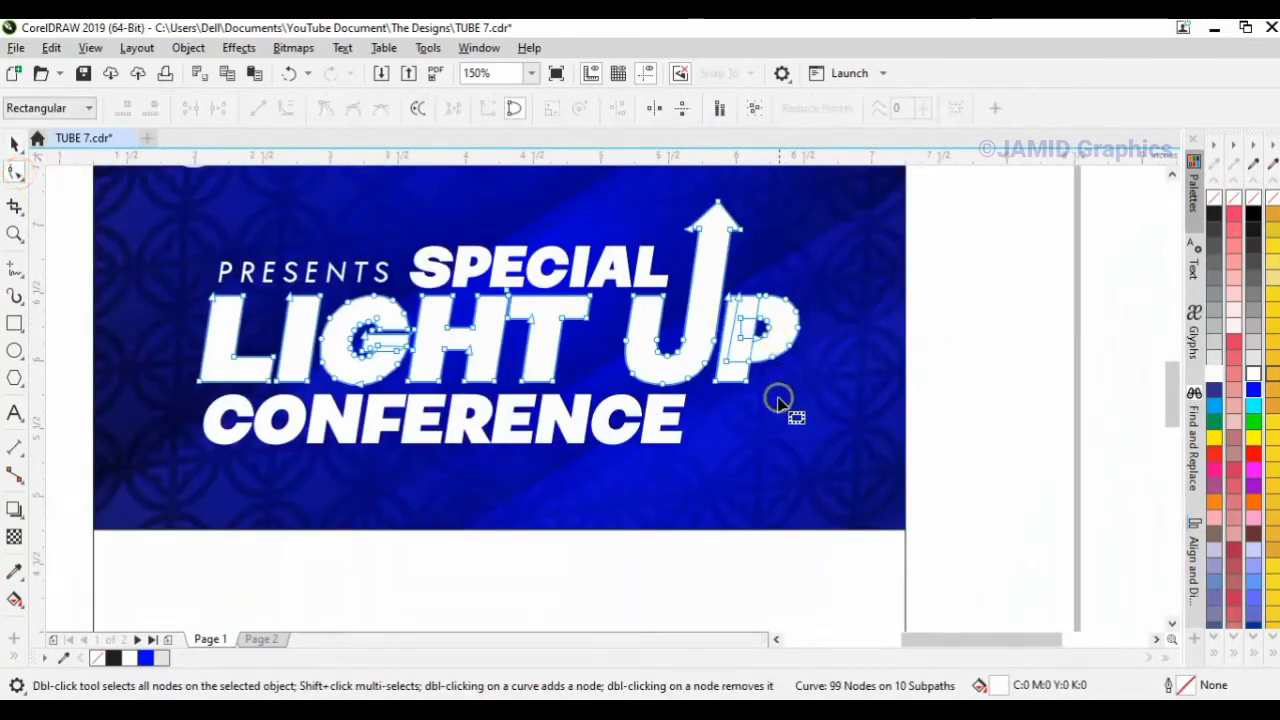
{"action": "left_click_drag", "start_coordinate": [843, 402], "coordinate": [707, 446]}
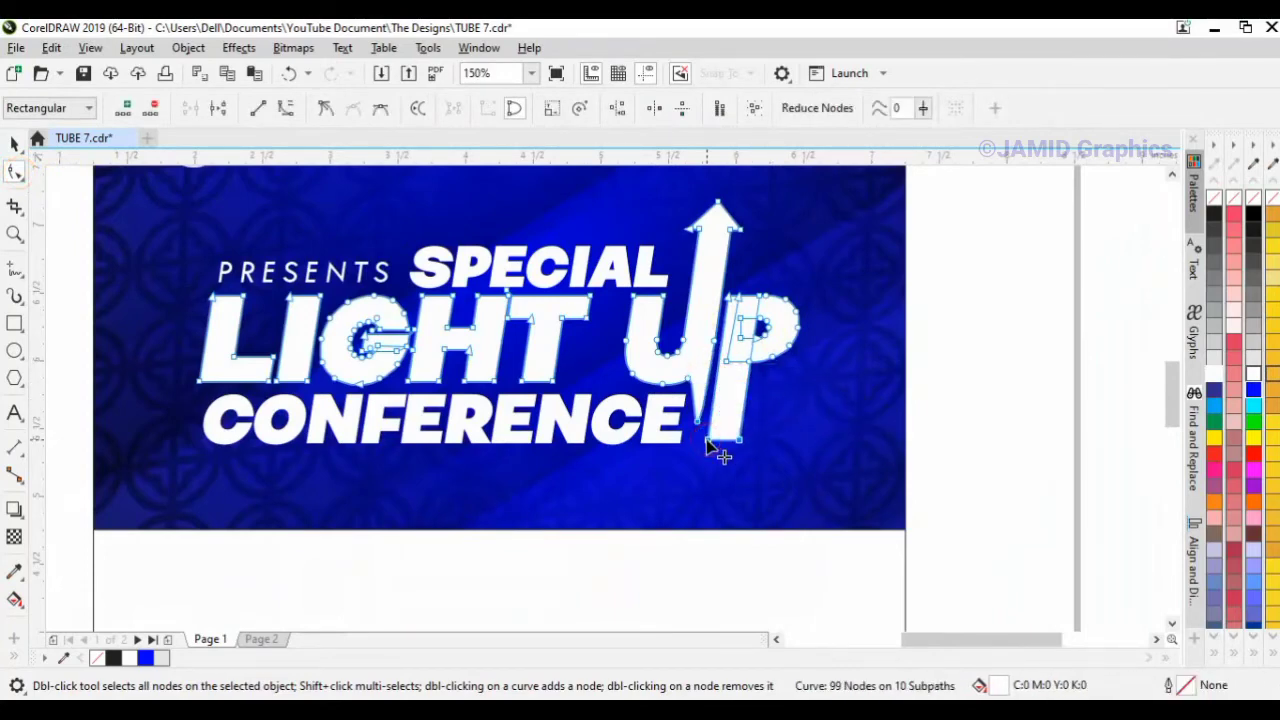
{"action": "key", "text": "ctrl+z"}
{"action": "left_click_drag", "start_coordinate": [912, 425], "coordinate": [705, 442]}
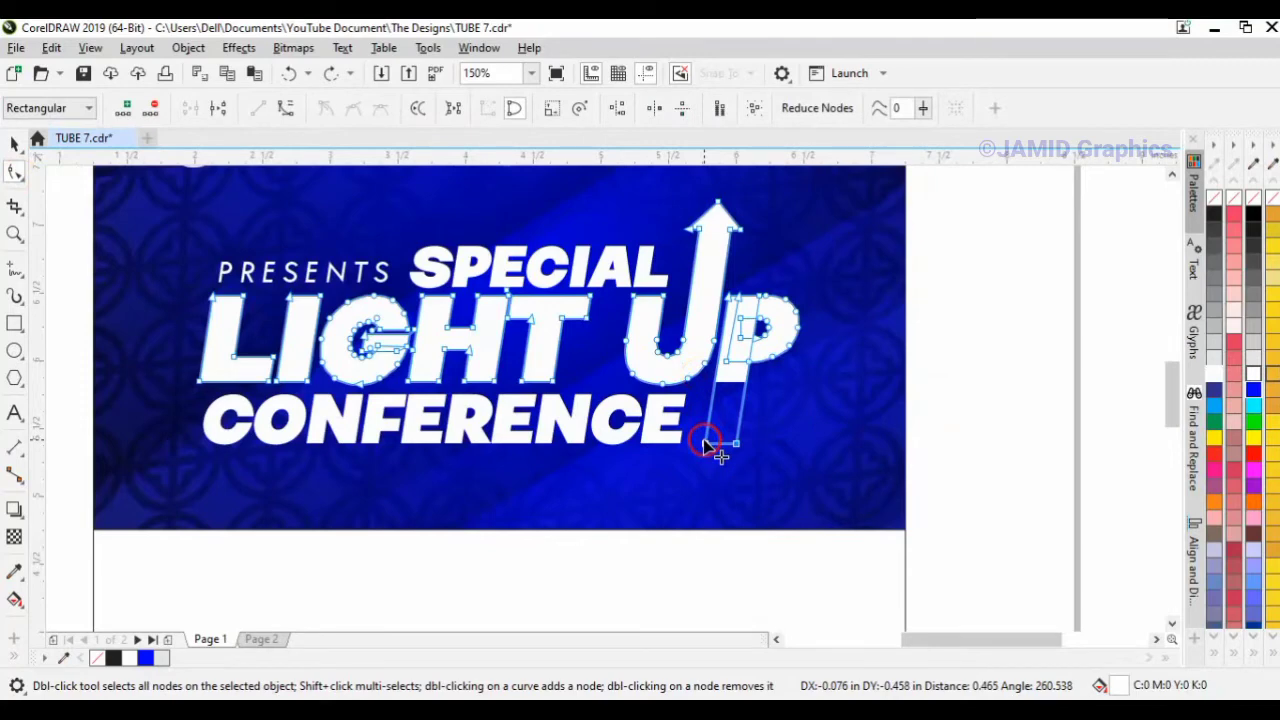
{"action": "key", "text": "space"}
{"action": "left_click", "coordinate": [950, 384]}
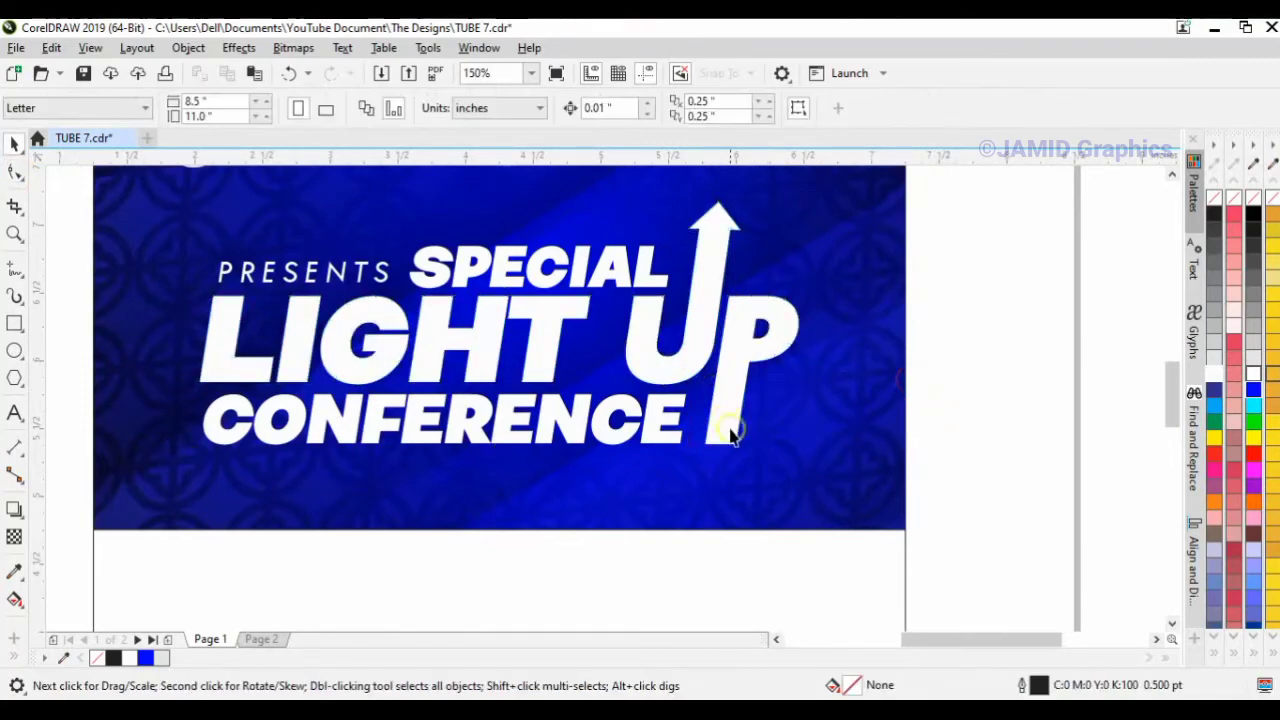
{"action": "left_click", "coordinate": [811, 437]}
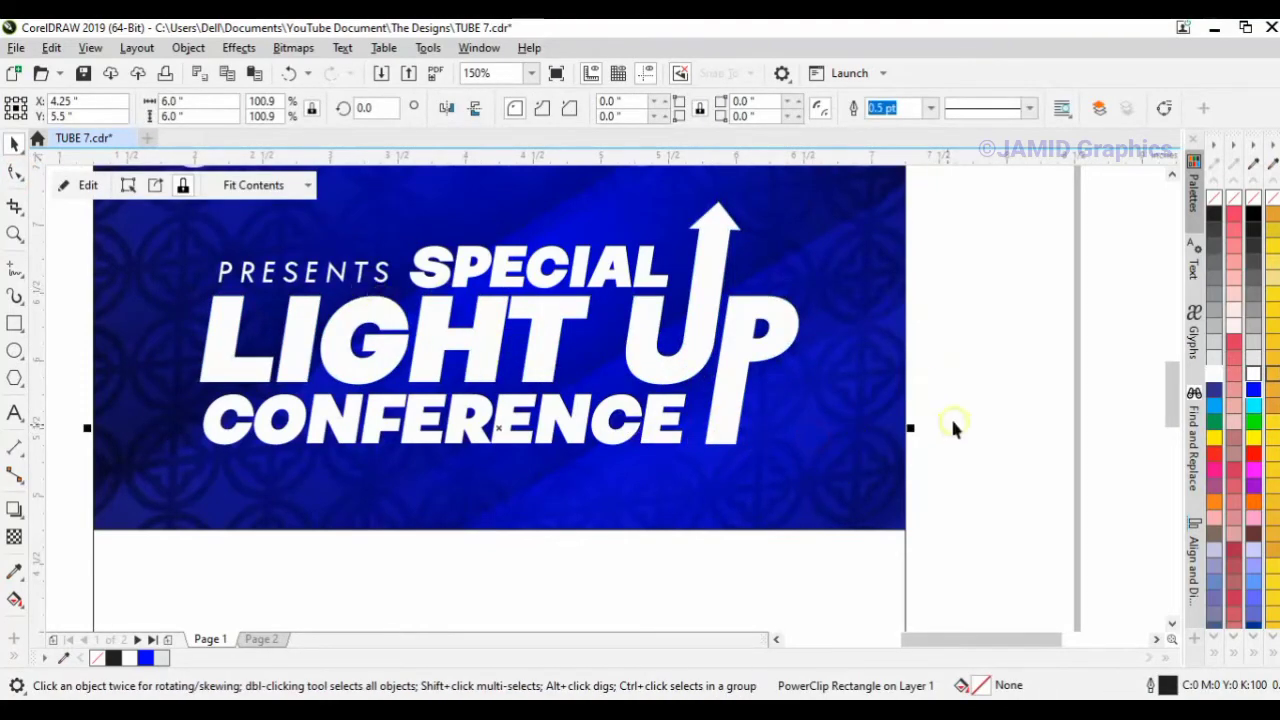
{"action": "left_click", "coordinate": [952, 425]}
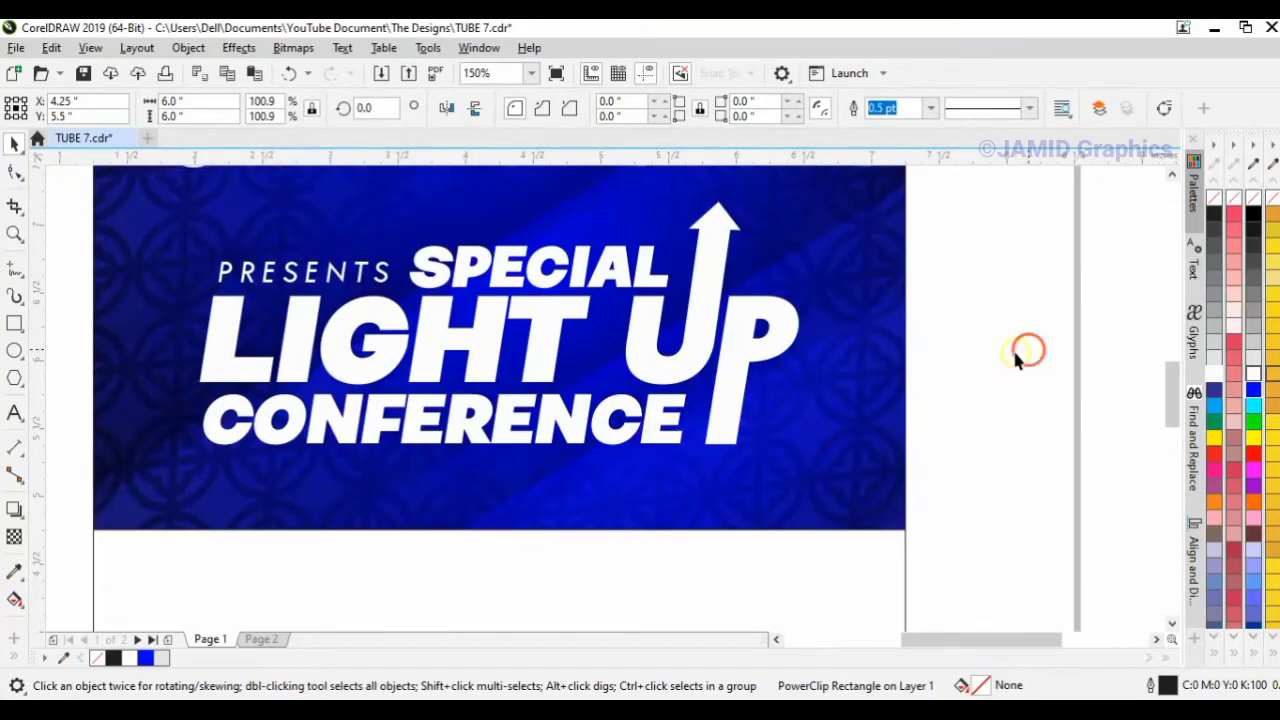
Apply a vertical fountain fill to the LIGHT UP curve, with yellow at the upper end
{"action": "left_click", "coordinate": [676, 350]}
{"action": "left_click", "coordinate": [678, 373], "text": "ctrl"}
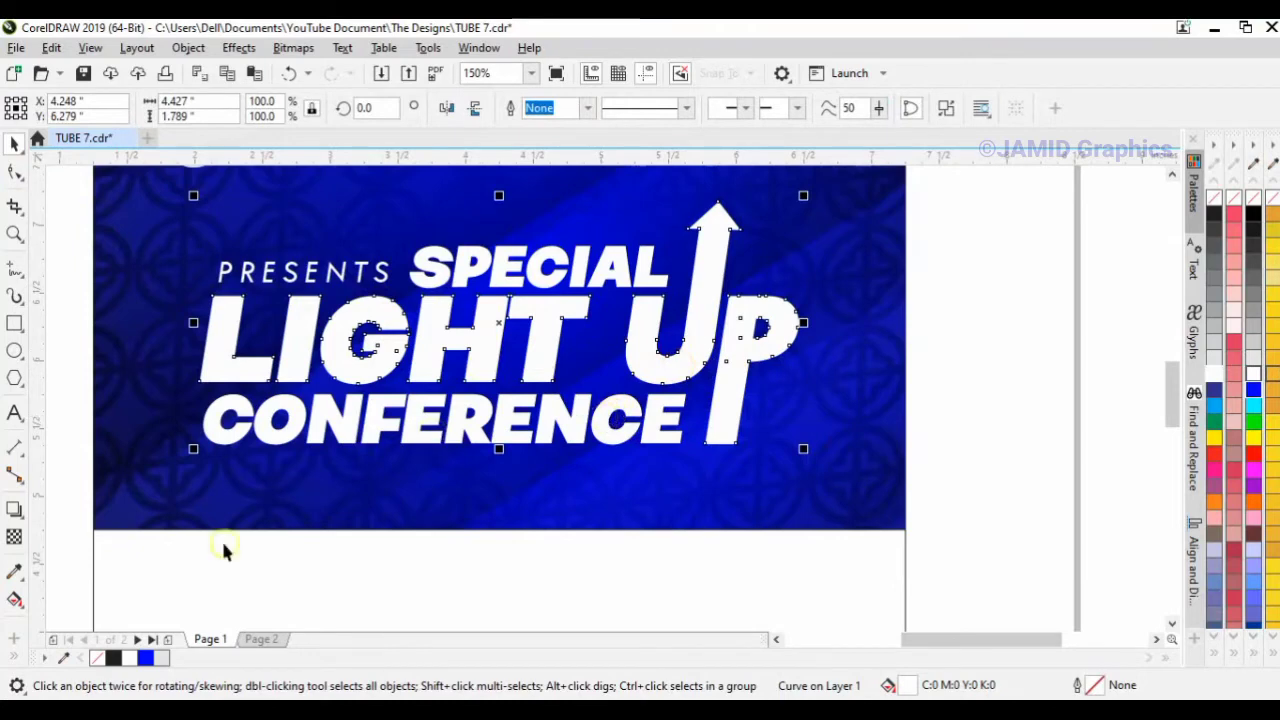
{"action": "left_click", "coordinate": [13, 600]}
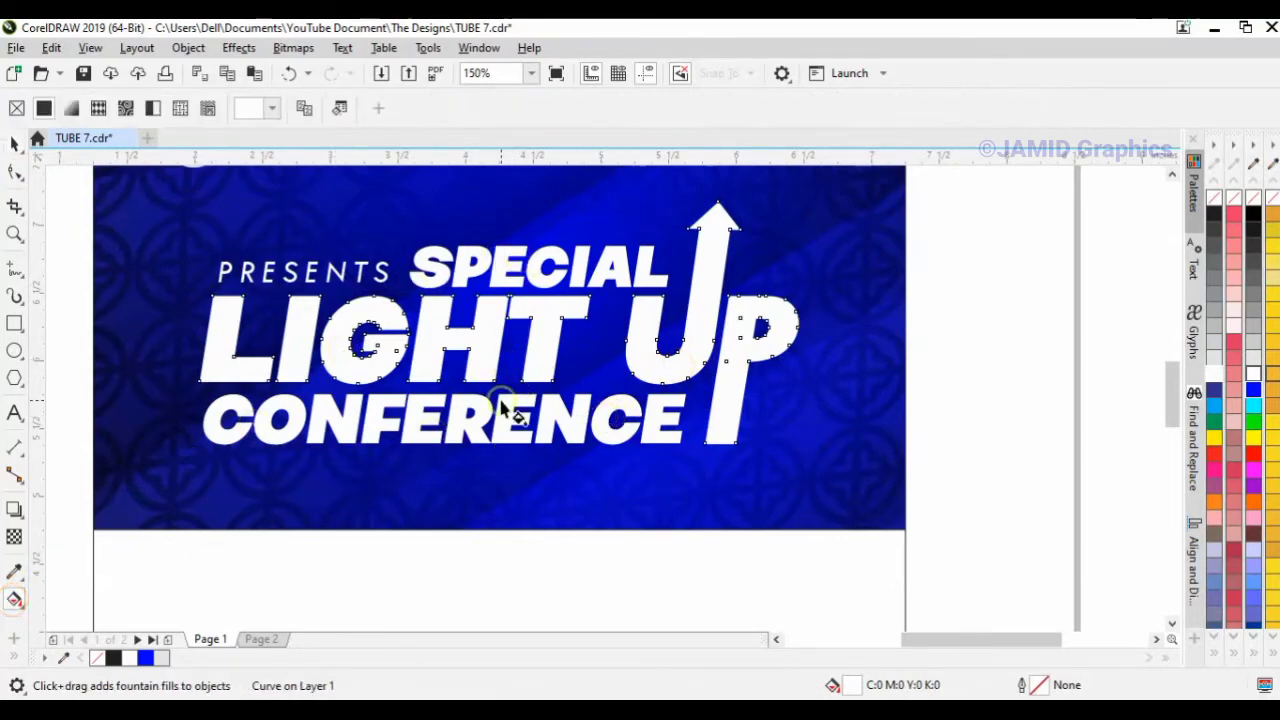
{"action": "left_click_drag", "start_coordinate": [505, 410], "coordinate": [510, 290]}
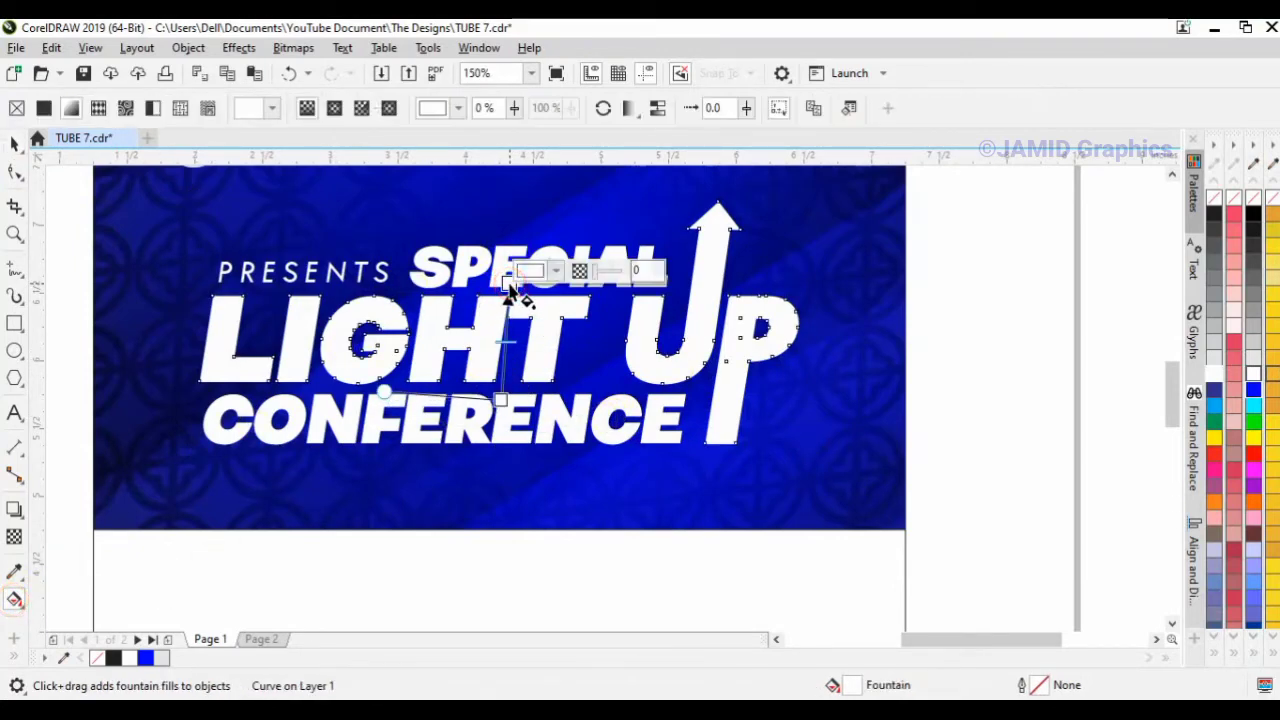
{"action": "left_click", "coordinate": [1212, 440]}
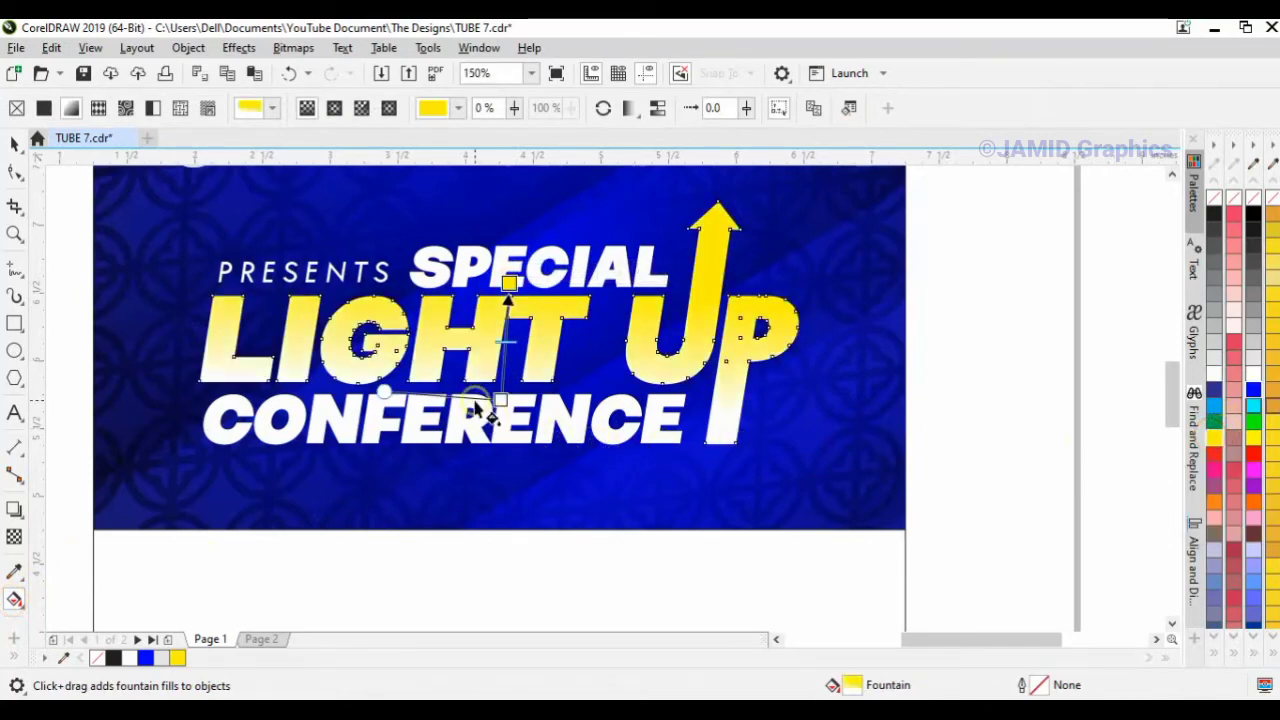
Set the lower end of the LIGHT UP gradient to Deep Yellow and bring both gradient ends closer to the middle of the letters
{"action": "left_click", "coordinate": [499, 399]}
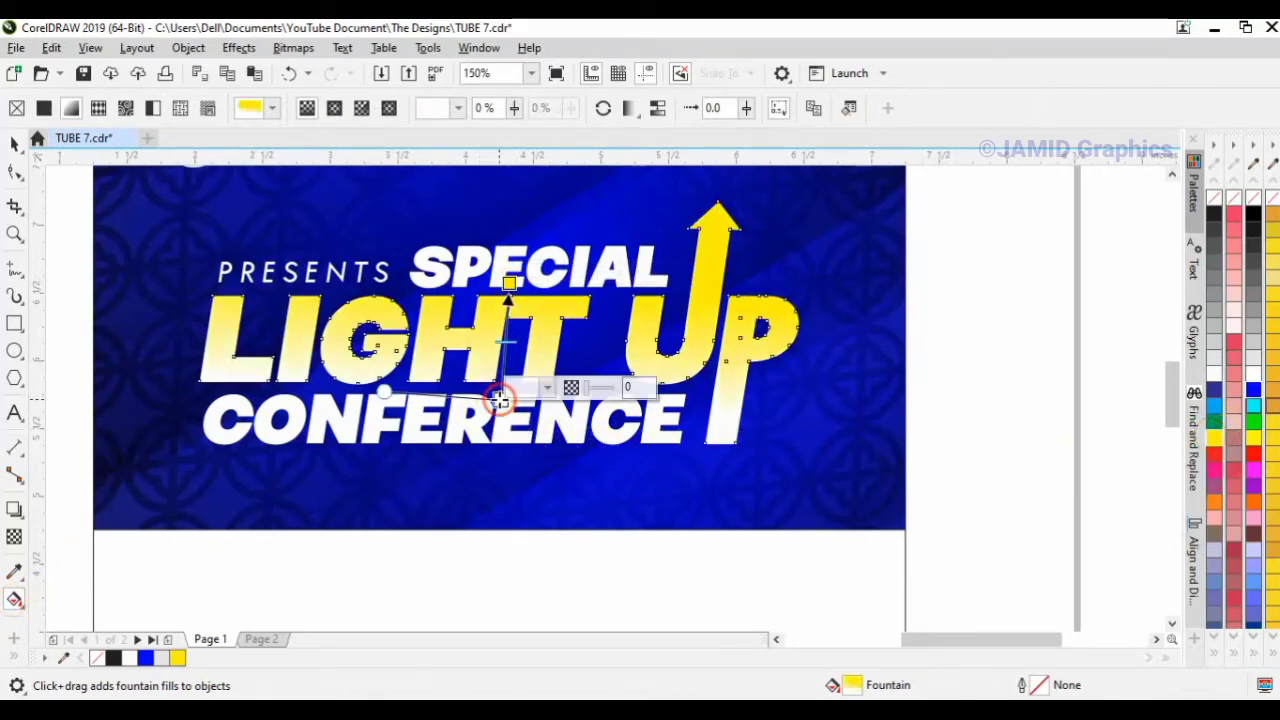
{"action": "left_click", "coordinate": [1212, 660]}
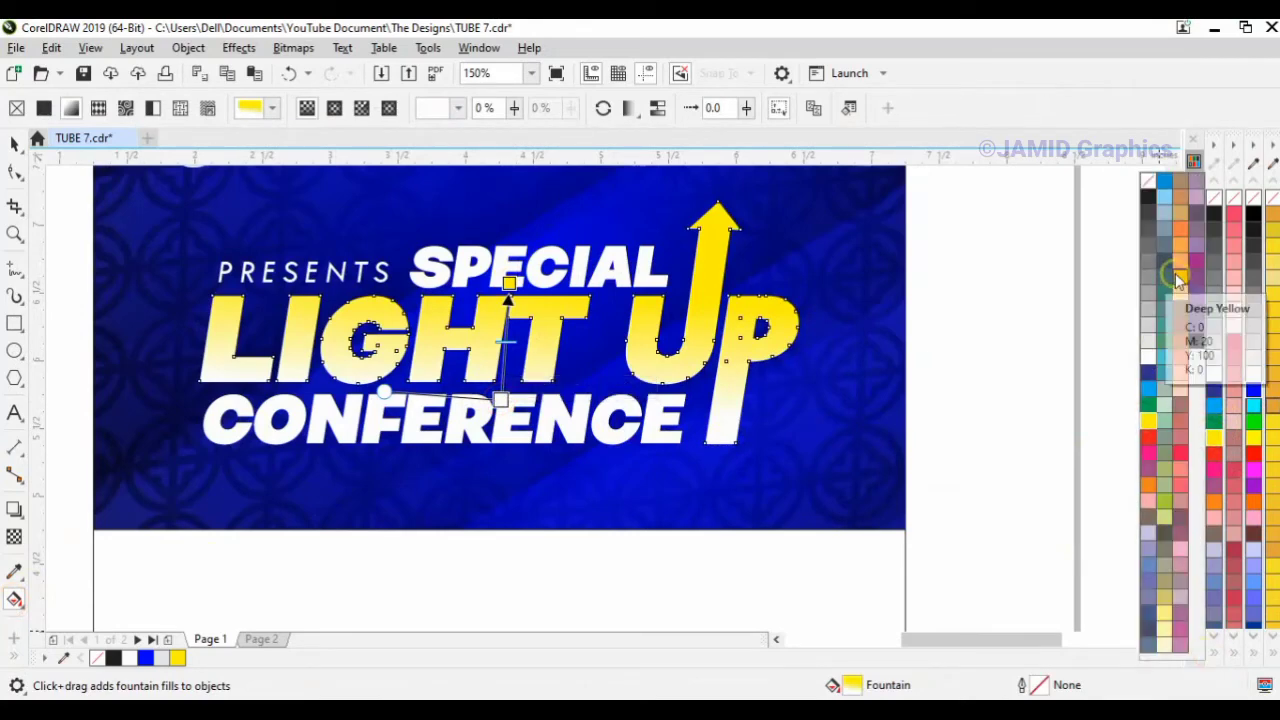
{"action": "left_click", "coordinate": [1176, 281]}
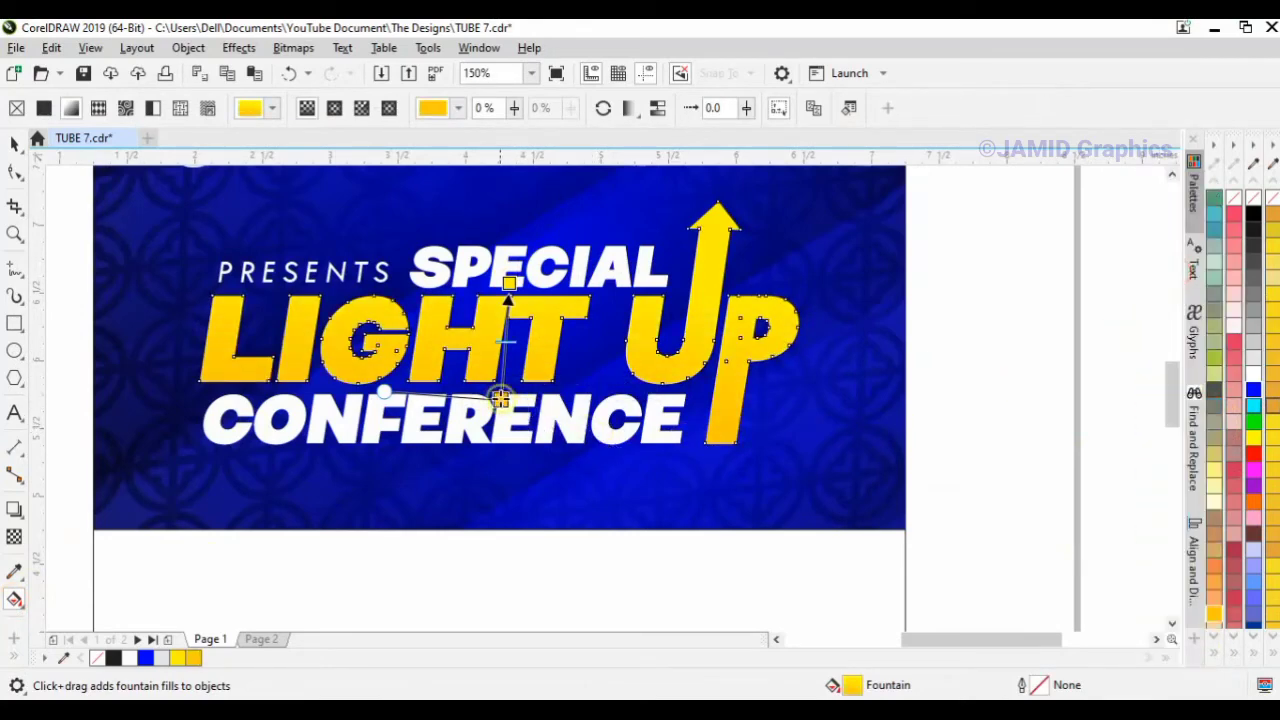
{"action": "left_click_drag", "start_coordinate": [501, 399], "coordinate": [509, 346]}
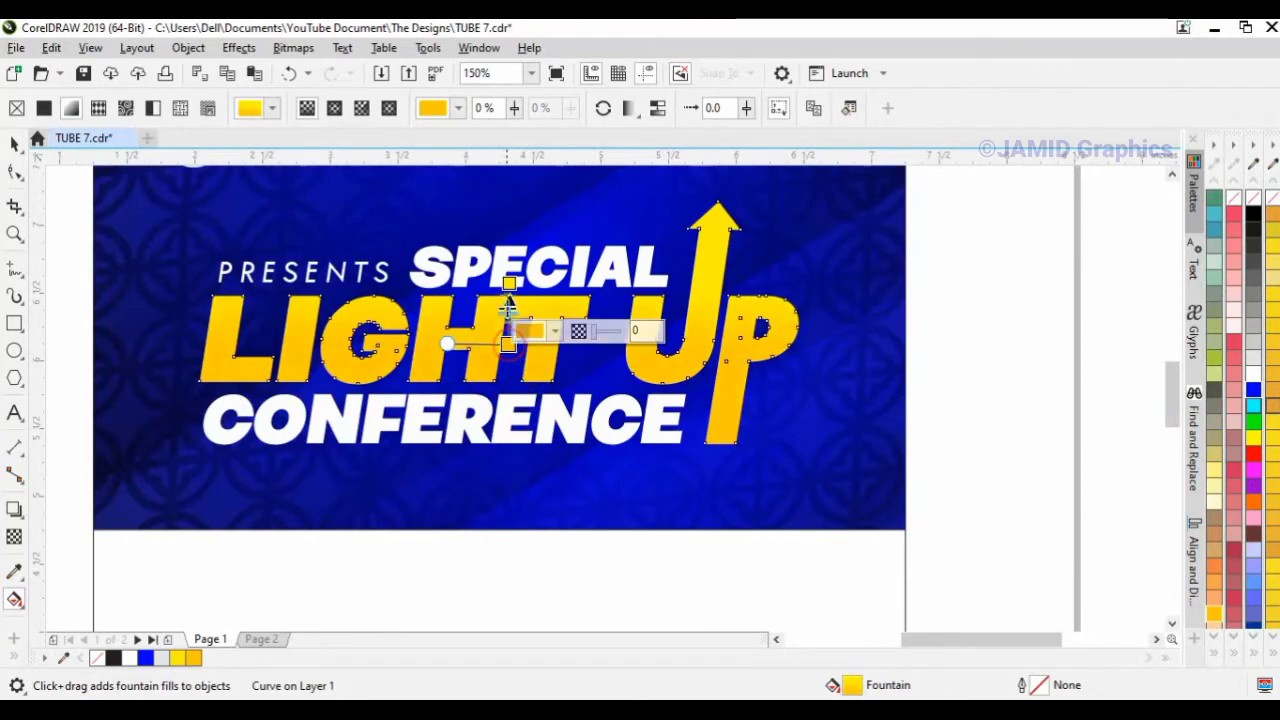
{"action": "left_click_drag", "start_coordinate": [509, 283], "coordinate": [508, 316]}
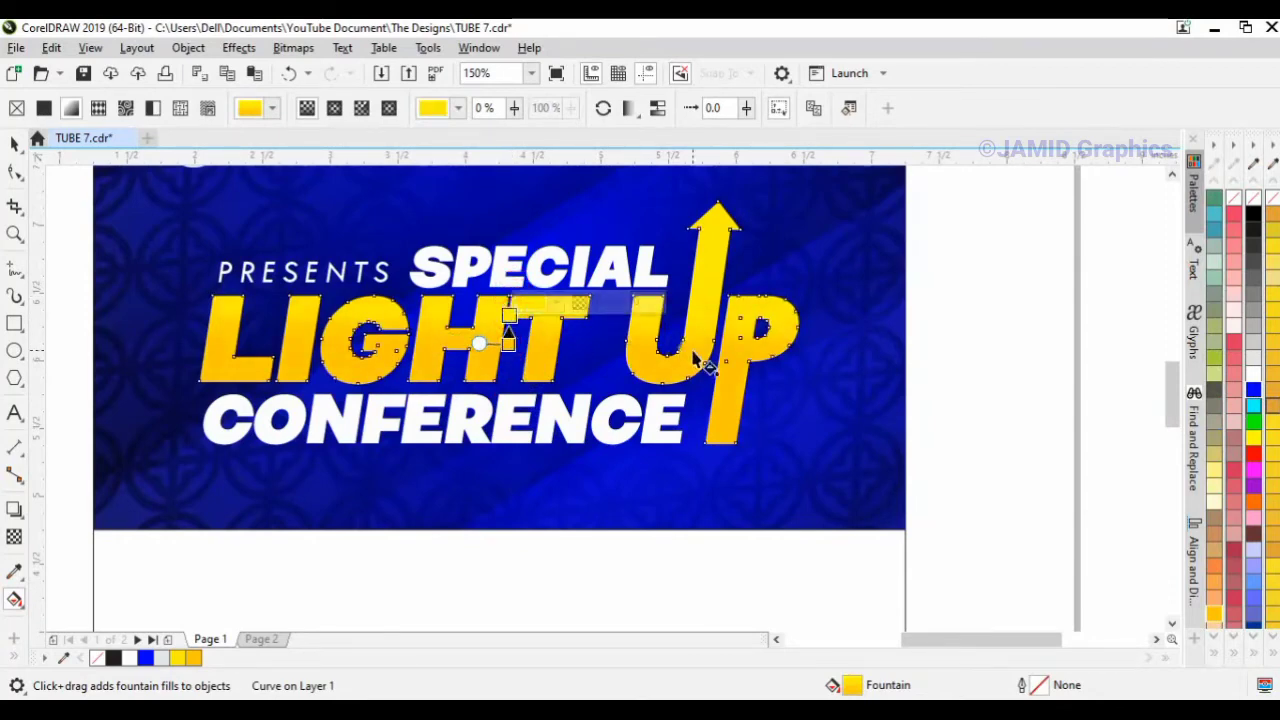
{"action": "key", "text": "space"}
{"action": "left_click", "coordinate": [987, 363]}
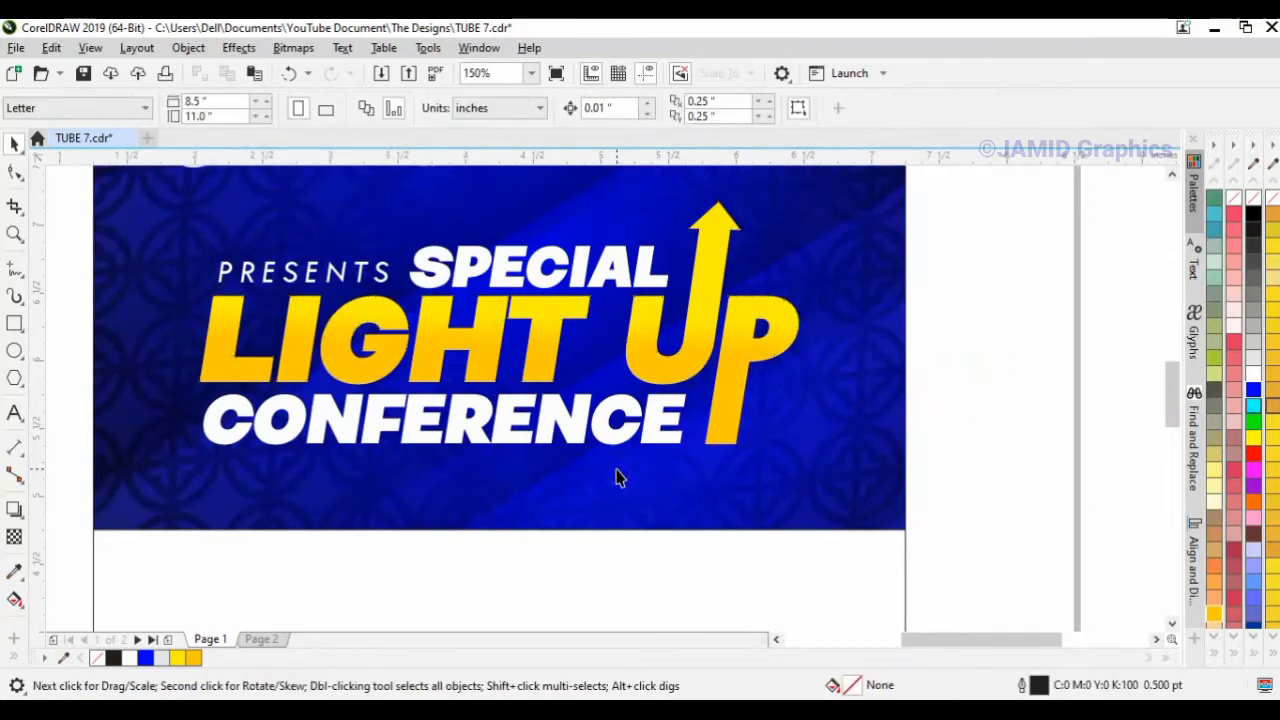
Move the 8:30AM, 18th July, 2022 and two-line Jubilee Retreat and Conference Centre texts into the flyer's white area below the heading
{"action": "left_click", "coordinate": [824, 483]}
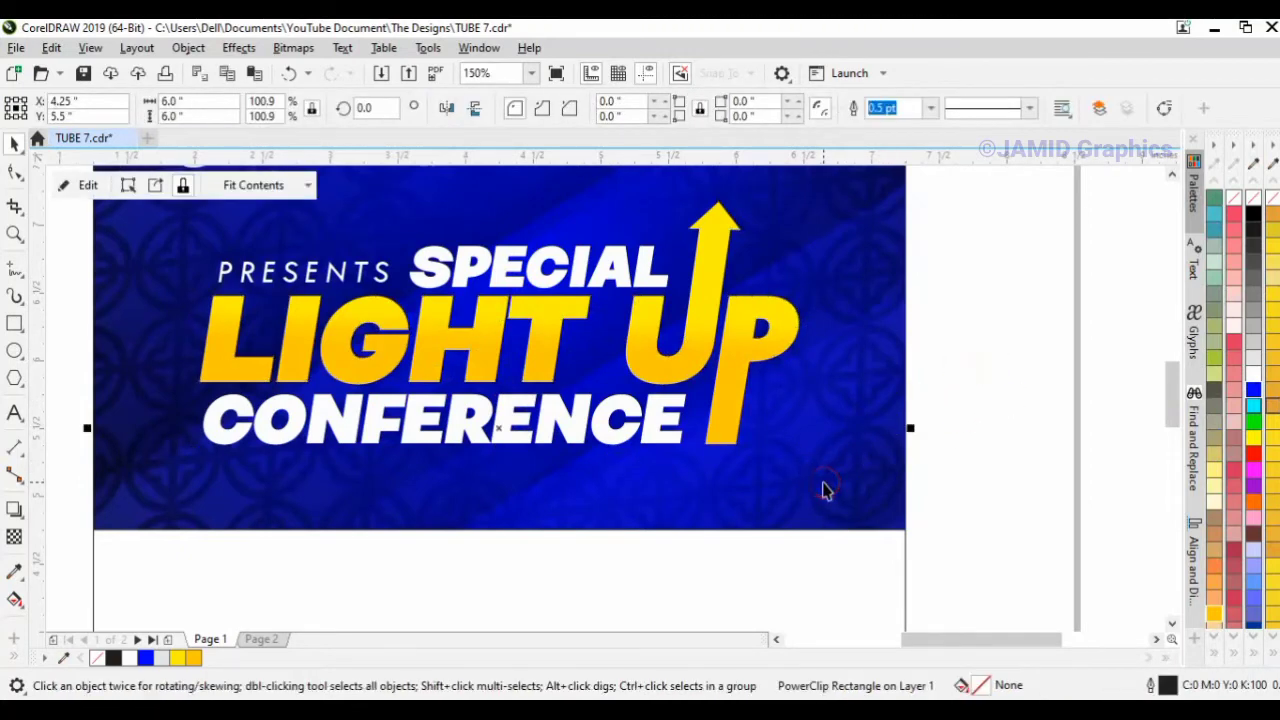
{"action": "scroll", "coordinate": [900, 425], "scroll_direction": "down", "scroll_amount": 3}
{"action": "left_click", "coordinate": [906, 421]}
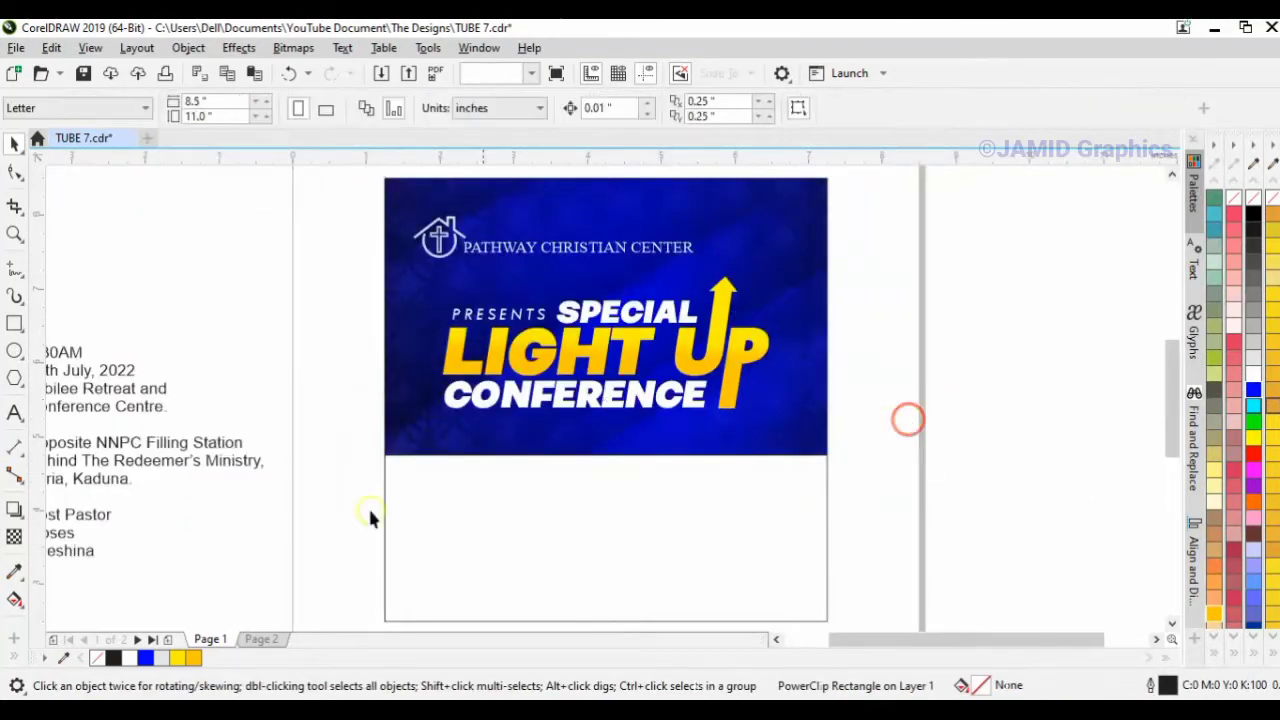
{"action": "left_click", "coordinate": [51, 356]}
{"action": "left_click", "coordinate": [80, 384], "text": "shift"}
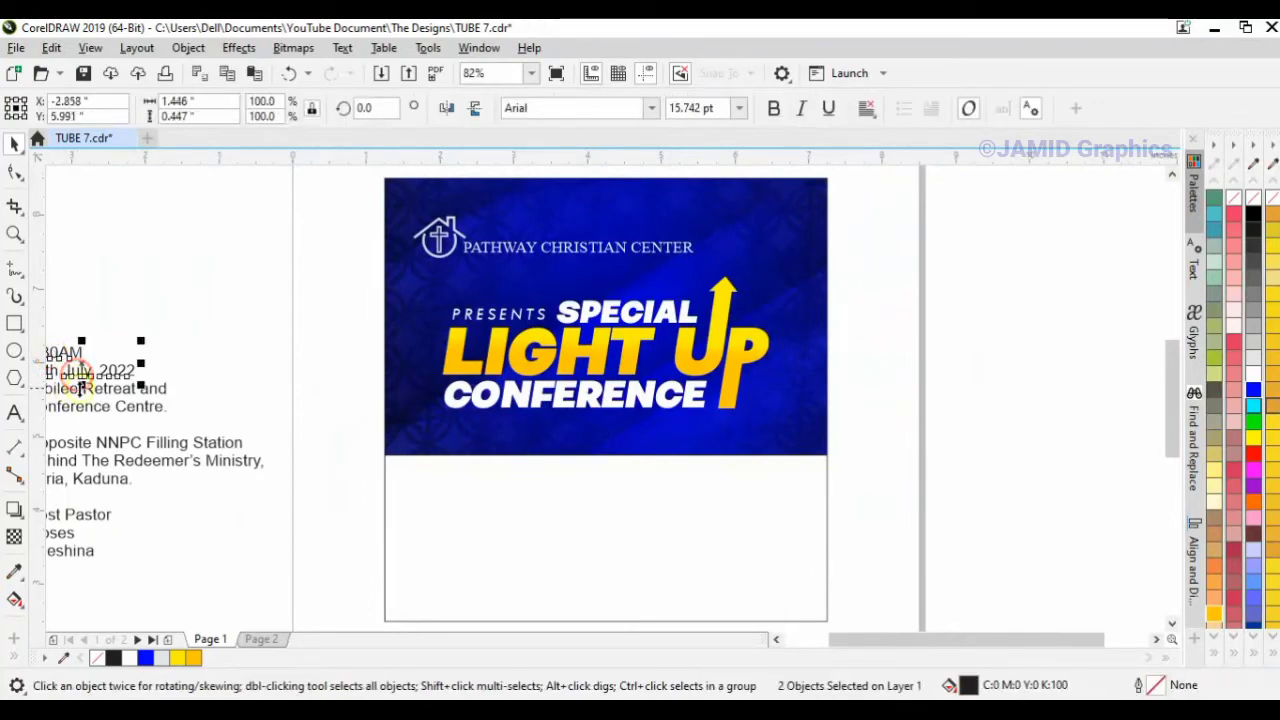
{"action": "left_click", "coordinate": [100, 390], "text": "shift"}
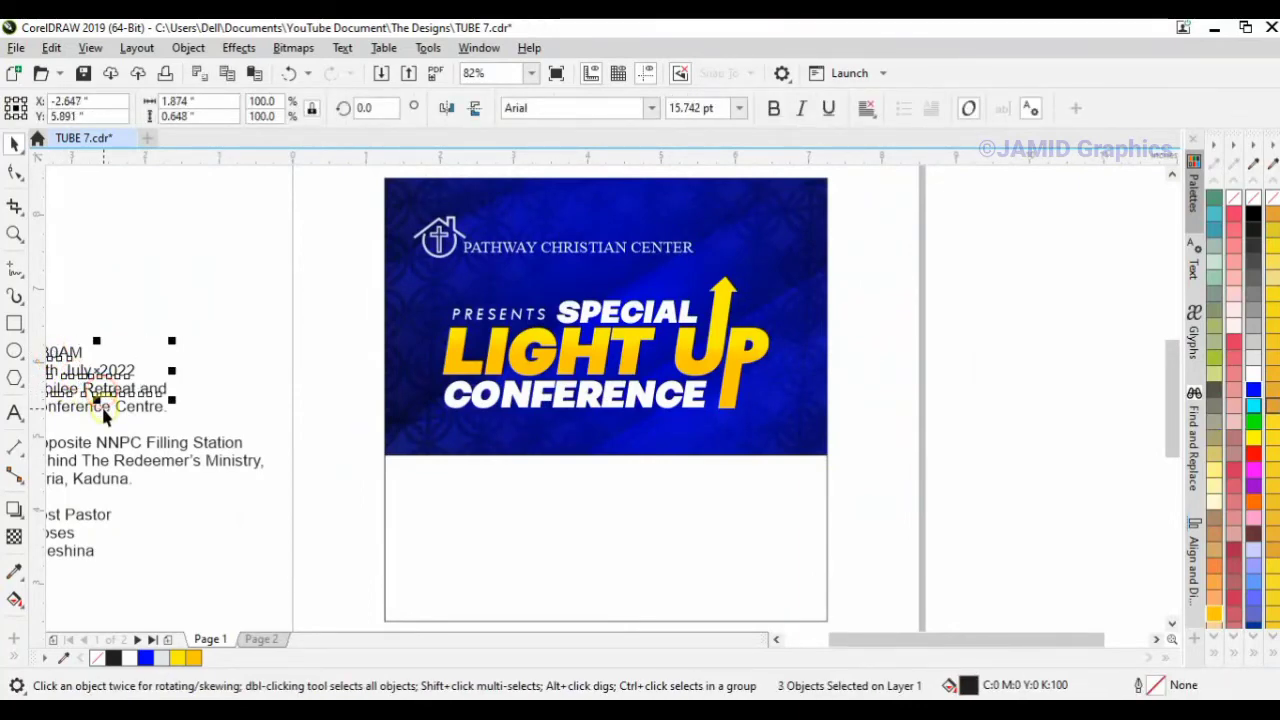
{"action": "left_click", "coordinate": [100, 408], "text": "shift"}
{"action": "left_click_drag", "start_coordinate": [100, 408], "coordinate": [516, 544]}
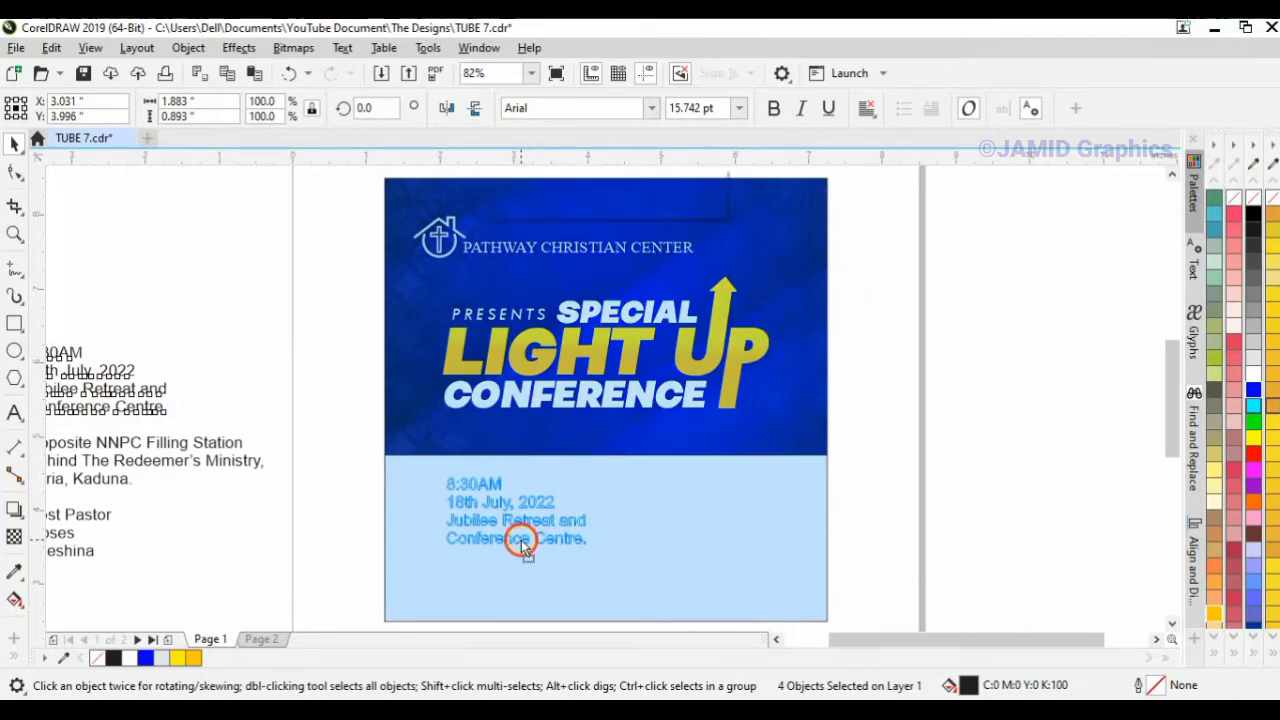
Set the four time, date and venue lines in bold Calibri
{"action": "left_click", "coordinate": [650, 108]}
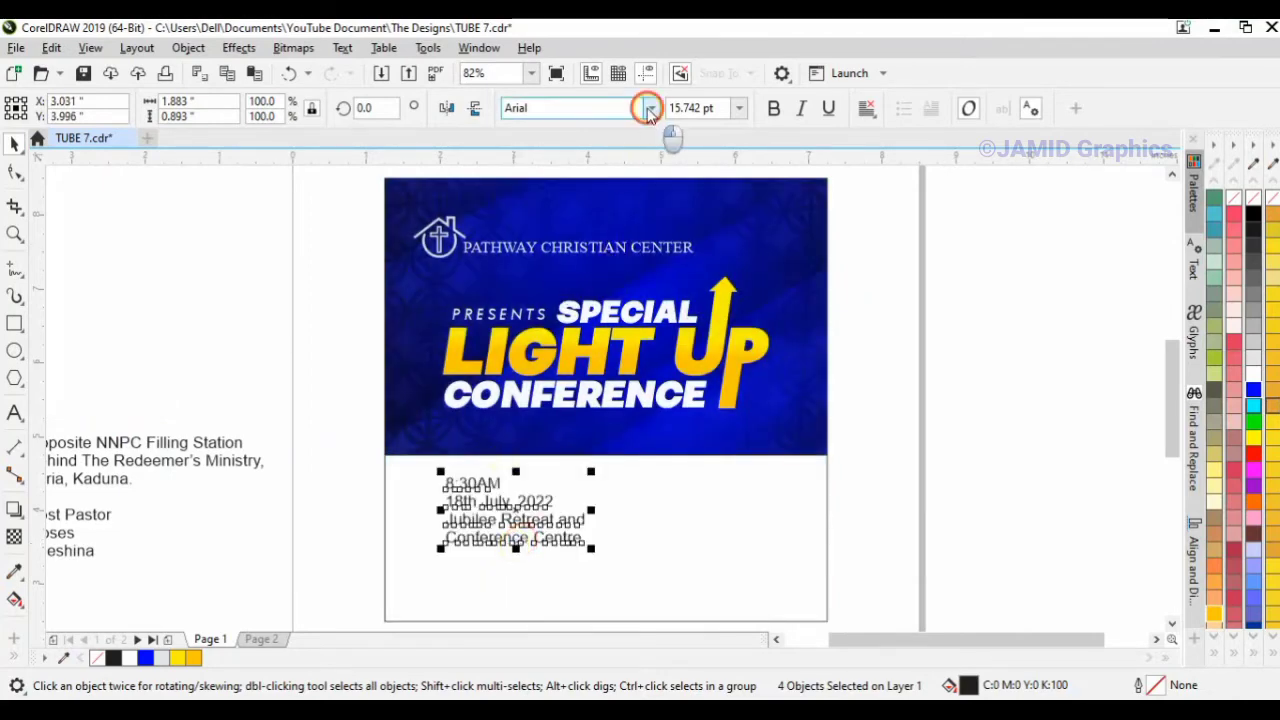
{"action": "left_click", "coordinate": [650, 108]}
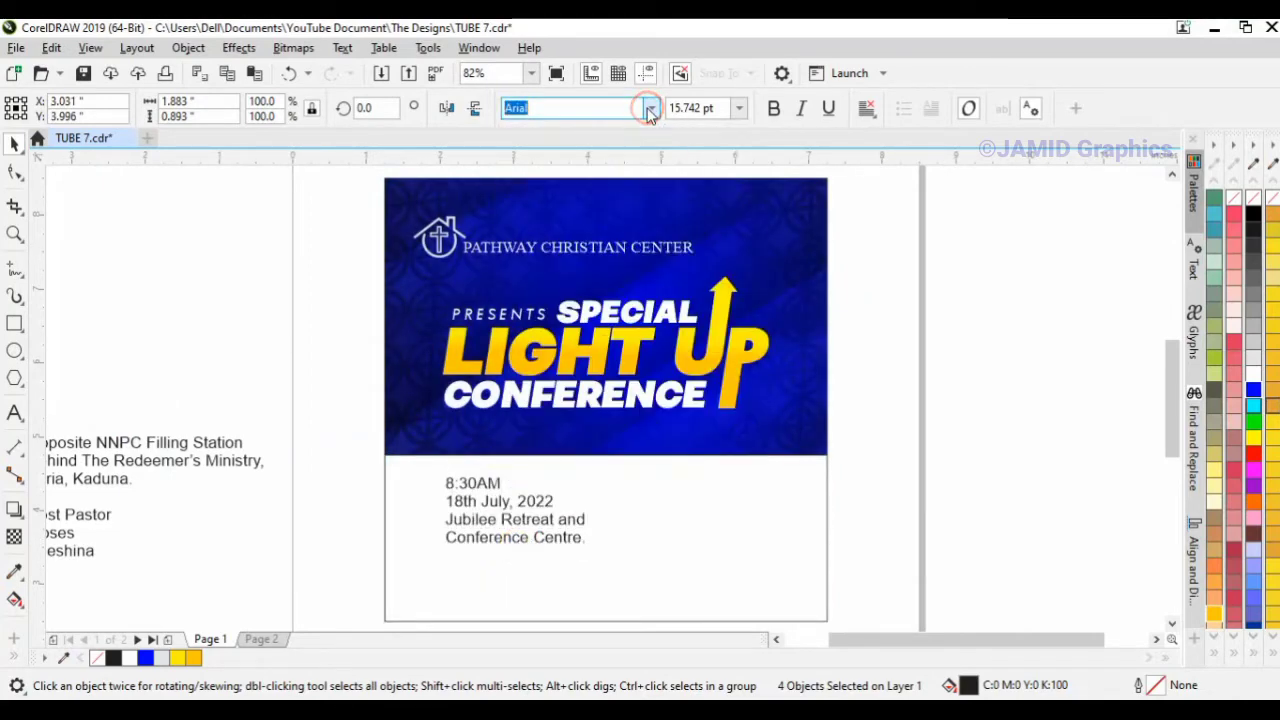
{"action": "left_click", "coordinate": [650, 108]}
{"action": "type", "text": "c"}
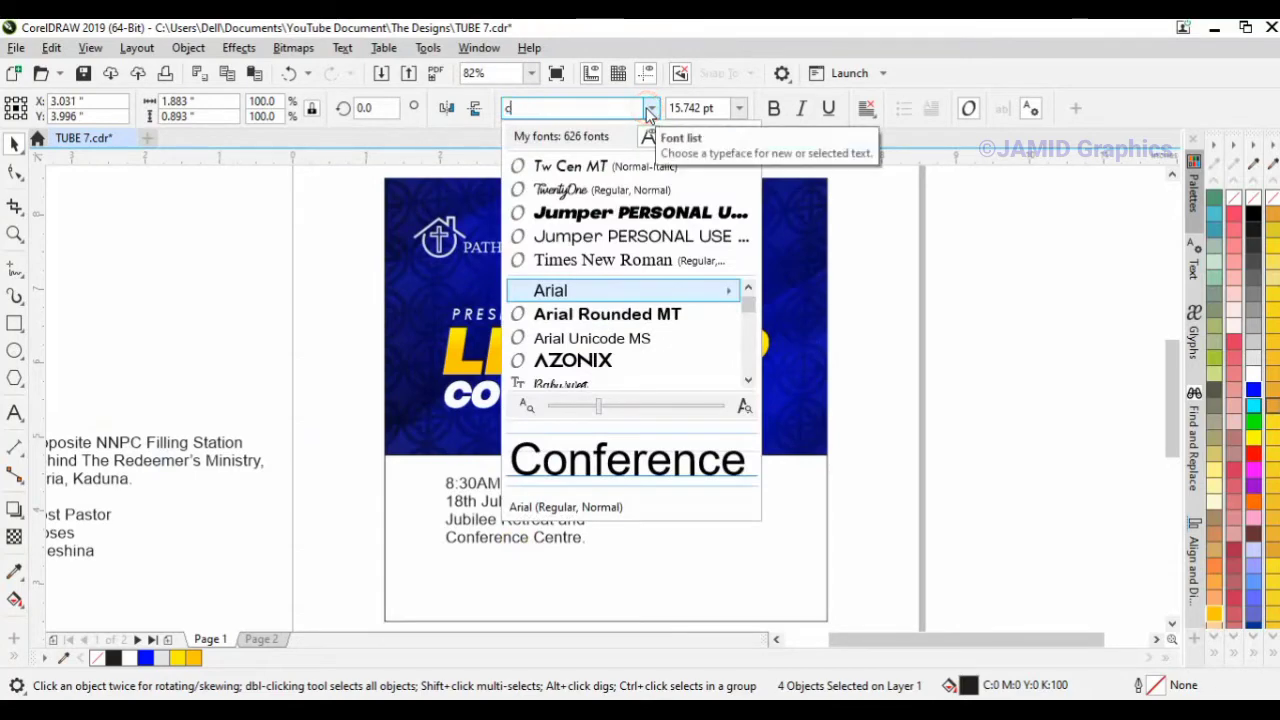
{"action": "type", "text": "ali"}
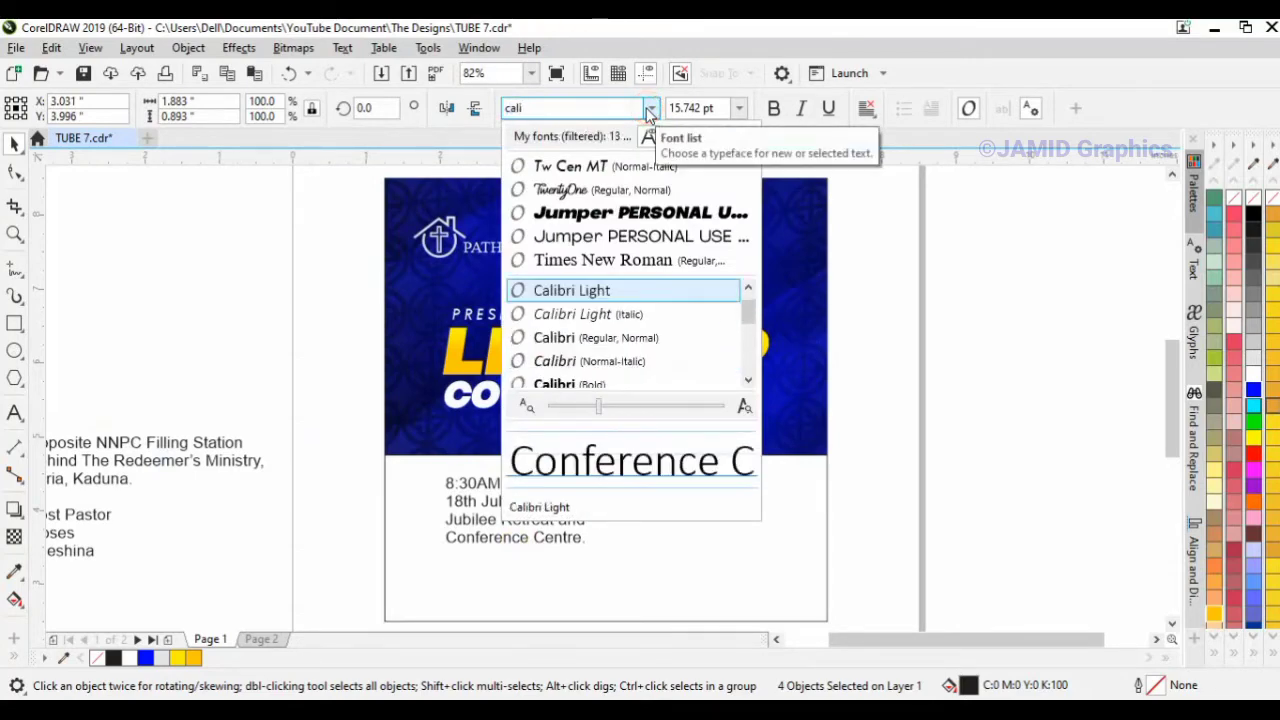
{"action": "left_click", "coordinate": [666, 354]}
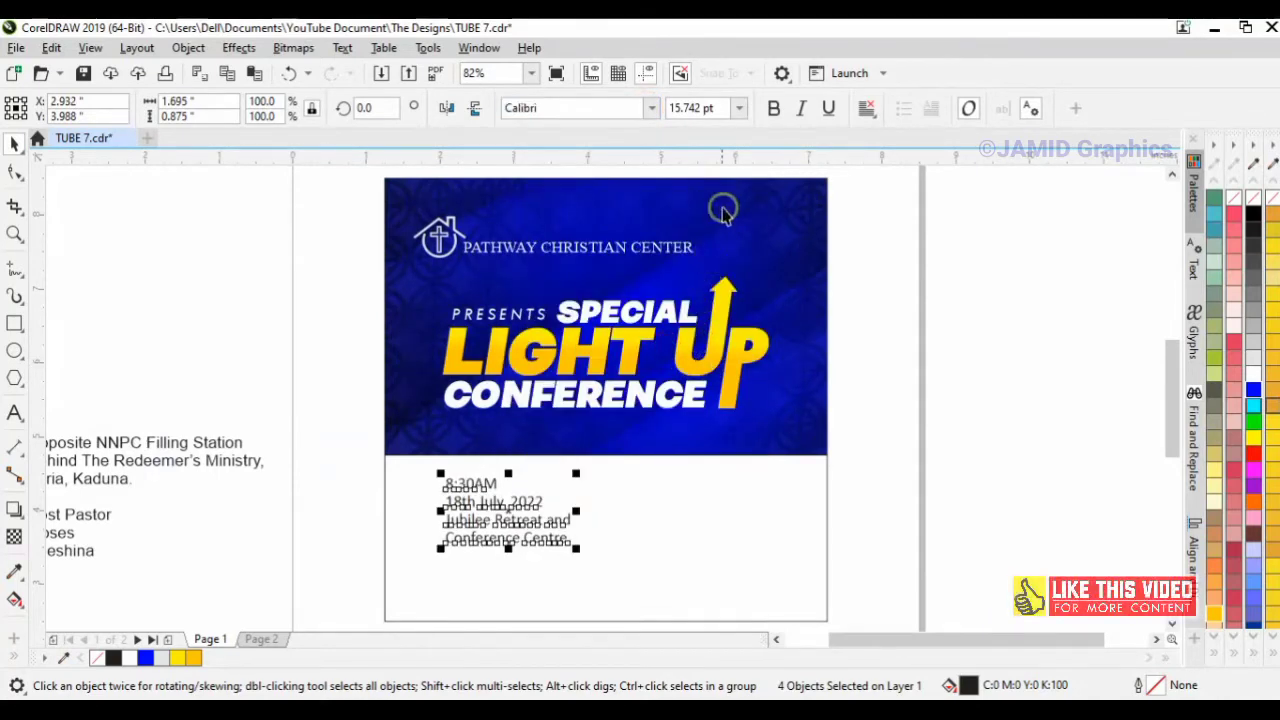
{"action": "left_click", "coordinate": [773, 109]}
Set the font size of the time, date and venue lines to 13 pt
{"action": "left_click", "coordinate": [739, 108]}
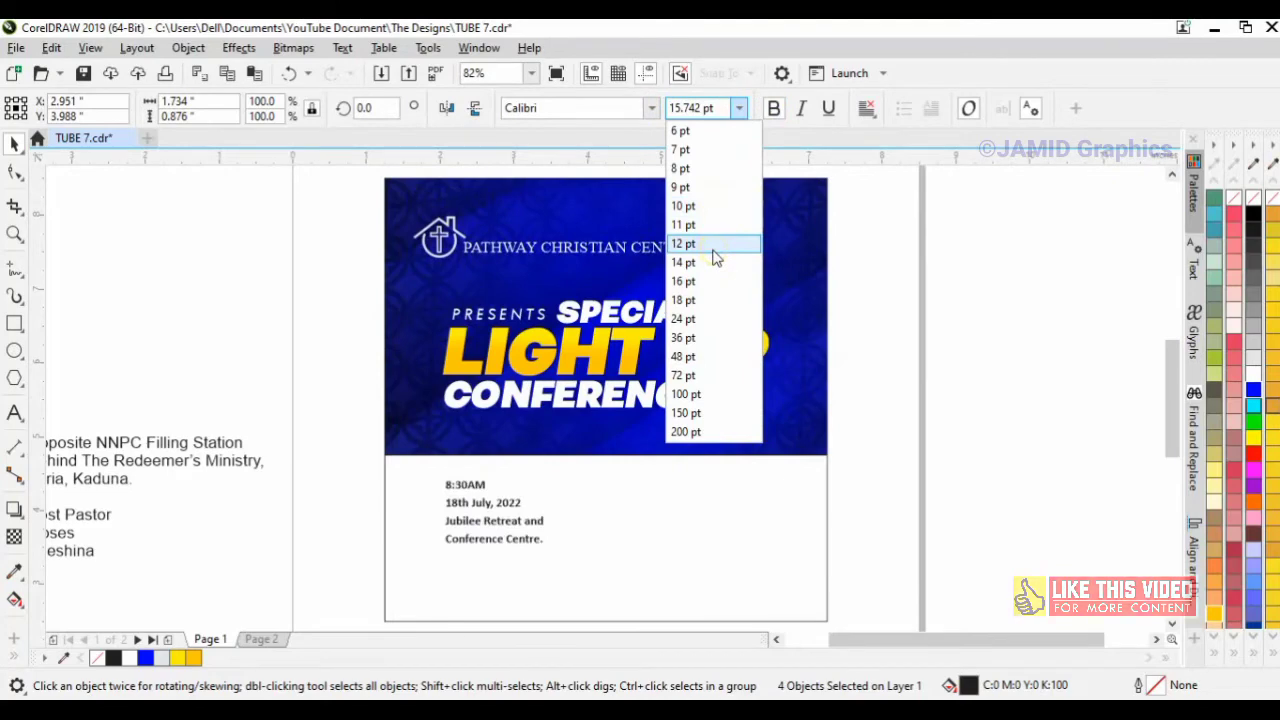
{"action": "left_click", "coordinate": [739, 108]}
{"action": "left_click", "coordinate": [747, 111]}
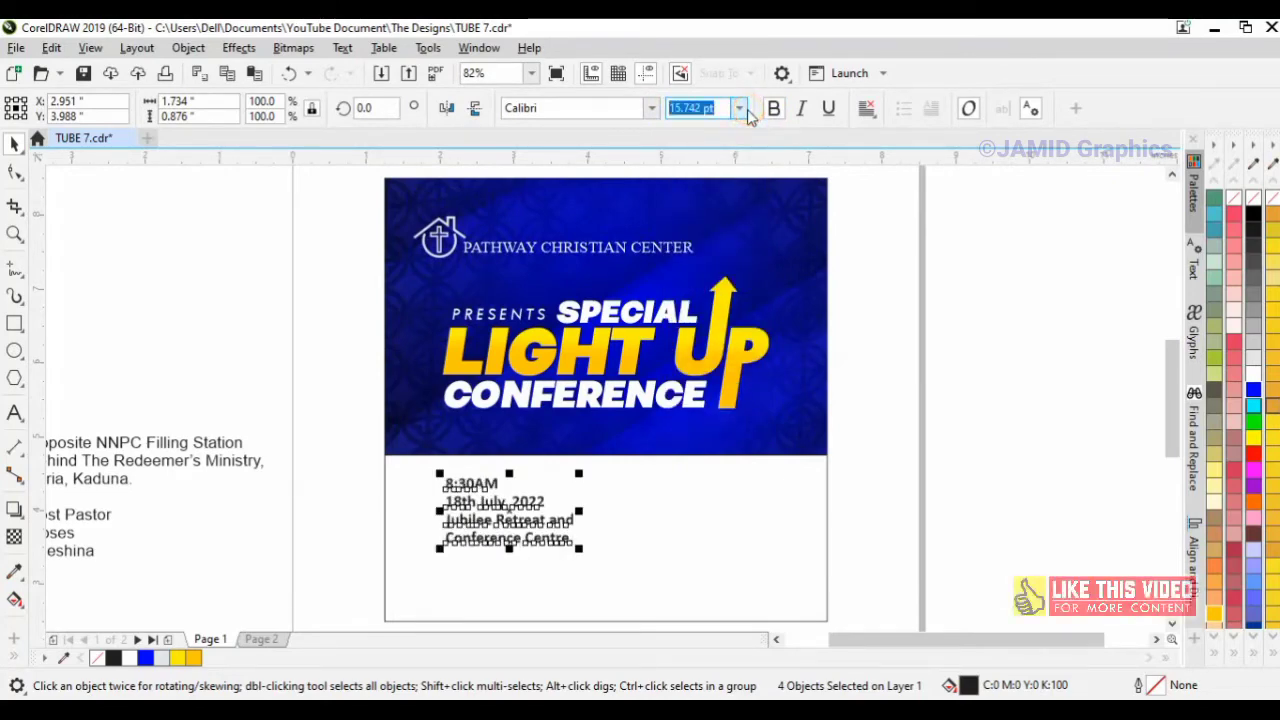
{"action": "type", "text": "13"}
{"action": "key", "text": "Return"}
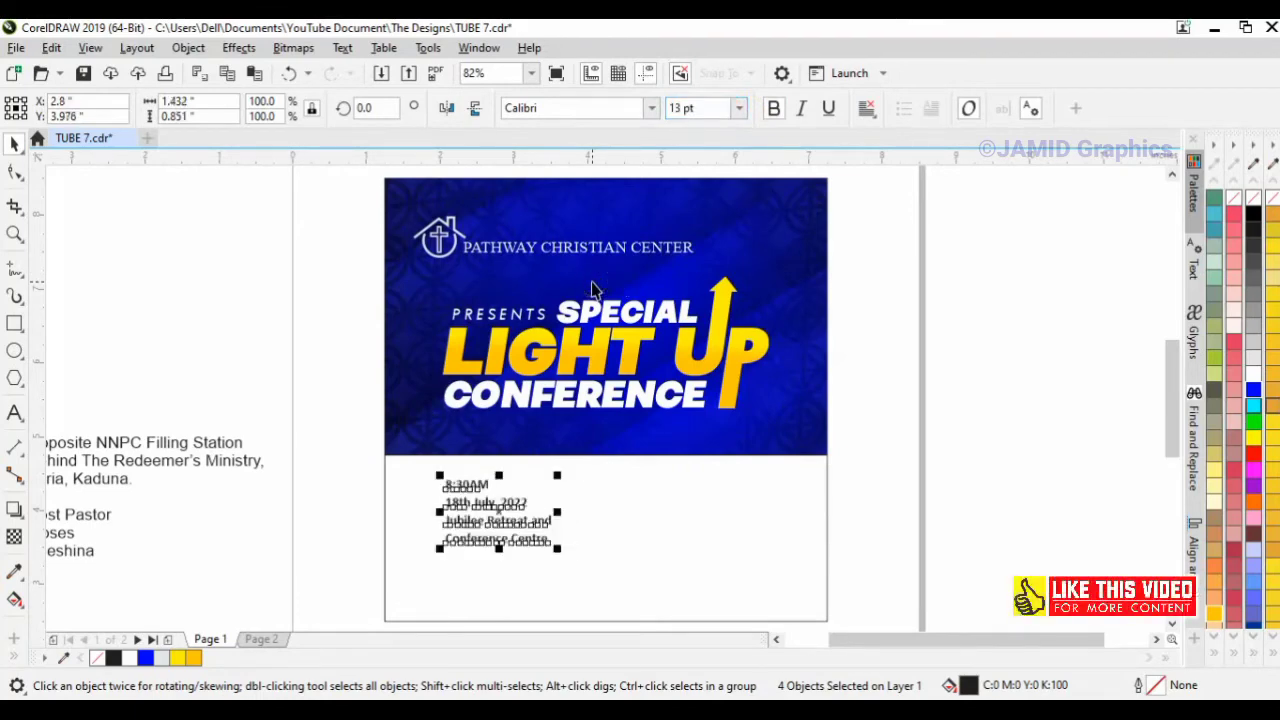
{"action": "left_click", "coordinate": [360, 540]}
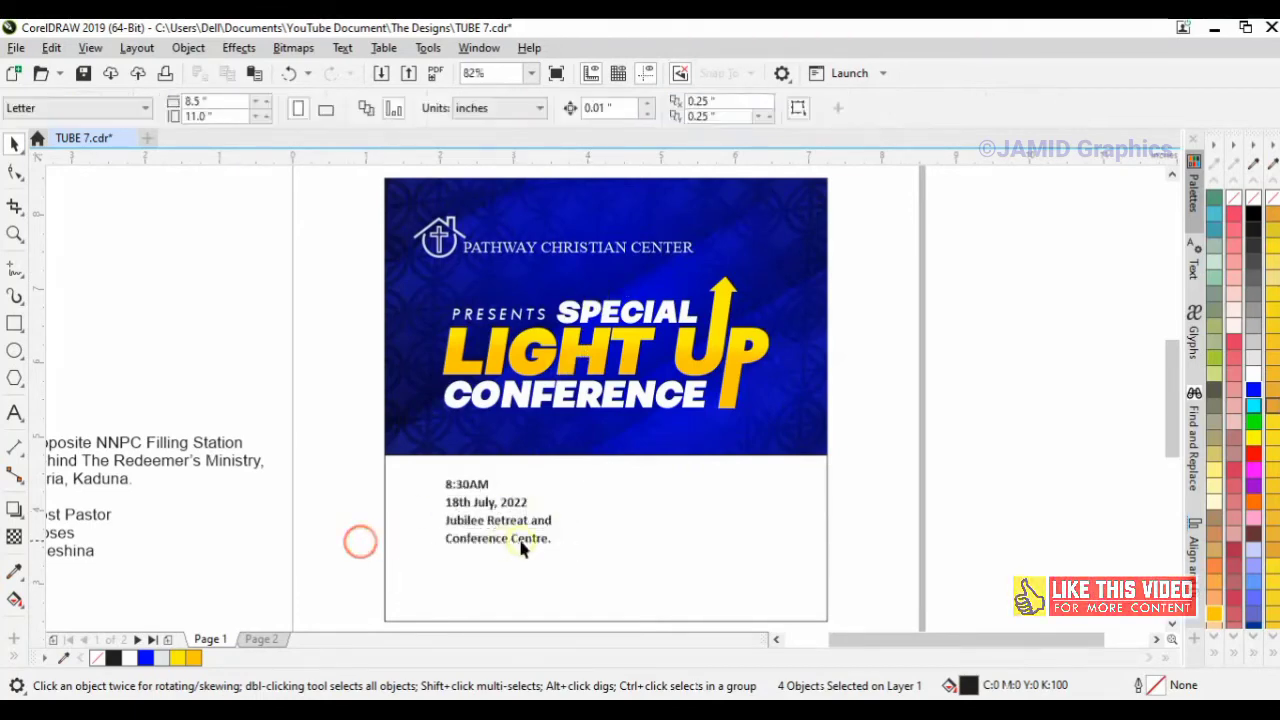
Move the "Jubilee Retreat and" line down, closer to the "Conference Centre." line
{"action": "left_click", "coordinate": [517, 521]}
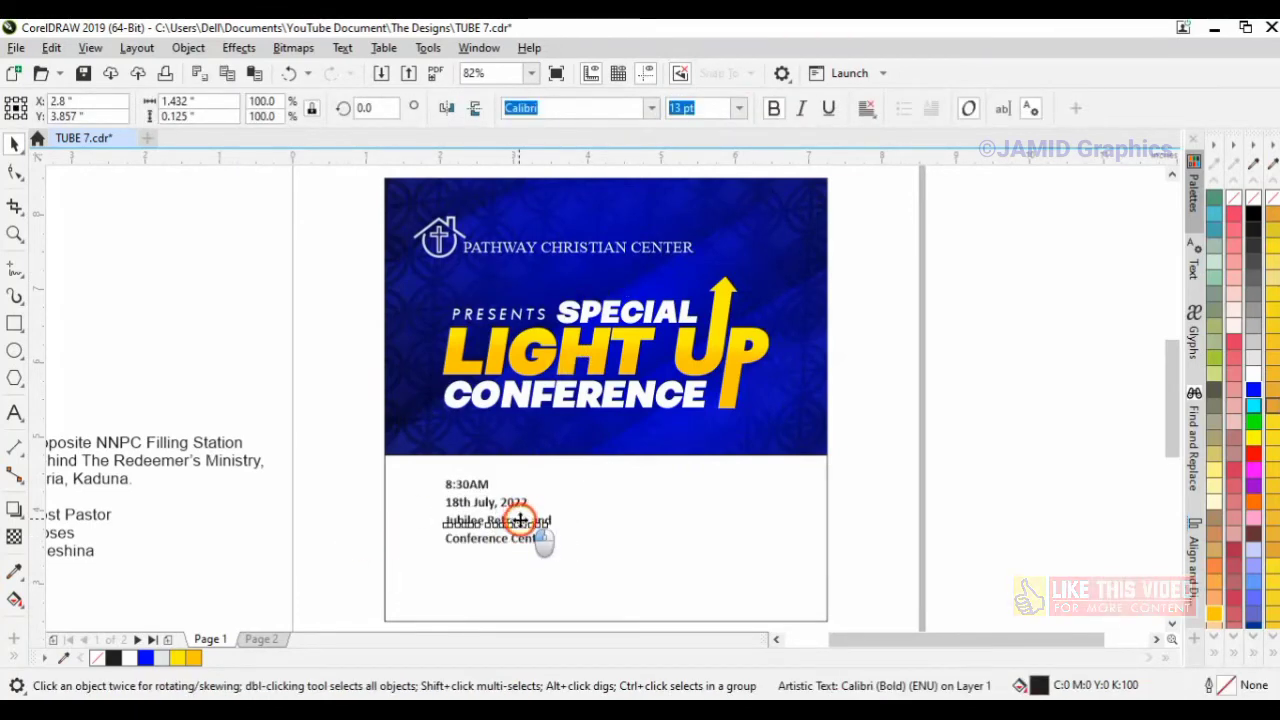
{"action": "left_click_drag", "start_coordinate": [520, 521], "coordinate": [521, 540]}
{"action": "key", "text": "ctrl+z"}
{"action": "scroll", "coordinate": [520, 523], "scroll_direction": "up", "scroll_amount": 2}
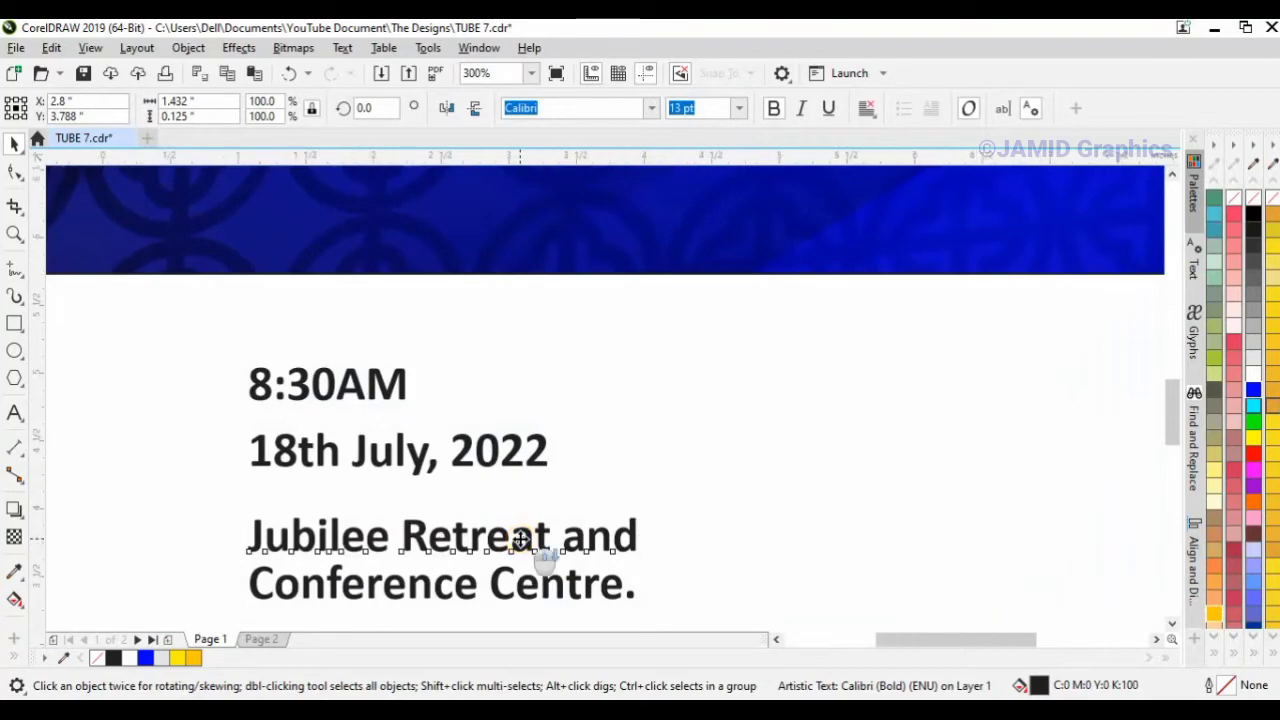
{"action": "scroll", "coordinate": [187, 532], "scroll_direction": "down", "scroll_amount": 3}
{"action": "left_click", "coordinate": [312, 585]}
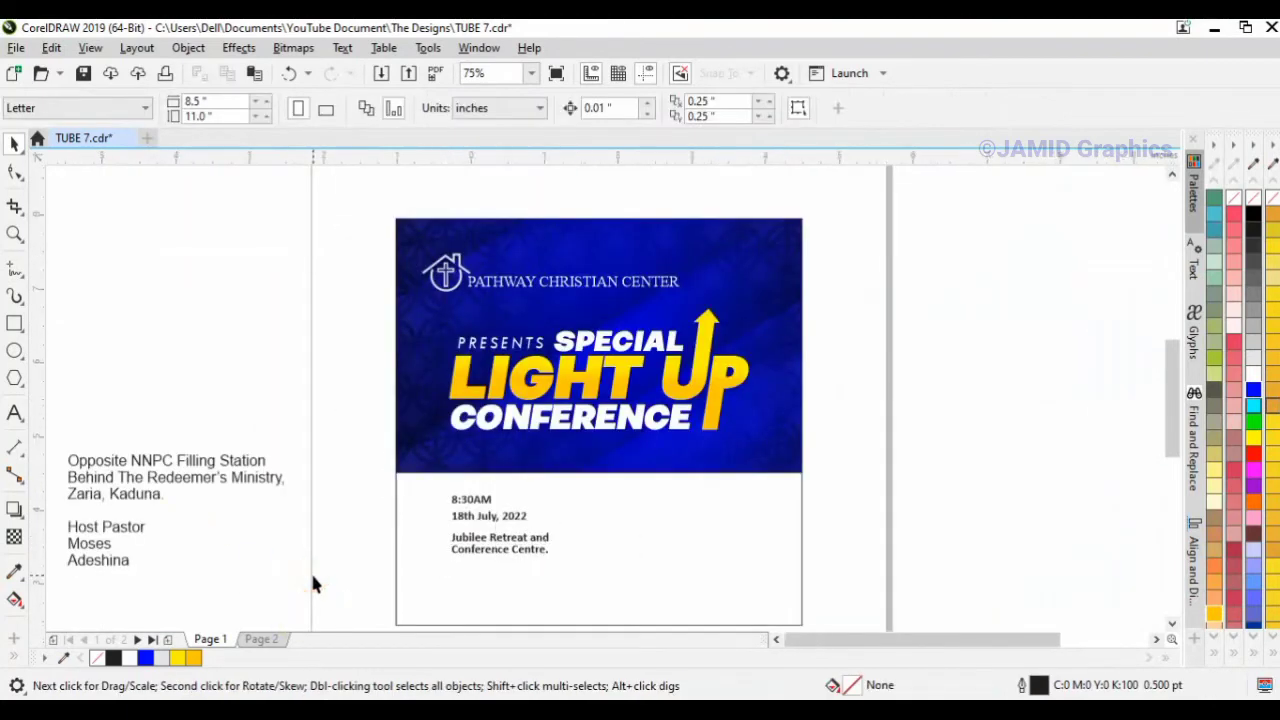
Switch to the Resources folder in File Explorer and copy Icons.eps
{"action": "key", "text": "F4"}
{"action": "key", "text": "alt+Tab"}
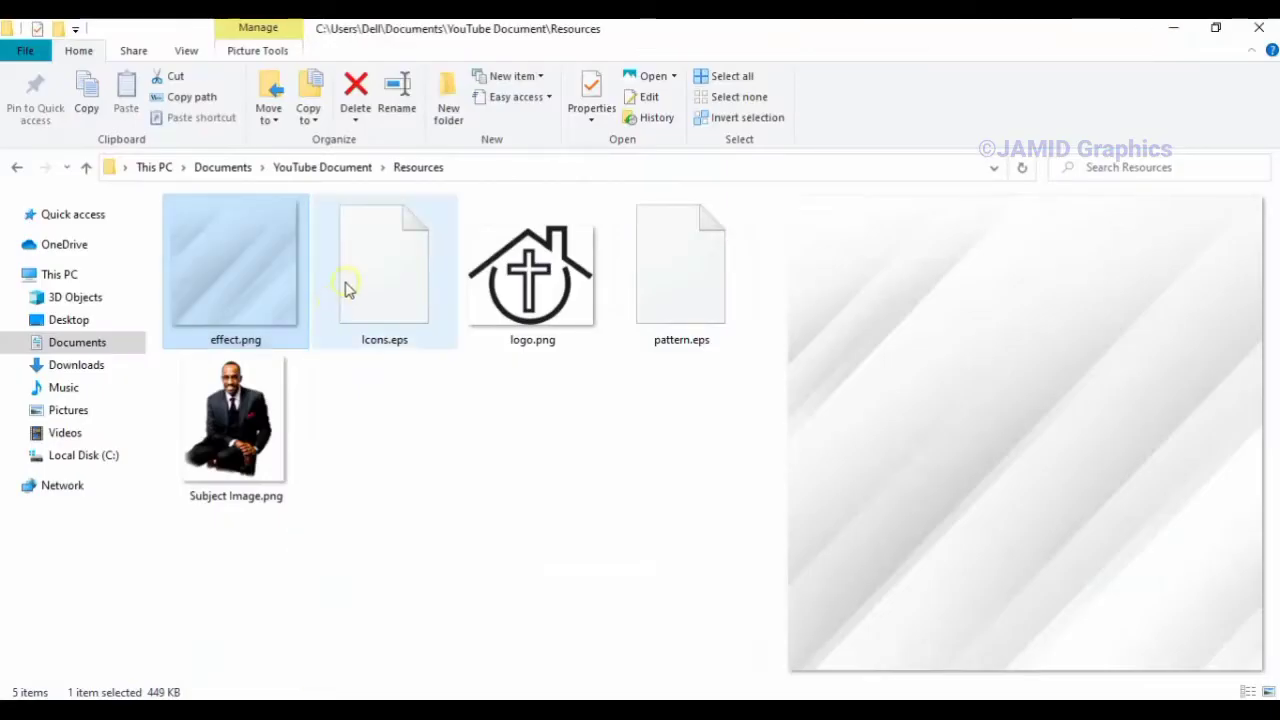
{"action": "left_click", "coordinate": [413, 310]}
{"action": "right_click", "coordinate": [409, 298]}
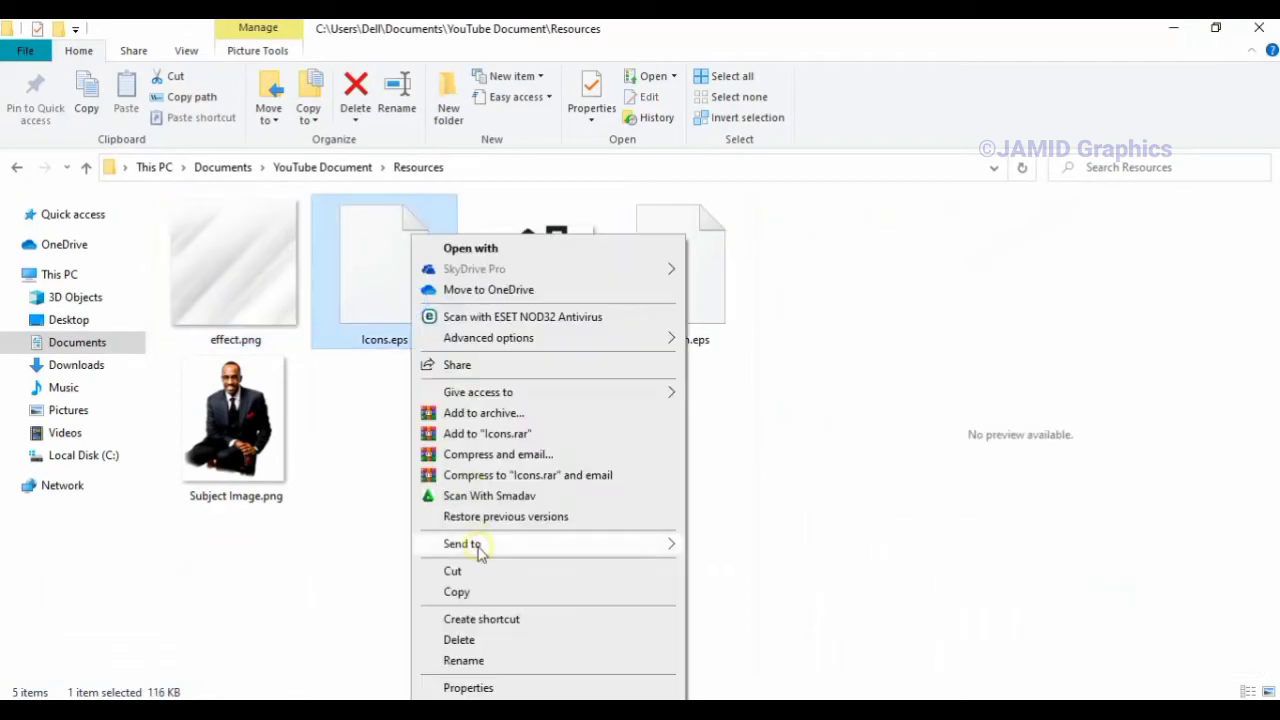
{"action": "left_click", "coordinate": [478, 598]}
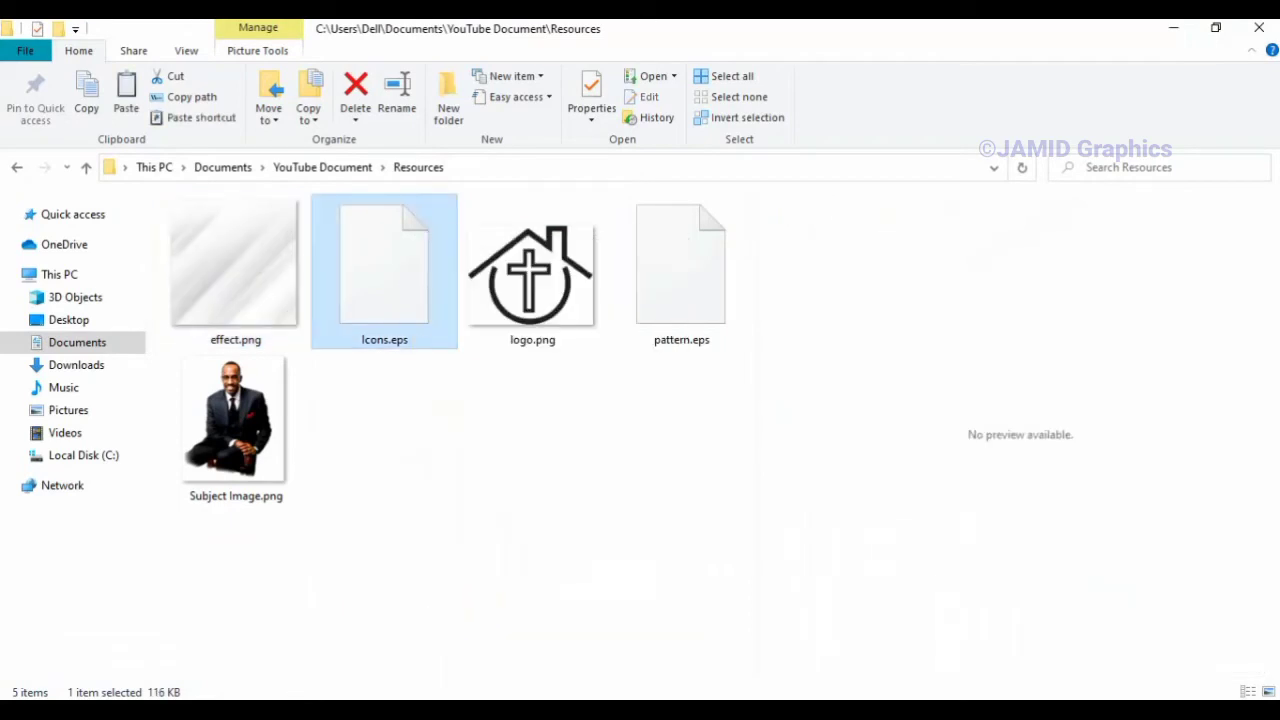
Switch back to CorelDRAW and paste the icons as editable objects, with their text imported as curves
{"action": "left_click", "coordinate": [323, 663]}
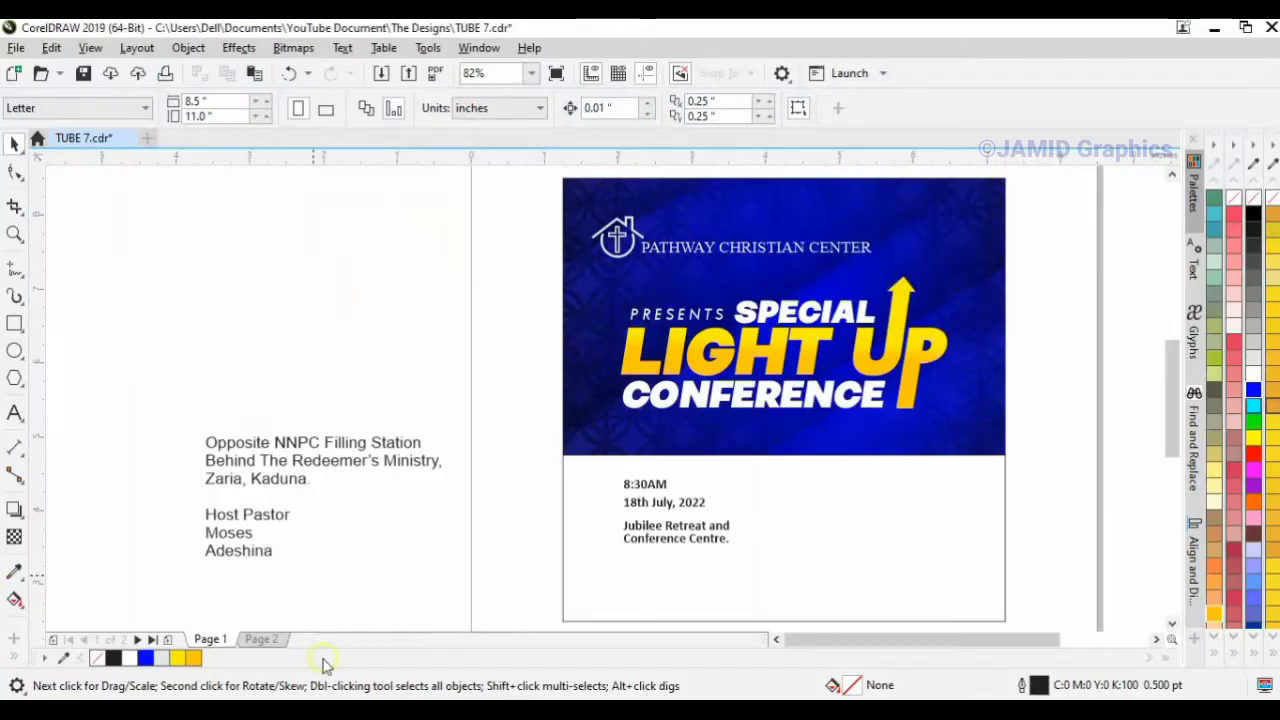
{"action": "right_click", "coordinate": [392, 343]}
{"action": "left_click", "coordinate": [456, 502]}
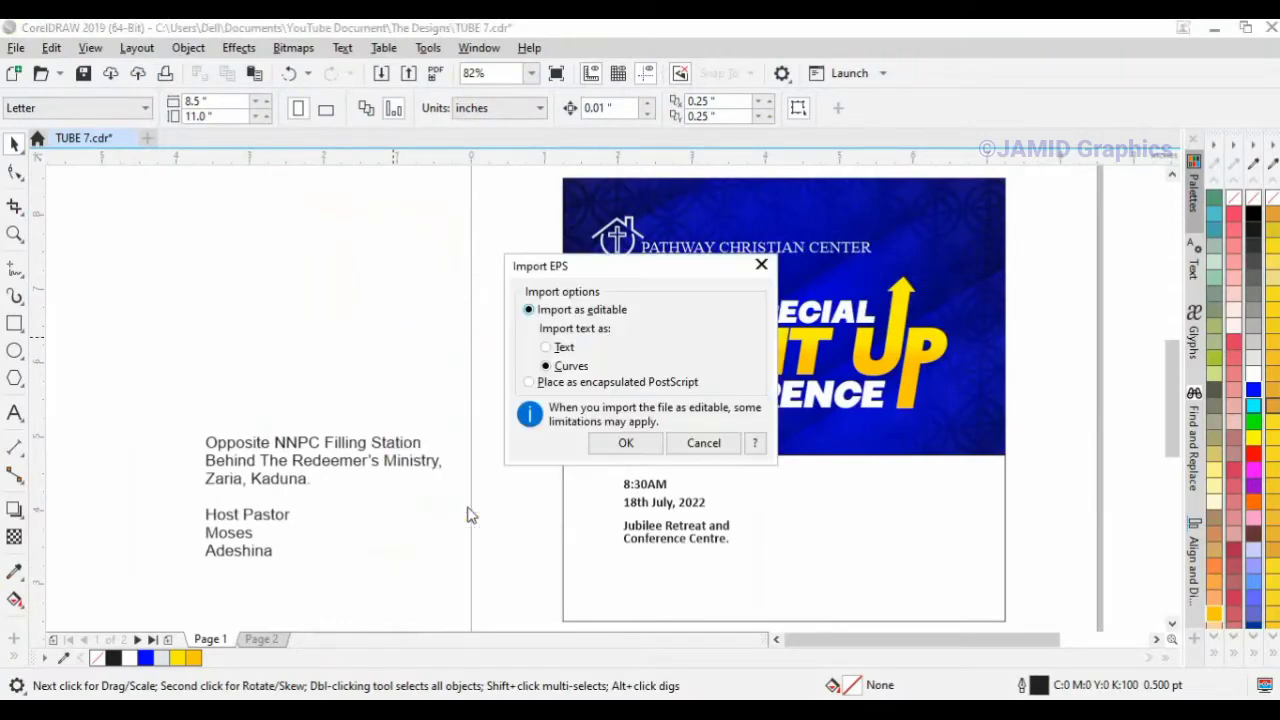
{"action": "left_click", "coordinate": [635, 447]}
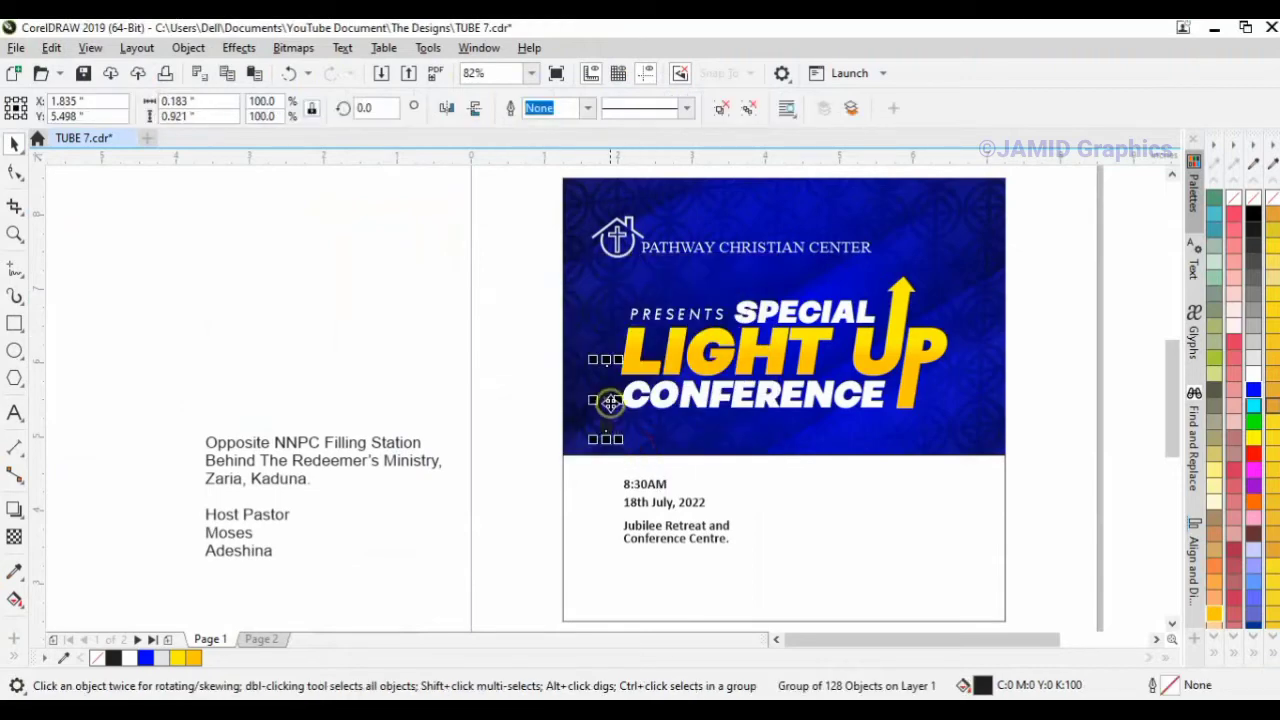
Move the icon group into the white area, just in front of the time, date and venue lines
{"action": "left_click_drag", "start_coordinate": [607, 399], "coordinate": [628, 528]}
{"action": "key", "text": "ctrl+z"}
{"action": "left_click_drag", "start_coordinate": [490, 506], "coordinate": [617, 512]}
{"action": "scroll", "coordinate": [614, 508], "scroll_direction": "up", "scroll_amount": 3}
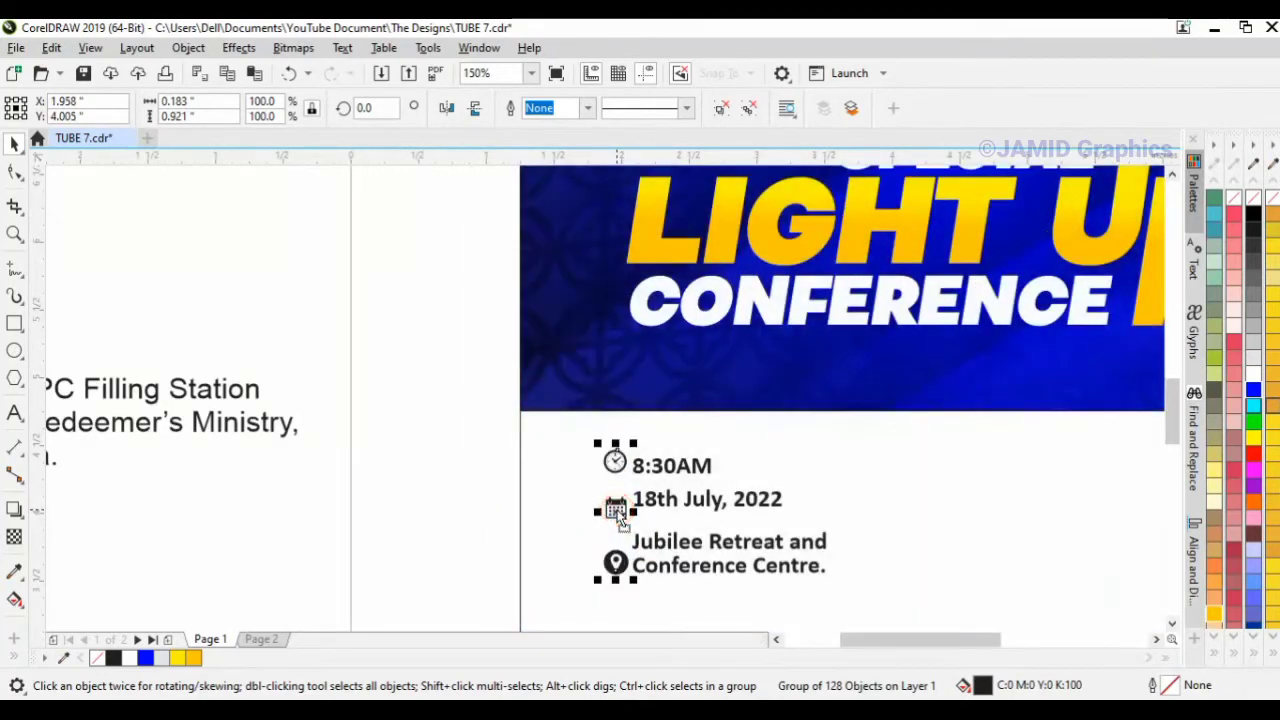
Move the 8:30AM text up slightly so it lines up with the clock icon
{"action": "left_click", "coordinate": [660, 500]}
{"action": "mouse_move", "coordinate": [660, 472]}
{"action": "left_mouse_down"}
{"action": "mouse_move", "coordinate": [655, 455]}
{"action": "mouse_move", "coordinate": [678, 472]}
{"action": "left_mouse_up"}
{"action": "scroll", "coordinate": [660, 462], "scroll_direction": "up", "scroll_amount": 4}
{"action": "scroll", "coordinate": [678, 472], "scroll_direction": "down", "scroll_amount": 2}
{"action": "scroll", "coordinate": [662, 585], "scroll_direction": "down", "scroll_amount": 2}
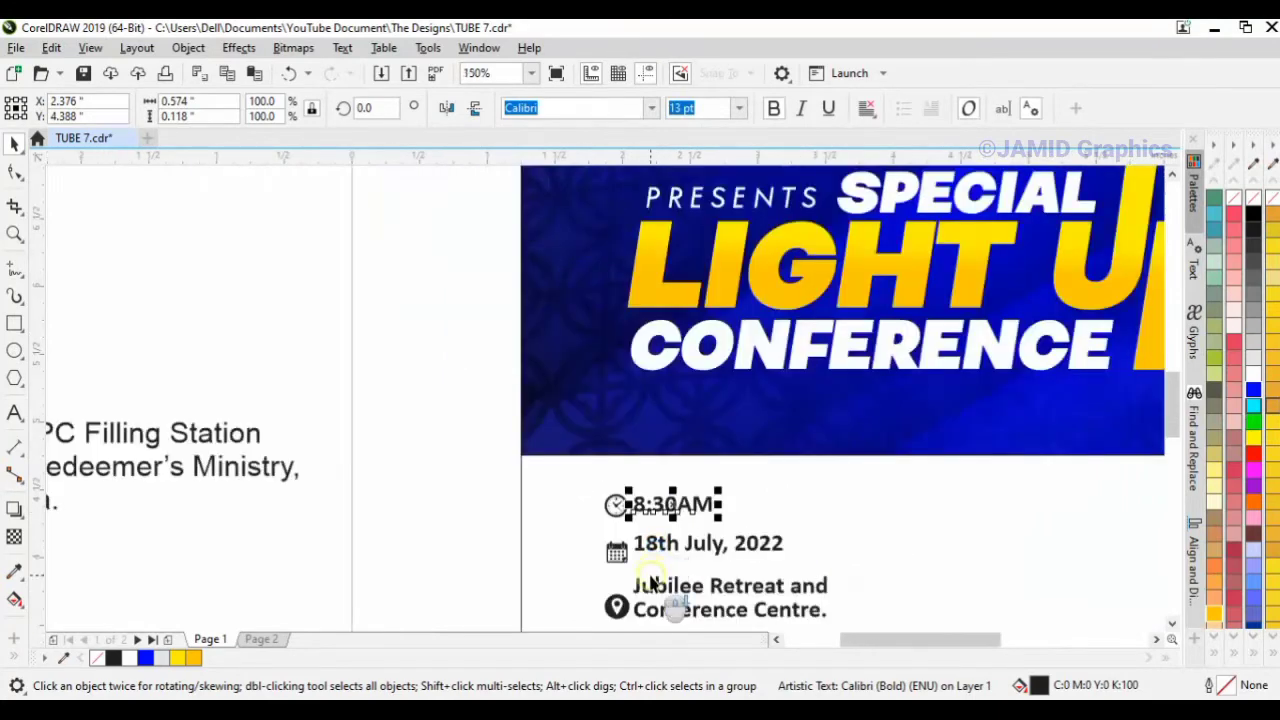
Lower the two venue lines to the location icon and the 18th July, 2022 text to the calendar icon
{"action": "scroll", "coordinate": [657, 600], "scroll_direction": "up", "scroll_amount": 2}
{"action": "left_click", "coordinate": [665, 606]}
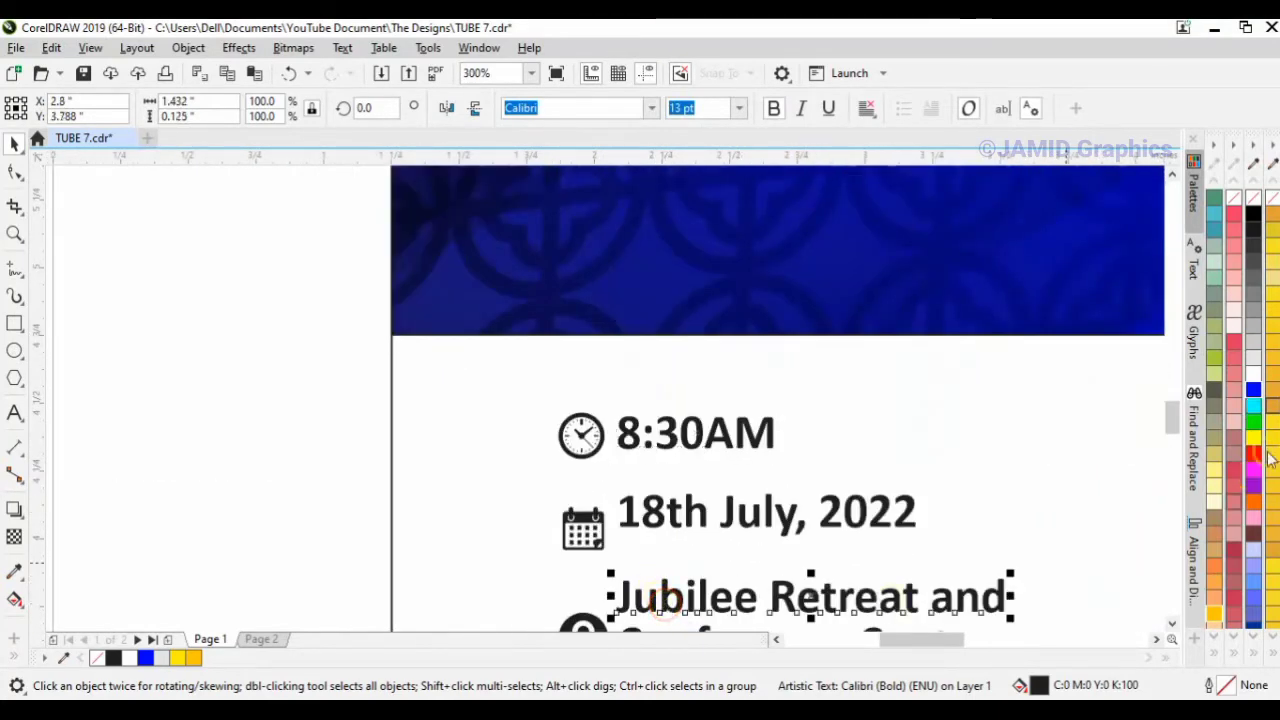
{"action": "left_click_drag", "start_coordinate": [1171, 420], "coordinate": [1170, 445]}
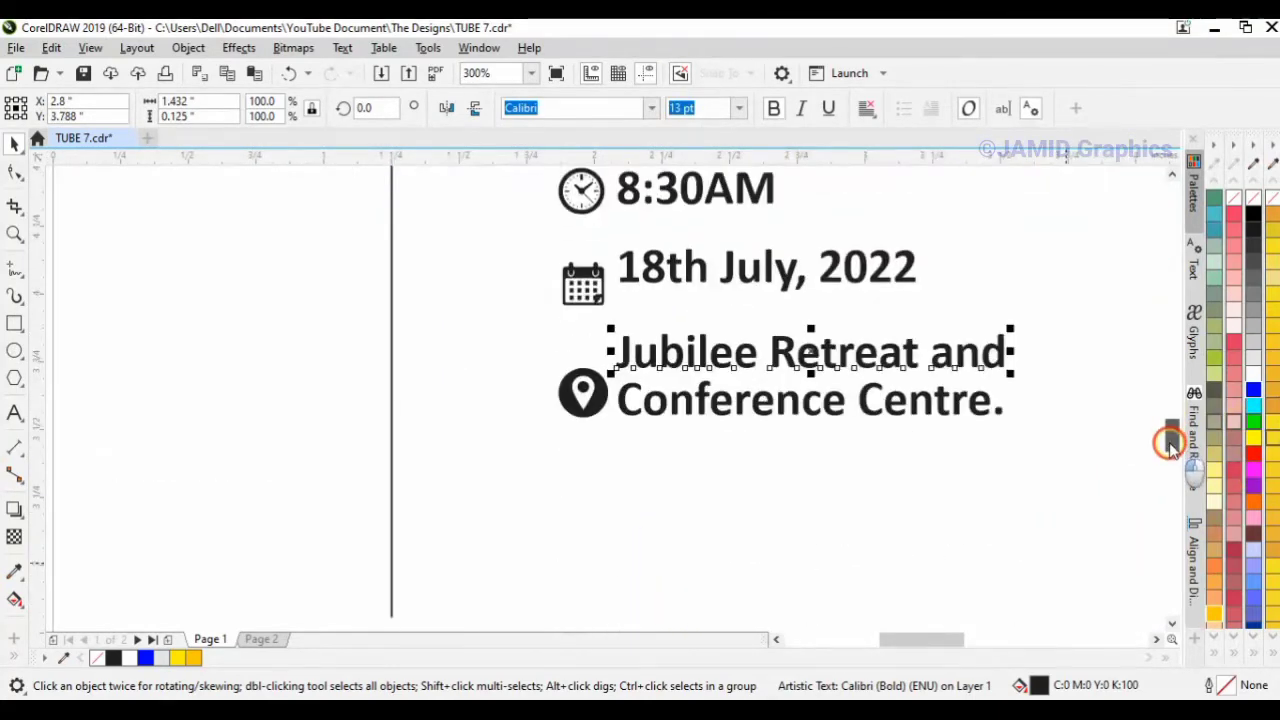
{"action": "left_click", "coordinate": [702, 400], "text": "shift"}
{"action": "left_click_drag", "start_coordinate": [702, 400], "coordinate": [712, 442]}
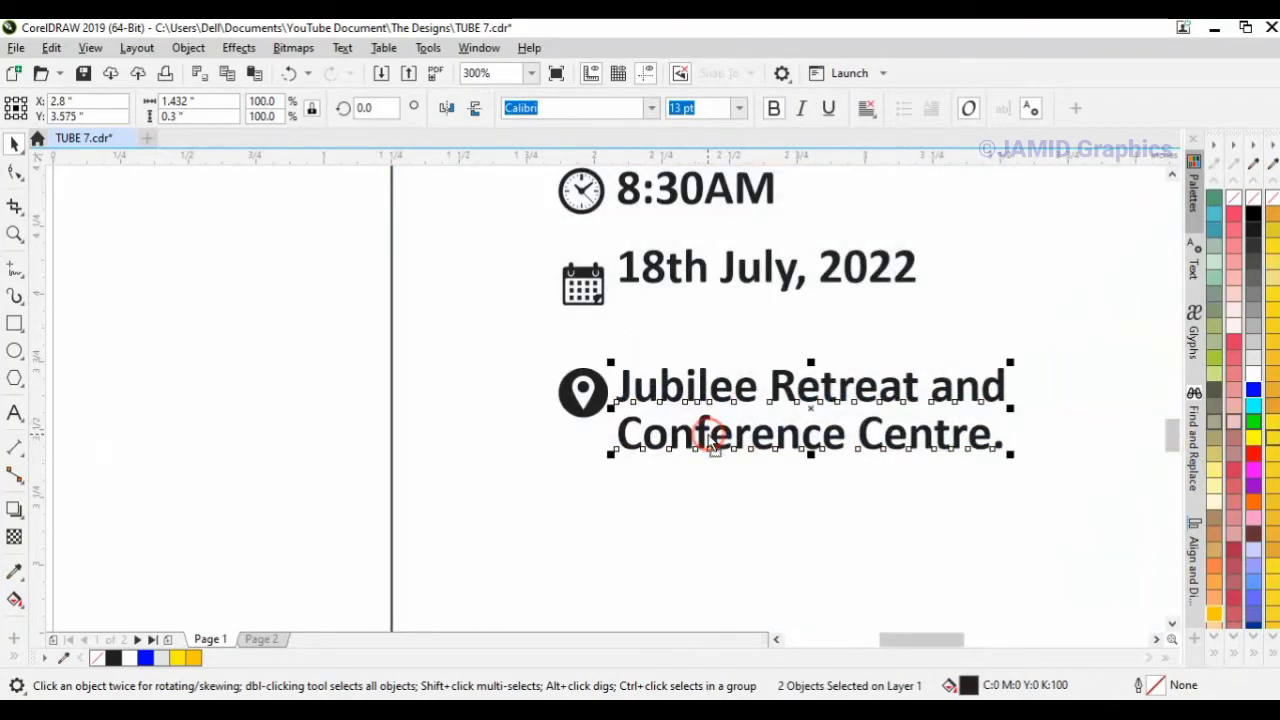
{"action": "left_click", "coordinate": [674, 272]}
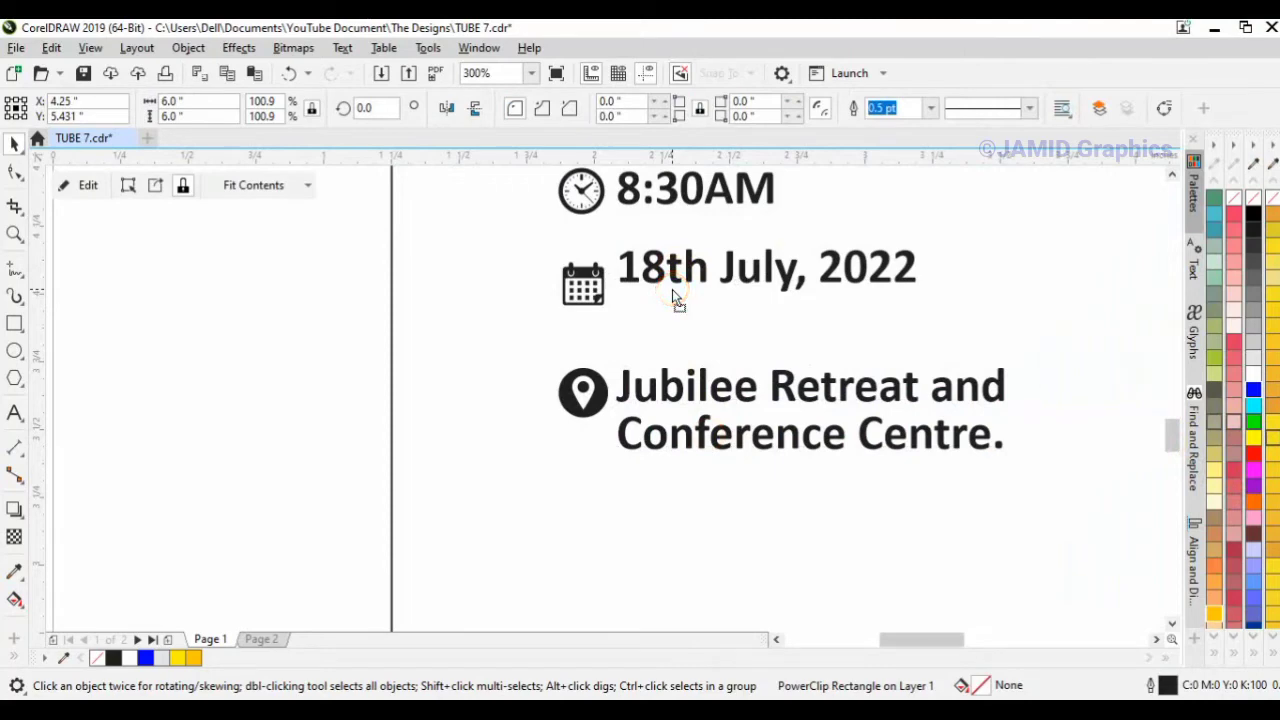
{"action": "left_click_drag", "start_coordinate": [674, 284], "coordinate": [686, 285]}
Shift the icon group slightly away from the text and fill it with red
{"action": "left_click", "coordinate": [585, 285]}
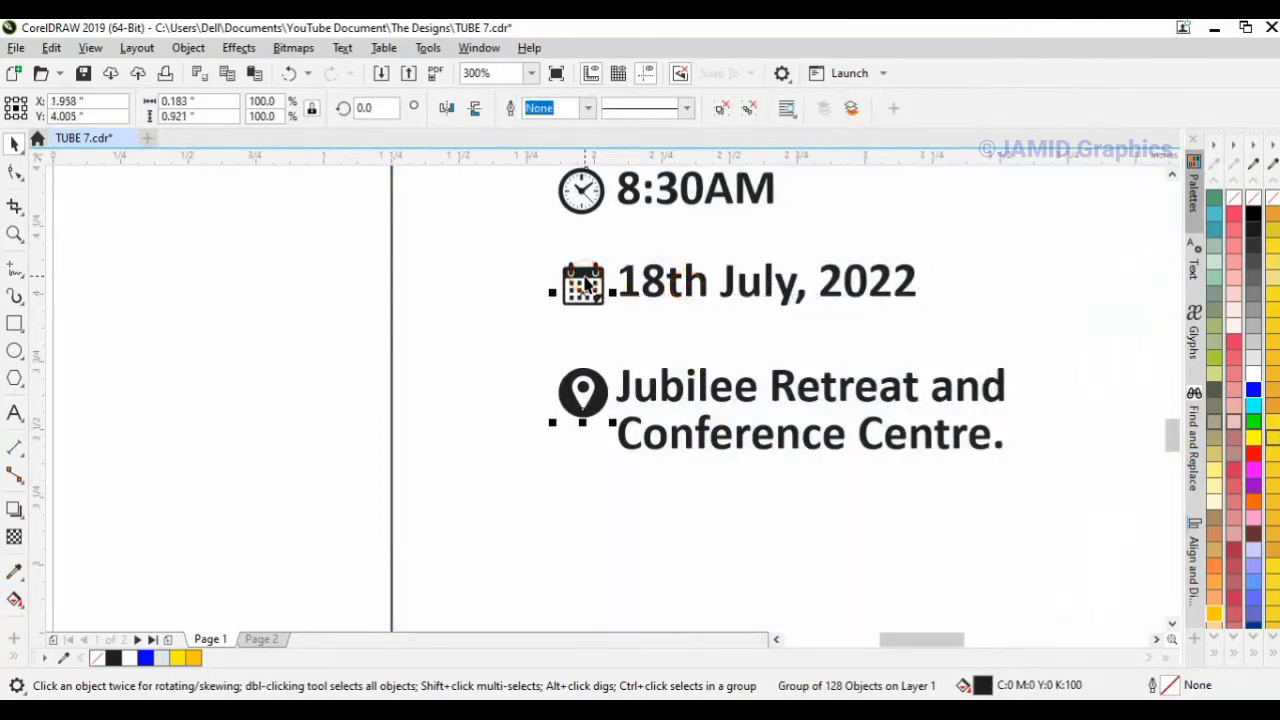
{"action": "left_click_drag", "start_coordinate": [585, 285], "coordinate": [568, 284]}
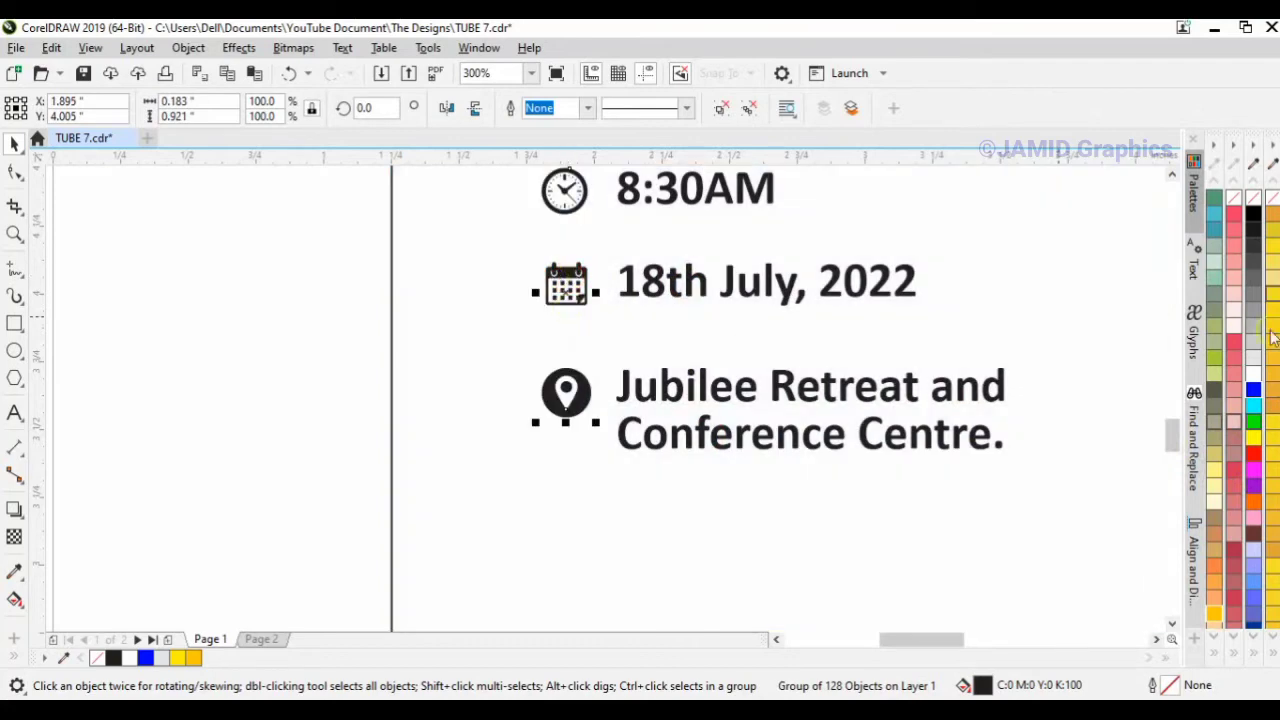
{"action": "left_click", "coordinate": [1252, 452]}
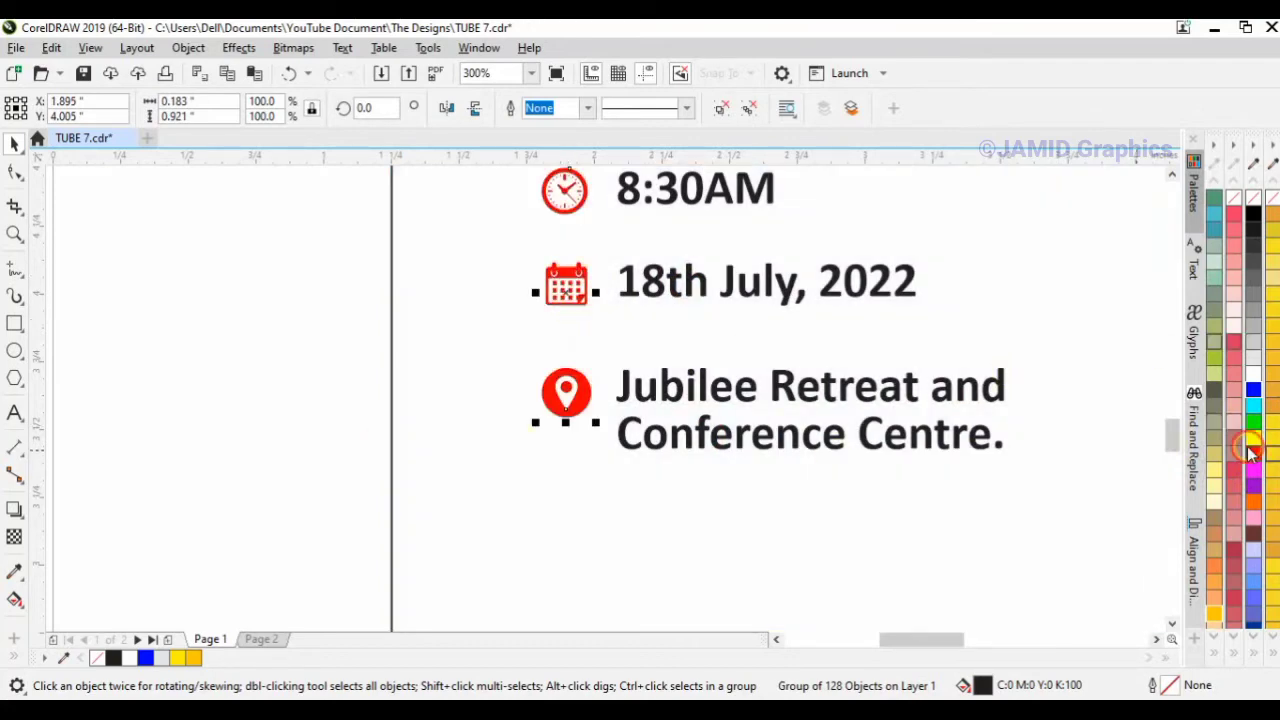
{"action": "left_click", "coordinate": [261, 458]}
{"action": "scroll", "coordinate": [250, 466], "scroll_direction": "down", "scroll_amount": 2}
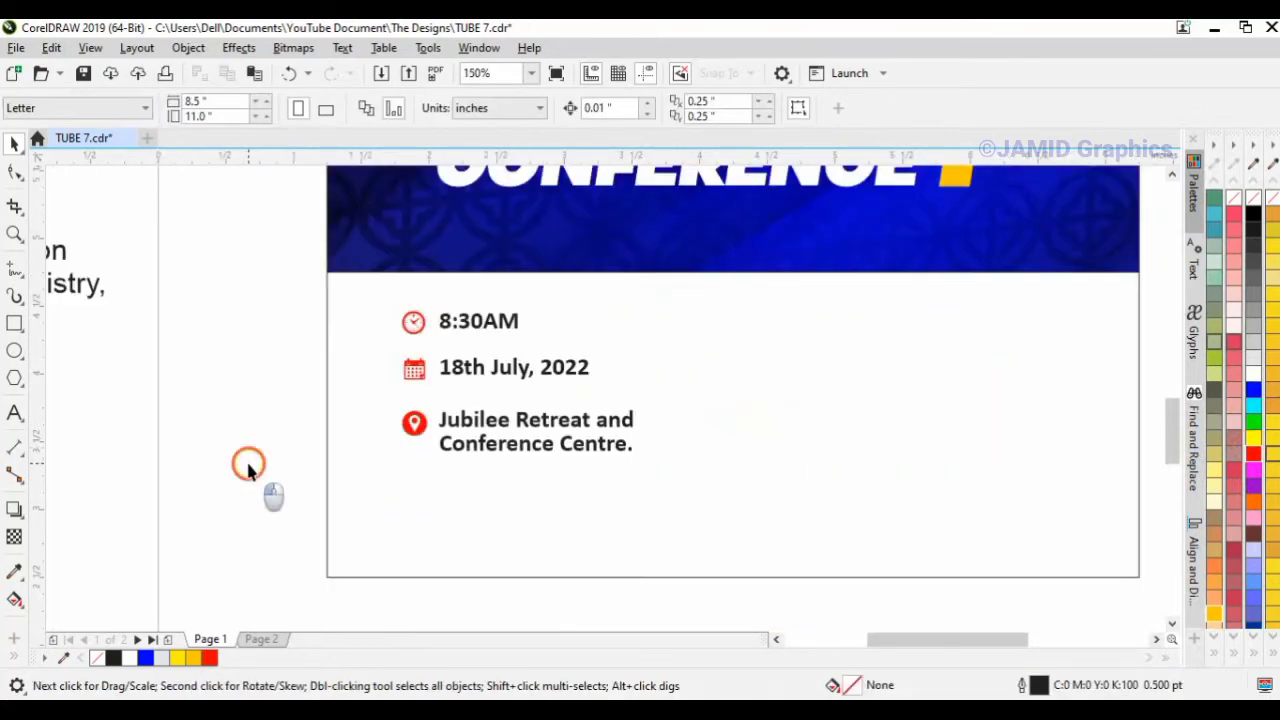
Move the icons and the event detail lines together slightly upward in the white area
{"action": "left_click_drag", "start_coordinate": [774, 336], "coordinate": [749, 277]}
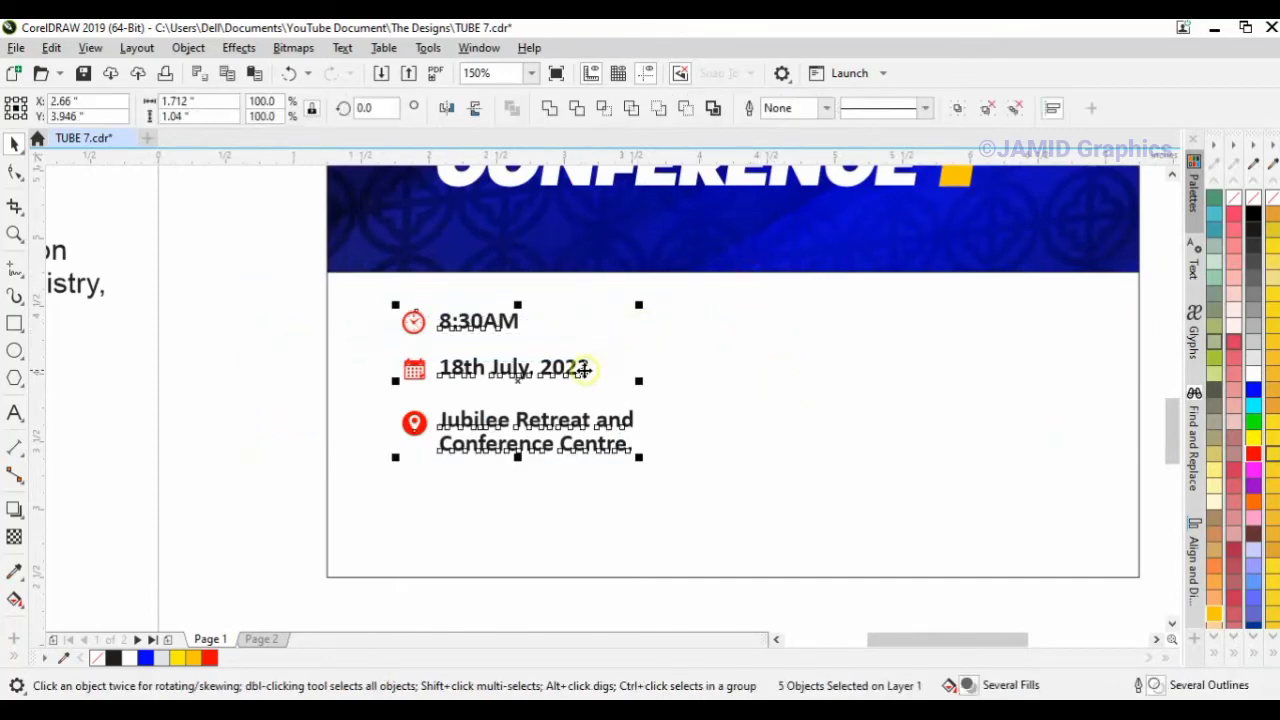
{"action": "left_click_drag", "start_coordinate": [583, 369], "coordinate": [583, 364]}
{"action": "left_click", "coordinate": [205, 396]}
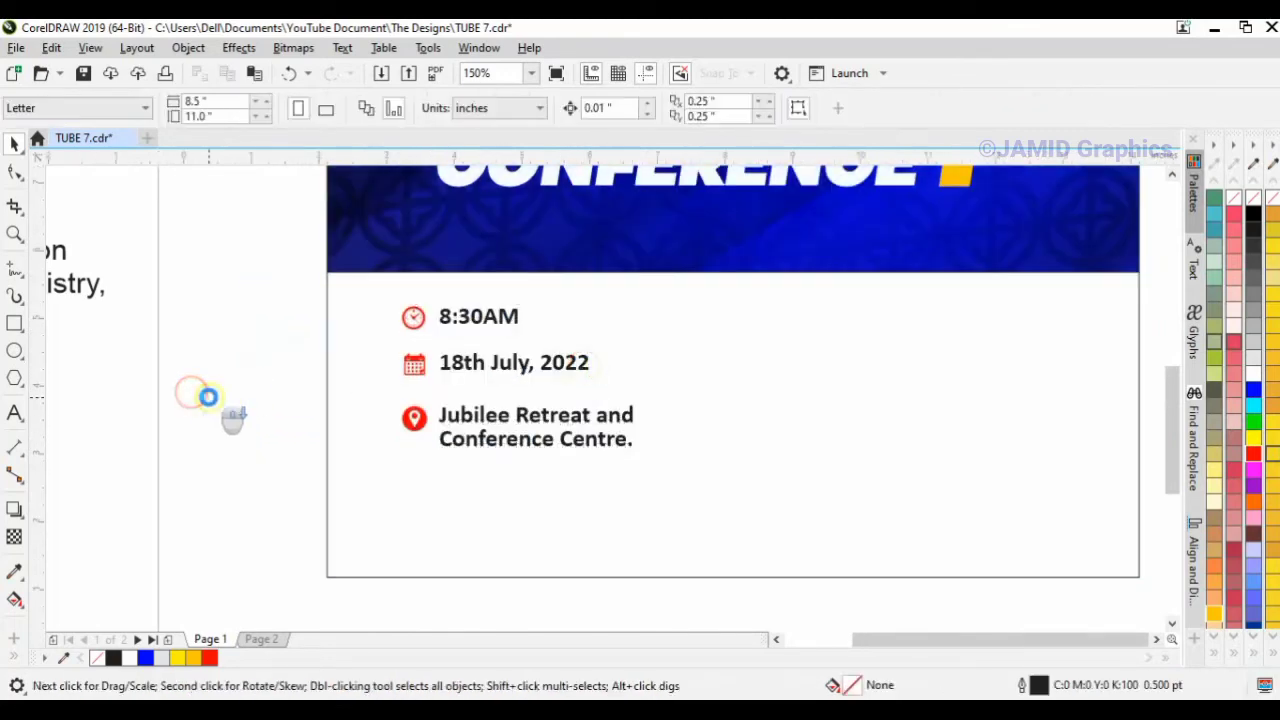
Combine the three separate venue address lines beside the page into one text object
{"action": "scroll", "coordinate": [205, 396], "scroll_direction": "down", "scroll_amount": 3}
{"action": "scroll", "coordinate": [54, 365], "scroll_direction": "up", "scroll_amount": 2}
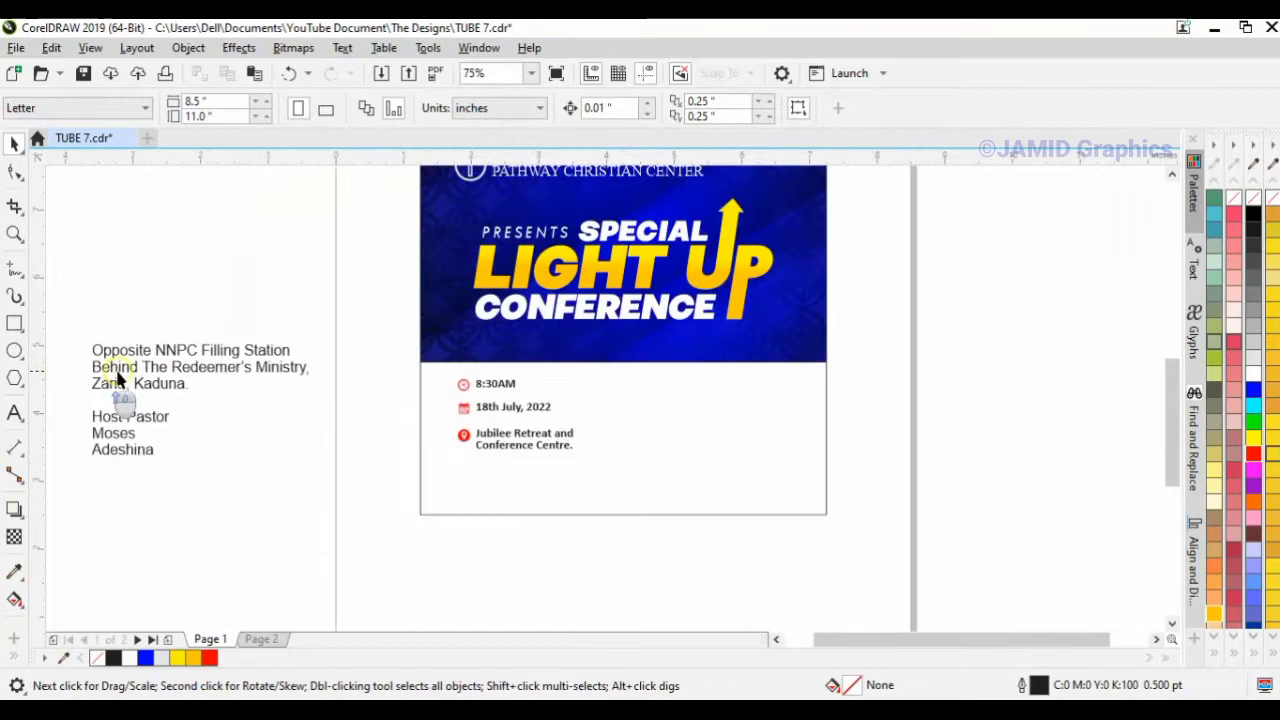
{"action": "left_click", "coordinate": [195, 358]}
{"action": "left_click", "coordinate": [206, 368], "text": "shift"}
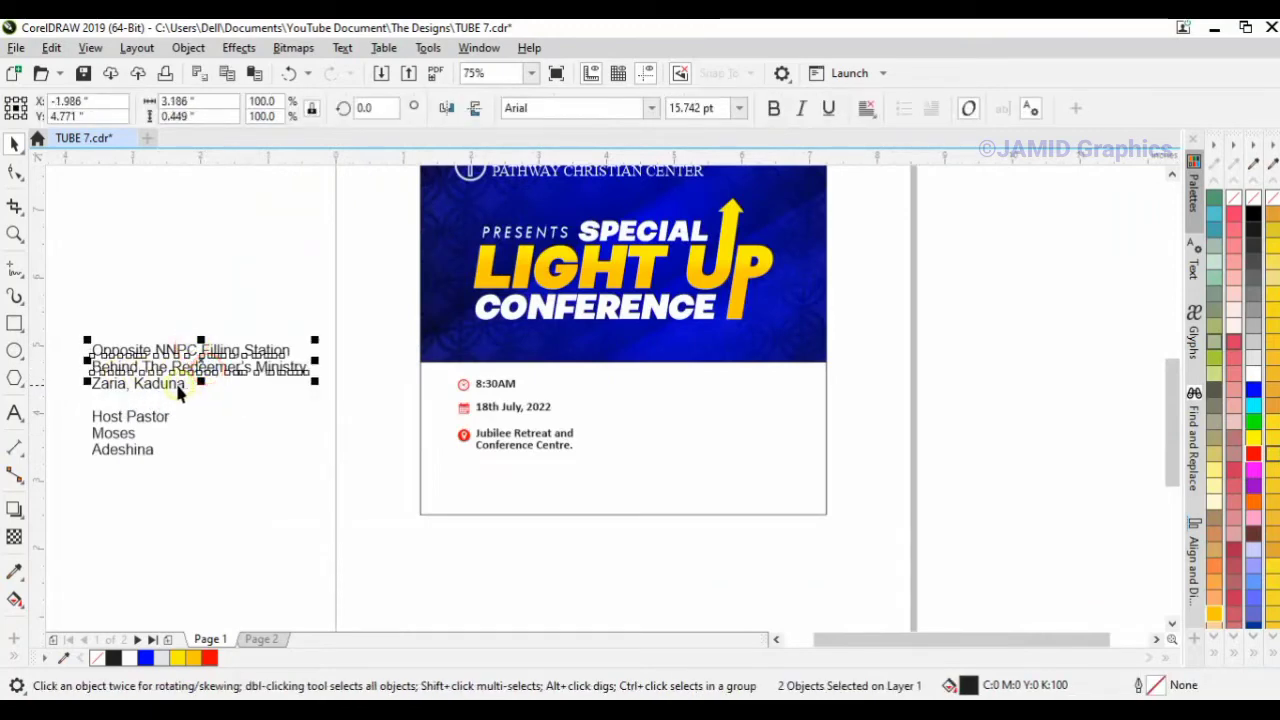
{"action": "left_click", "coordinate": [177, 385], "text": "shift"}
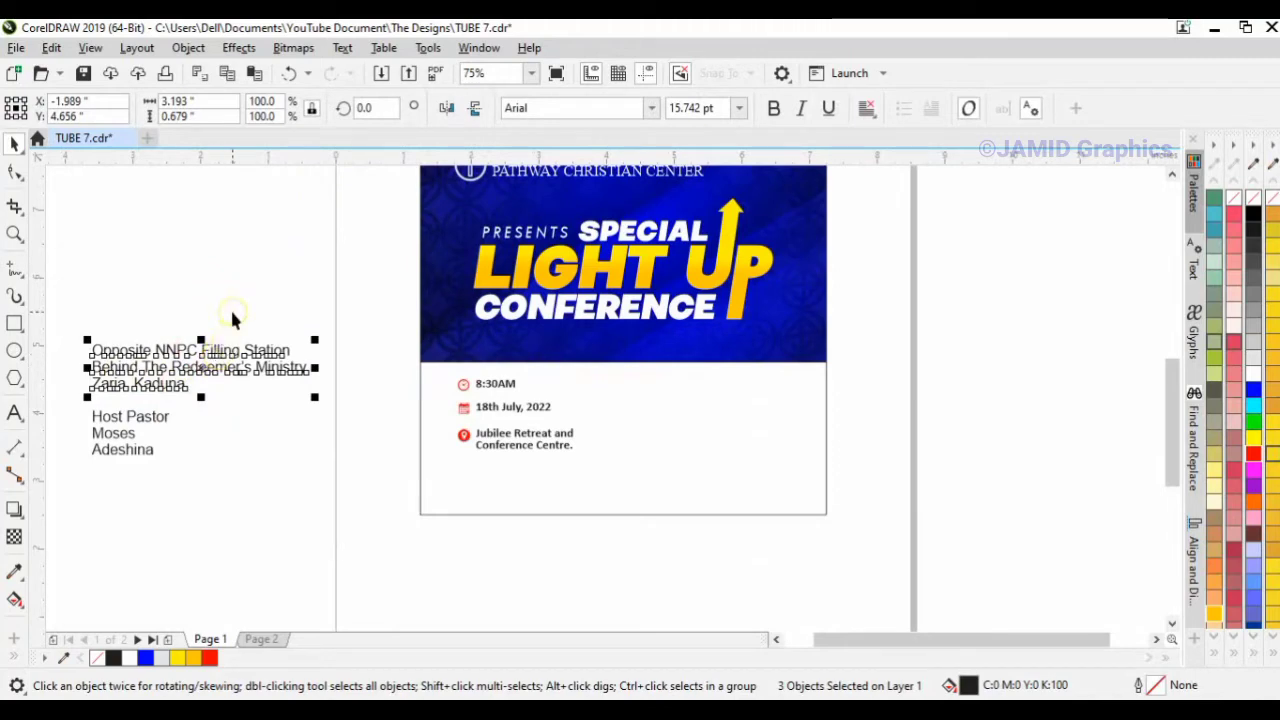
{"action": "key", "text": "ctrl+l"}
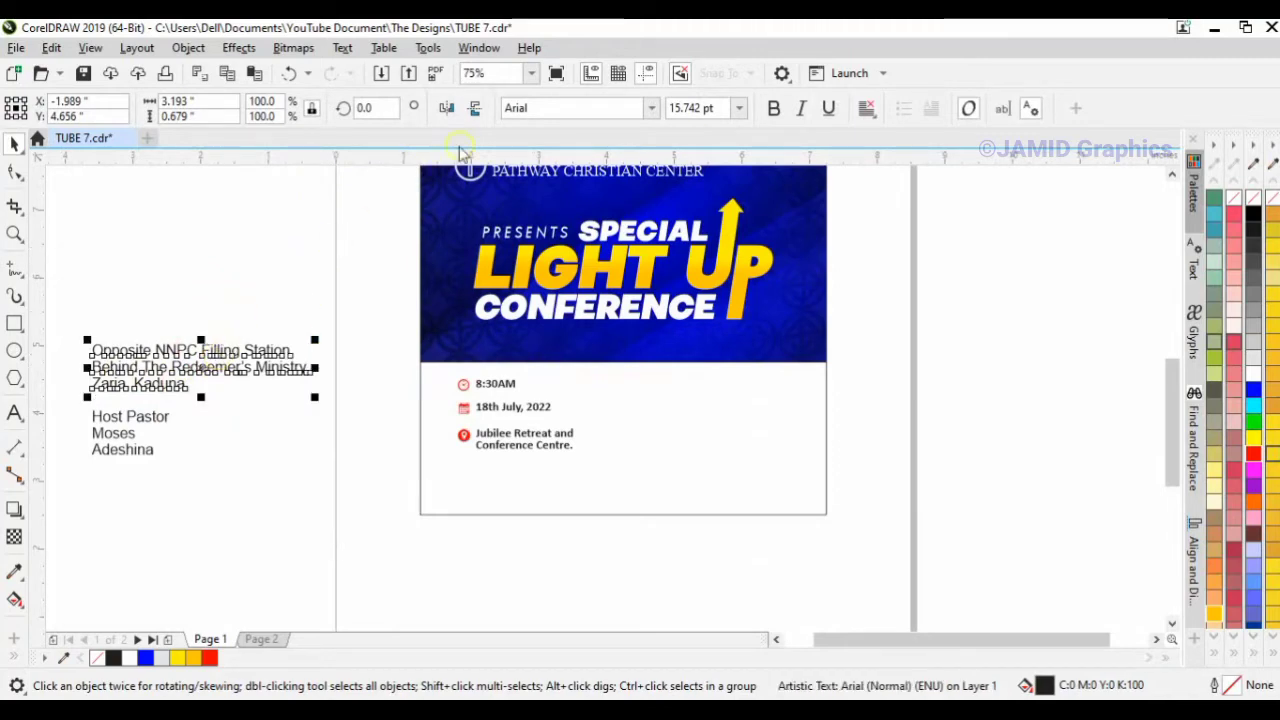
Set the combined address text in Calibri italic and move it below the venue name on the flyer
{"action": "left_click", "coordinate": [654, 107]}
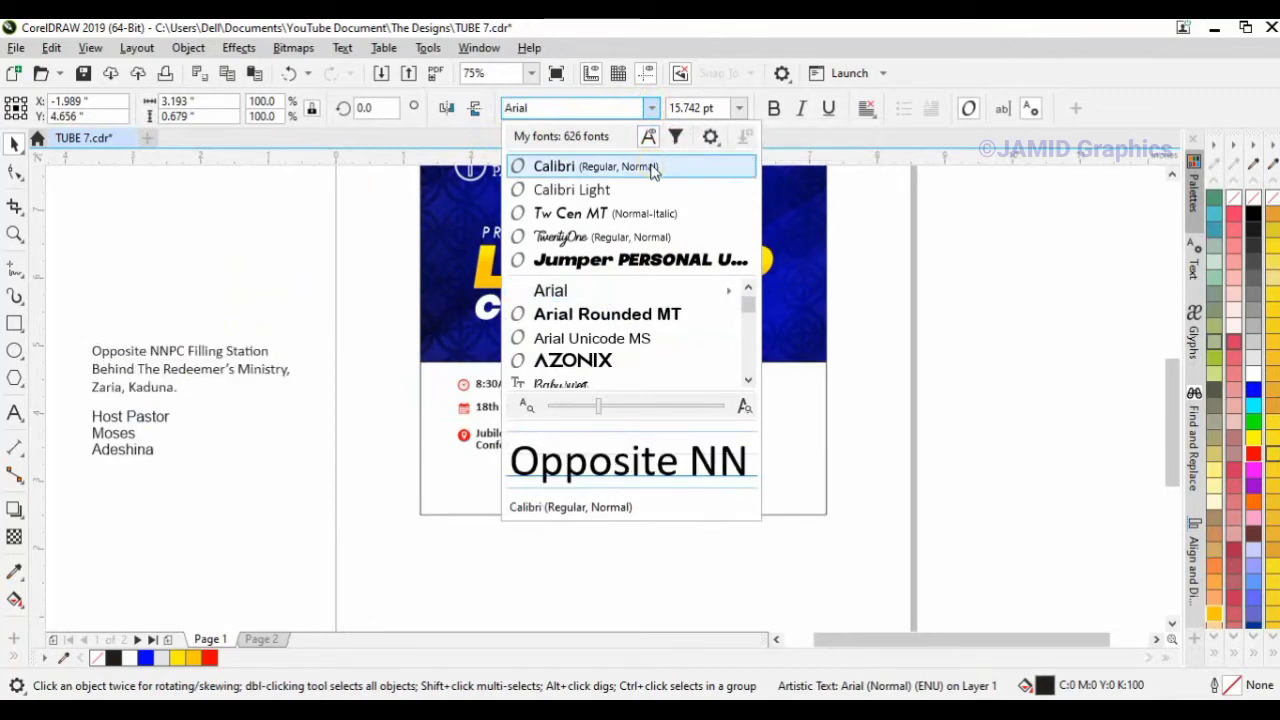
{"action": "left_click", "coordinate": [653, 167]}
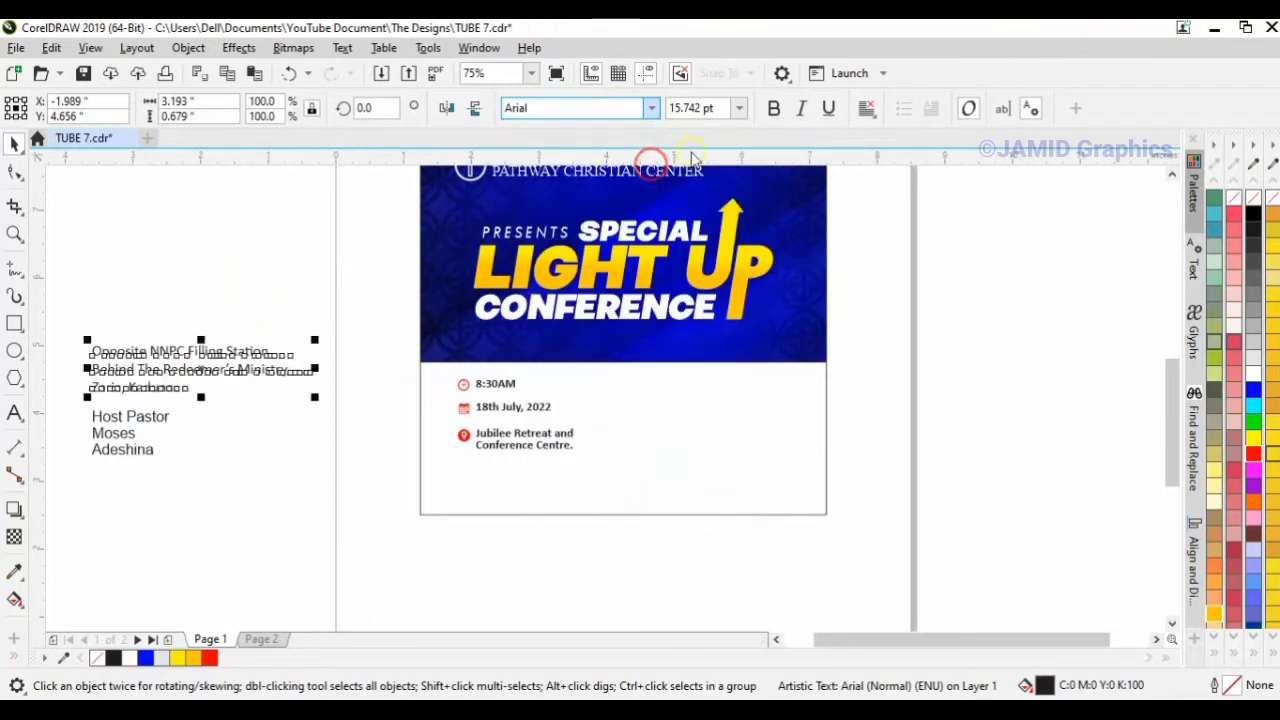
{"action": "left_click", "coordinate": [799, 109]}
{"action": "left_click_drag", "start_coordinate": [218, 368], "coordinate": [570, 488]}
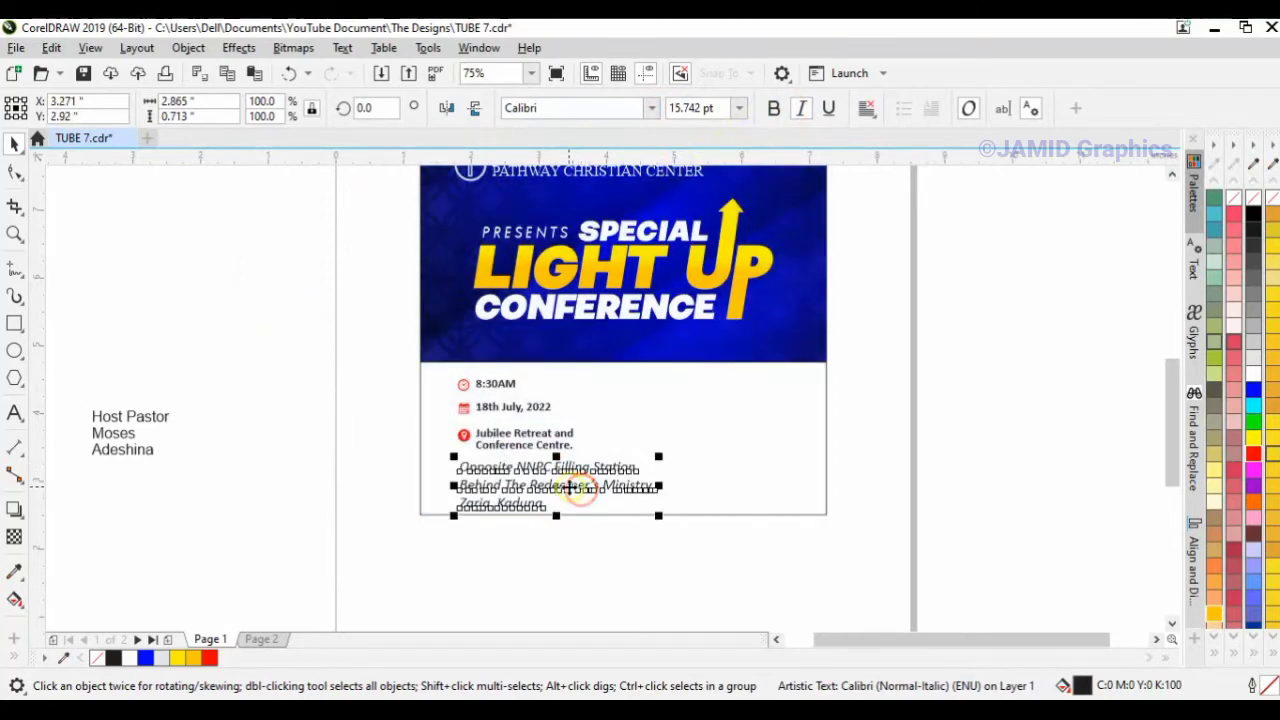
Reduce the address text to 11 pt and place it just under the venue lines, flush with the location icon's outer edge
{"action": "left_click", "coordinate": [740, 108]}
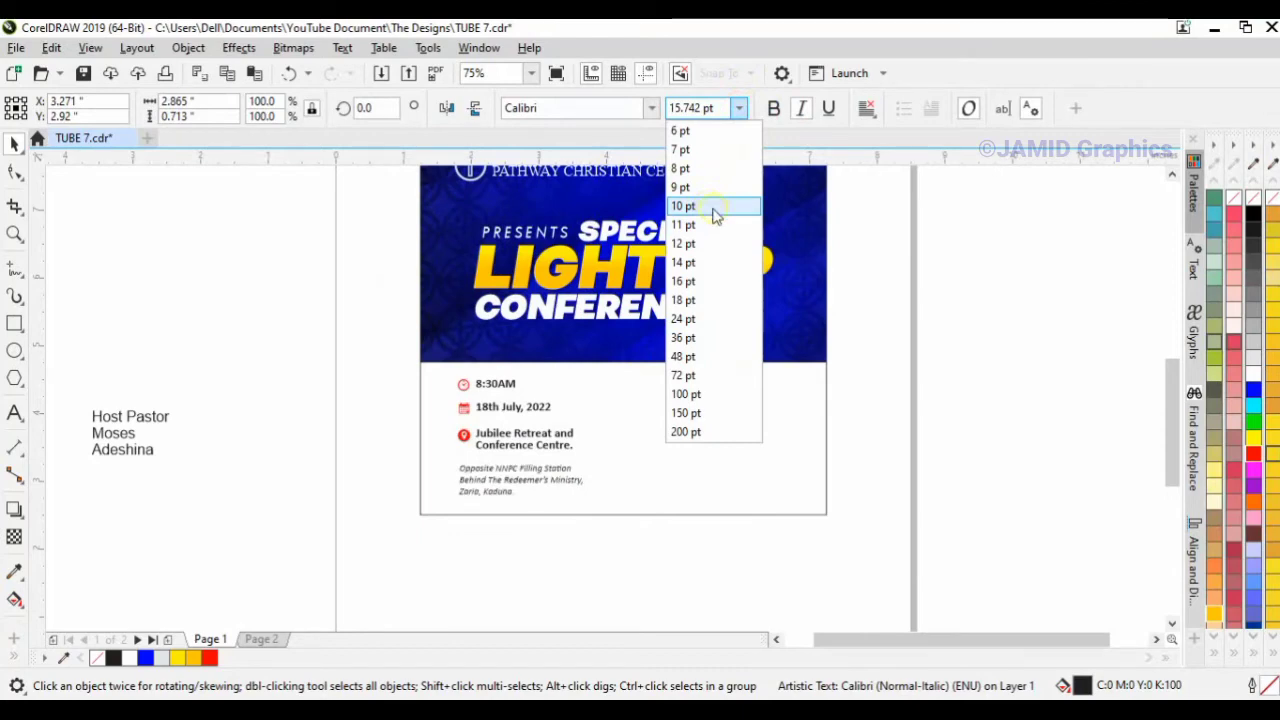
{"action": "left_click", "coordinate": [723, 226]}
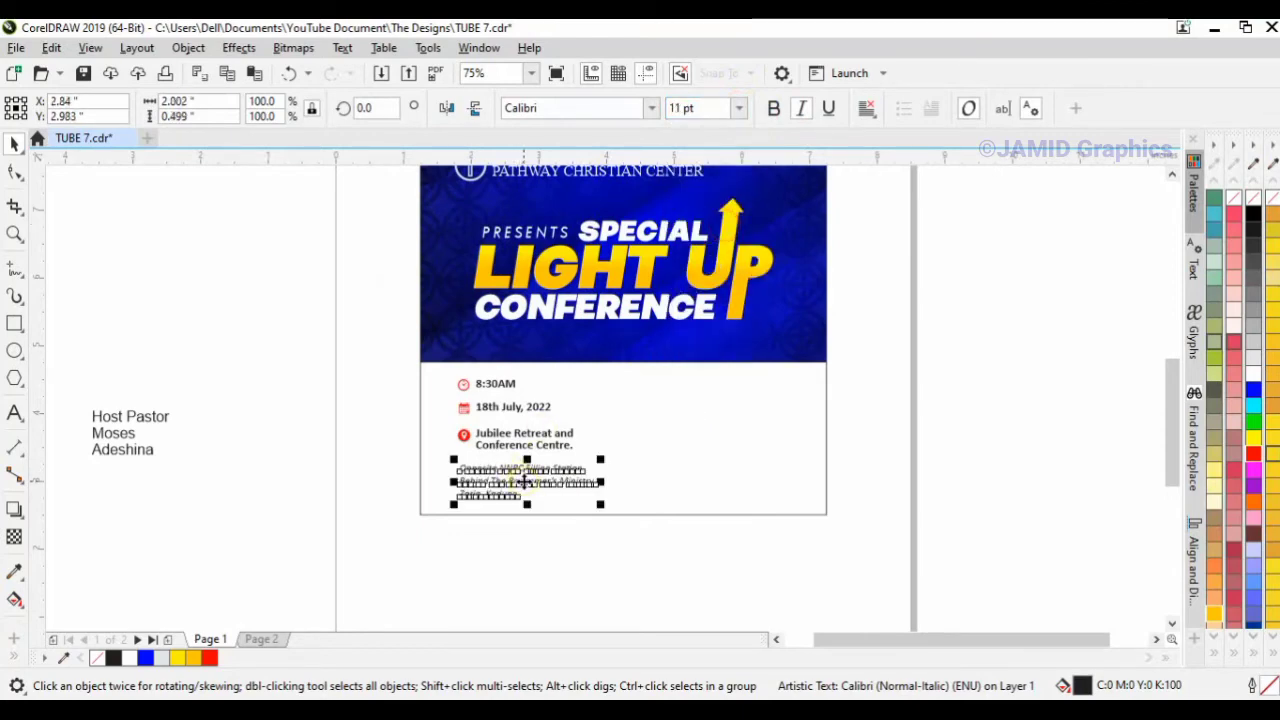
{"action": "scroll", "coordinate": [524, 482], "scroll_direction": "up", "scroll_amount": 2}
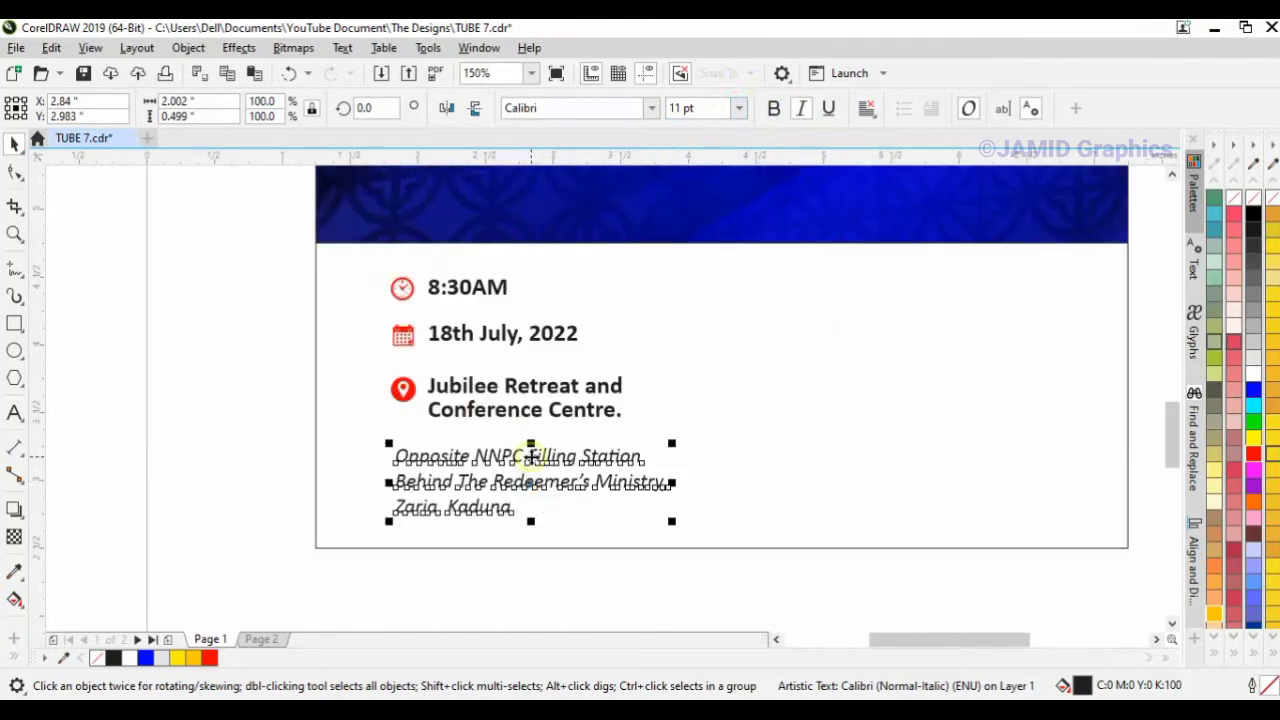
{"action": "left_click_drag", "start_coordinate": [531, 456], "coordinate": [526, 447]}
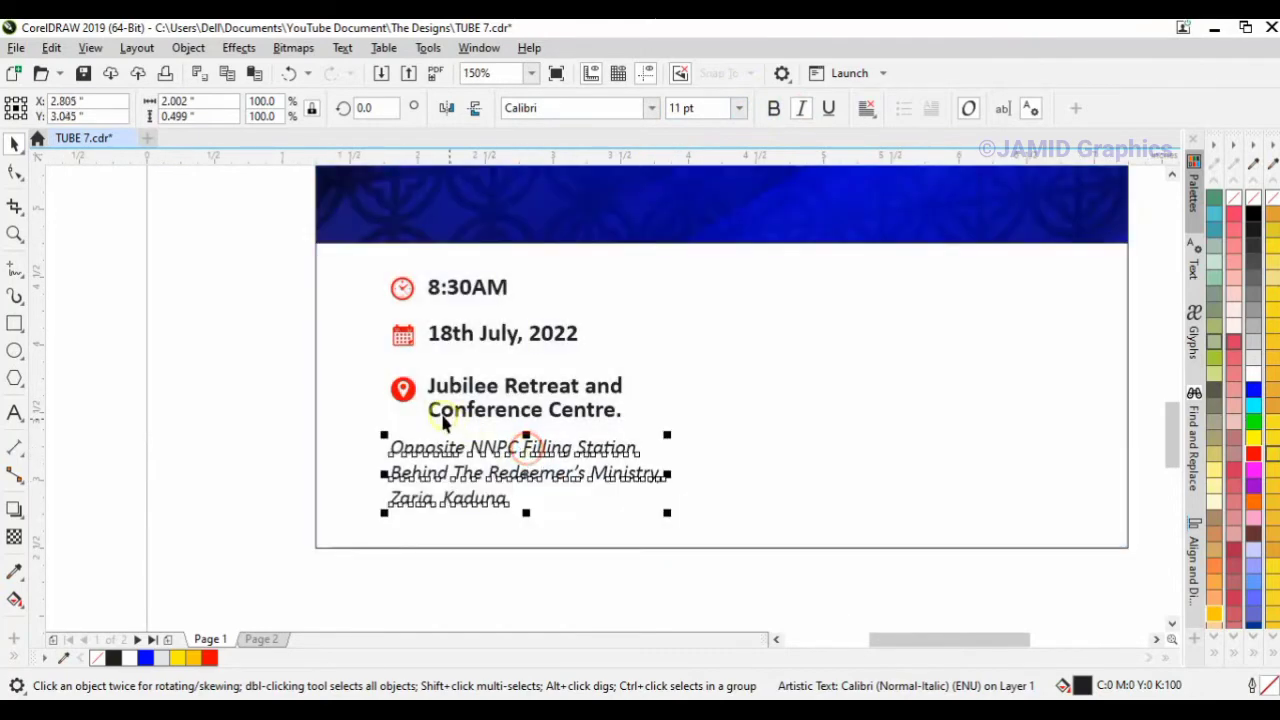
{"action": "left_click", "coordinate": [406, 399], "text": "ctrl"}
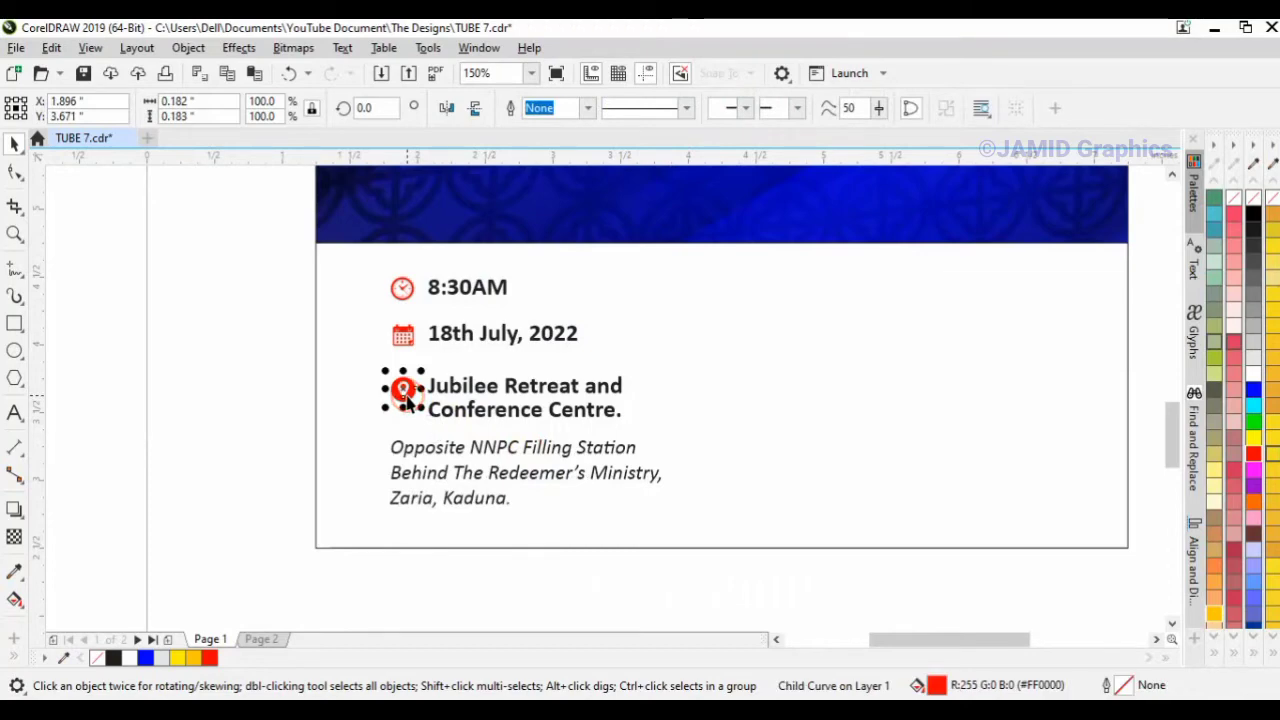
{"action": "left_click", "coordinate": [434, 455]}
{"action": "left_click", "coordinate": [408, 402], "text": "shift"}
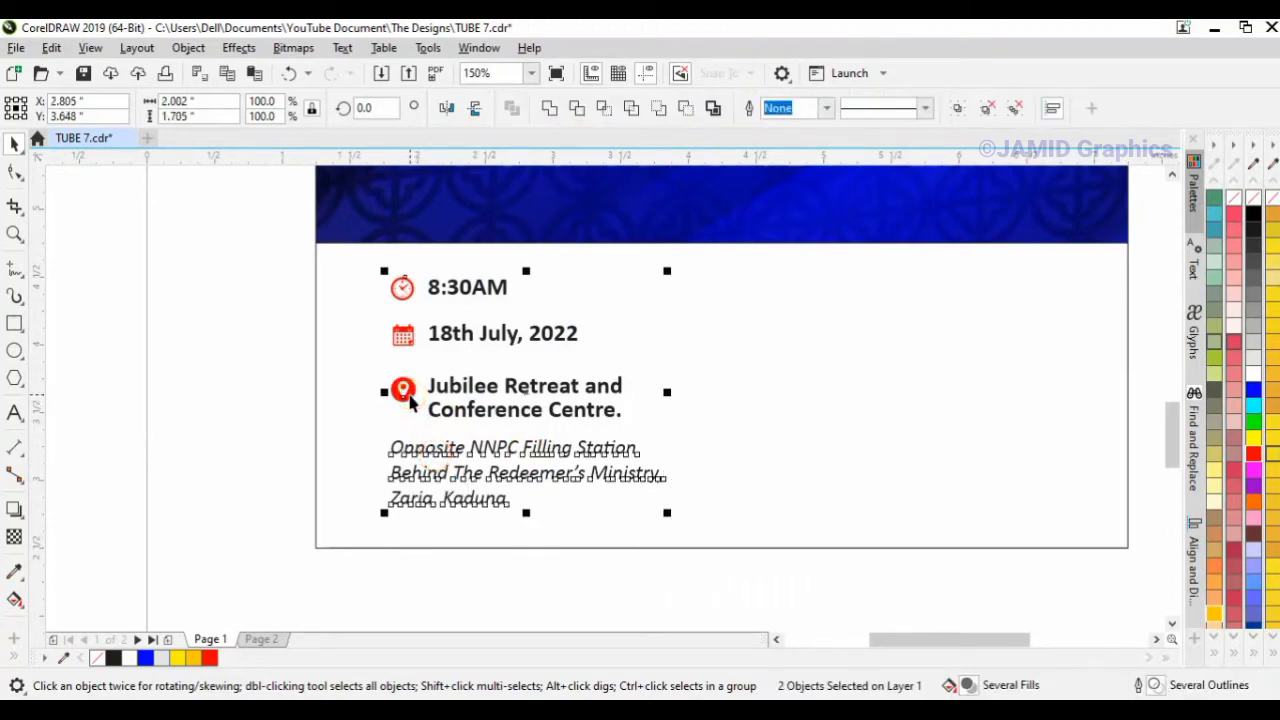
{"action": "left_click", "coordinate": [245, 397]}
{"action": "scroll", "coordinate": [330, 412], "scroll_direction": "down", "scroll_amount": 2}
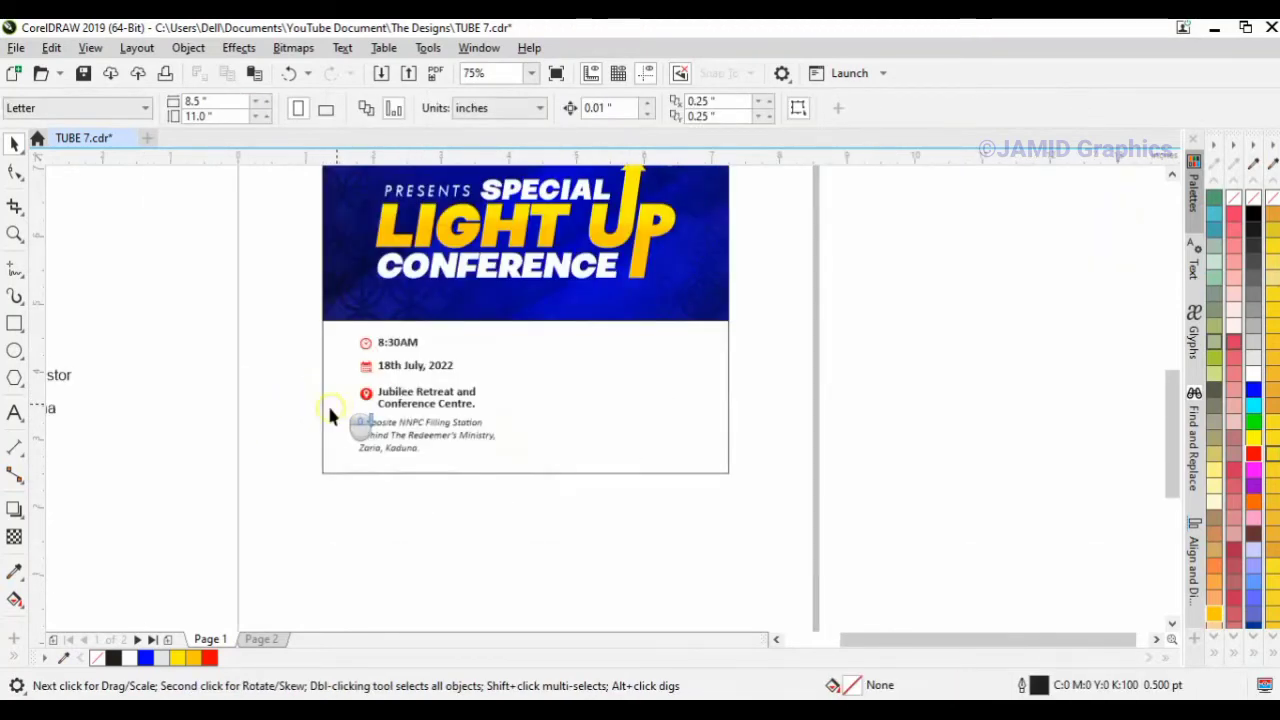
Move the three-line host pastor text next to the flyer's edge, beside the event details
{"action": "left_click", "coordinate": [778, 641]}
{"action": "left_click", "coordinate": [778, 641]}
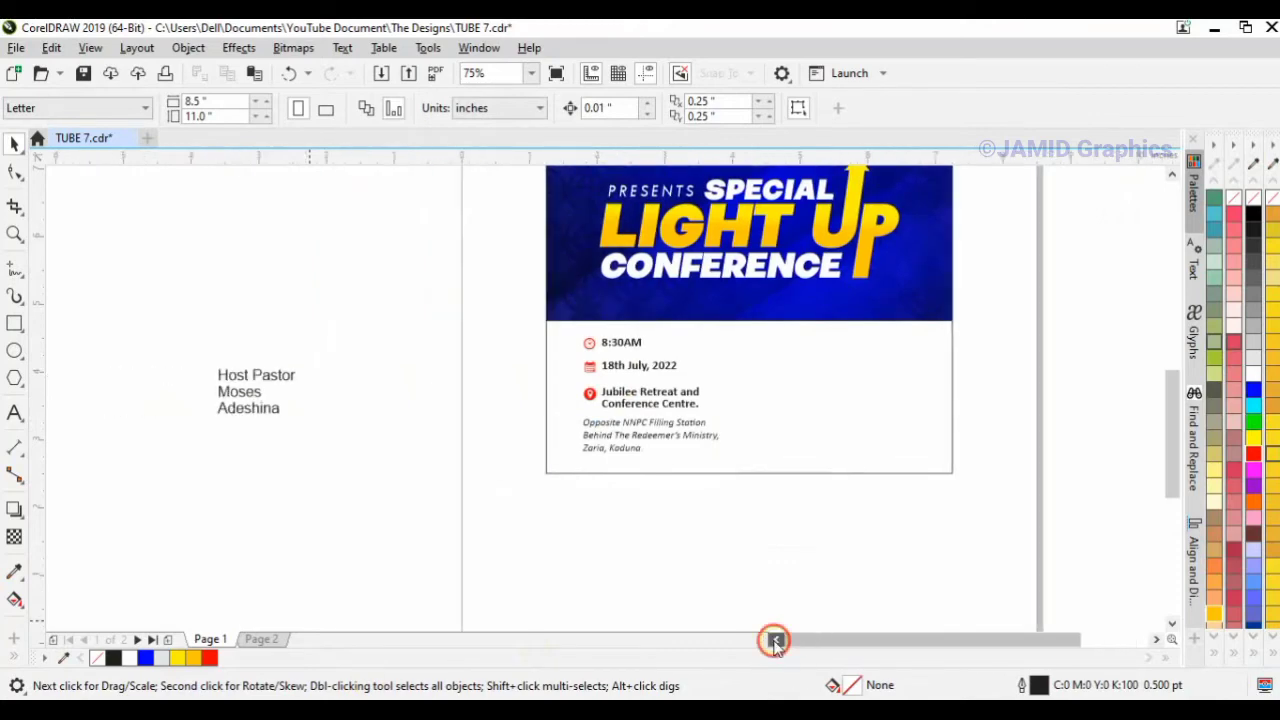
{"action": "left_click", "coordinate": [237, 449]}
{"action": "left_click_drag", "start_coordinate": [151, 332], "coordinate": [362, 449]}
{"action": "left_click_drag", "start_coordinate": [250, 392], "coordinate": [499, 390]}
{"action": "left_click", "coordinate": [366, 522]}
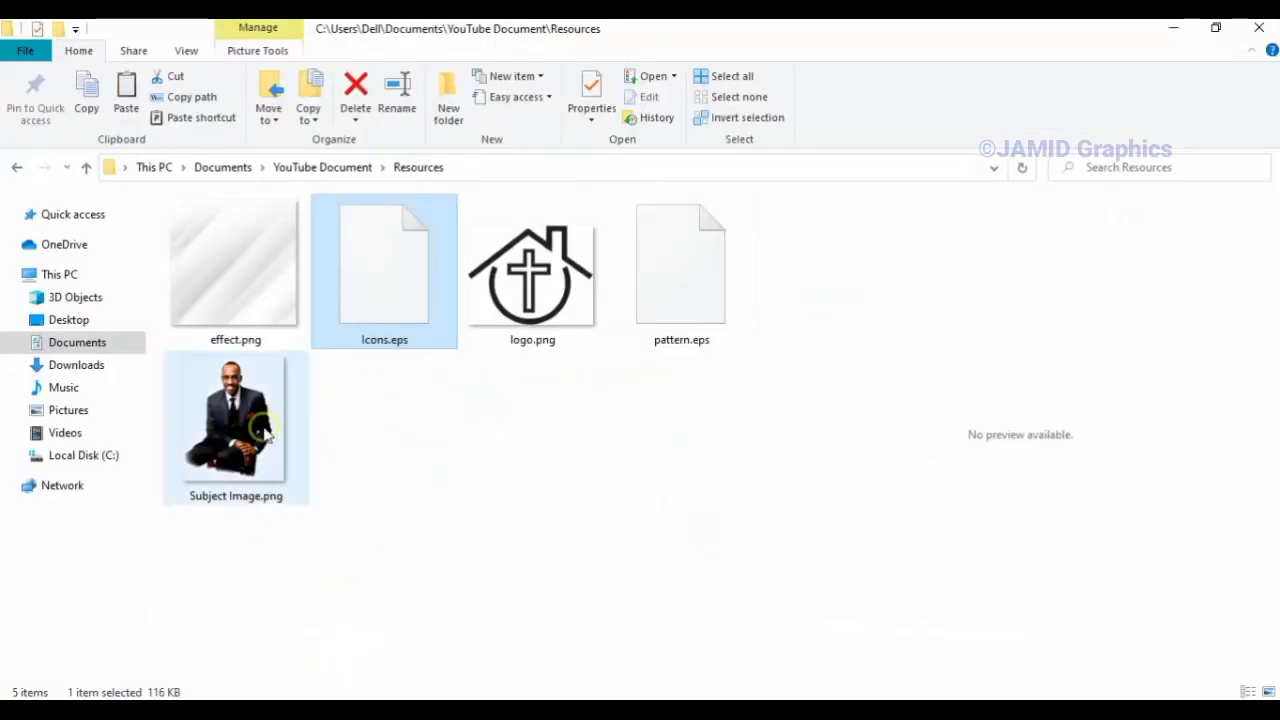
Copy Subject Image.png from the Resources folder in File Explorer
{"action": "left_click", "coordinate": [238, 420]}
{"action": "right_click", "coordinate": [240, 449]}
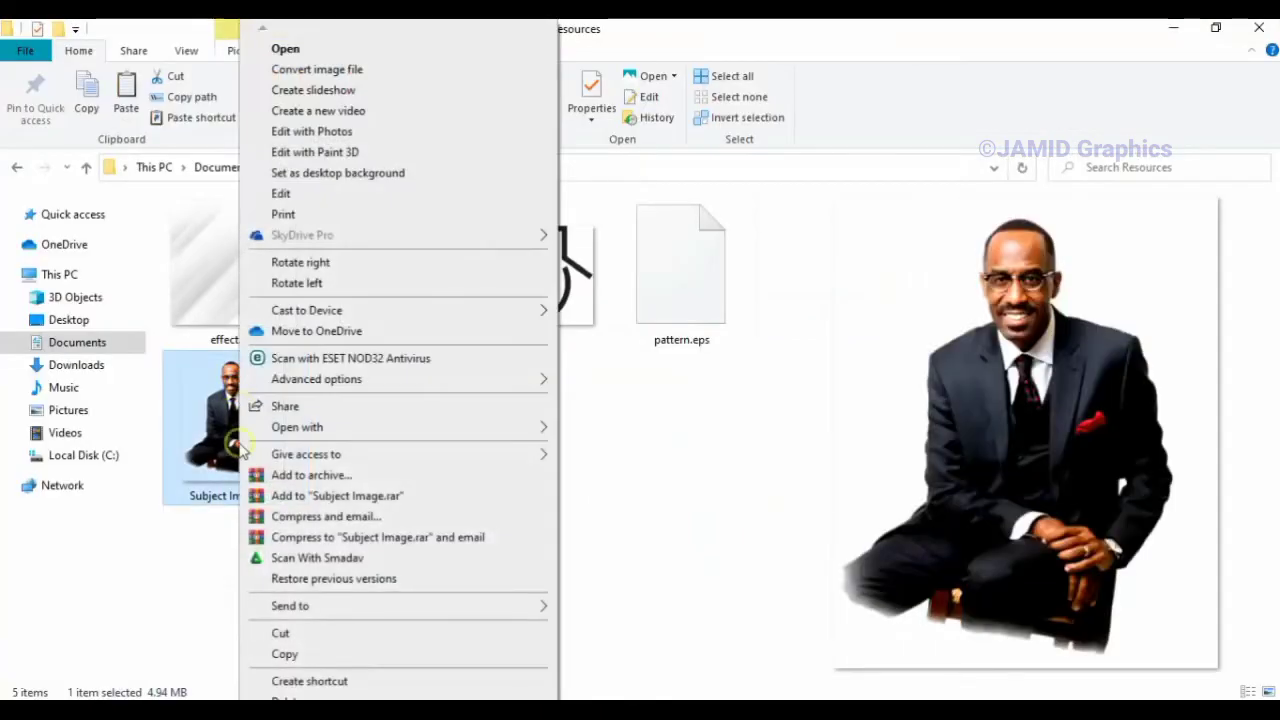
{"action": "left_click", "coordinate": [325, 654]}
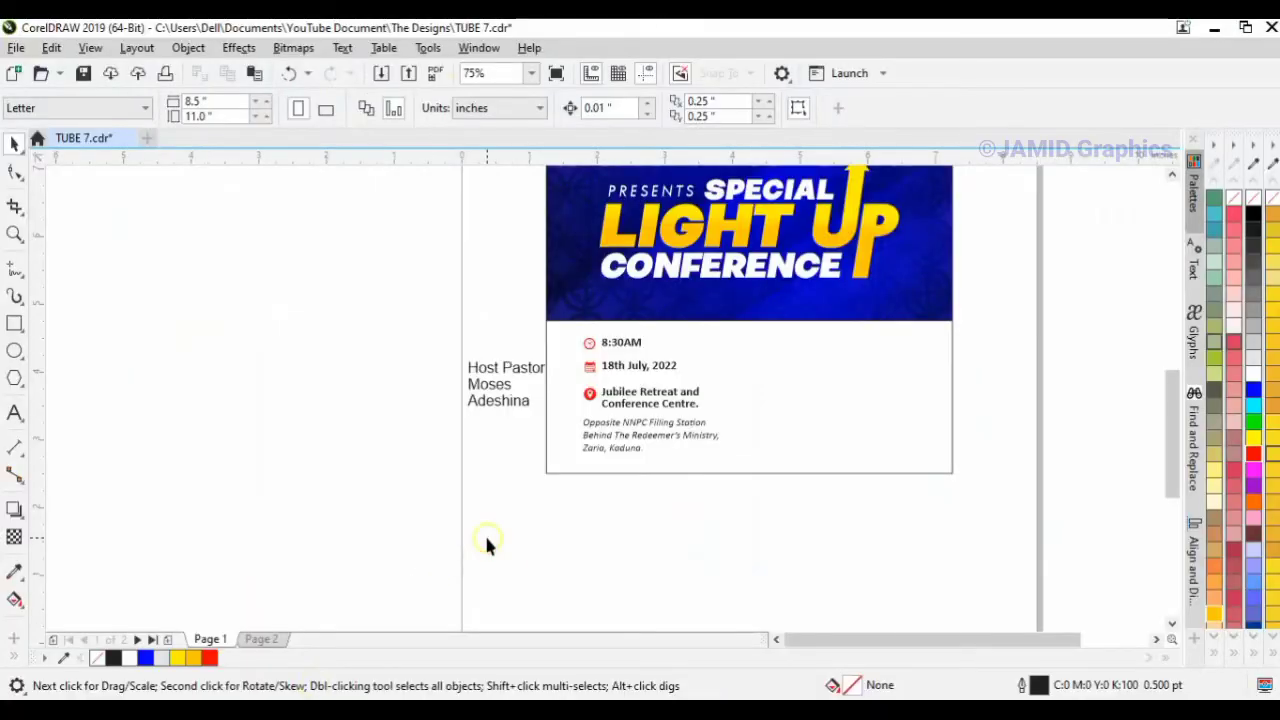
Back in CorelDRAW, paste the copied photo inside the flyer's PowerClip and scale it to about 2.71 by 3.32 inches at the white area's lower-right corner
{"action": "left_click", "coordinate": [810, 425]}
{"action": "right_click", "coordinate": [808, 368]}
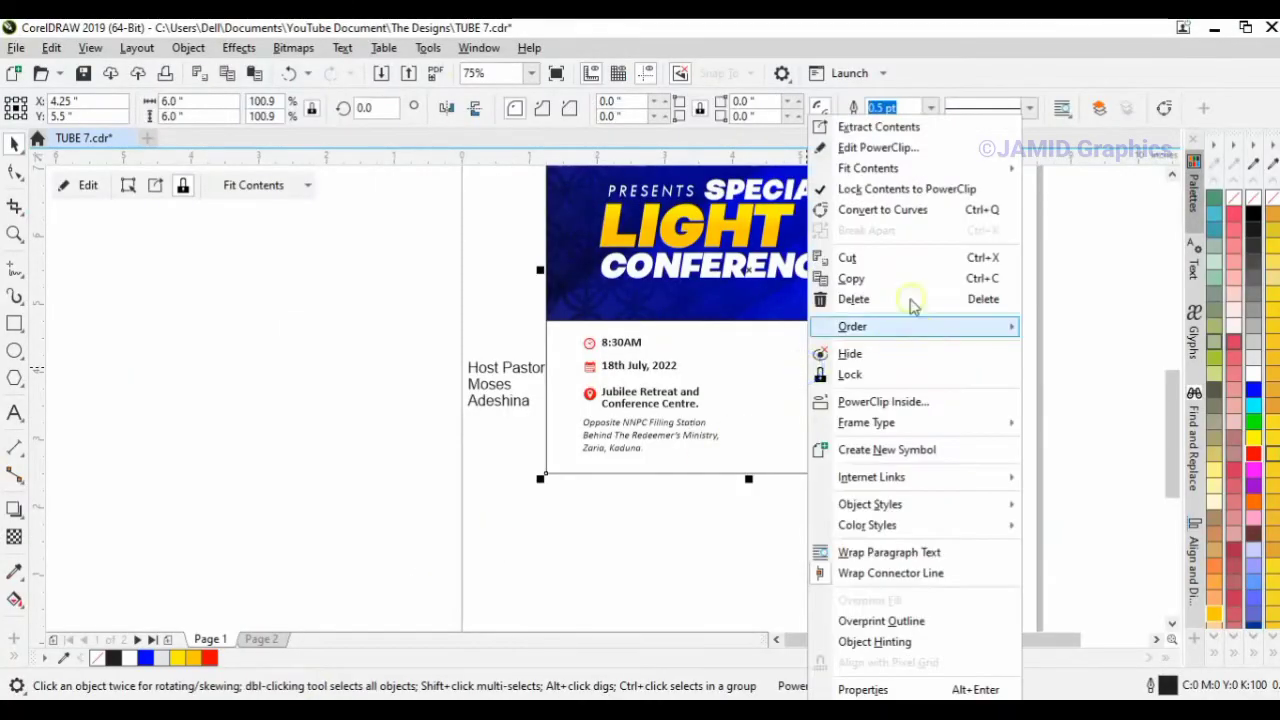
{"action": "left_click", "coordinate": [903, 148]}
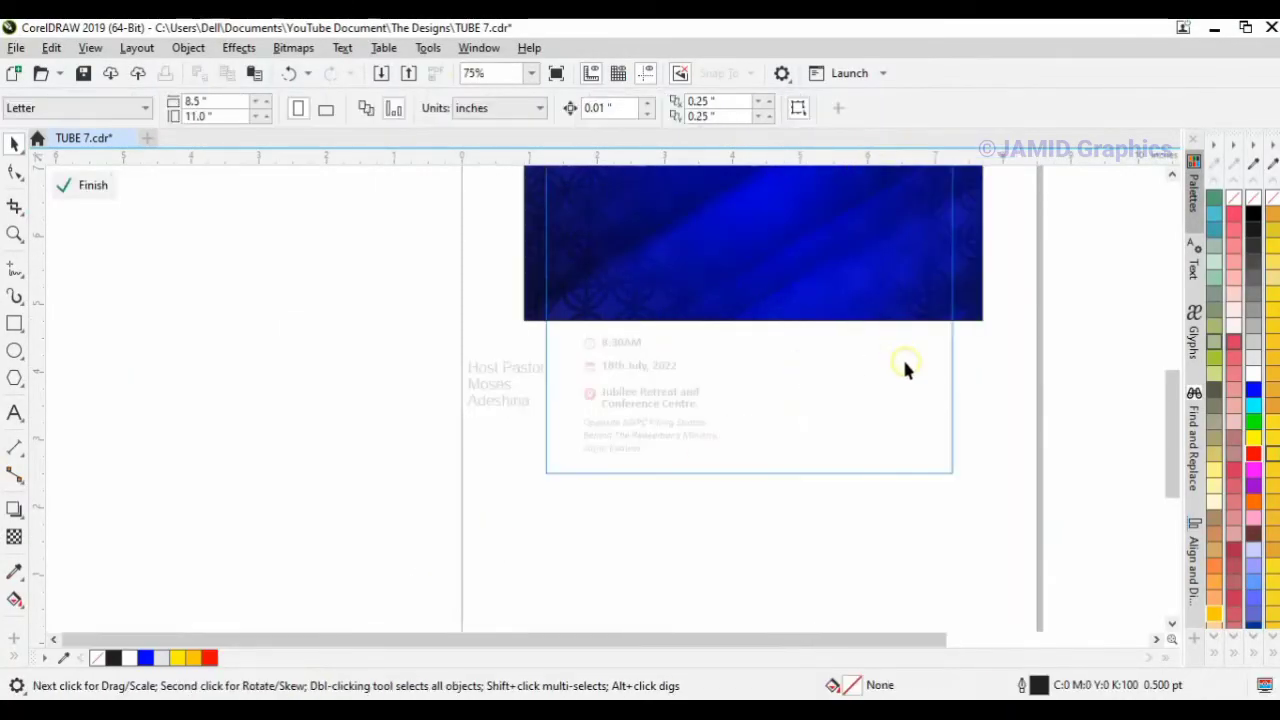
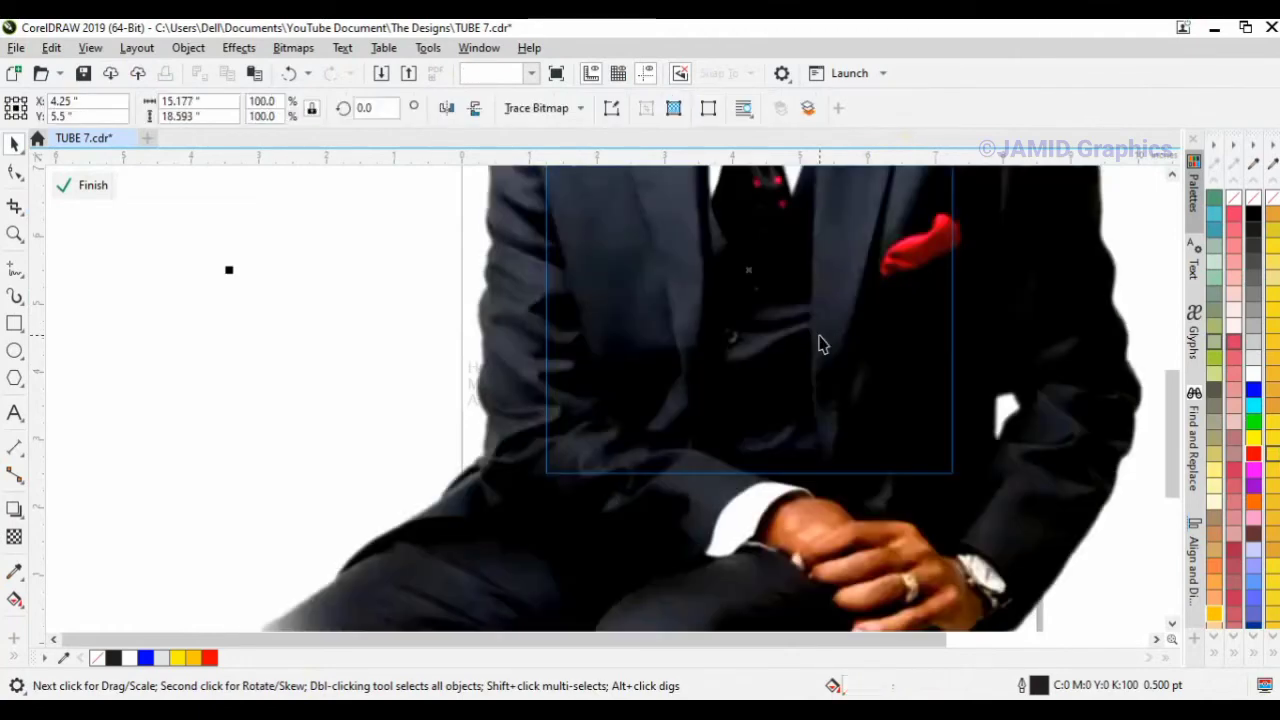
{"action": "scroll", "coordinate": [866, 345], "scroll_direction": "down", "scroll_amount": 2}
{"action": "scroll", "coordinate": [866, 345], "scroll_direction": "down", "scroll_amount": 1}
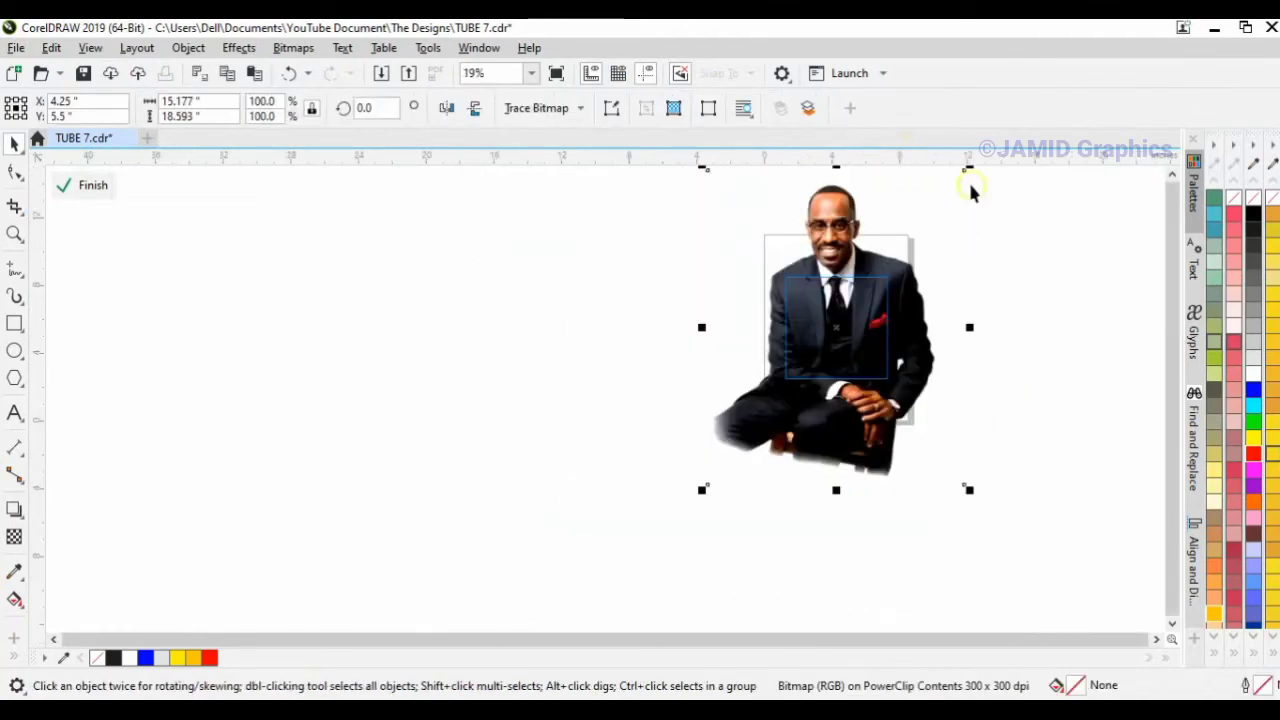
{"action": "left_click_drag", "start_coordinate": [975, 167], "coordinate": [880, 376]}
{"action": "left_click", "coordinate": [1023, 351], "text": "ctrl"}
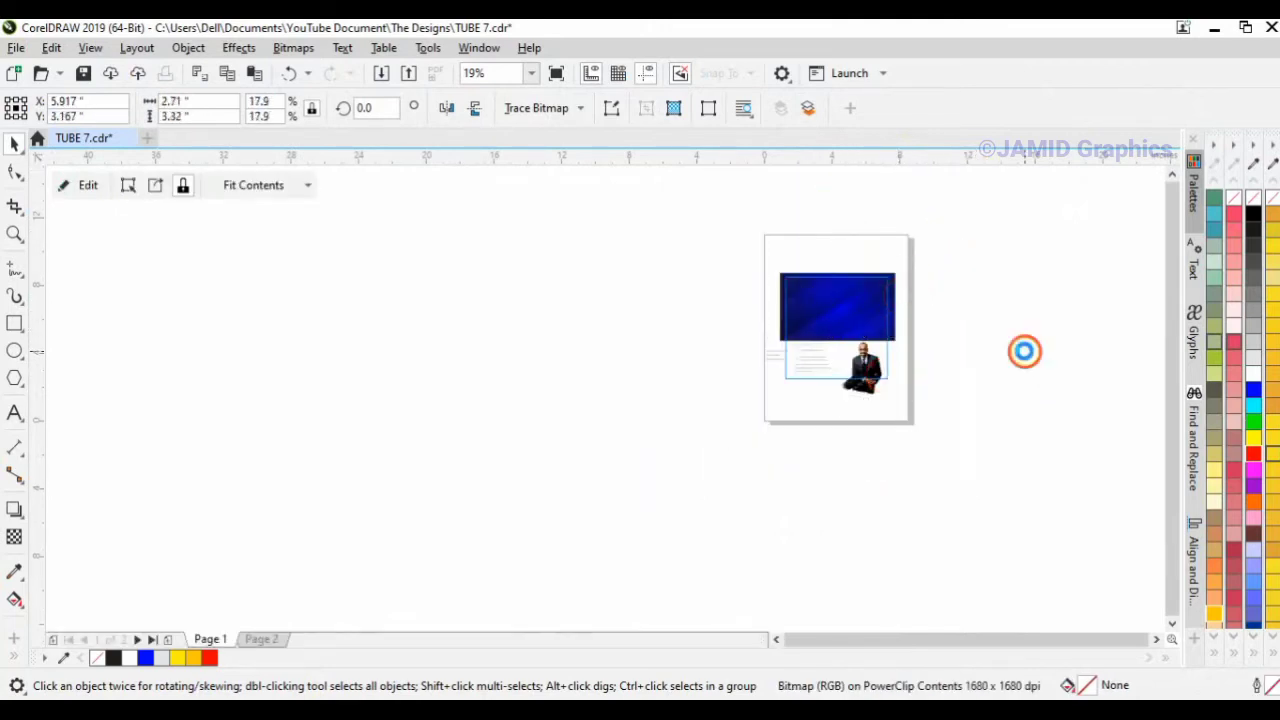
Place a horizontal guideline across the flyer just under the CONFERENCE heading
{"action": "left_click_drag", "start_coordinate": [838, 165], "coordinate": [947, 333]}
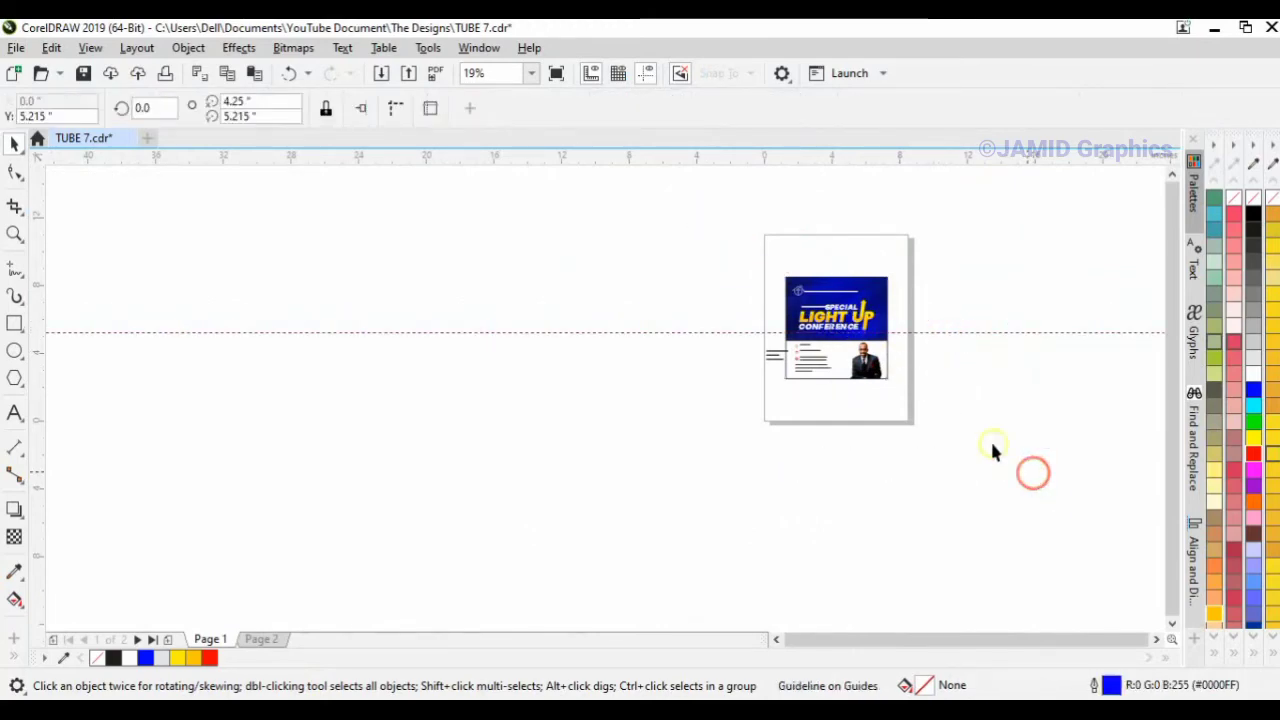
{"action": "key", "text": "ctrl+a"}
{"action": "key", "text": "shift+F2"}
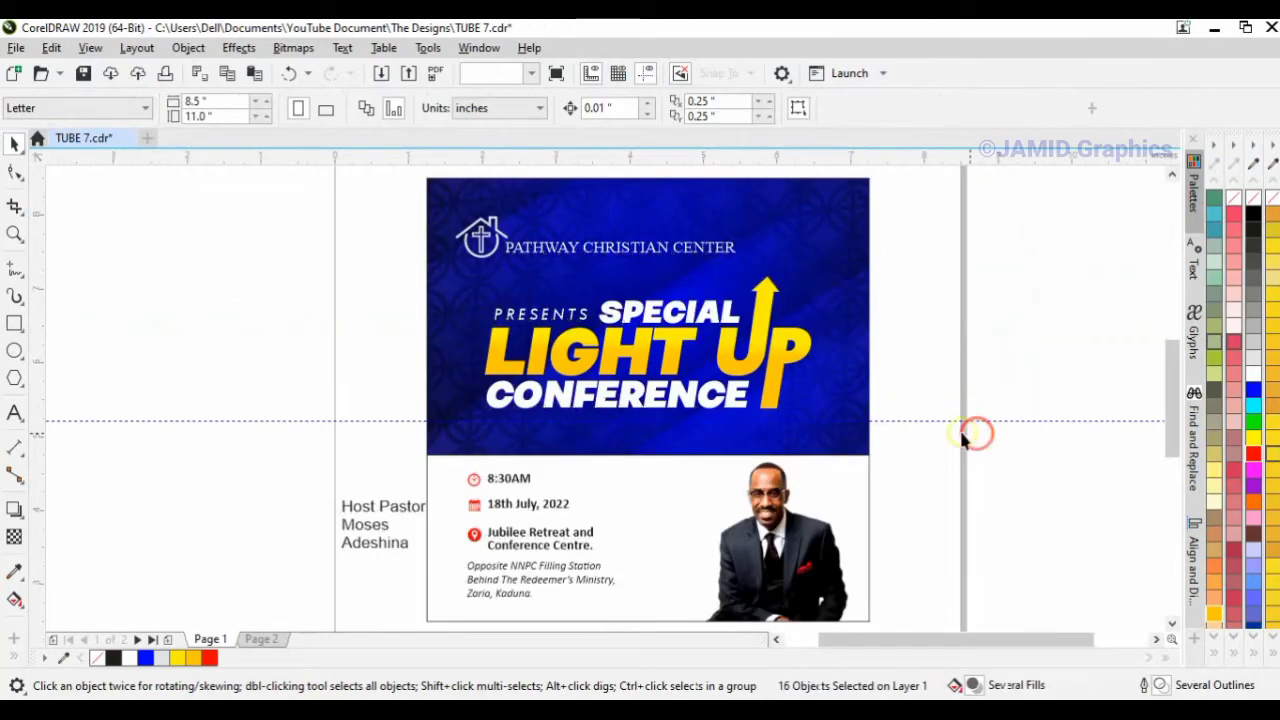
{"action": "left_click", "coordinate": [962, 436]}
{"action": "left_click_drag", "start_coordinate": [925, 420], "coordinate": [912, 413]}
{"action": "left_click", "coordinate": [897, 483]}
Reopen the flyer's PowerClip contents, enlarge the man's photo to about 3.8 by 4.65 inches and shift it slightly towards the event details
{"action": "double_click", "coordinate": [798, 530]}
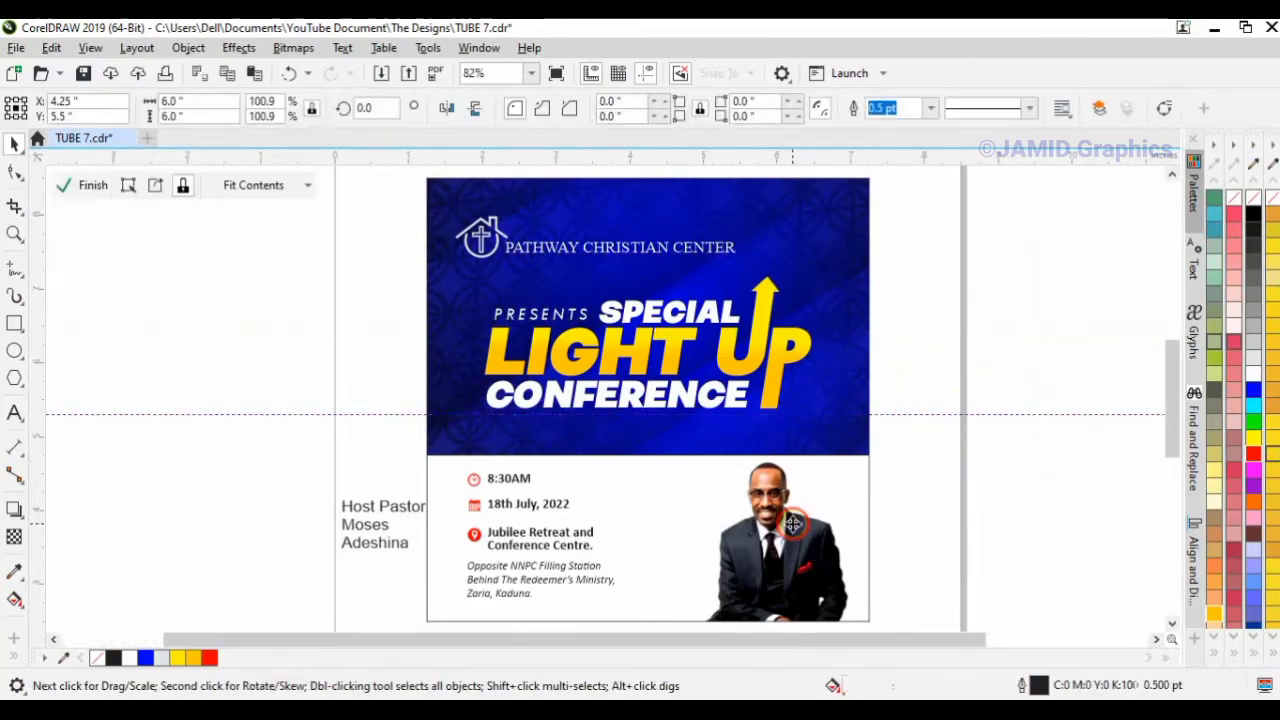
{"action": "left_click", "coordinate": [795, 540]}
{"action": "left_click_drag", "start_coordinate": [876, 443], "coordinate": [972, 392]}
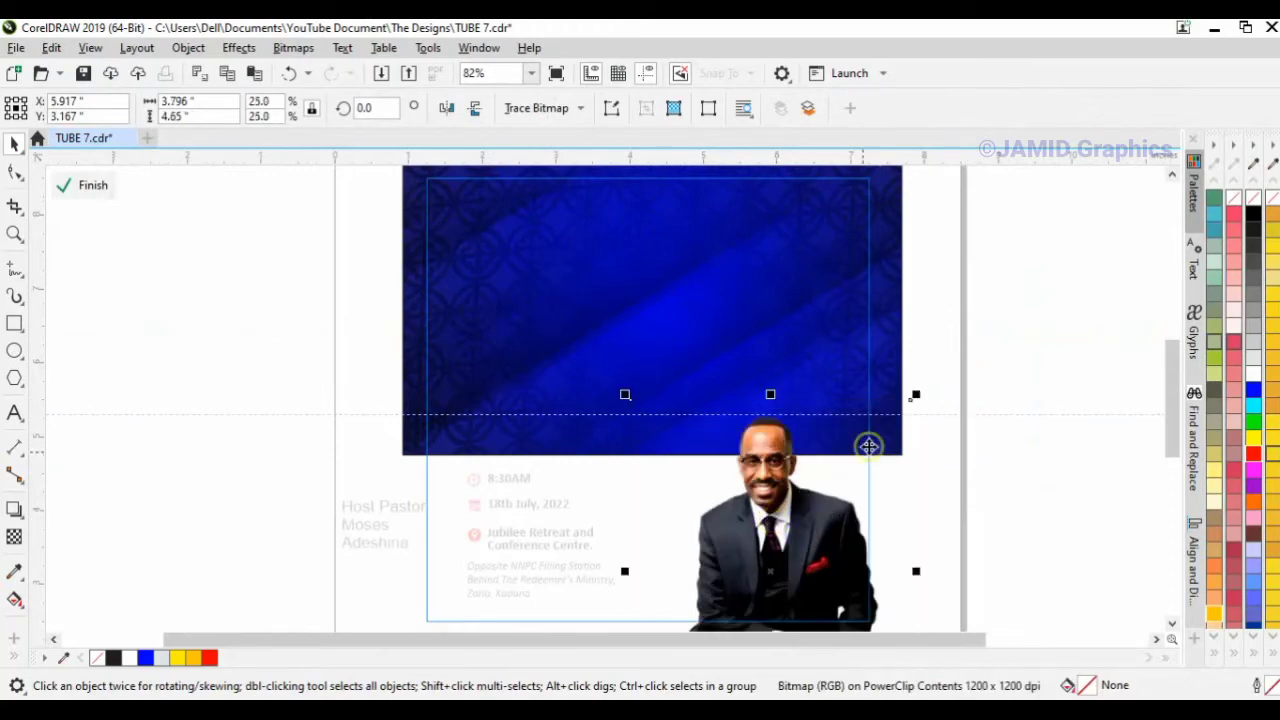
{"action": "mouse_move", "coordinate": [871, 503]}
{"action": "left_mouse_down"}
{"action": "mouse_move", "coordinate": [830, 540]}
{"action": "mouse_move", "coordinate": [857, 503]}
{"action": "left_mouse_up"}
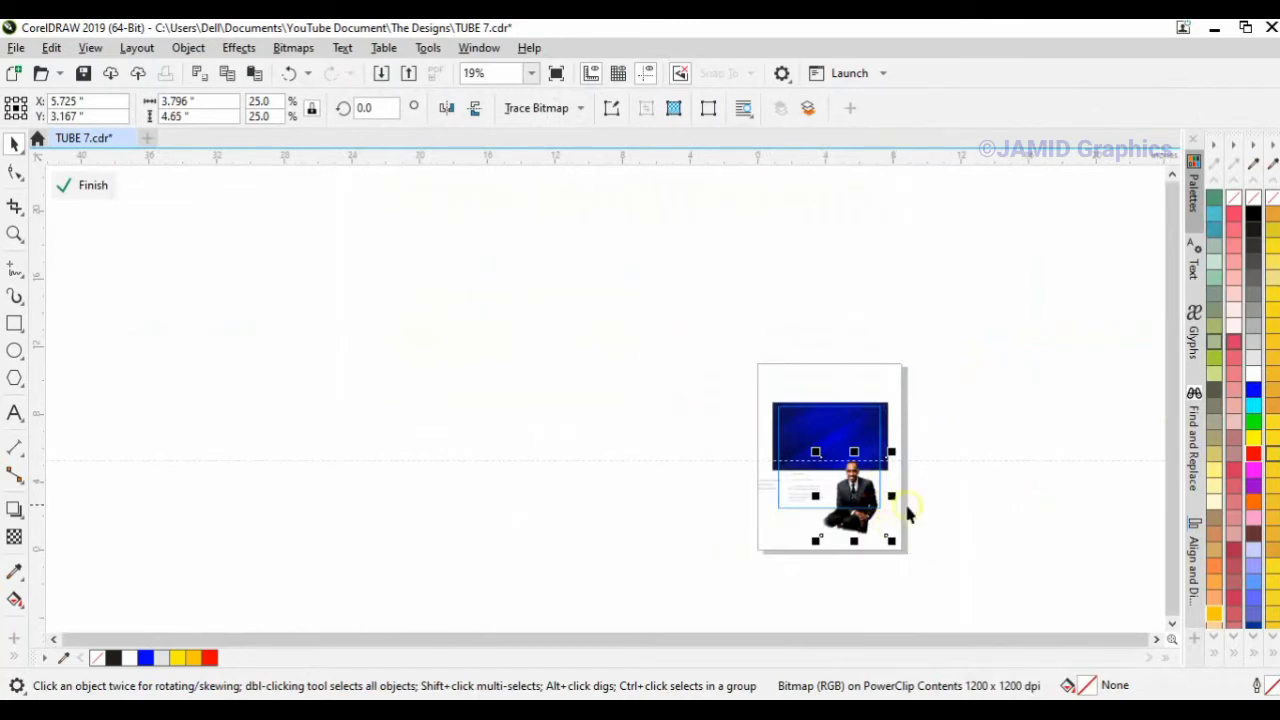
Resize the man's photo to about 4.89 by 5.99 inches and lower it so the head slightly overlaps the blue background
{"action": "left_click_drag", "start_coordinate": [888, 541], "coordinate": [920, 551]}
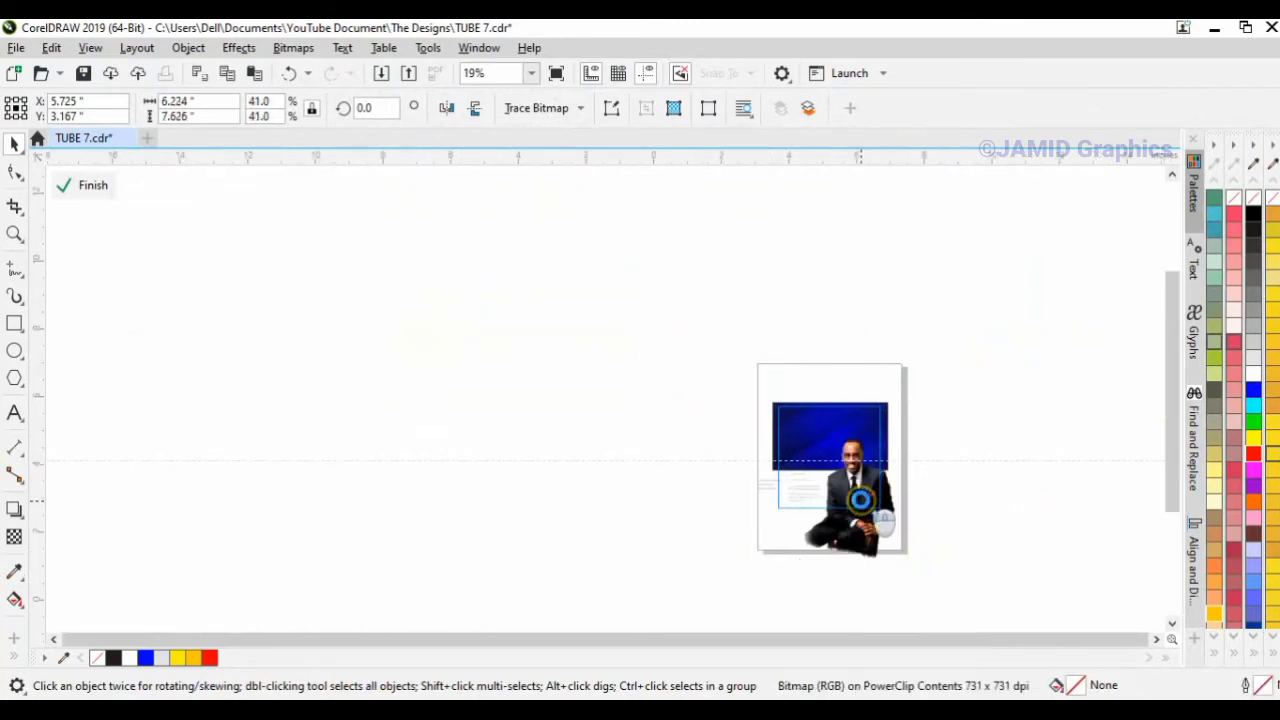
{"action": "scroll", "coordinate": [866, 447], "scroll_direction": "up", "scroll_amount": 2}
{"action": "left_click_drag", "start_coordinate": [866, 447], "coordinate": [877, 477]}
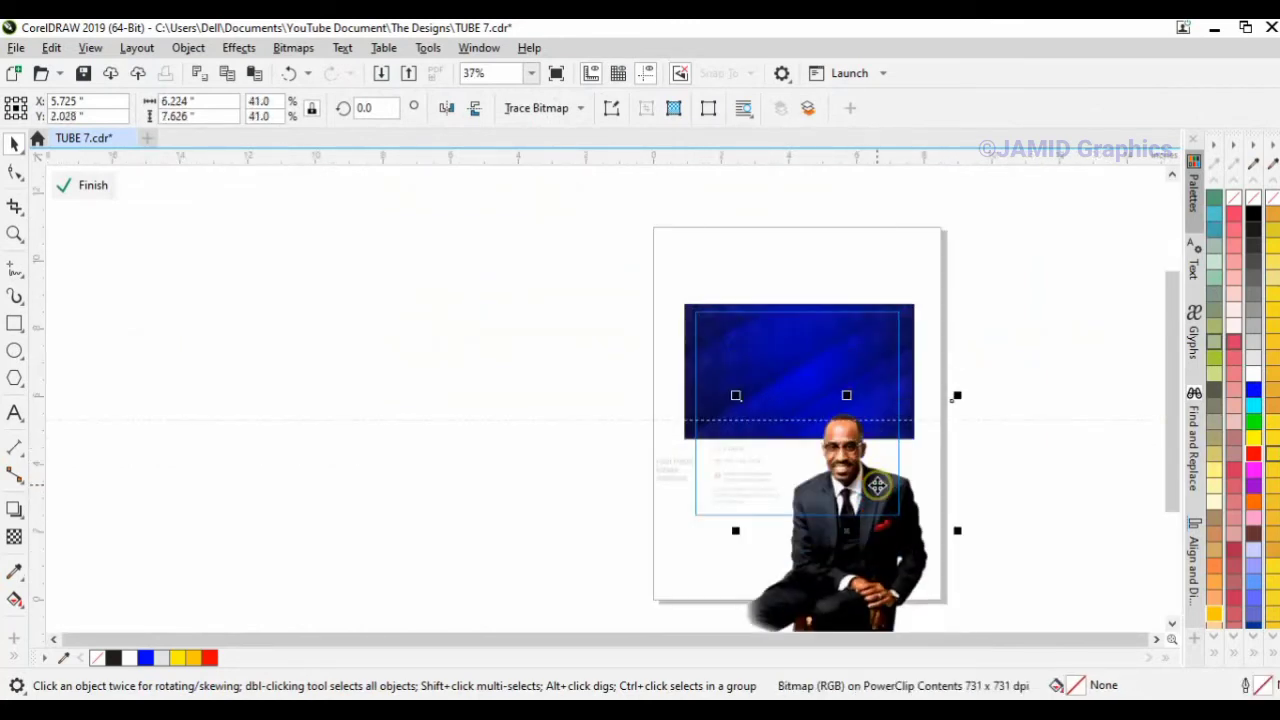
{"action": "left_click_drag", "start_coordinate": [958, 398], "coordinate": [934, 423]}
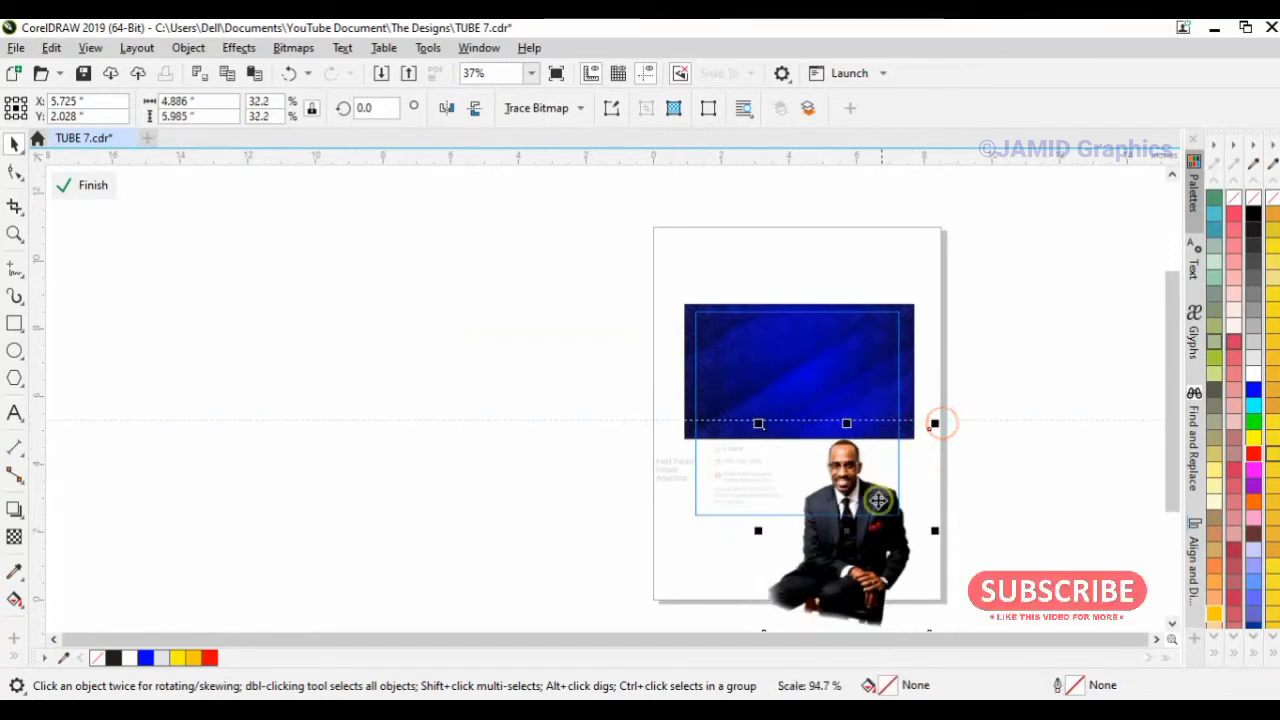
{"action": "left_click_drag", "start_coordinate": [866, 519], "coordinate": [871, 500]}
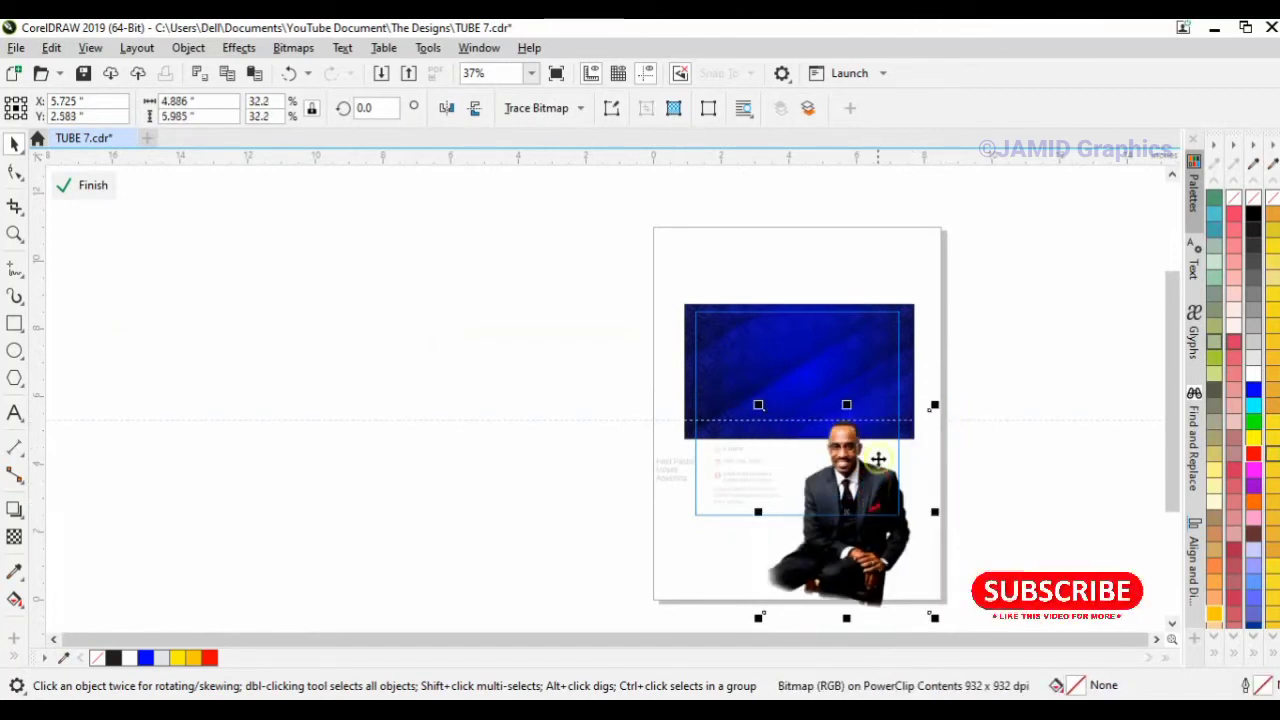
{"action": "left_click", "coordinate": [963, 446]}
Remove the outline from the blue background rectangle inside the PowerClip
{"action": "left_click", "coordinate": [913, 348]}
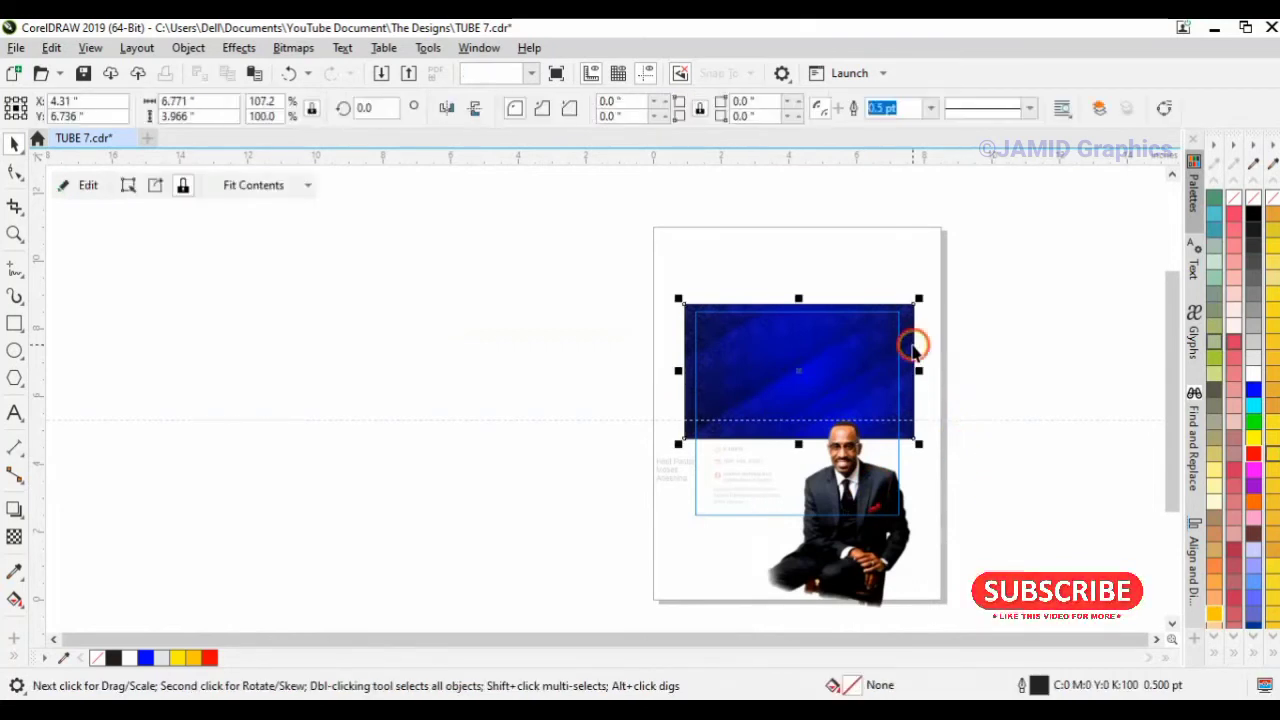
{"action": "right_click", "coordinate": [1236, 198]}
{"action": "left_click", "coordinate": [964, 371]}
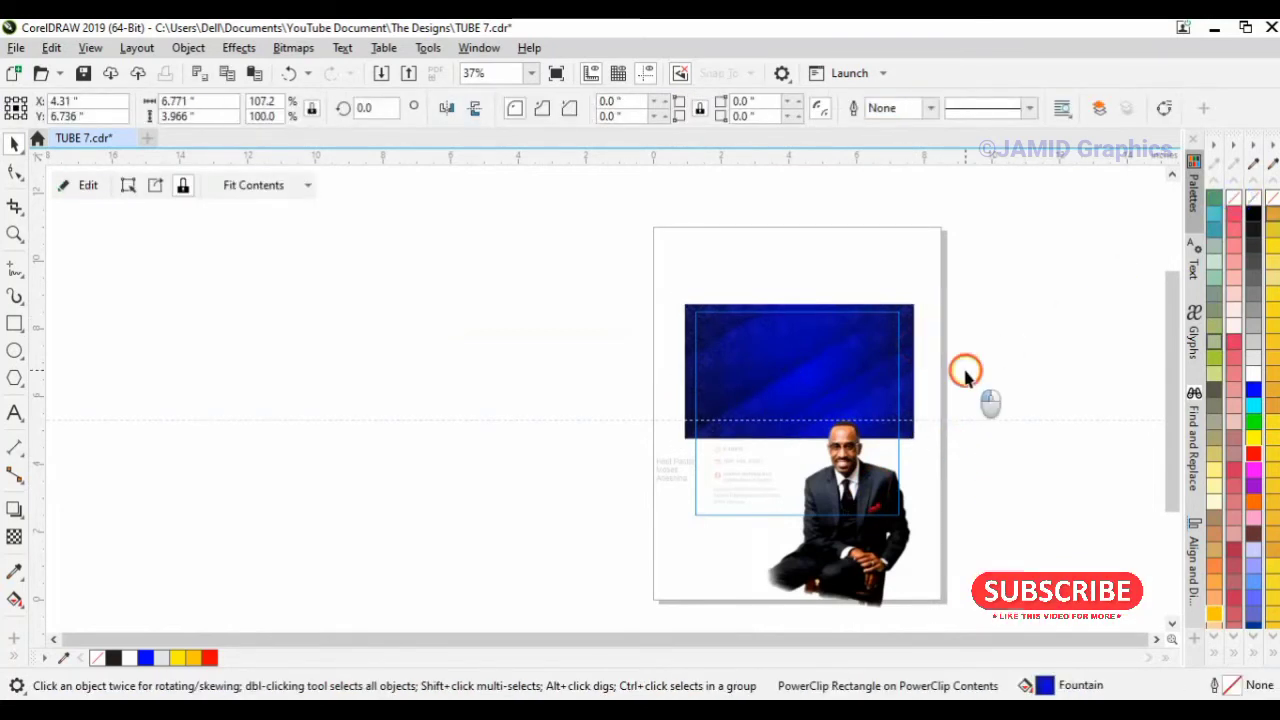
Shift the man's photo slightly right and down within the PowerClip
{"action": "left_click", "coordinate": [850, 482]}
{"action": "left_click_drag", "start_coordinate": [850, 482], "coordinate": [853, 485]}
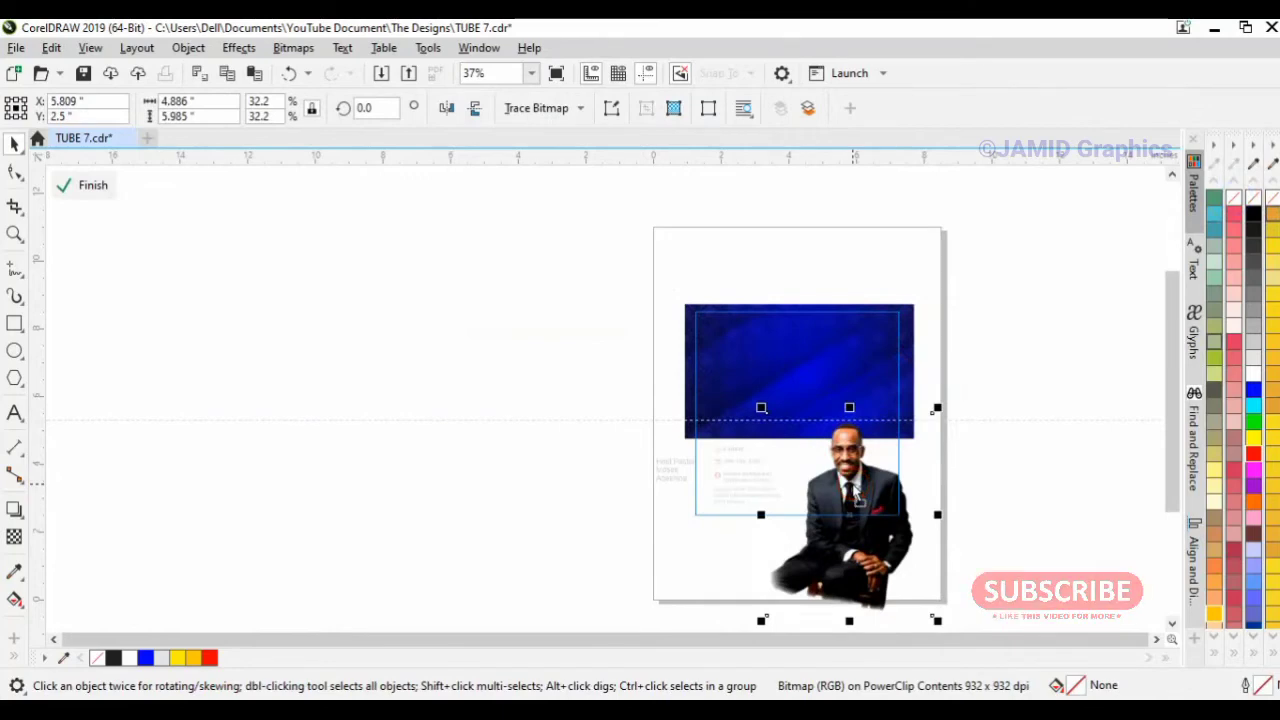
Finish editing the PowerClip contents and change the Host Pastor label's font to Tw Cen MT Normal-Italic
{"action": "left_click", "coordinate": [1066, 492]}
{"action": "left_click_drag", "start_coordinate": [984, 547], "coordinate": [598, 310]}
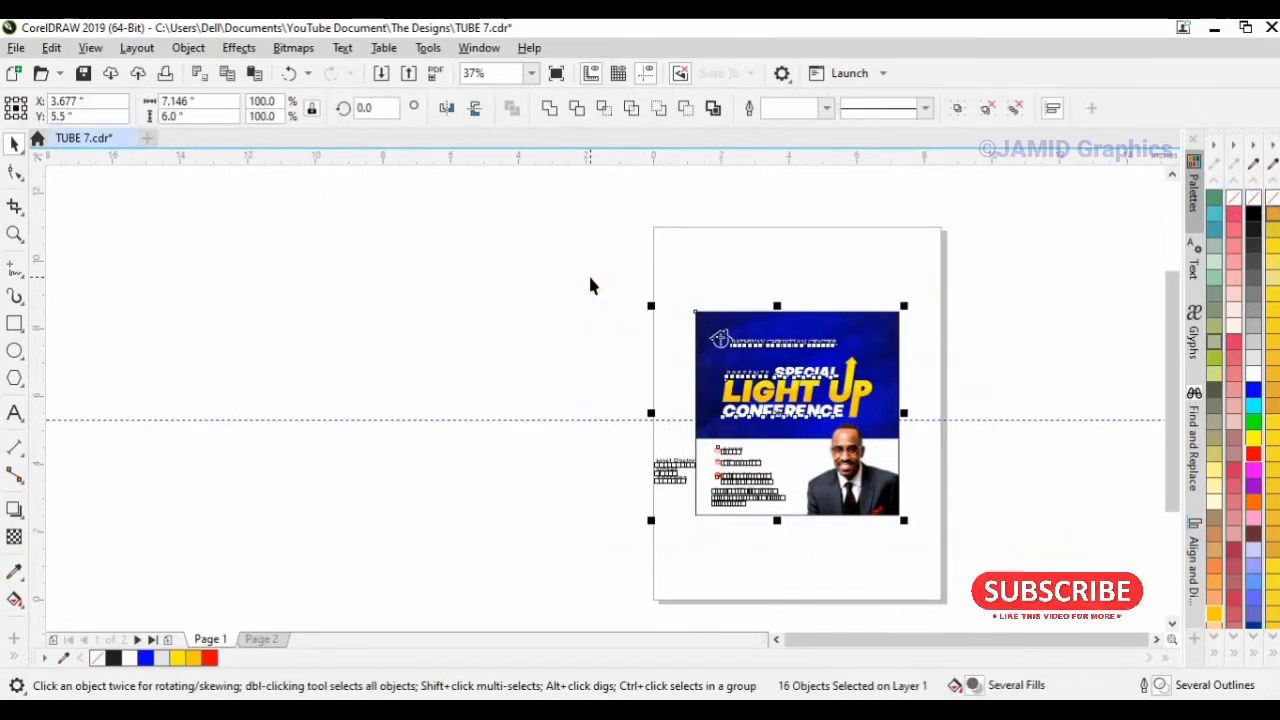
{"action": "key", "text": "shift+F2"}
{"action": "left_click", "coordinate": [366, 506]}
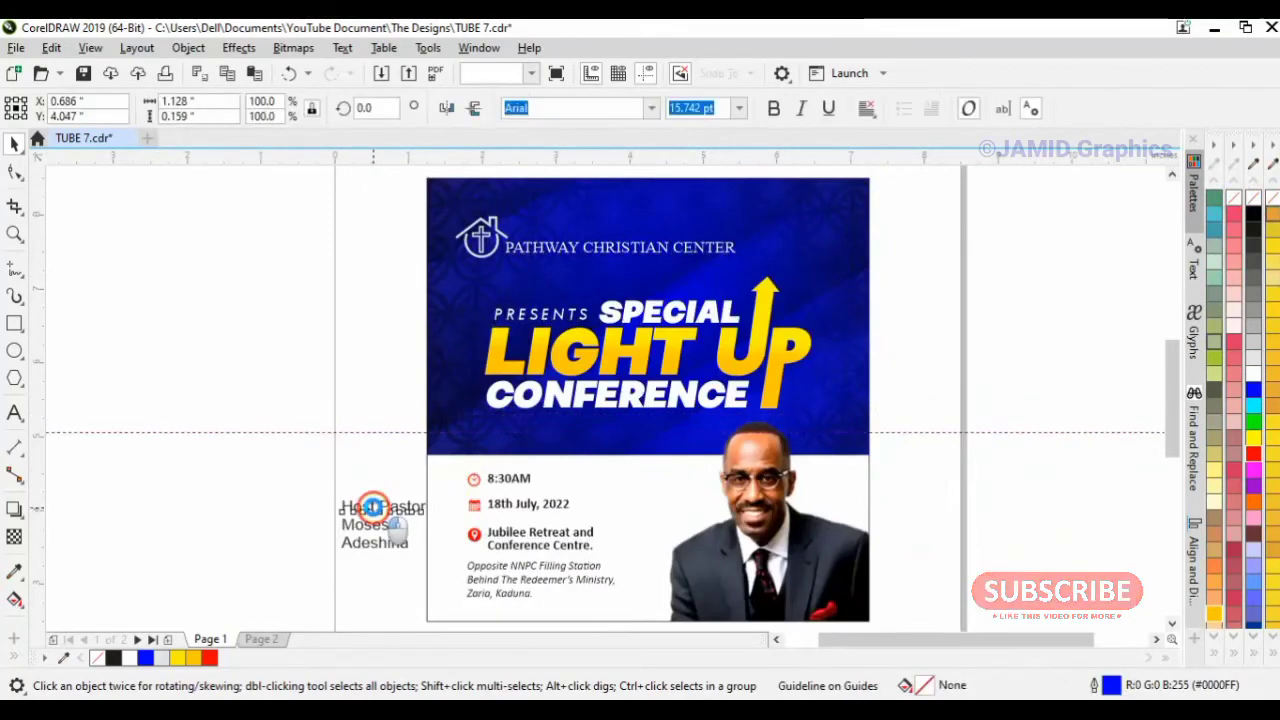
{"action": "left_click", "coordinate": [651, 109]}
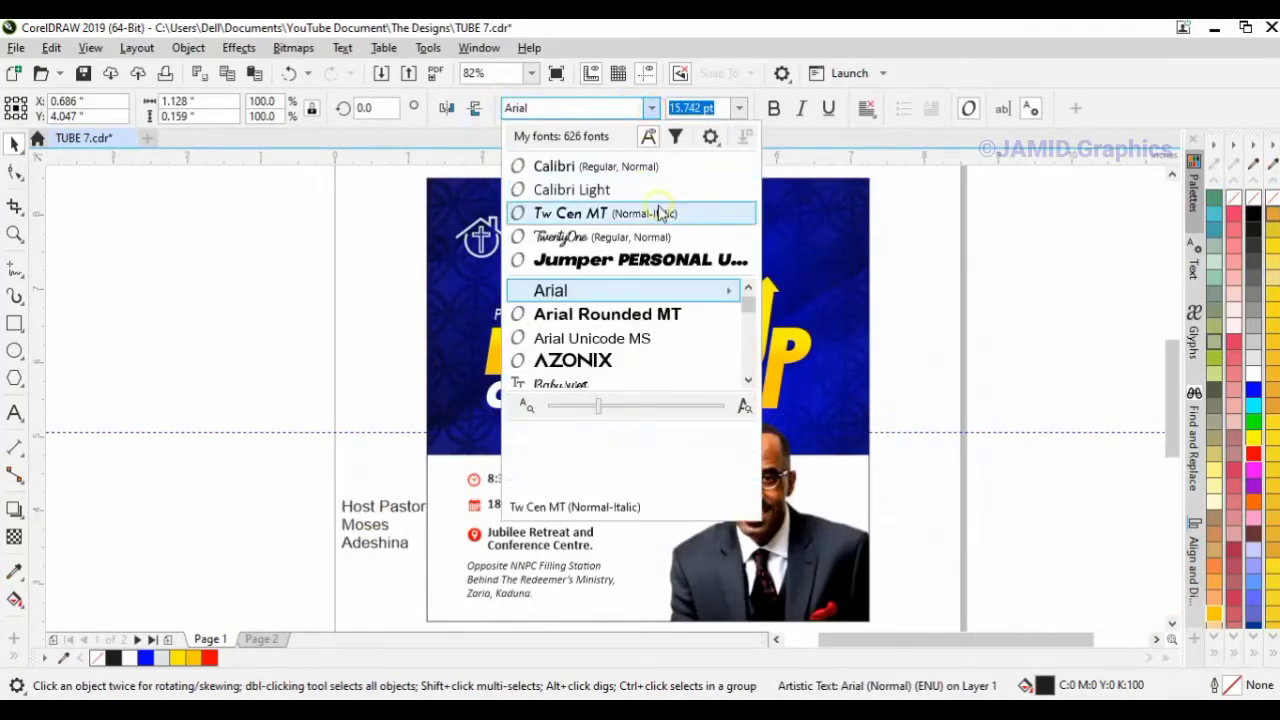
{"action": "left_click", "coordinate": [663, 213]}
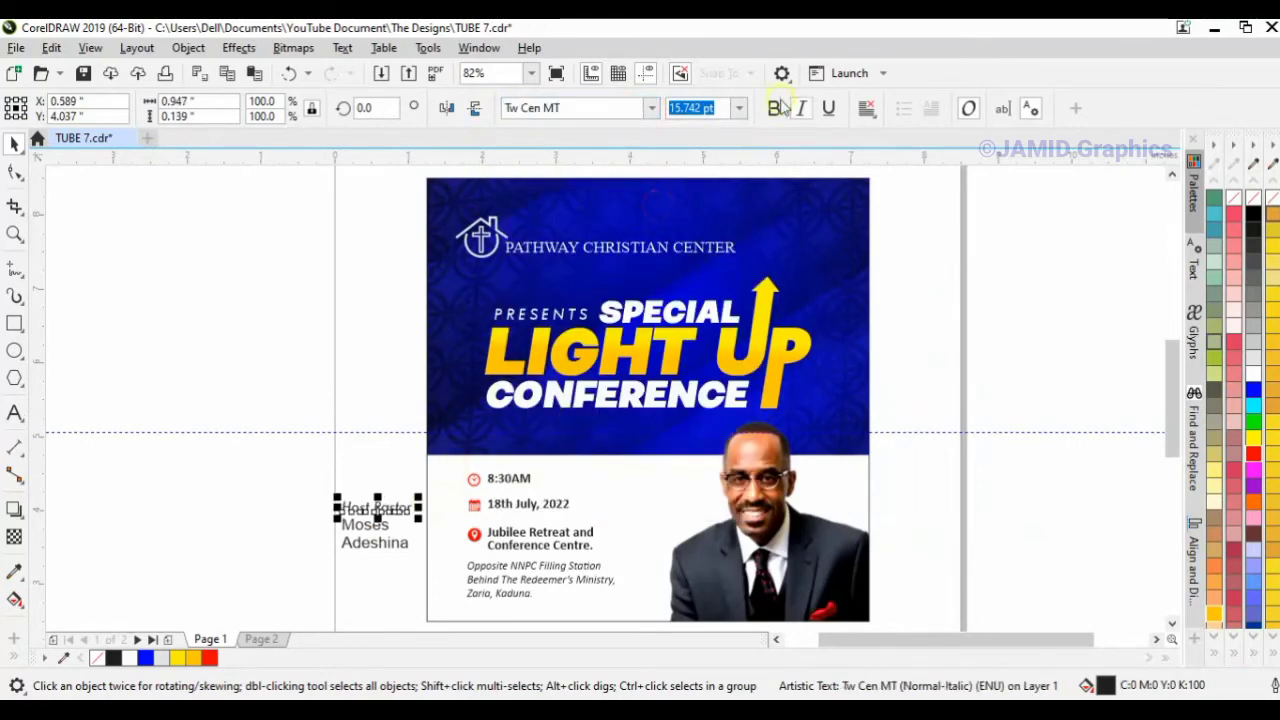
{"action": "left_click", "coordinate": [300, 505]}
Change the two lines of the pastor's name to UPPERCASE and make them bold
{"action": "left_click", "coordinate": [366, 527]}
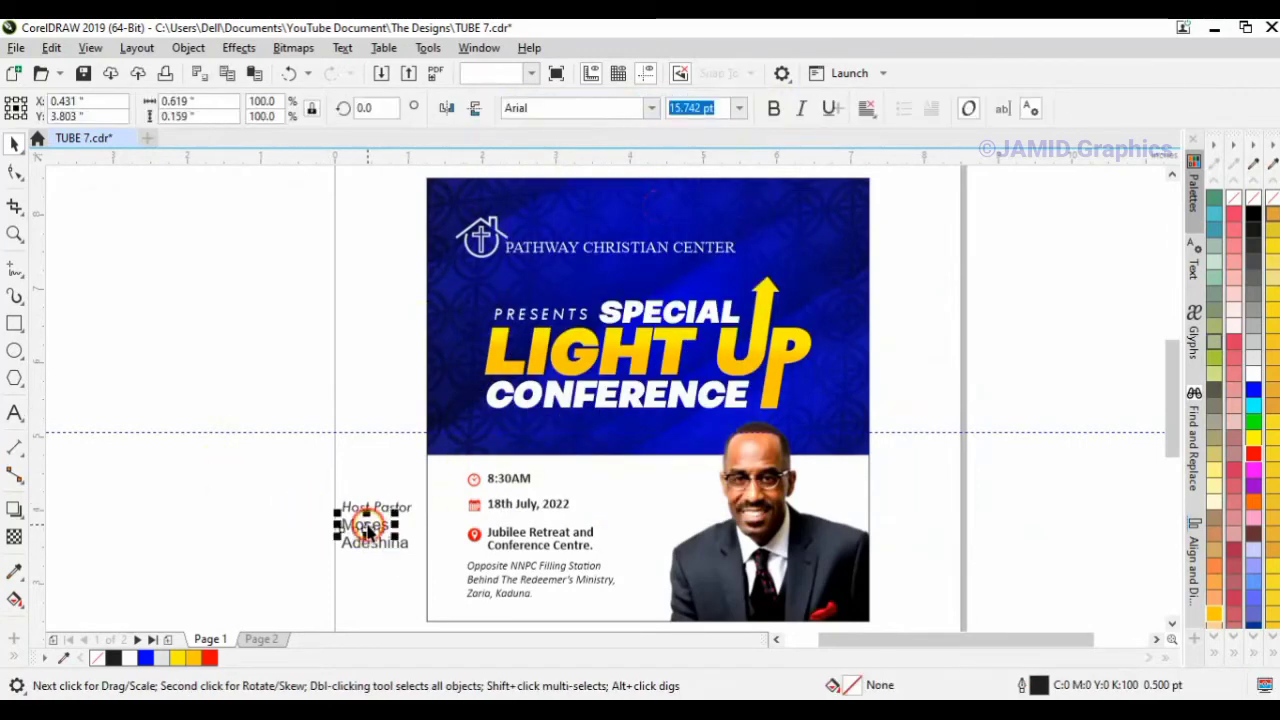
{"action": "left_click", "coordinate": [378, 553], "text": "shift"}
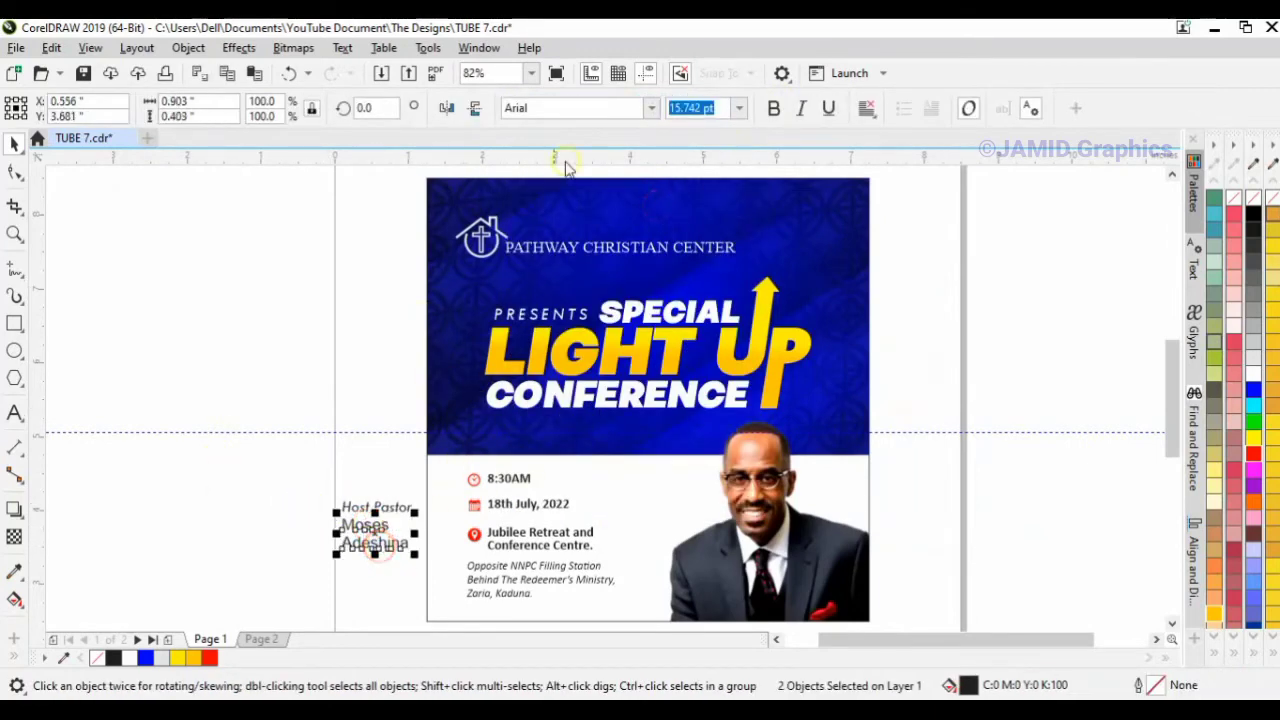
{"action": "left_click", "coordinate": [651, 109]}
{"action": "left_click", "coordinate": [652, 110]}
{"action": "left_click", "coordinate": [342, 48]}
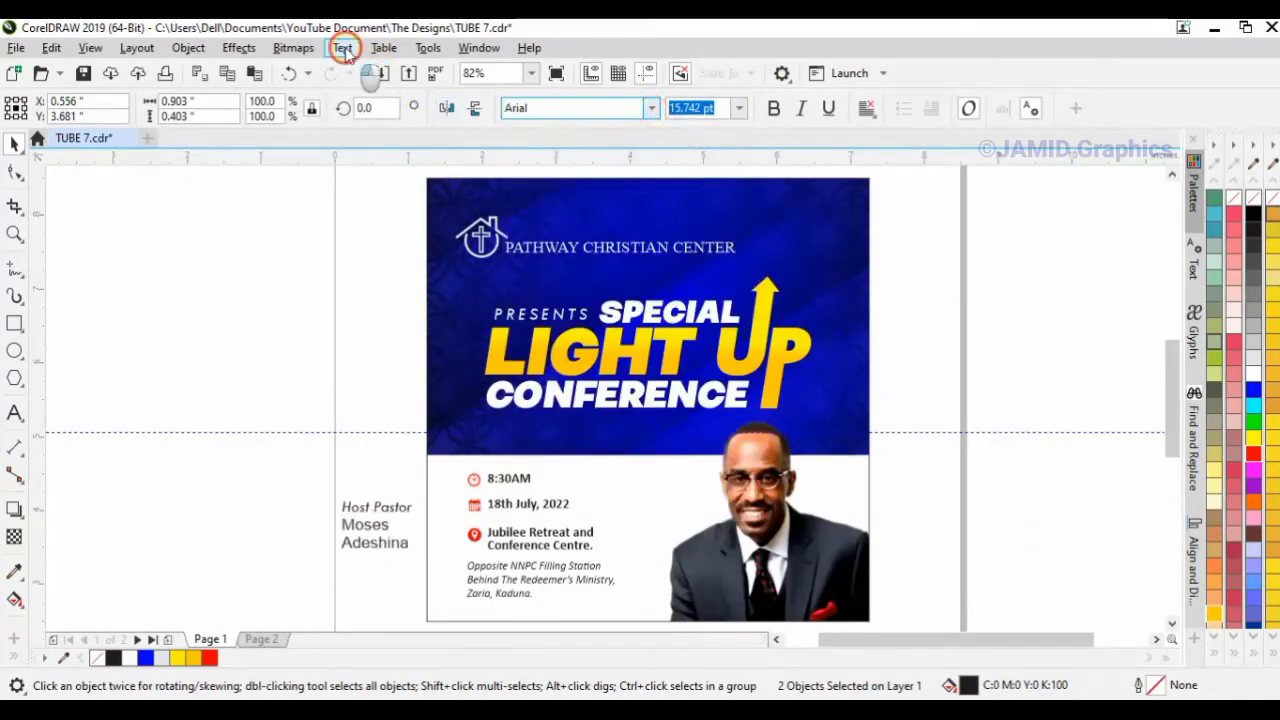
{"action": "left_click", "coordinate": [425, 446]}
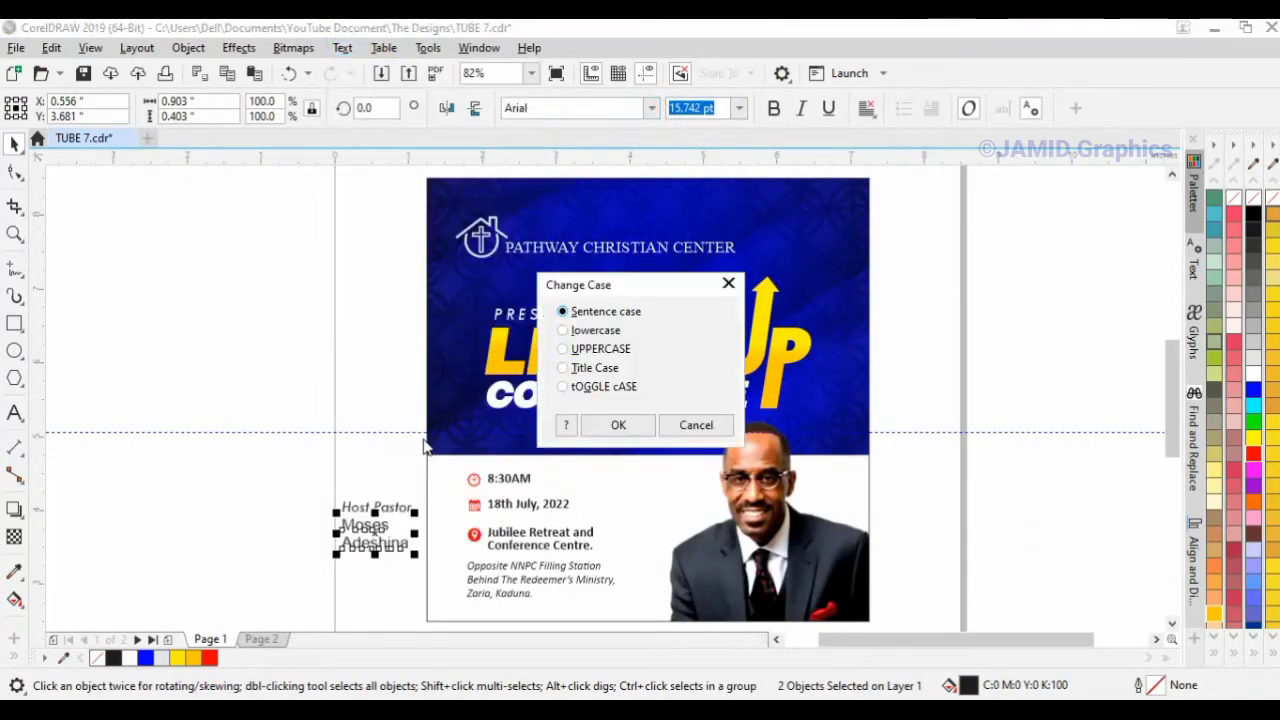
{"action": "left_click", "coordinate": [603, 348]}
{"action": "left_click", "coordinate": [612, 428]}
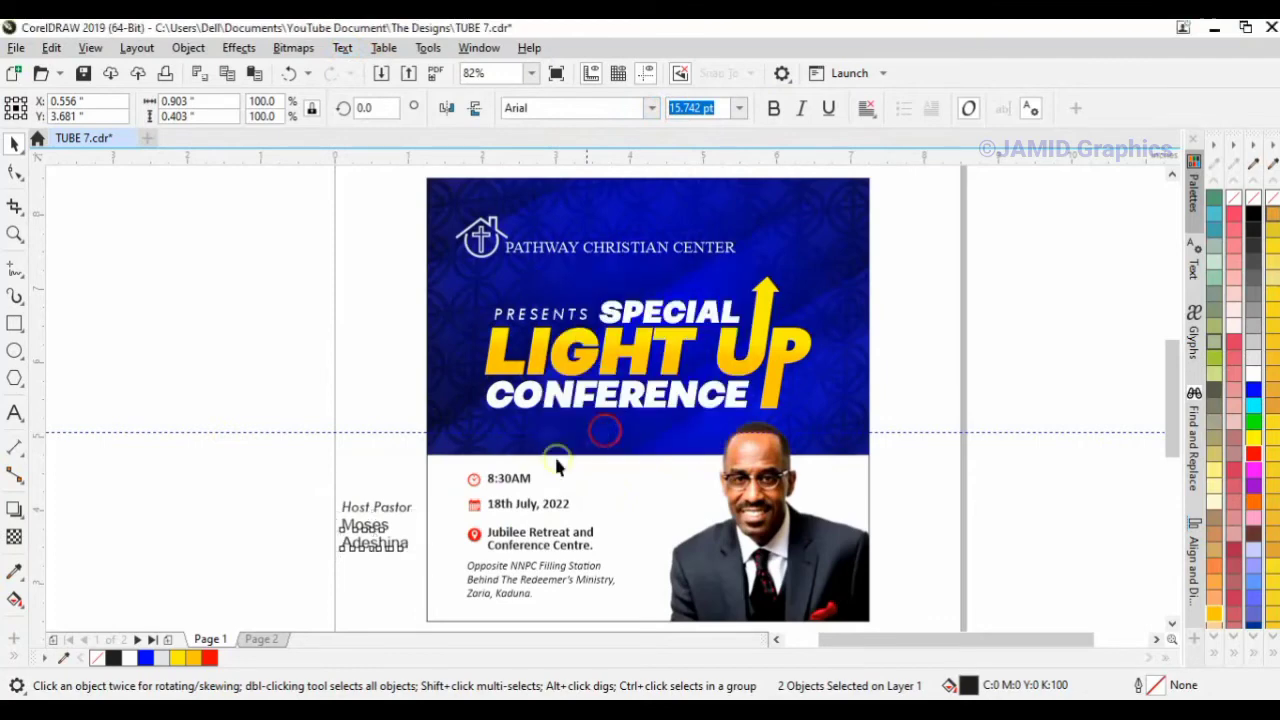
{"action": "left_click", "coordinate": [774, 108]}
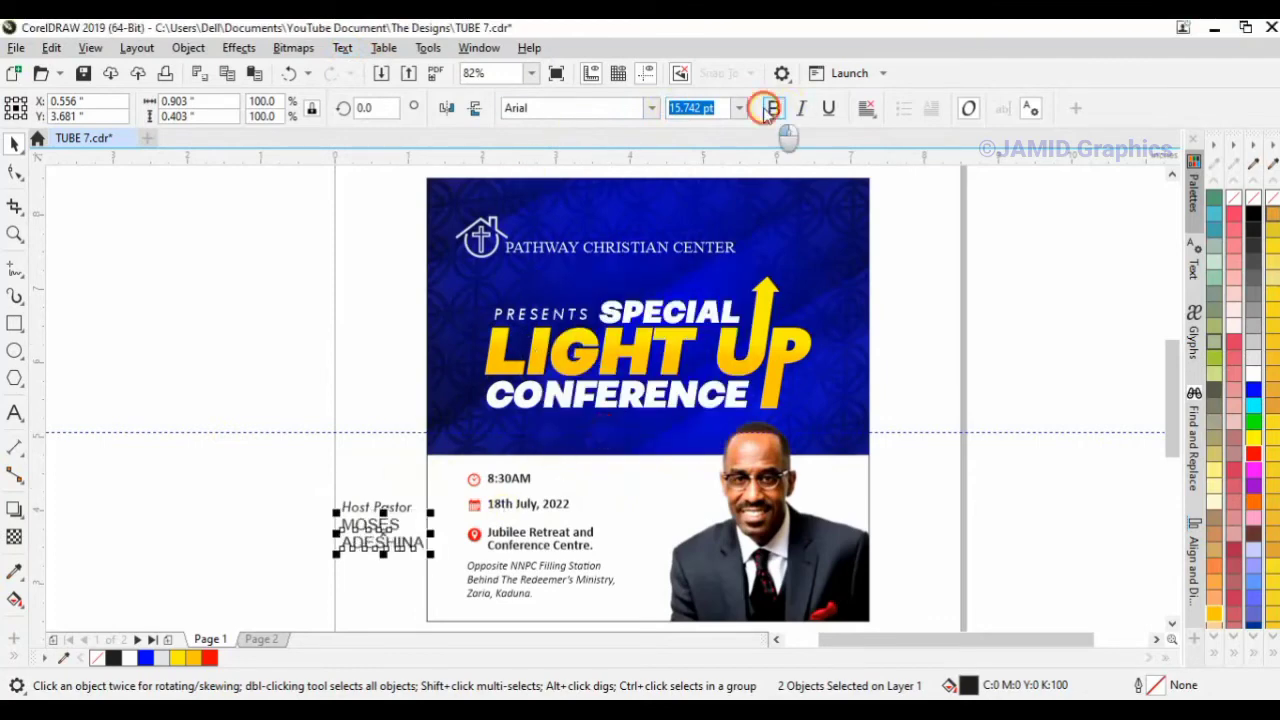
Enlarge the pastor's first name to about 22.97 pt so its width roughly matches the surname line
{"action": "scroll", "coordinate": [402, 565], "scroll_direction": "up", "scroll_amount": 3}
{"action": "left_click", "coordinate": [420, 600]}
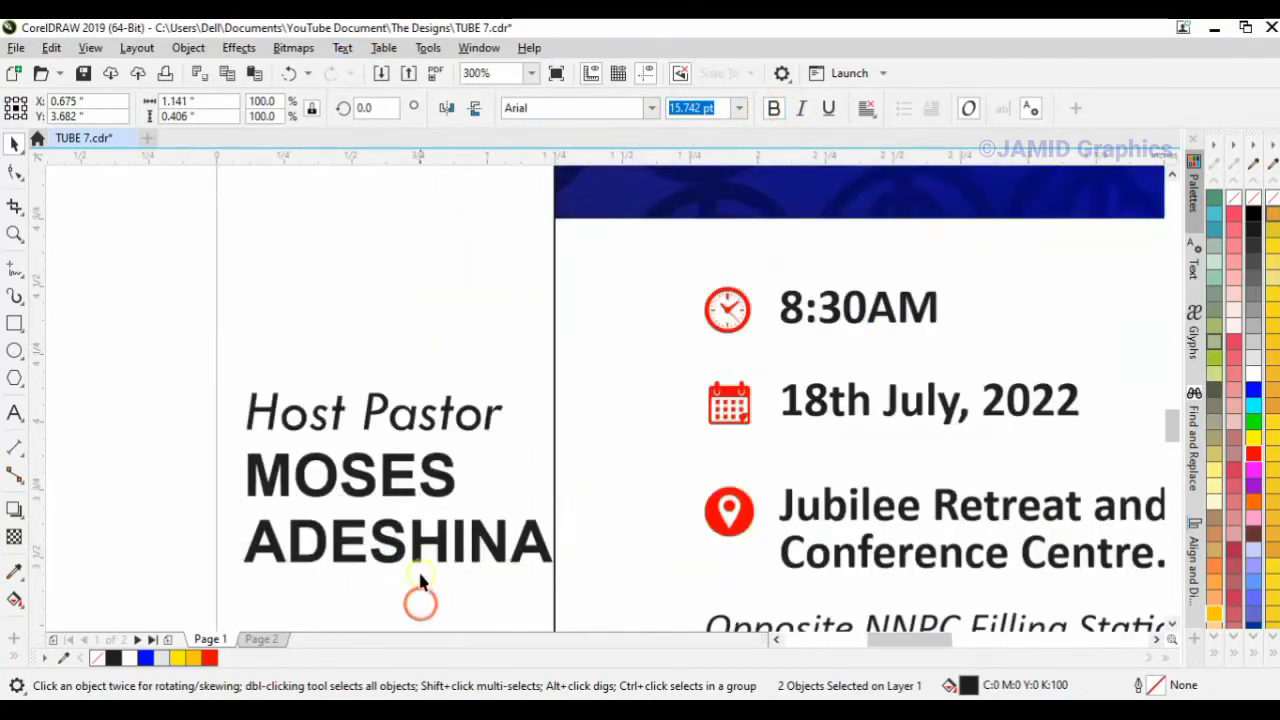
{"action": "left_click", "coordinate": [443, 488]}
{"action": "left_click", "coordinate": [503, 540]}
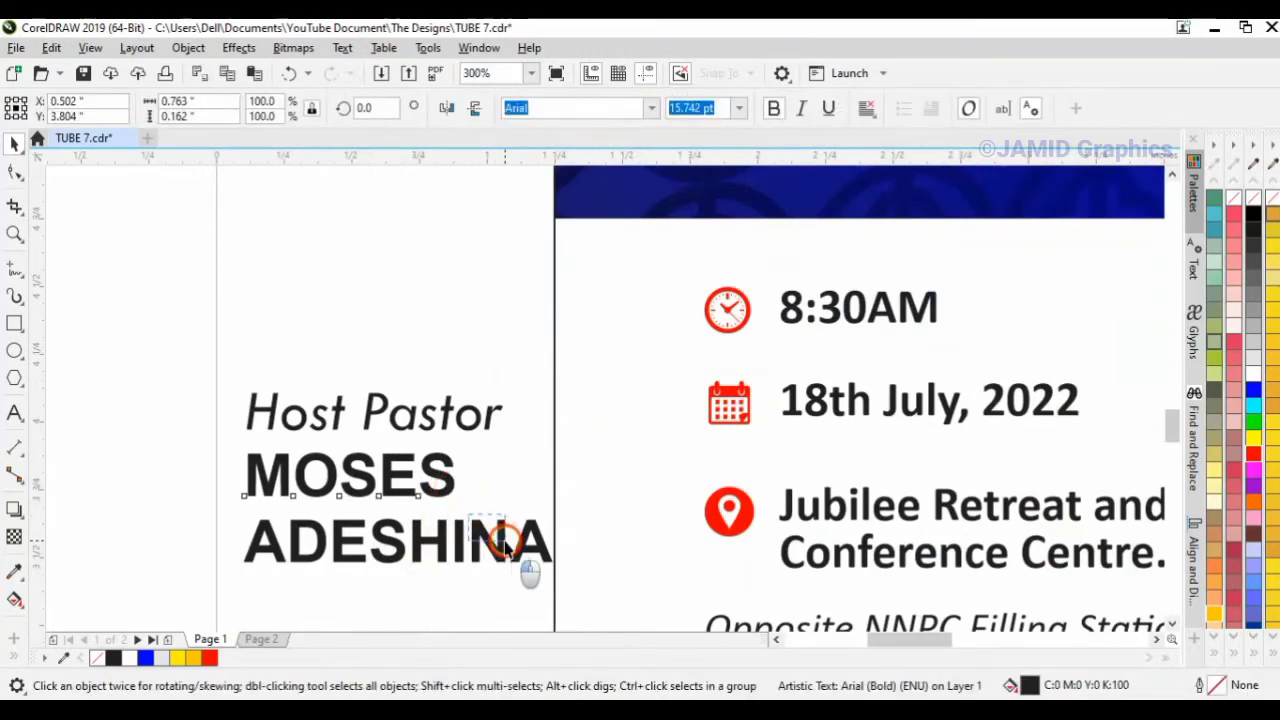
{"action": "left_click", "coordinate": [452, 497]}
{"action": "left_click_drag", "start_coordinate": [463, 497], "coordinate": [557, 566]}
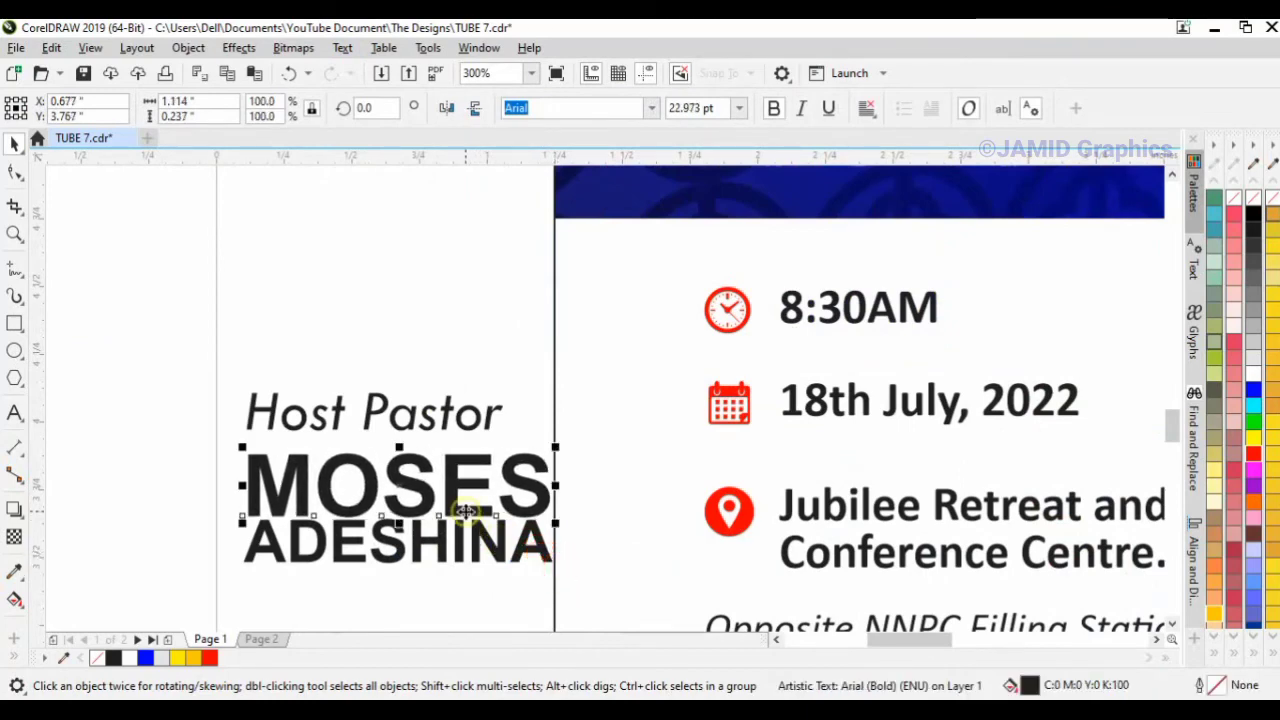
Raise the enlarged first name clear of the surname and move the Host Pastor label up above it
{"action": "left_click_drag", "start_coordinate": [466, 512], "coordinate": [465, 503]}
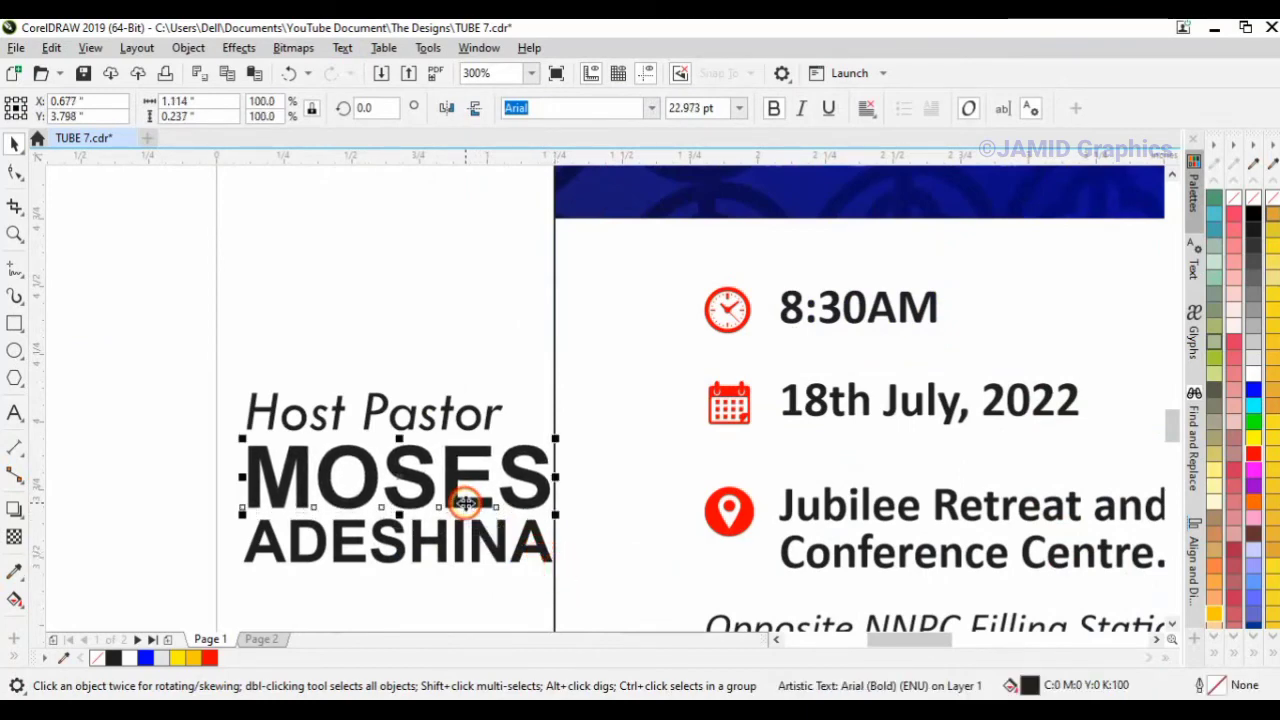
{"action": "left_click", "coordinate": [430, 418]}
{"action": "left_click_drag", "start_coordinate": [429, 420], "coordinate": [429, 405]}
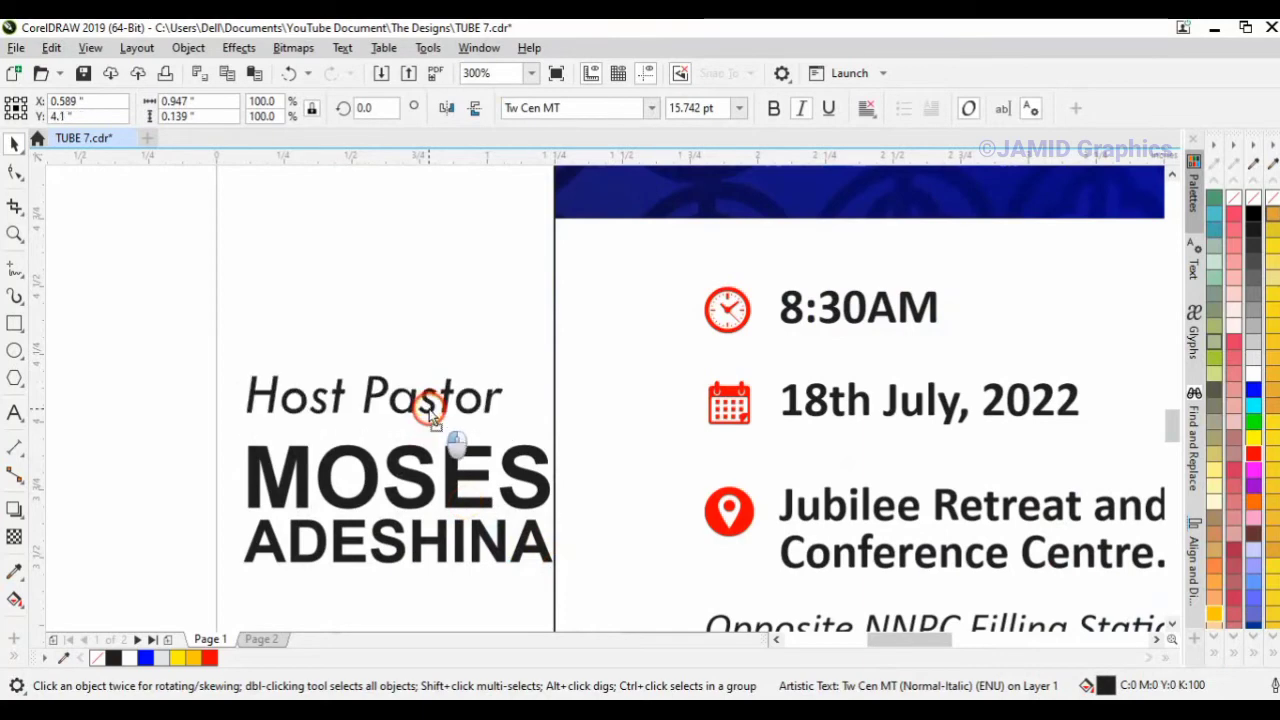
Scale the Host Pastor label and both name lines together to about 0.57 by 0.35 inches and place them beside the man's face
{"action": "left_click_drag", "start_coordinate": [170, 345], "coordinate": [586, 557]}
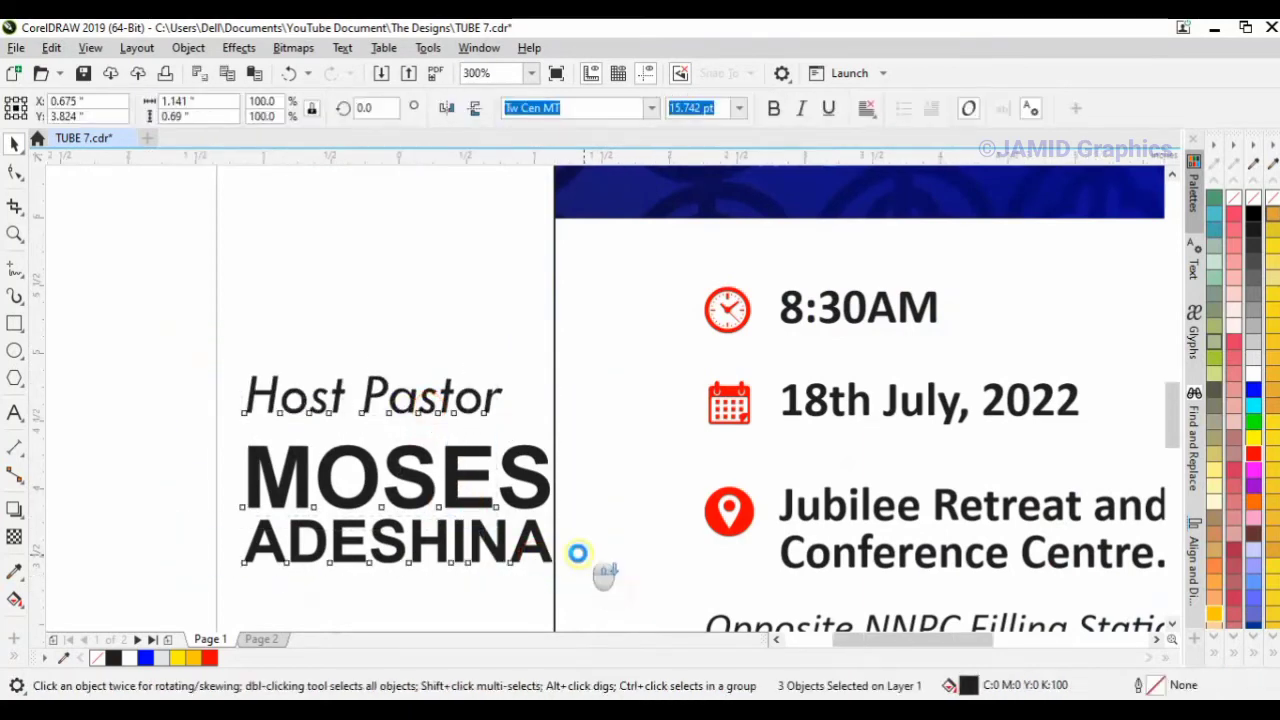
{"action": "scroll", "coordinate": [586, 557], "scroll_direction": "down", "scroll_amount": 2}
{"action": "left_click_drag", "start_coordinate": [575, 461], "coordinate": [1048, 487]}
{"action": "scroll", "coordinate": [1048, 487], "scroll_direction": "down", "scroll_amount": 1}
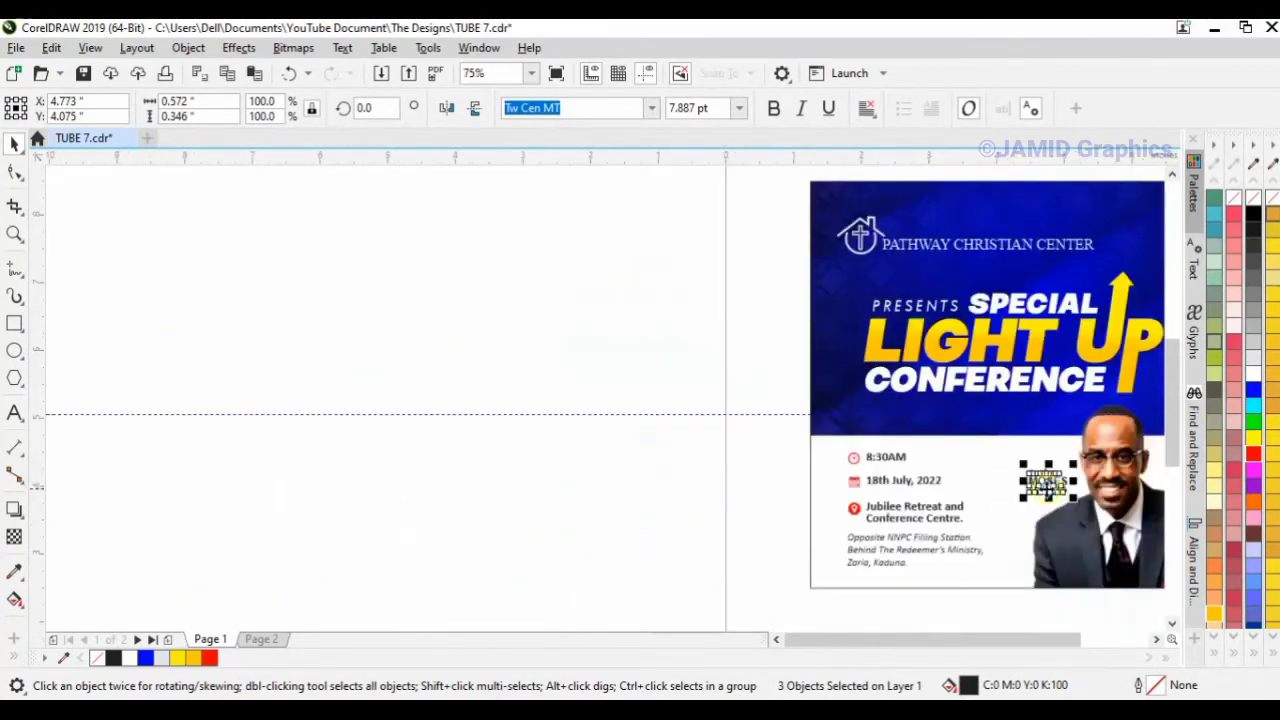
{"action": "left_click", "coordinate": [1088, 560]}
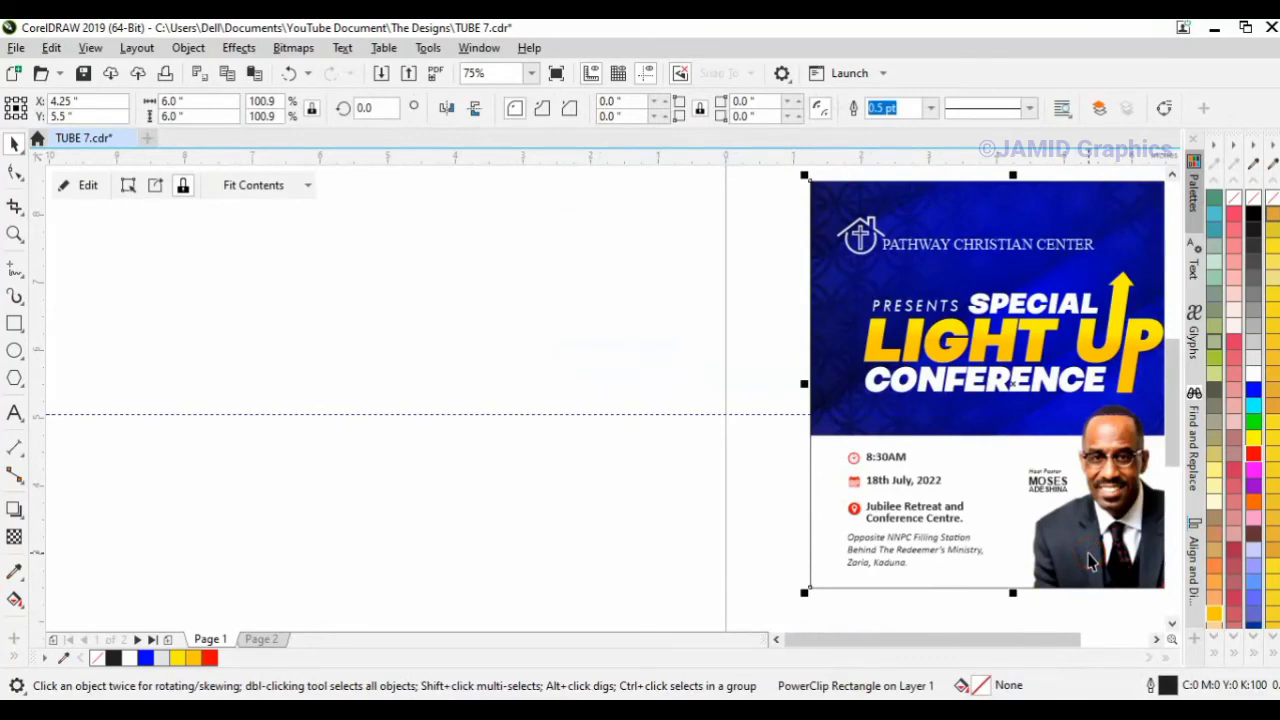
{"action": "key", "text": "shift+F2"}
{"action": "left_click", "coordinate": [379, 470]}
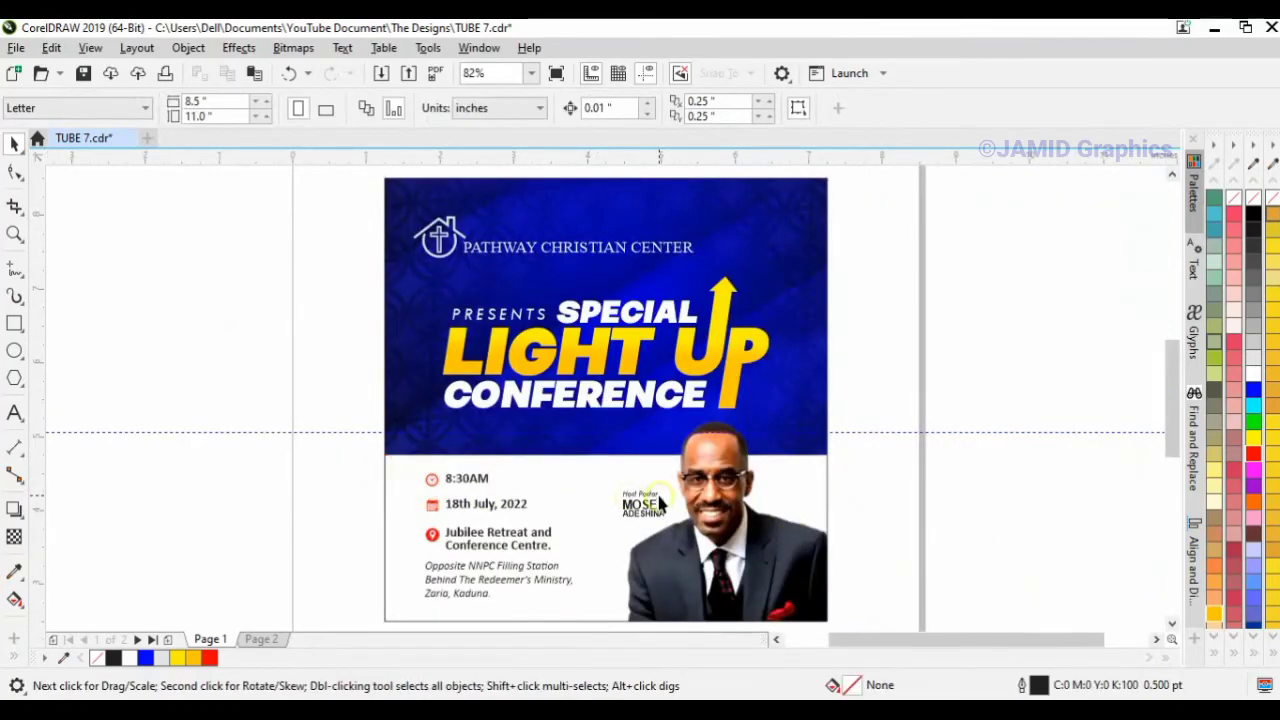
Colour the Host Pastor label red
{"action": "left_click", "coordinate": [659, 503]}
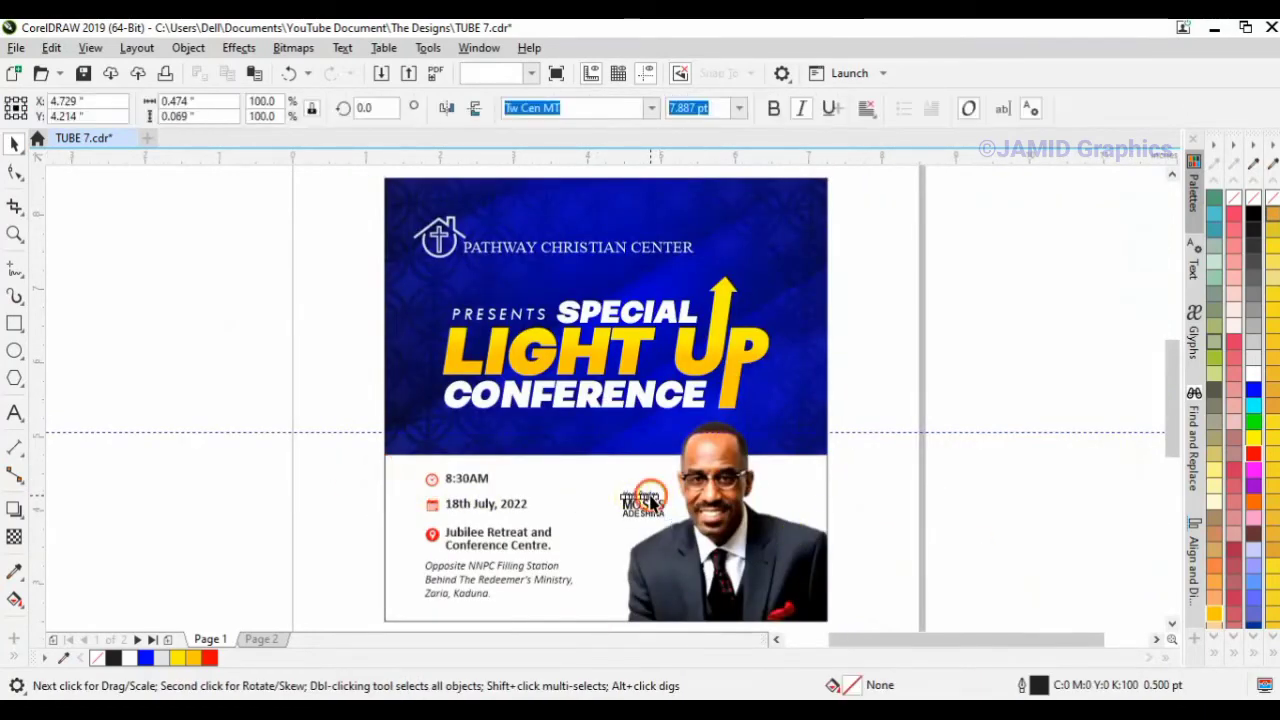
{"action": "left_click", "coordinate": [1252, 453]}
{"action": "left_click", "coordinate": [866, 521]}
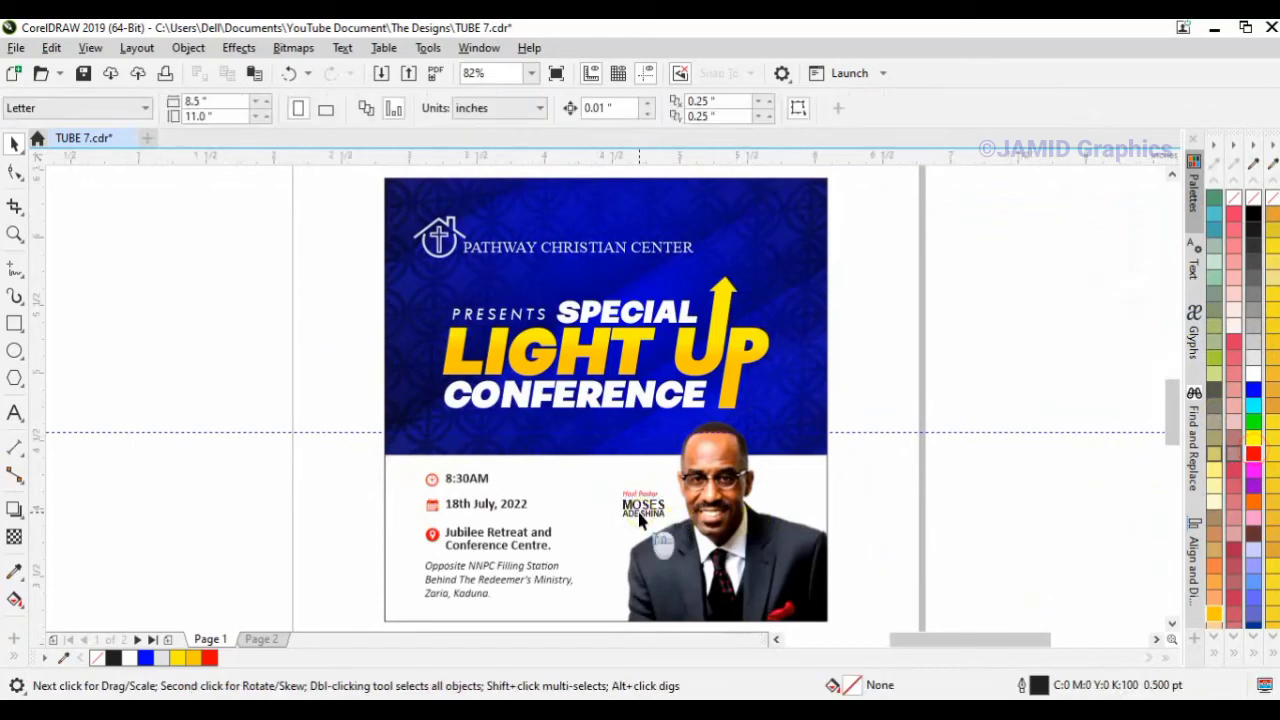
Colour both lines of the pastor's name blue (#0000FF)
{"action": "scroll", "coordinate": [646, 512], "scroll_direction": "up", "scroll_amount": 1}
{"action": "scroll", "coordinate": [651, 512], "scroll_direction": "up", "scroll_amount": 2}
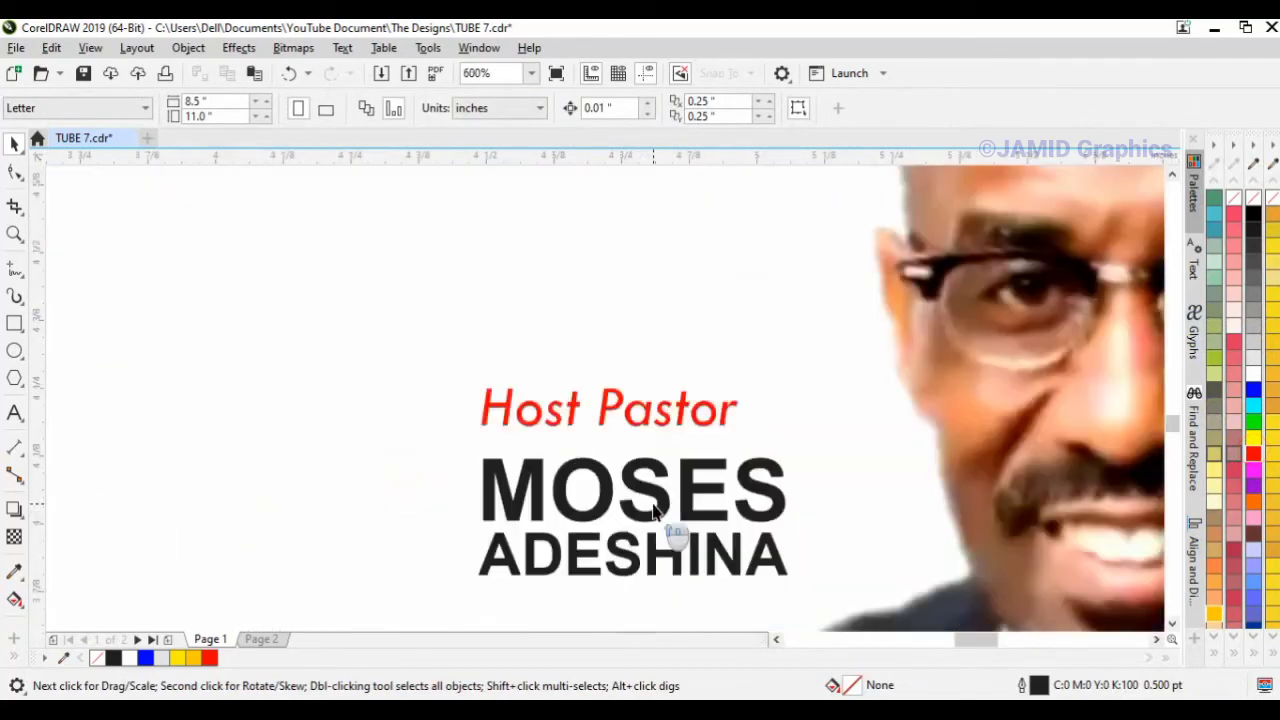
{"action": "left_click", "coordinate": [652, 513]}
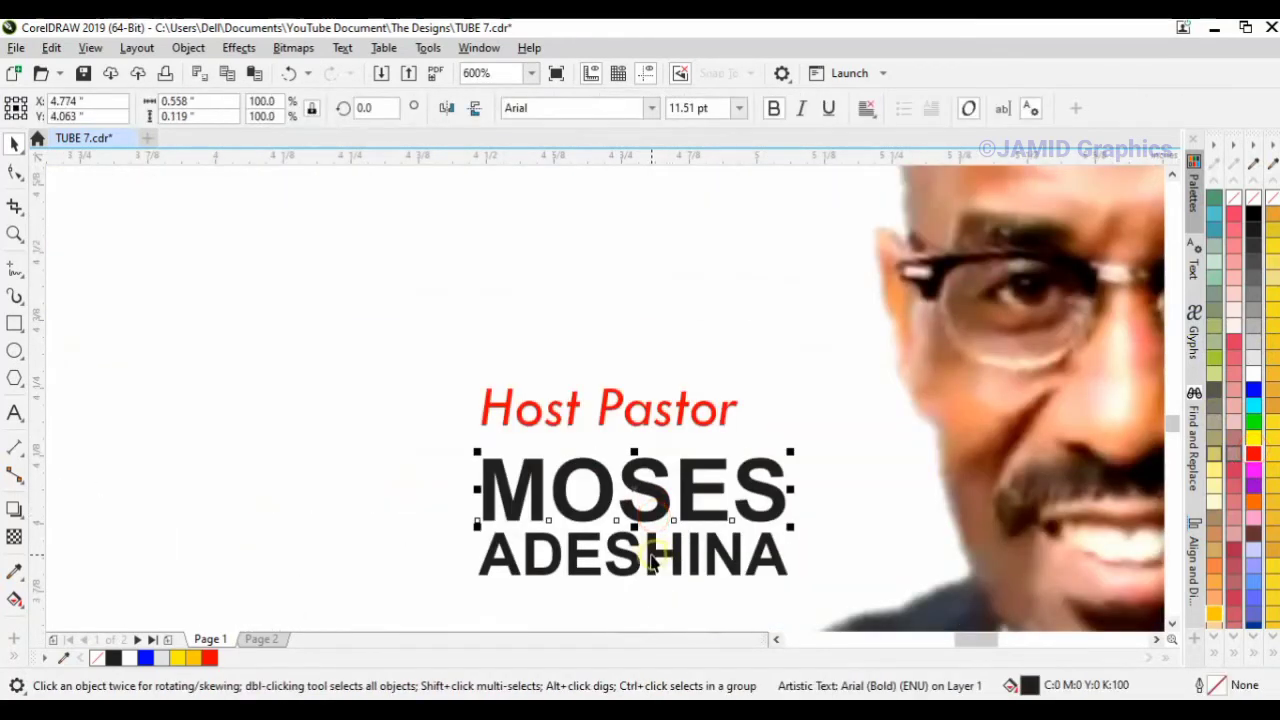
{"action": "left_click", "coordinate": [651, 552], "text": "shift"}
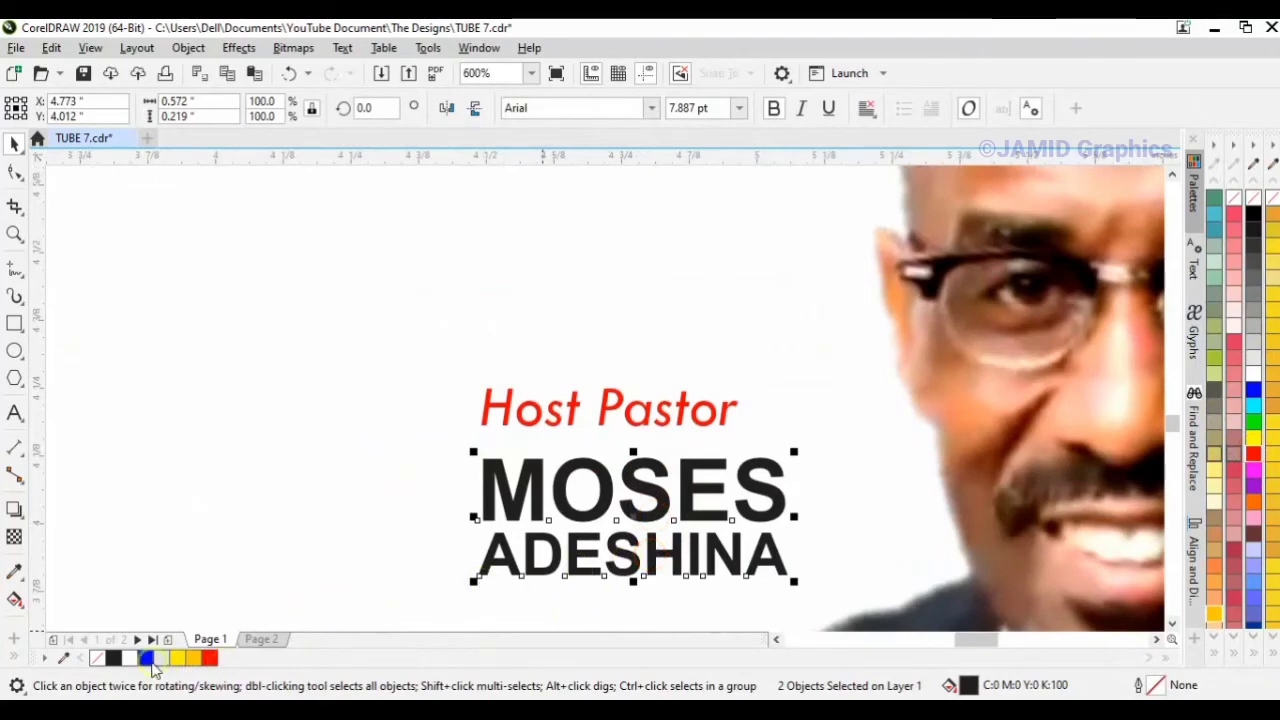
{"action": "scroll", "coordinate": [520, 540], "scroll_direction": "down", "scroll_amount": 2}
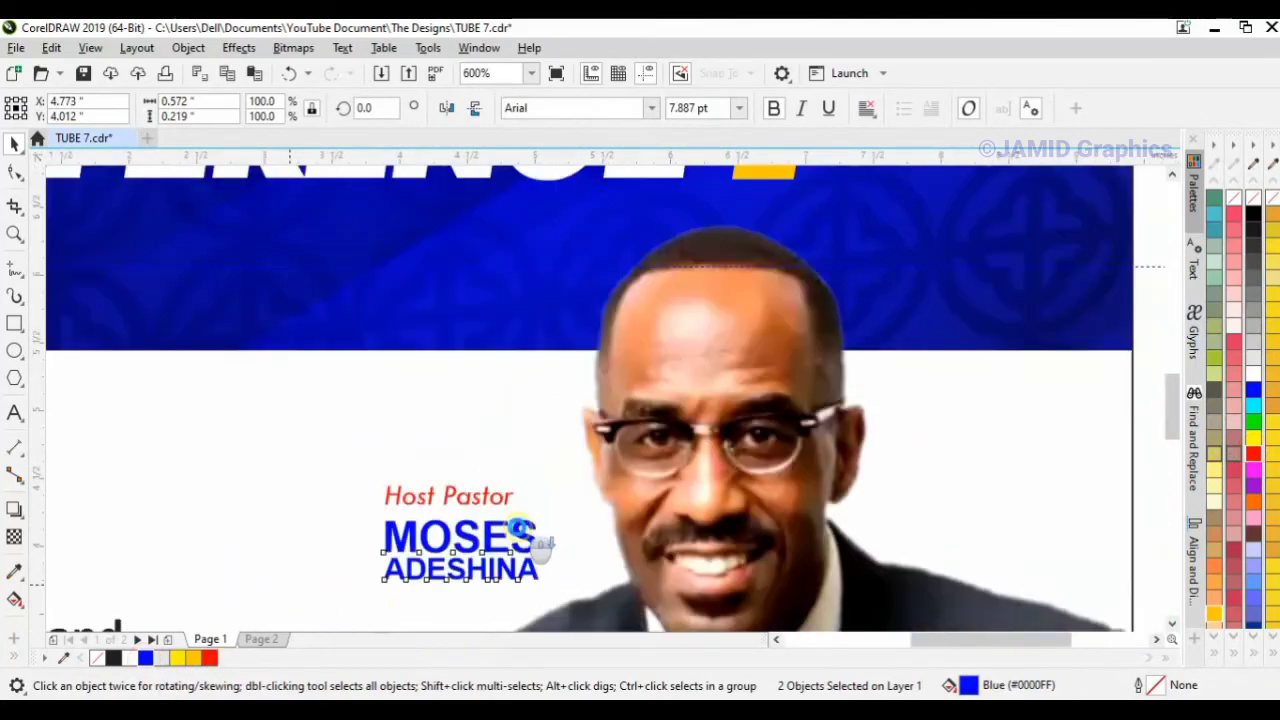
{"action": "left_click", "coordinate": [797, 509]}
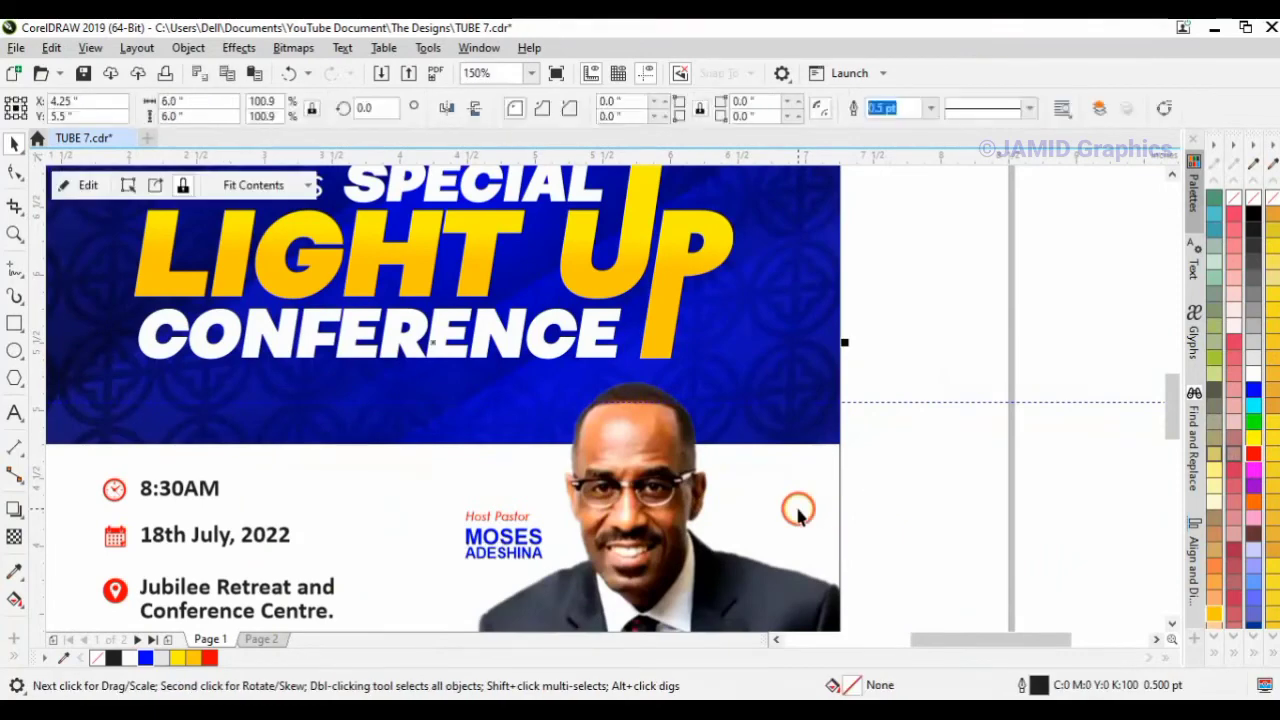
{"action": "scroll", "coordinate": [797, 517], "scroll_direction": "down", "scroll_amount": 1}
{"action": "left_click", "coordinate": [900, 511]}
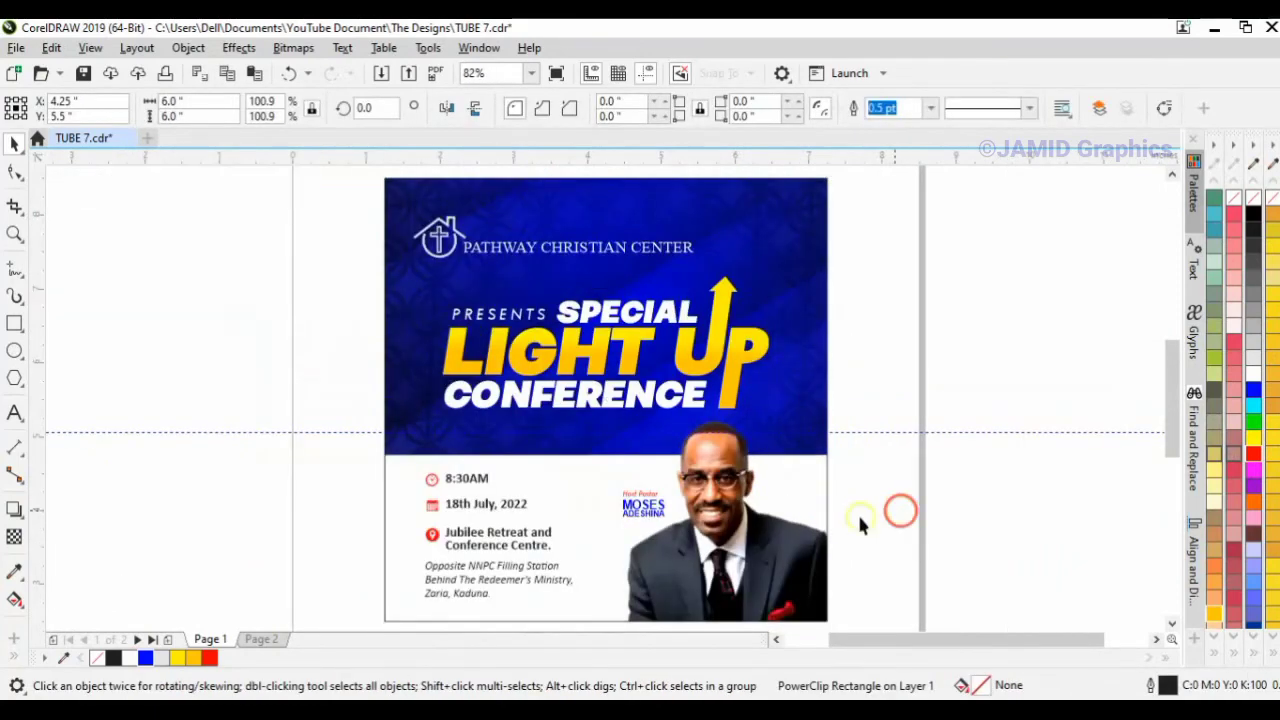
Reopen the PowerClip contents and draw a rectangle about 6.31 by 2.63 inches over the white event details area, filled with grey #B3B3B3
{"action": "left_click", "coordinate": [571, 474]}
{"action": "double_click", "coordinate": [571, 474]}
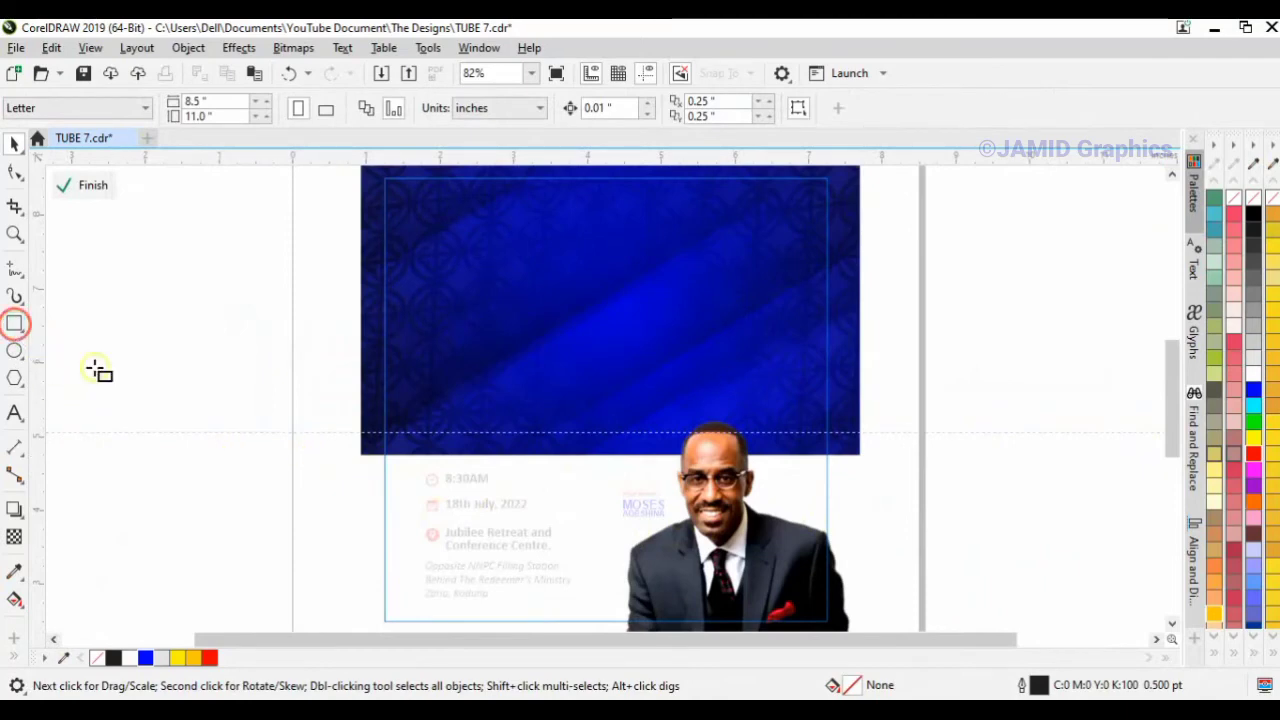
{"action": "left_click_drag", "start_coordinate": [376, 443], "coordinate": [843, 584]}
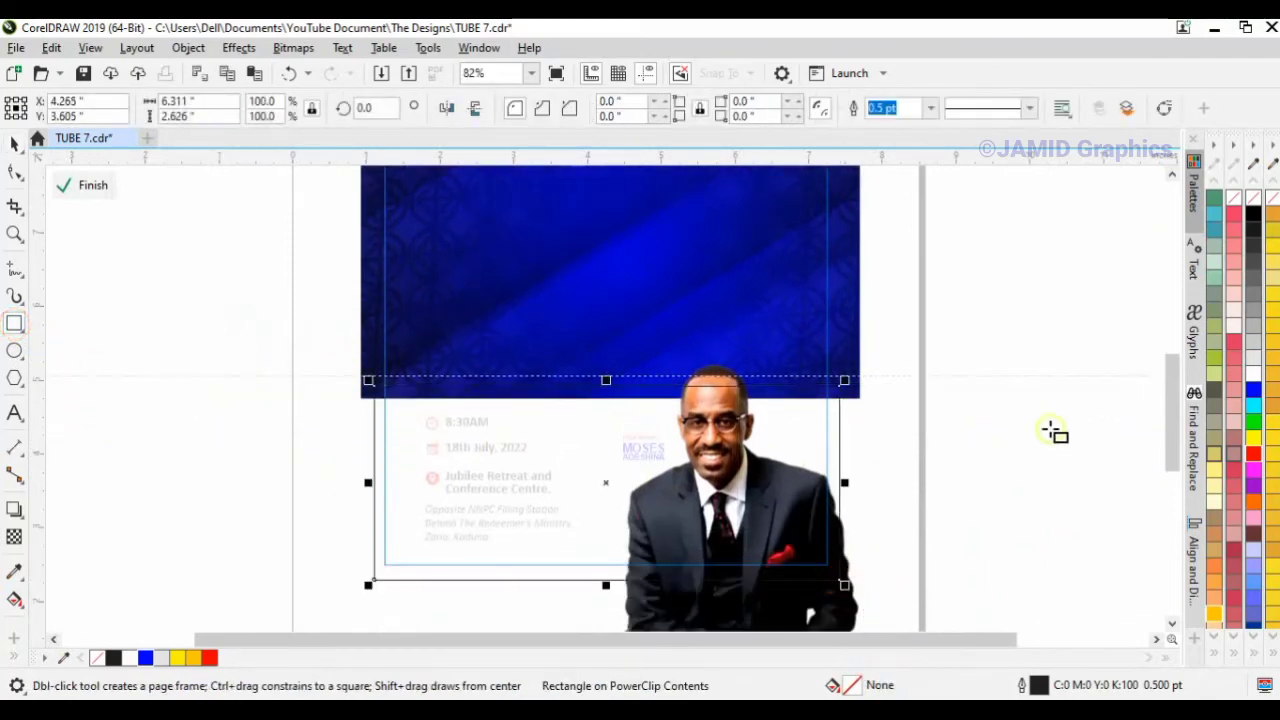
{"action": "left_click", "coordinate": [1254, 340]}
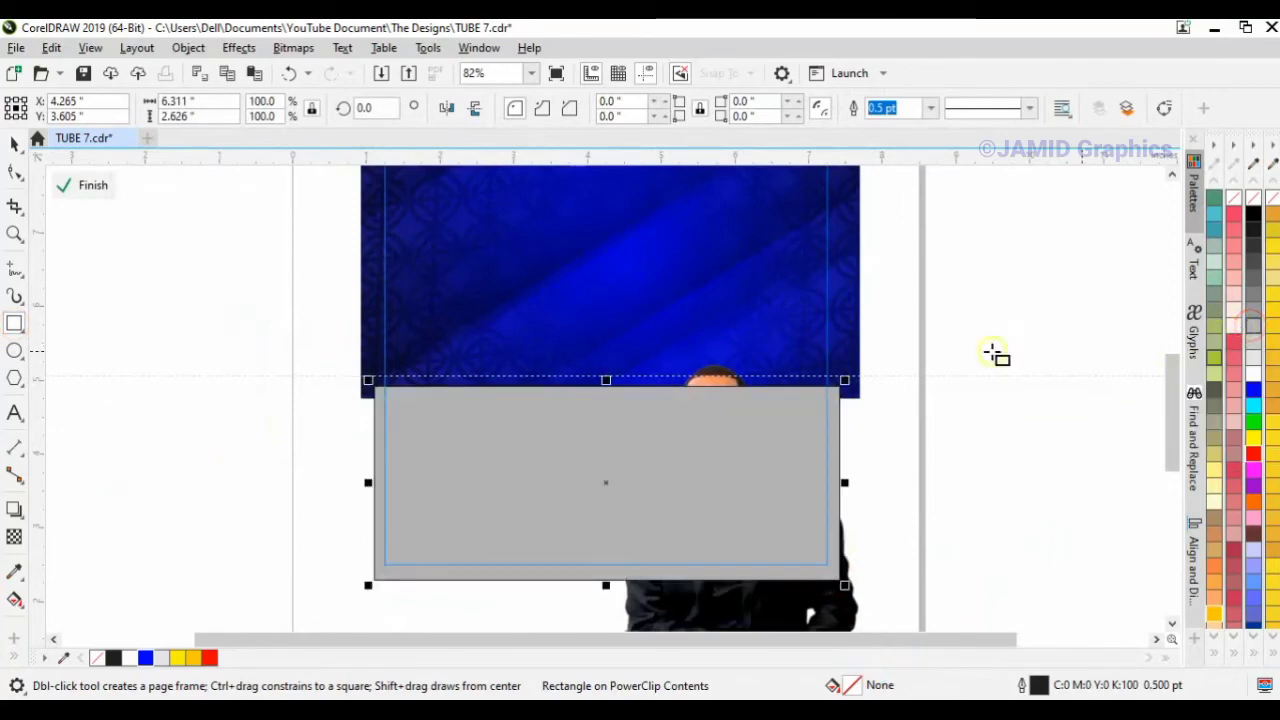
Apply a texture transparency to the grey rectangle, using the multicoloured speckled texture from the Samples library
{"action": "left_click", "coordinate": [14, 537]}
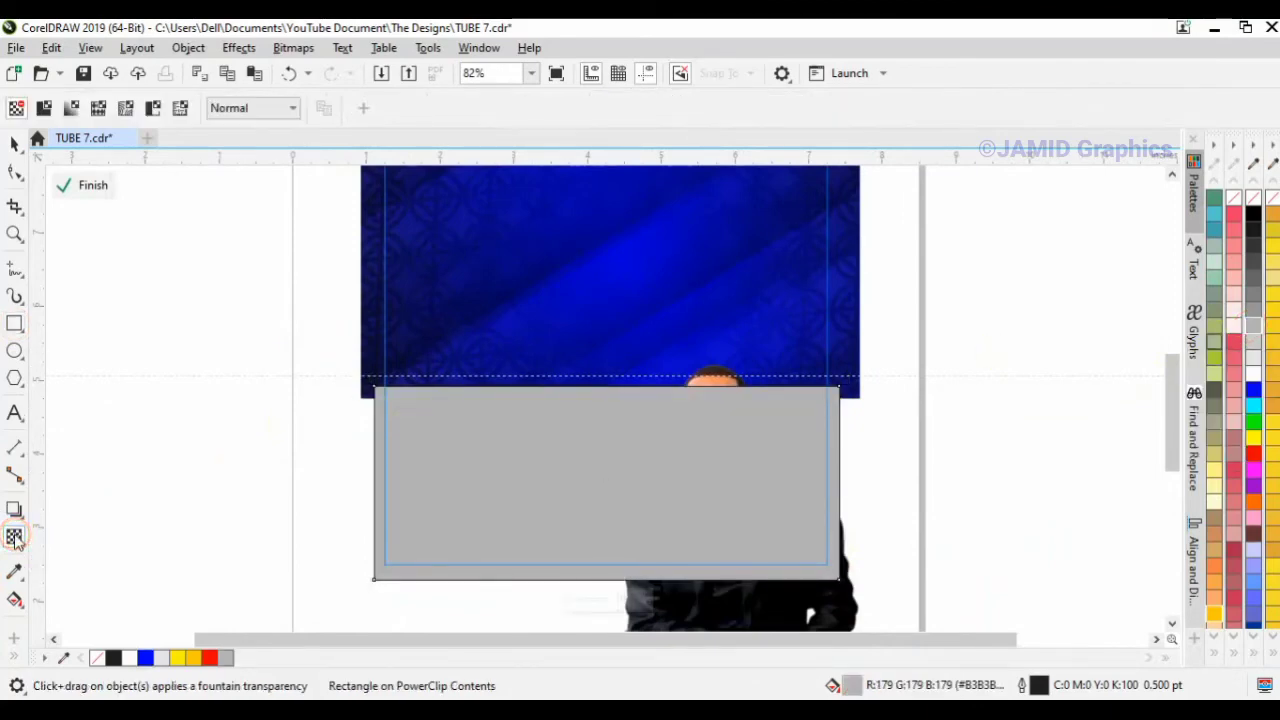
{"action": "left_click", "coordinate": [180, 108]}
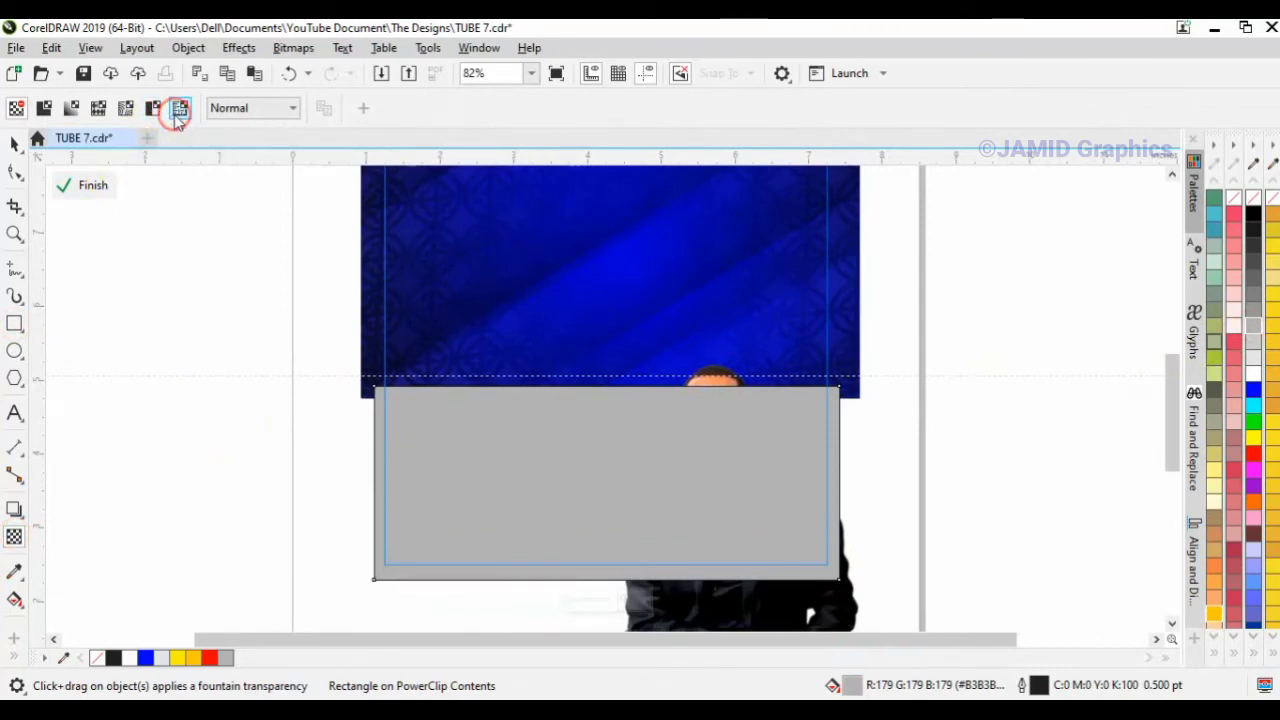
{"action": "left_click", "coordinate": [250, 110]}
{"action": "left_click", "coordinate": [251, 108]}
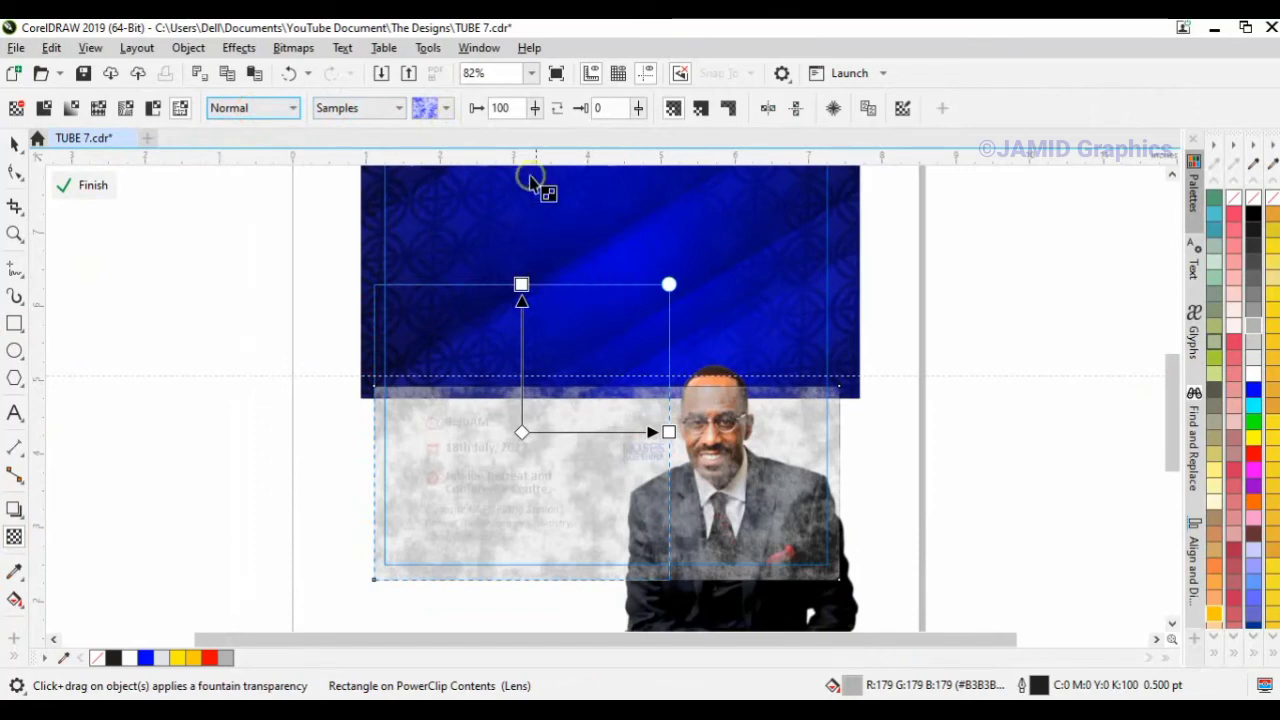
{"action": "left_click", "coordinate": [448, 110]}
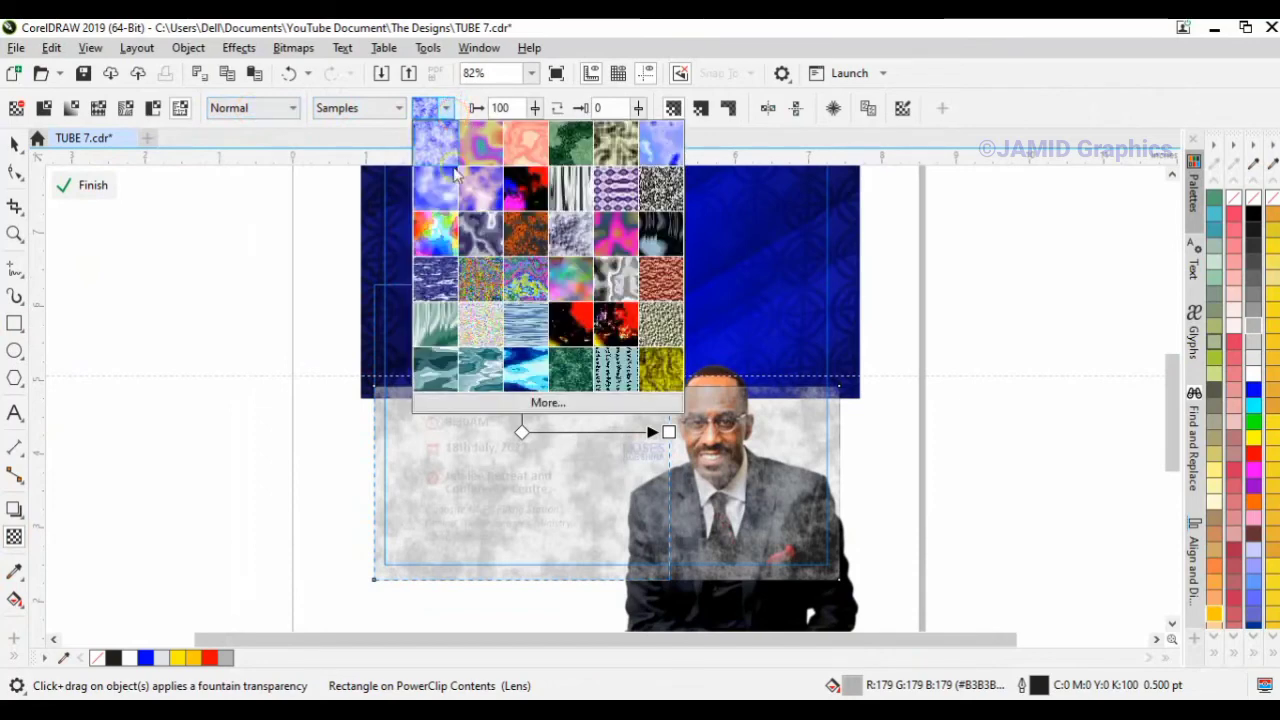
{"action": "left_click", "coordinate": [489, 285]}
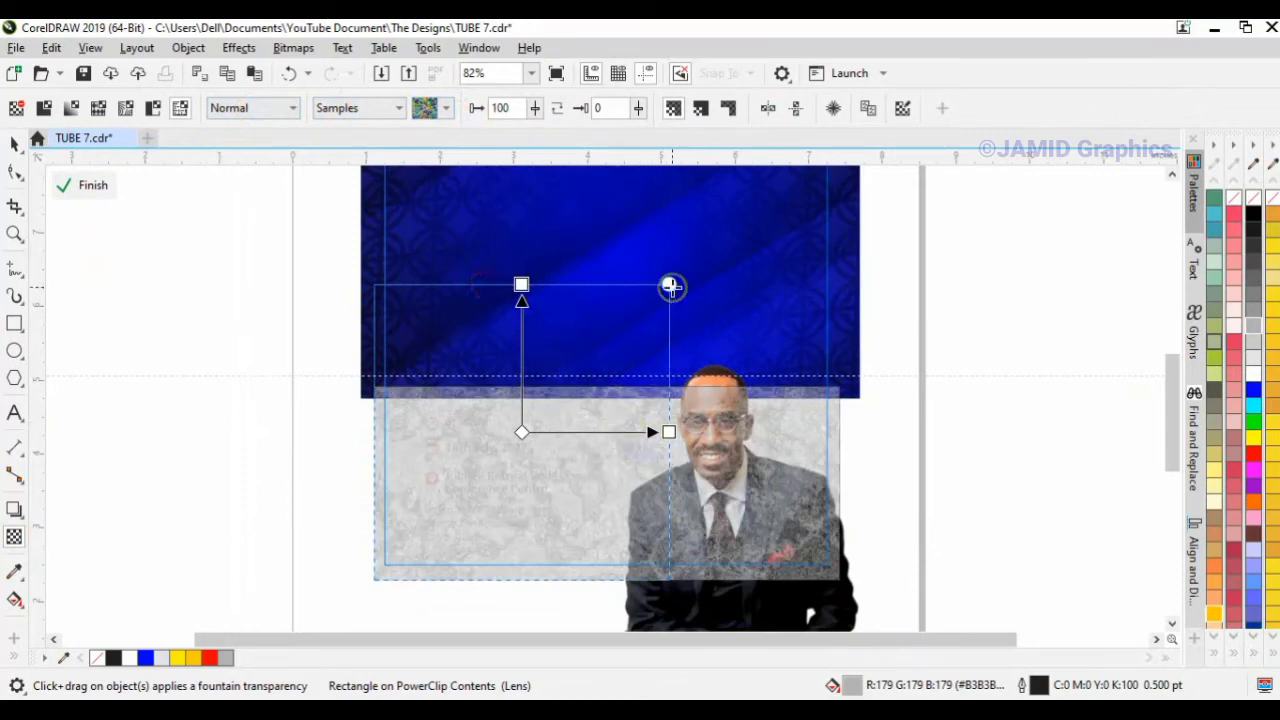
Shrink and slightly rotate the grey rectangle's transparency texture tile and set its second transparency value to 56
{"action": "left_click_drag", "start_coordinate": [671, 287], "coordinate": [557, 407]}
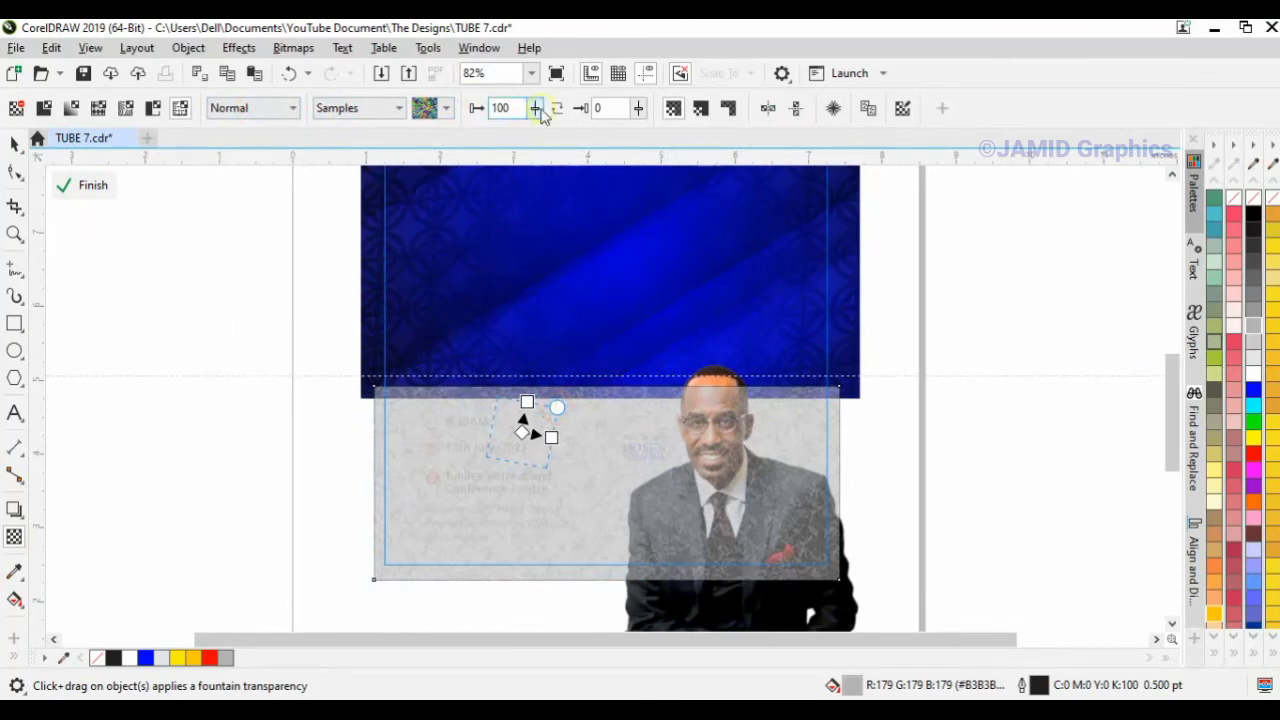
{"action": "left_click_drag", "start_coordinate": [640, 109], "coordinate": [650, 146]}
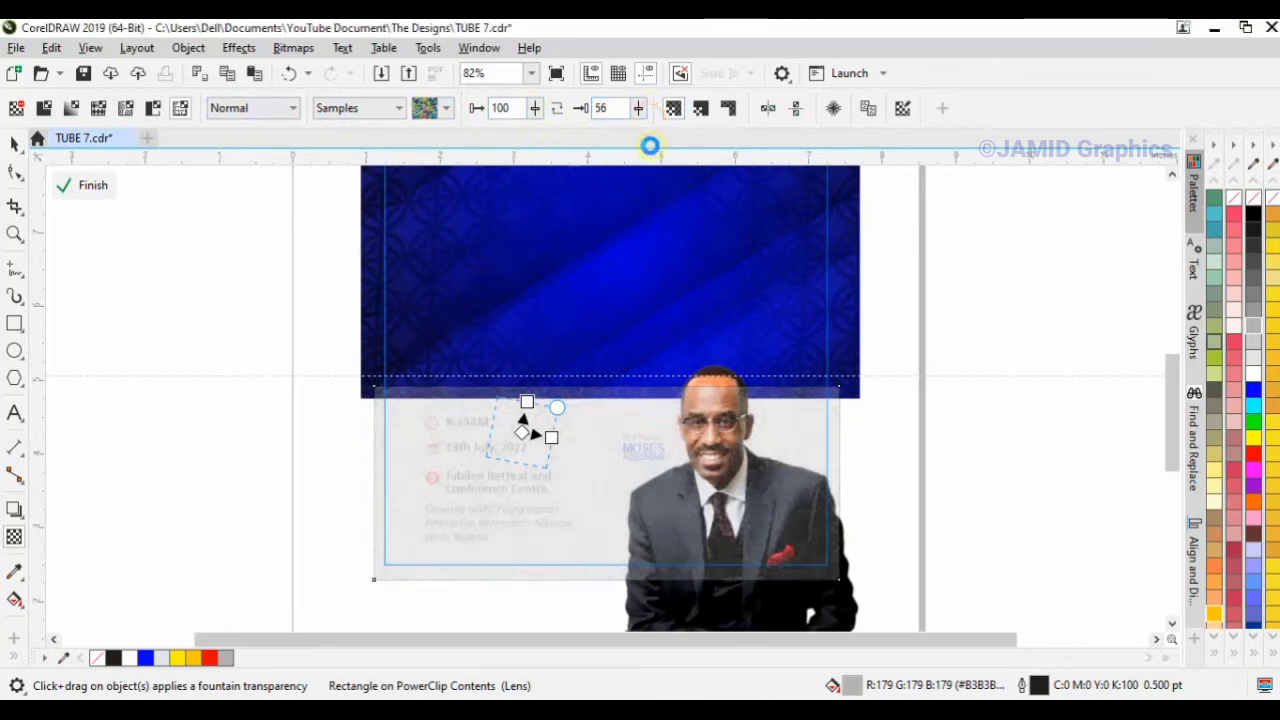
{"action": "key", "text": "space"}
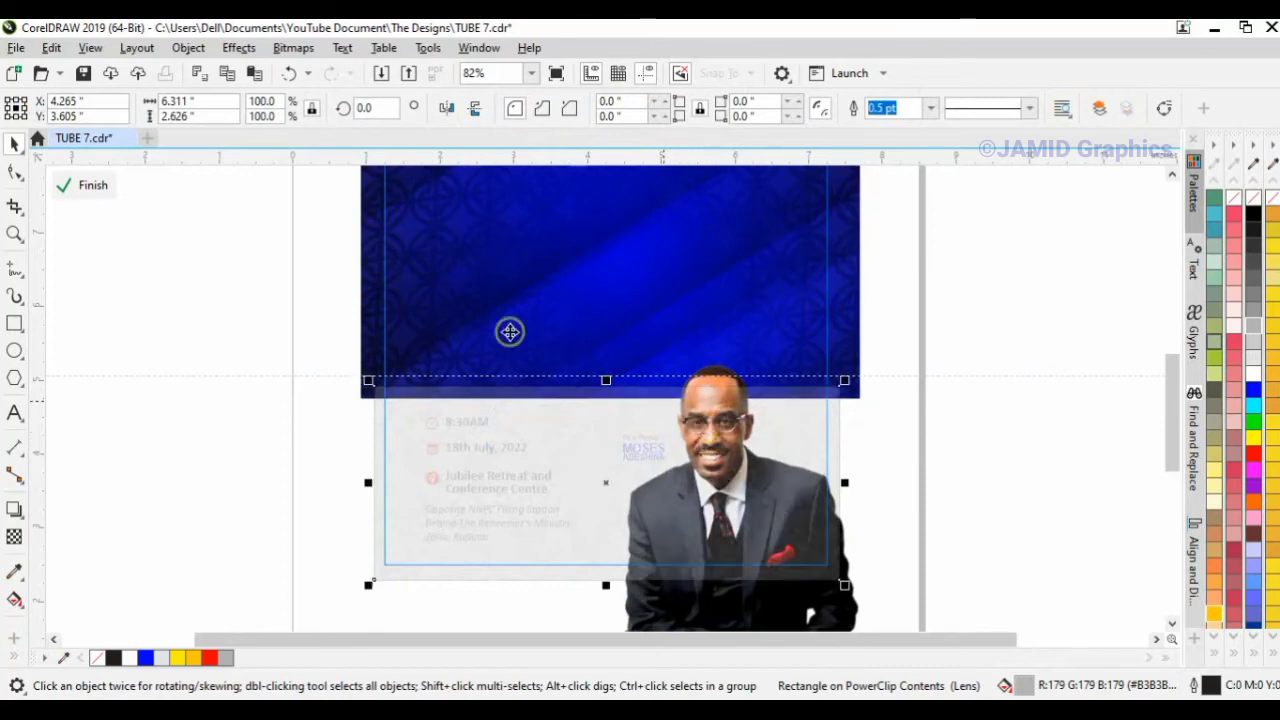
Send the textured grey rectangle to the back of the layer, behind the pastor photo and blue background
{"action": "left_click", "coordinate": [189, 48]}
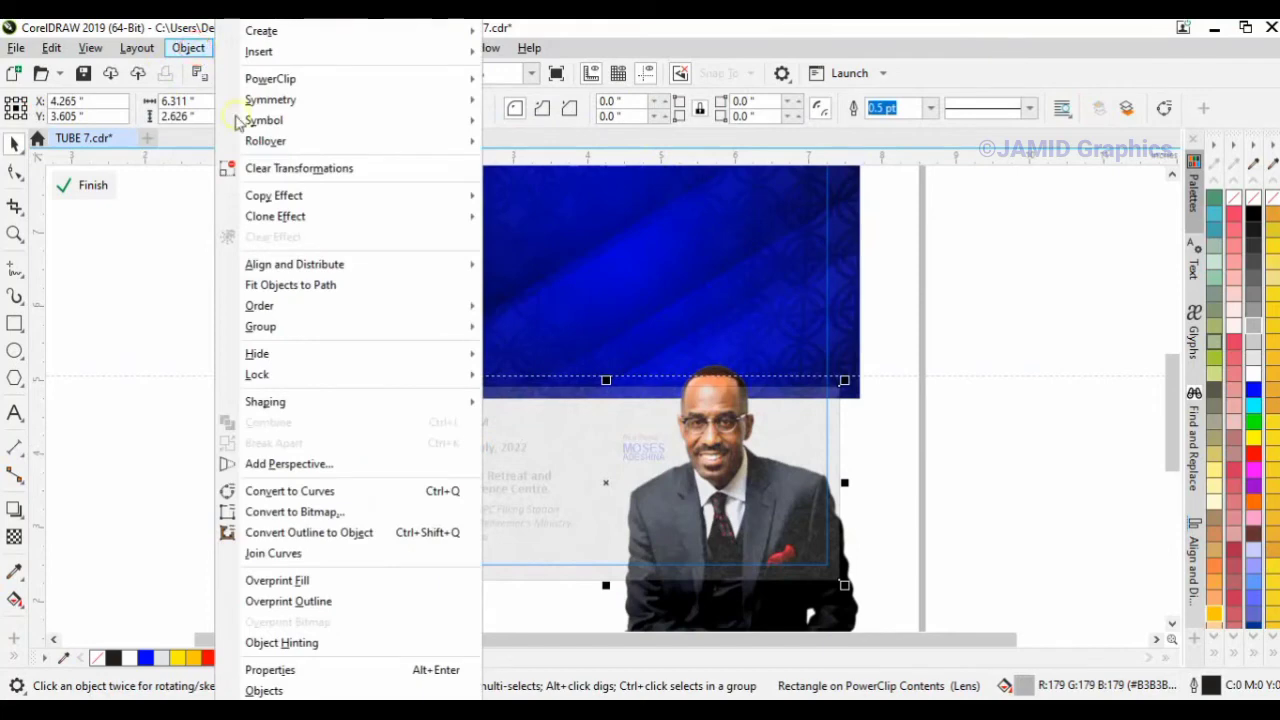
{"action": "mouse_move", "coordinate": [309, 306]}
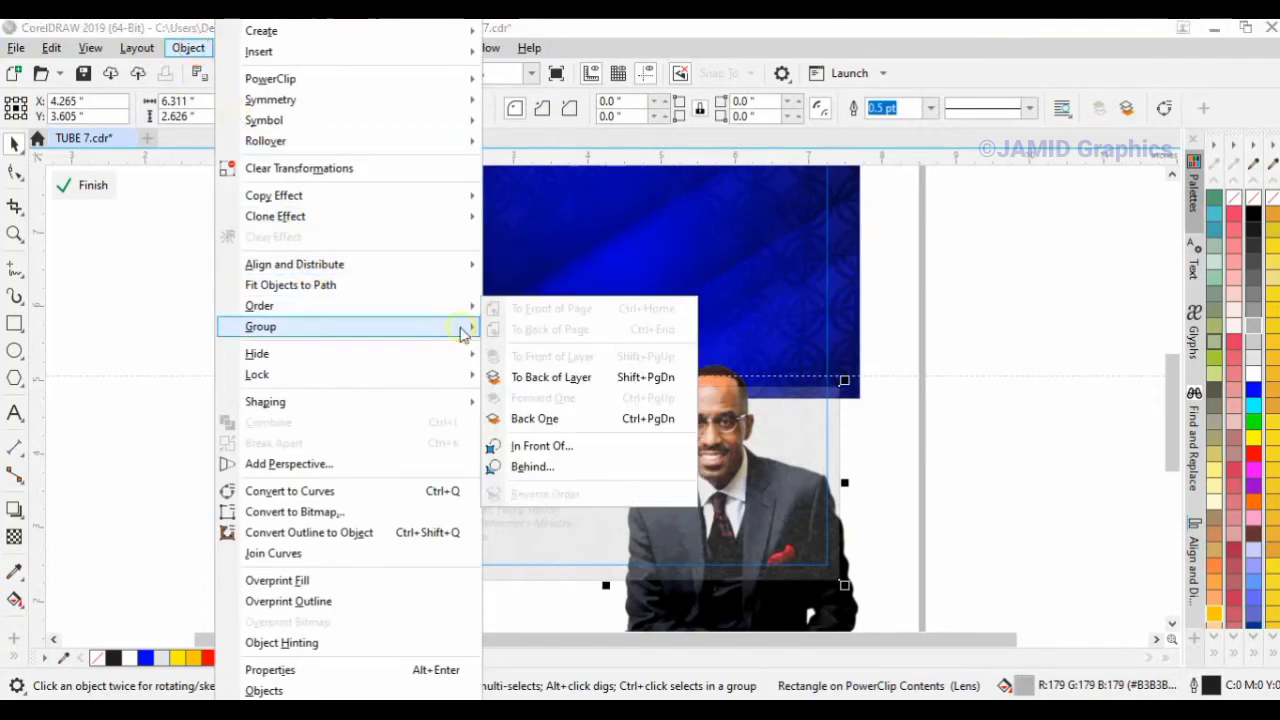
{"action": "left_click", "coordinate": [600, 380]}
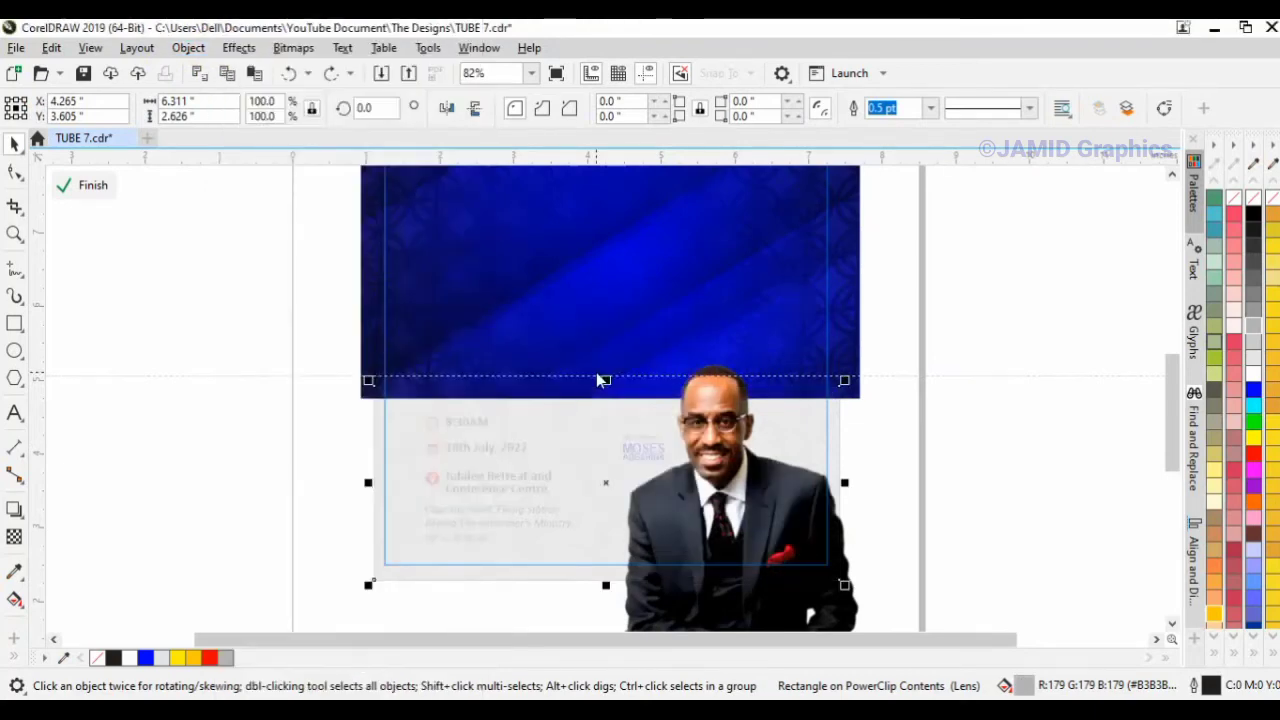
{"action": "left_click", "coordinate": [266, 360]}
Add a Multiply drop shadow to the blue background, offset about 0.047 by -0.128 inch with opacity 74, and finish editing the PowerClip
{"action": "left_click", "coordinate": [460, 294]}
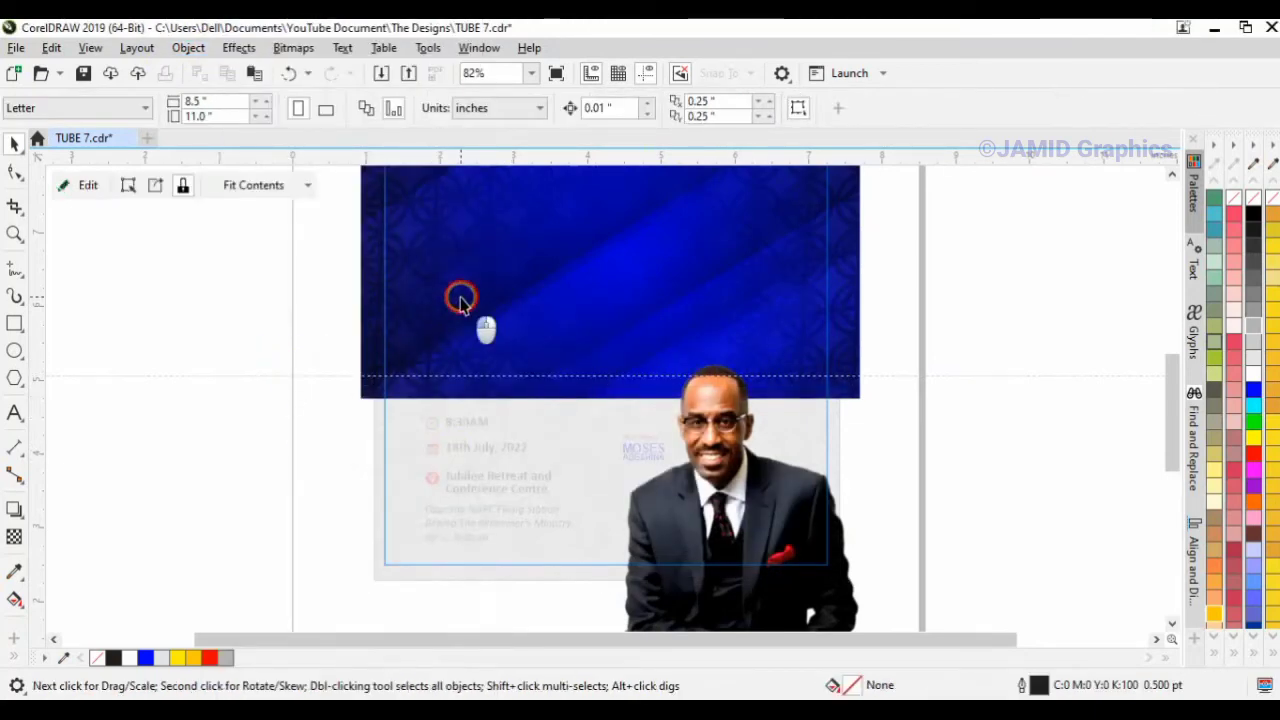
{"action": "left_click", "coordinate": [12, 507]}
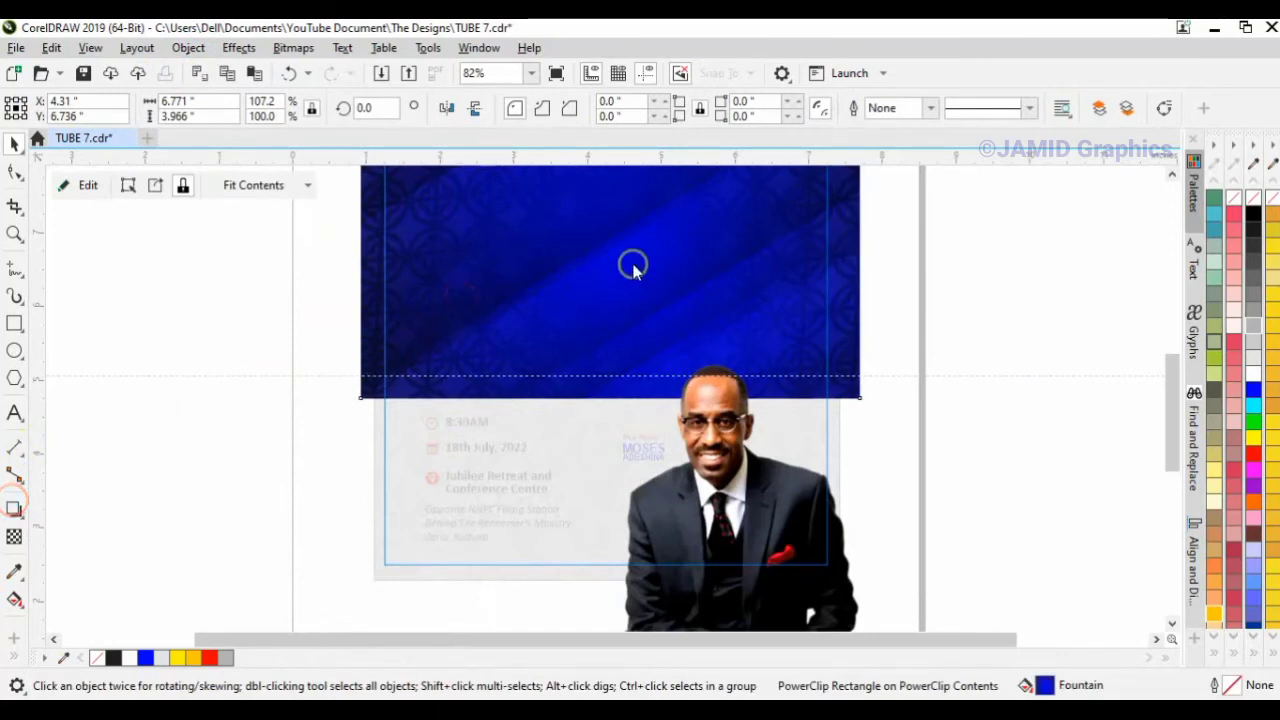
{"action": "left_click_drag", "start_coordinate": [610, 251], "coordinate": [667, 408]}
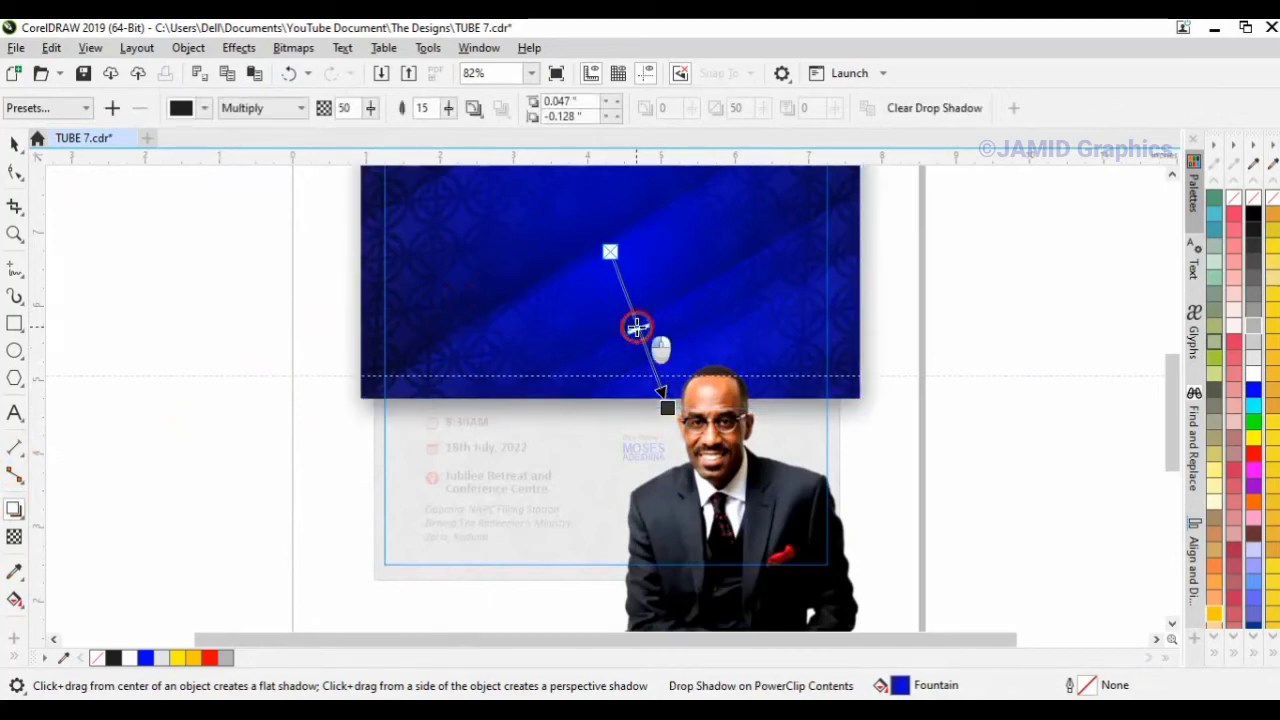
{"action": "left_click_drag", "start_coordinate": [637, 327], "coordinate": [655, 362]}
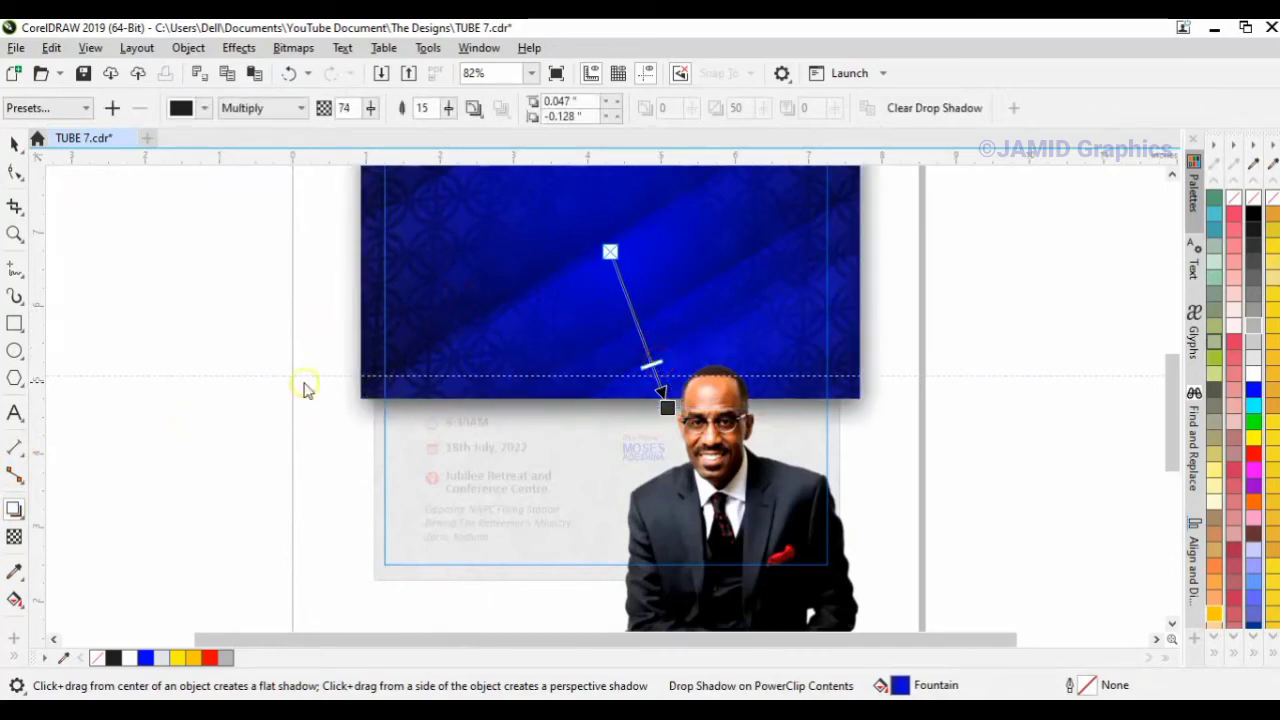
{"action": "key", "text": "space"}
{"action": "left_click", "coordinate": [193, 293], "text": "ctrl"}
{"action": "left_click", "coordinate": [235, 342]}
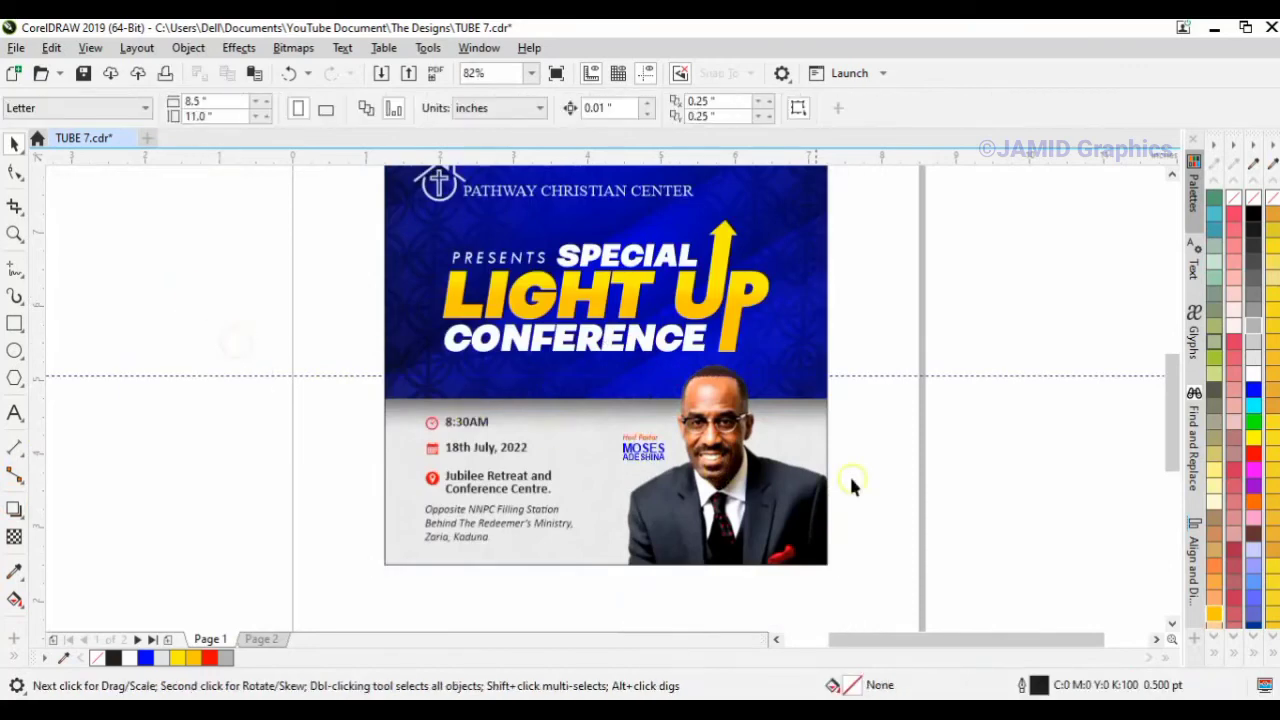
Recolour both lines of the pastor's name pure black
{"action": "left_click", "coordinate": [639, 458]}
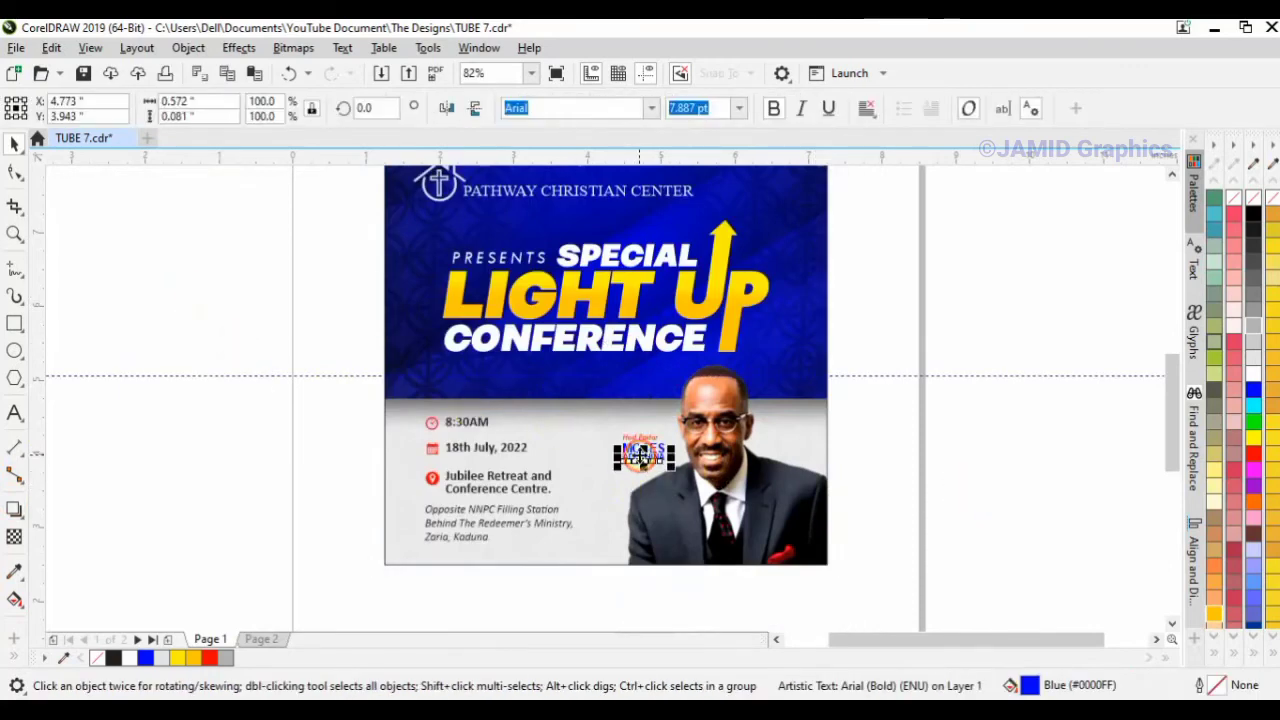
{"action": "left_click", "coordinate": [630, 449], "text": "shift"}
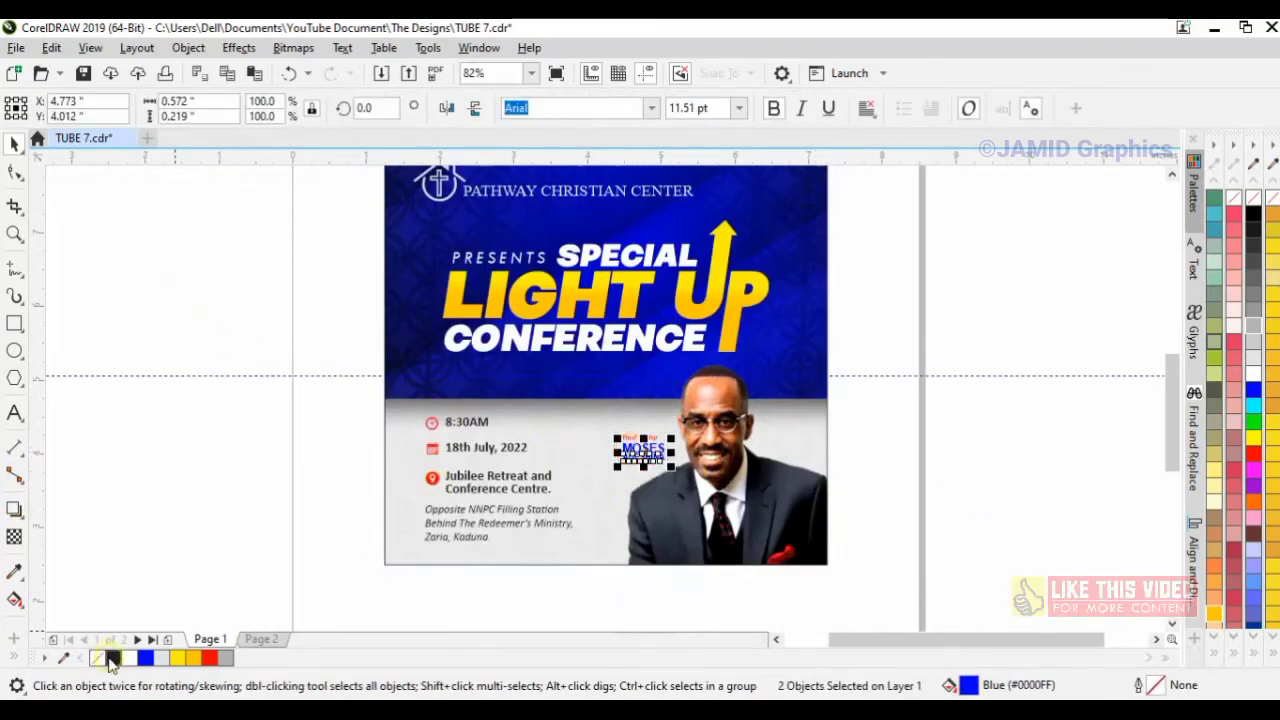
{"action": "left_click", "coordinate": [1218, 652]}
{"action": "left_click", "coordinate": [1190, 340]}
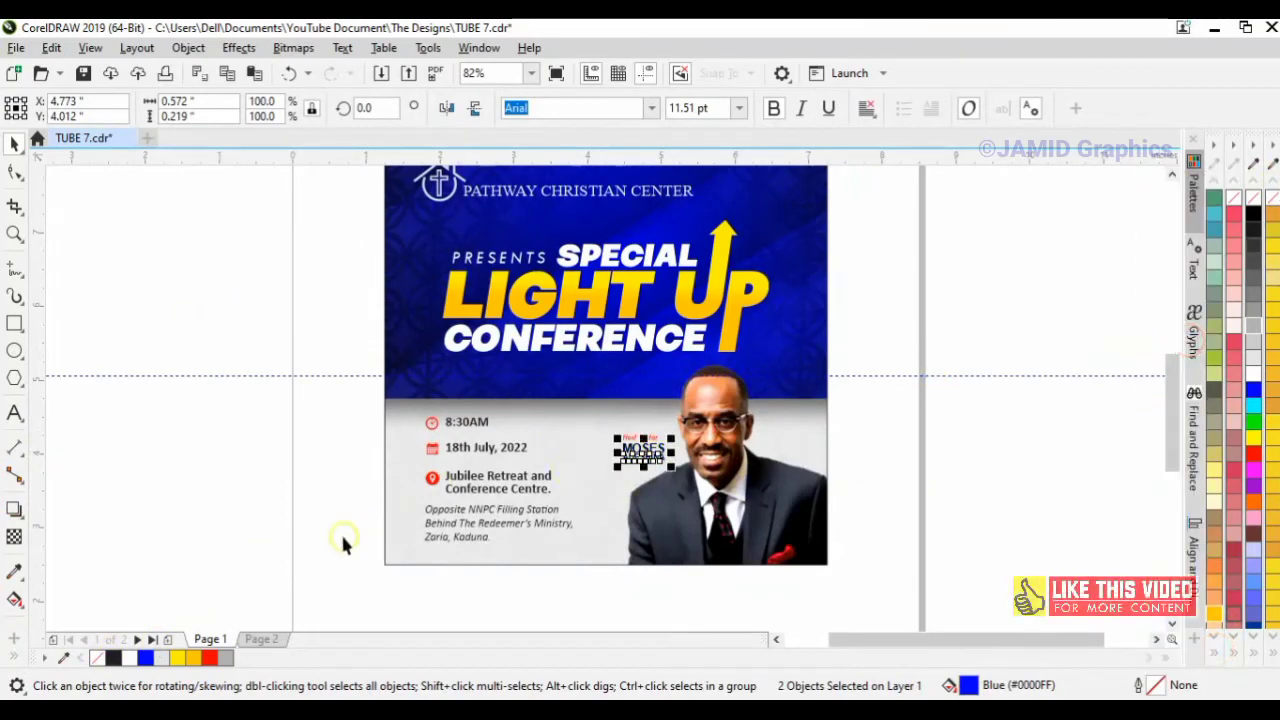
{"action": "left_click", "coordinate": [314, 528]}
Recolour the time, date, venue and address text pure black, leaving the red icons out of the selection
{"action": "scroll", "coordinate": [529, 489], "scroll_direction": "up", "scroll_amount": 3}
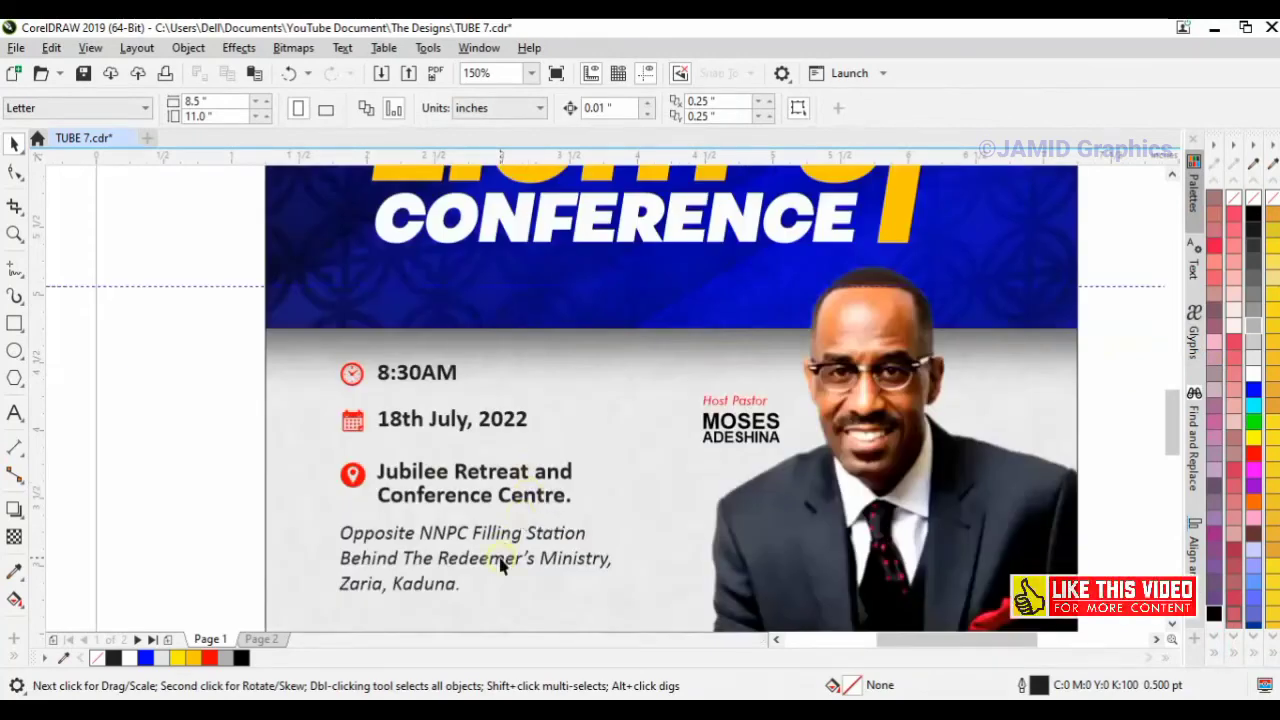
{"action": "left_click", "coordinate": [498, 537]}
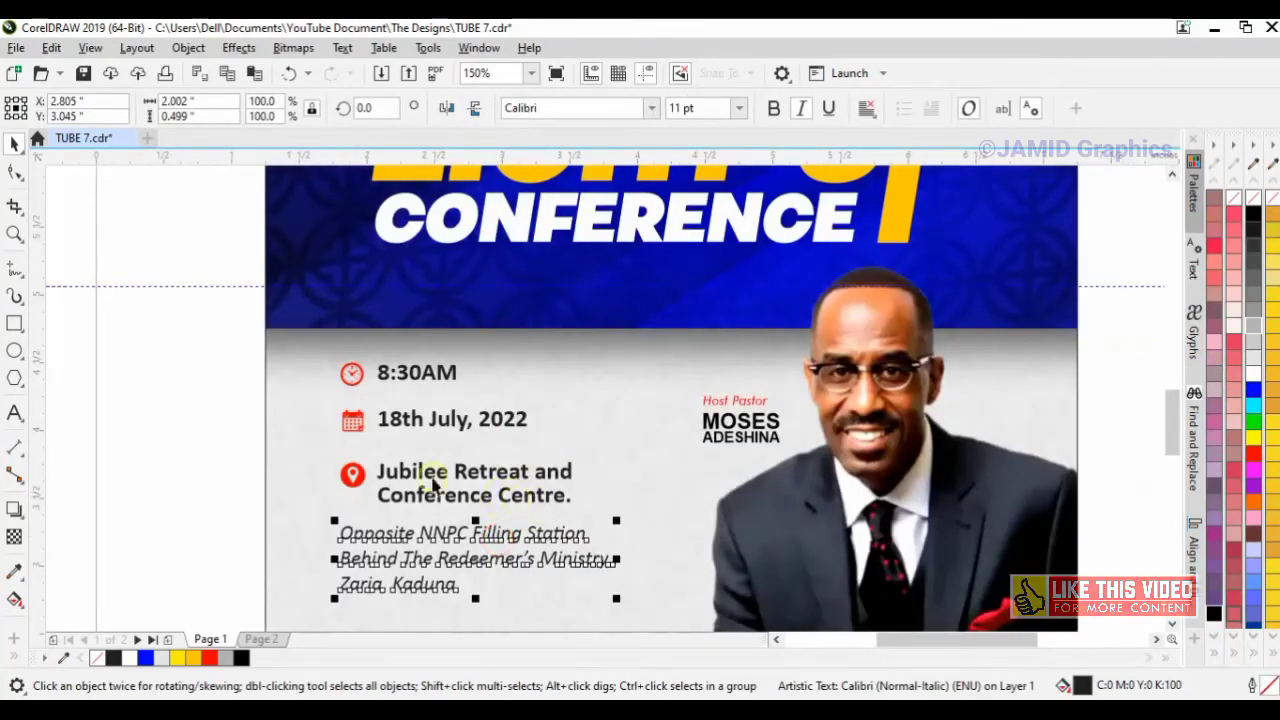
{"action": "left_click_drag", "start_coordinate": [168, 331], "coordinate": [652, 566]}
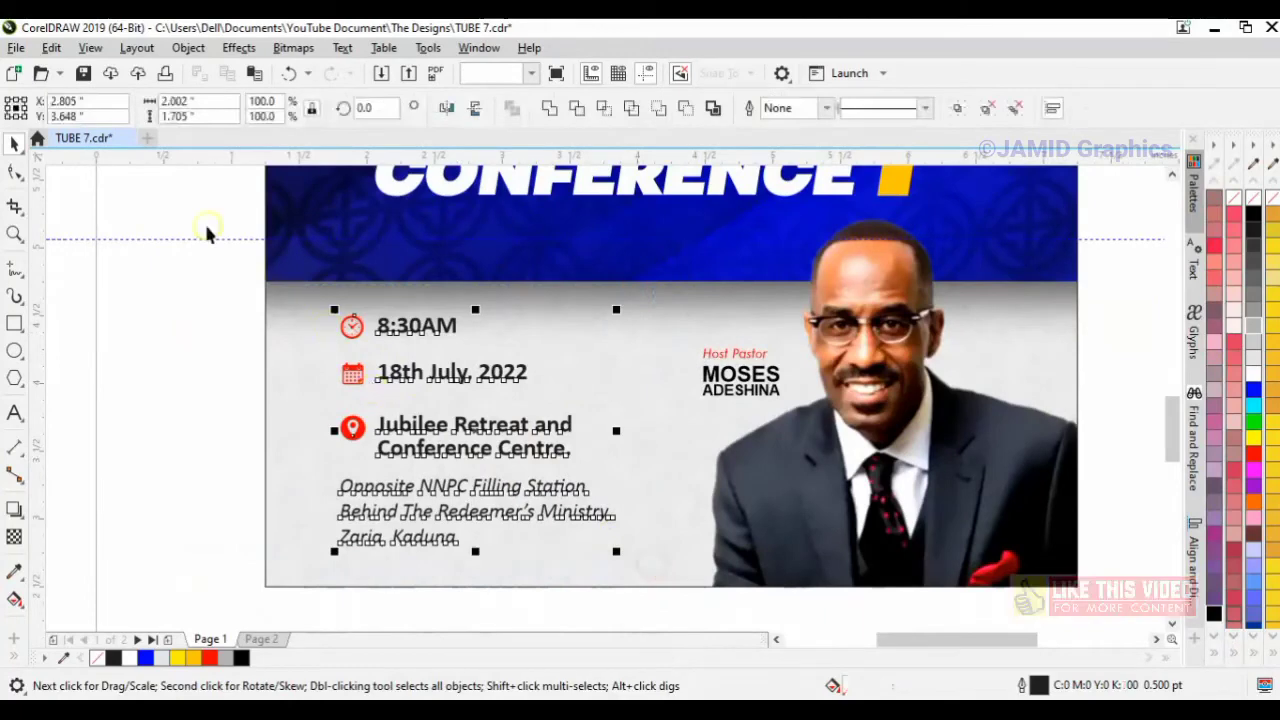
{"action": "left_click", "coordinate": [377, 449], "text": "shift"}
{"action": "left_click", "coordinate": [242, 659]}
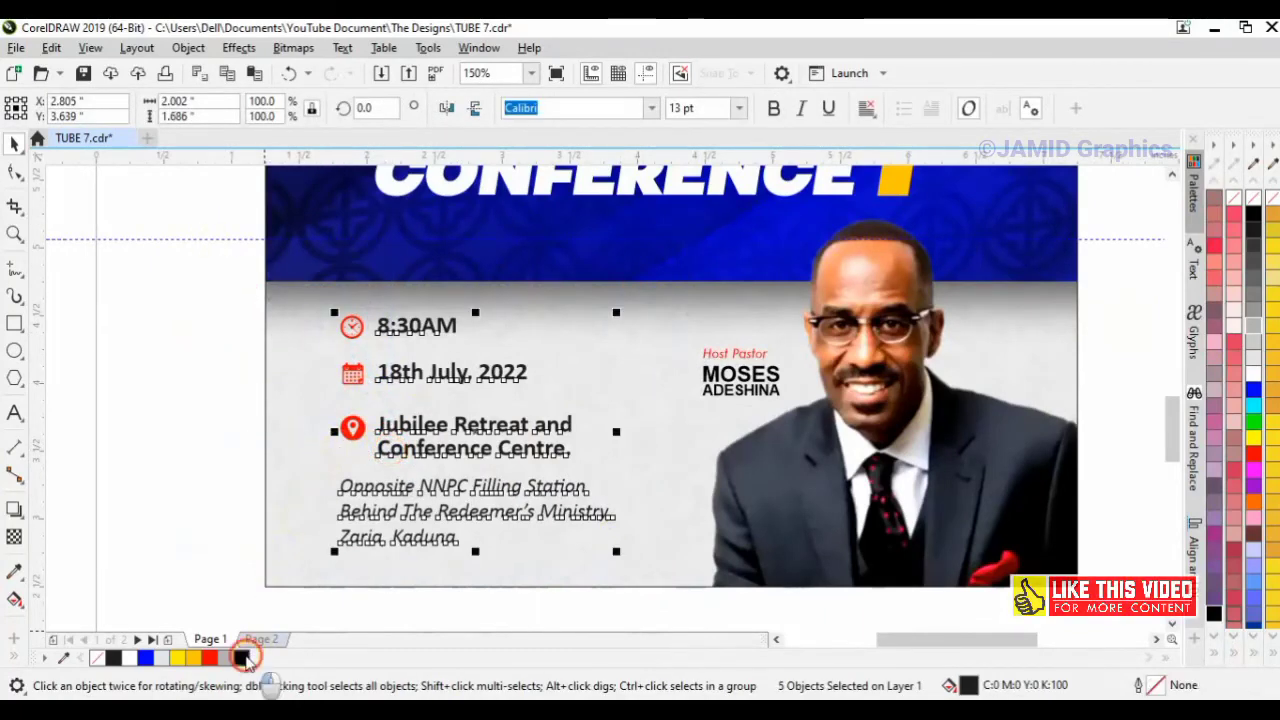
{"action": "left_click", "coordinate": [173, 525]}
{"action": "left_click", "coordinate": [320, 494]}
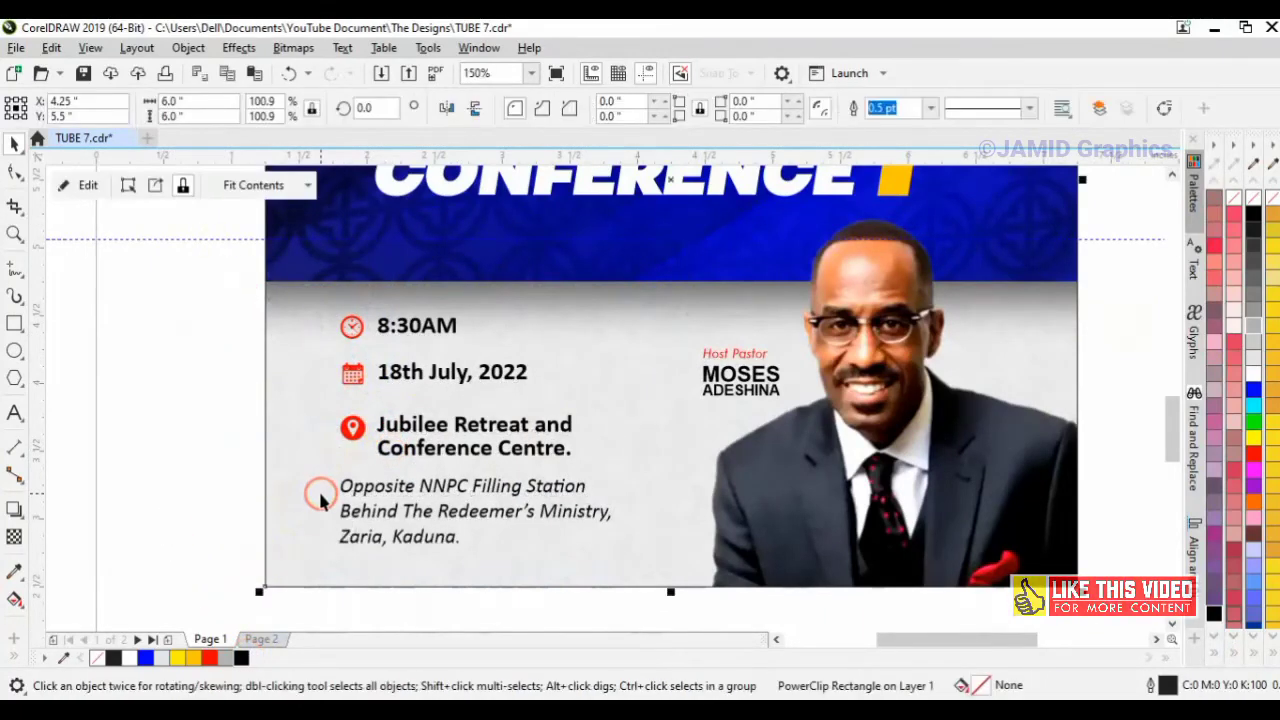
Enlarge the Host Pastor label and name together to about 0.69 inch wide and place them between the event details and the photo
{"action": "left_click", "coordinate": [1120, 437]}
{"action": "left_click_drag", "start_coordinate": [1109, 471], "coordinate": [628, 303]}
{"action": "mouse_move", "coordinate": [746, 388]}
{"action": "left_mouse_down"}
{"action": "mouse_move", "coordinate": [730, 410]}
{"action": "mouse_move", "coordinate": [729, 396]}
{"action": "mouse_move", "coordinate": [778, 419]}
{"action": "mouse_move", "coordinate": [744, 404]}
{"action": "left_mouse_up"}
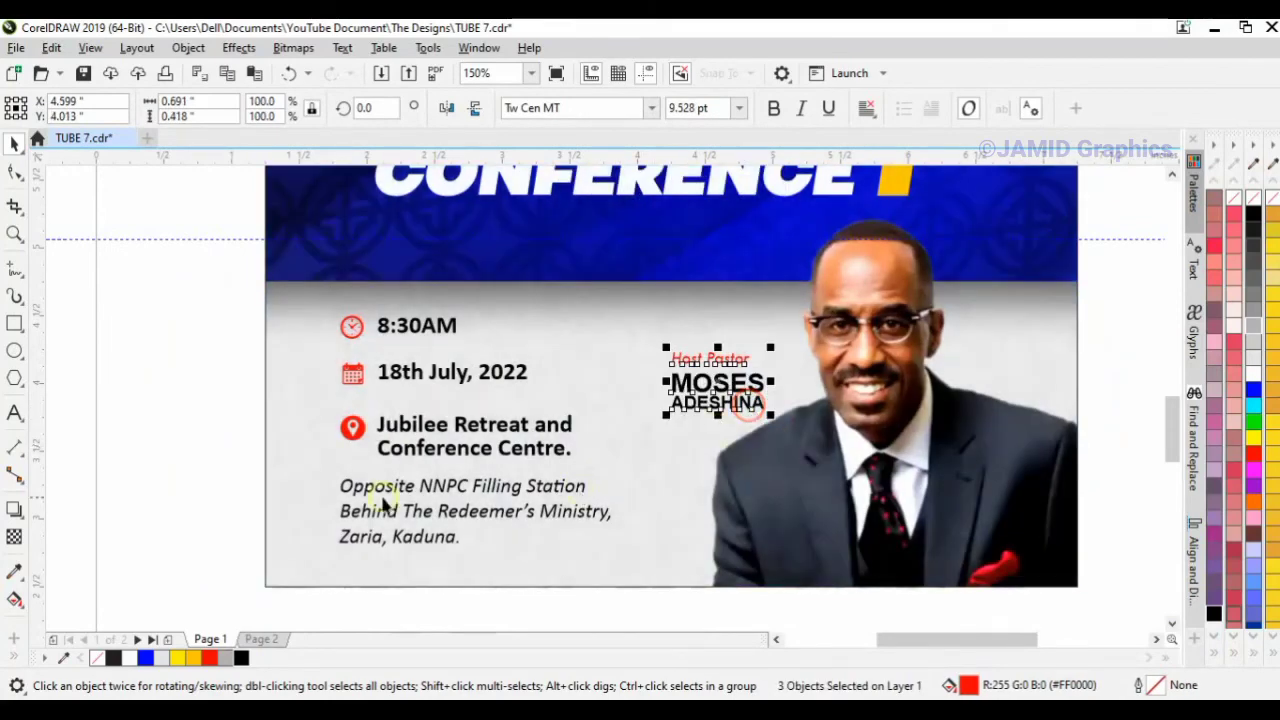
{"action": "left_click", "coordinate": [170, 437]}
{"action": "left_click", "coordinate": [295, 362]}
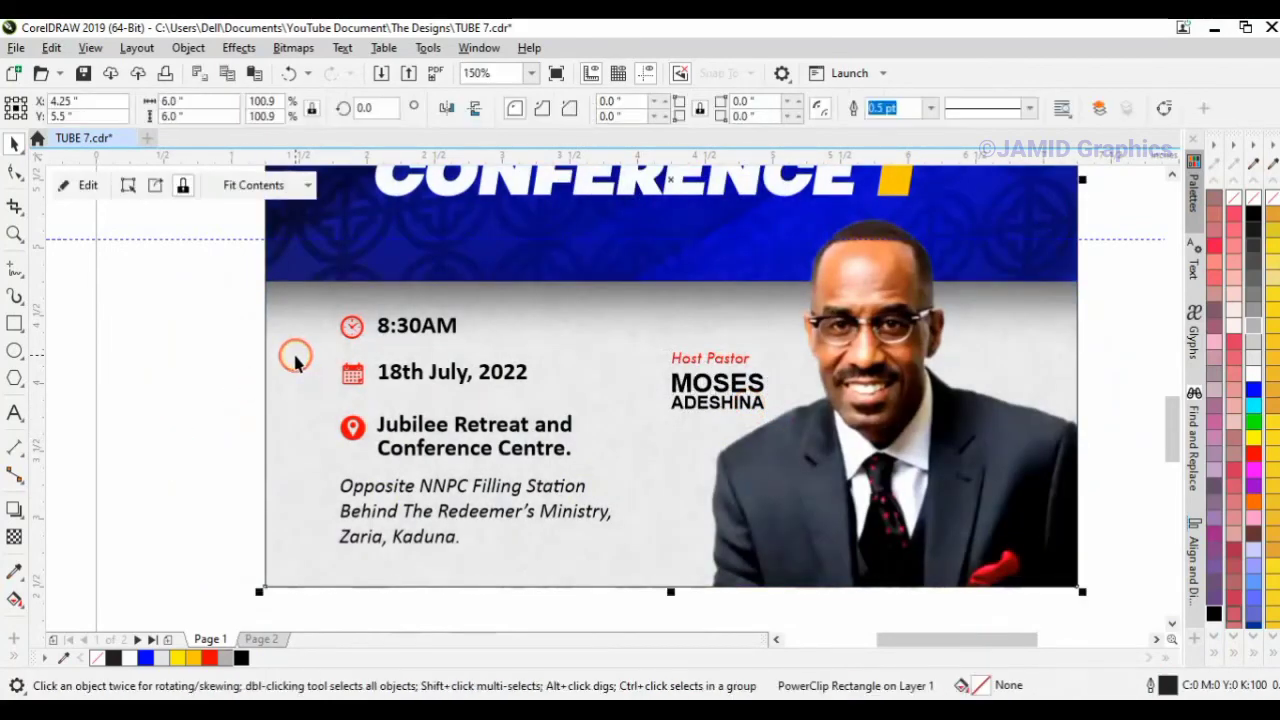
{"action": "key", "text": "F4"}
{"action": "left_click", "coordinate": [1034, 271]}
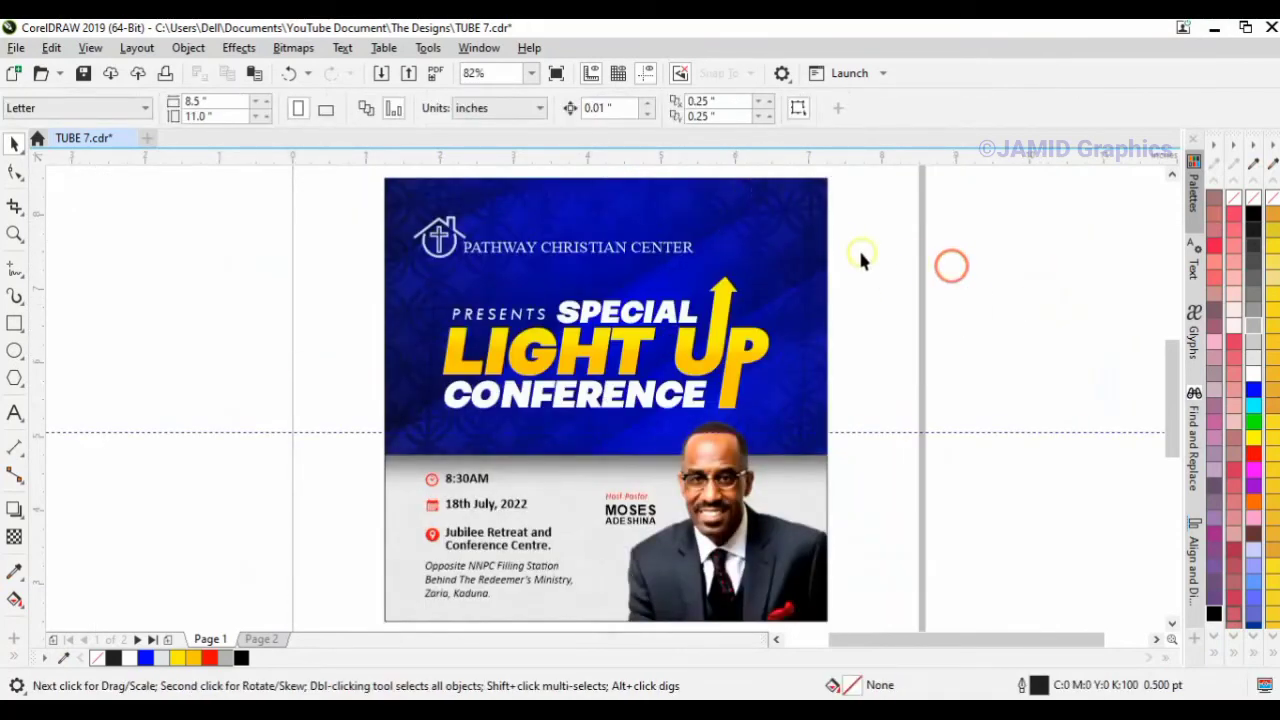
Reopen the PowerClip contents and draw a vertical bar about 0.32 by 2.65 inches across the flyer's upper right edge, with fully rounded 0.159-inch corners
{"action": "double_click", "coordinate": [757, 214]}
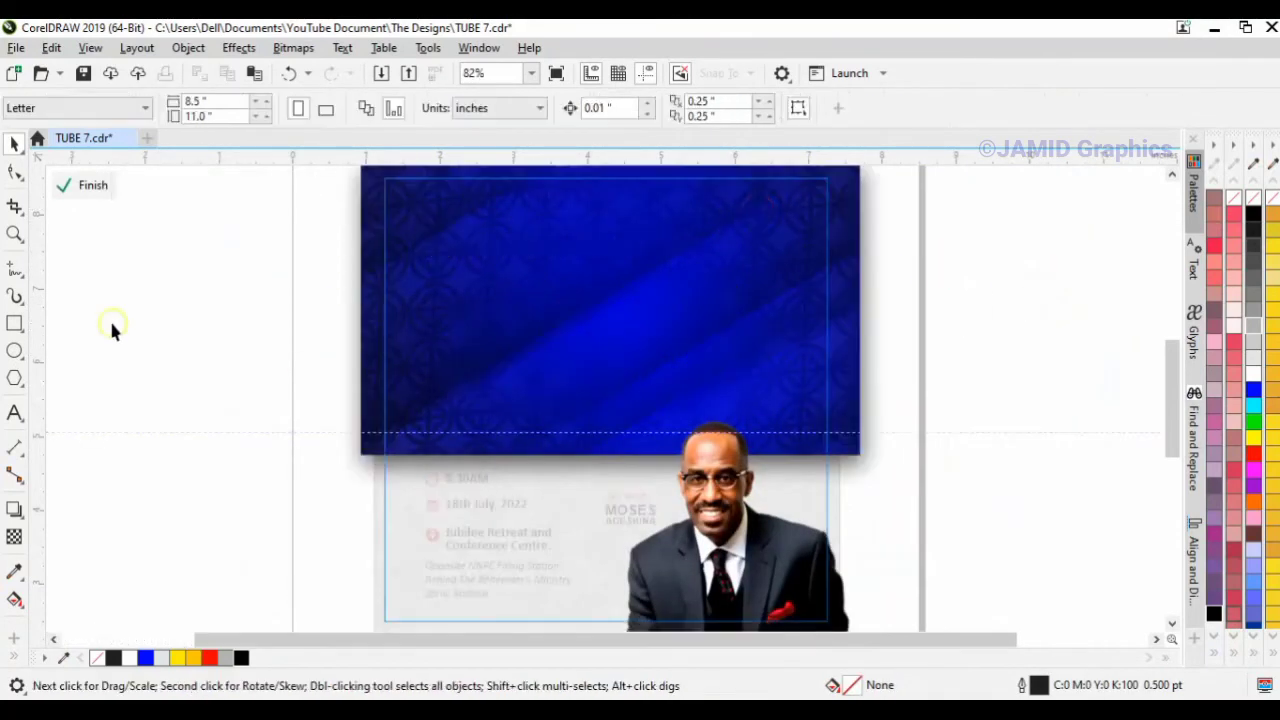
{"action": "left_click_drag", "start_coordinate": [771, 292], "coordinate": [800, 191]}
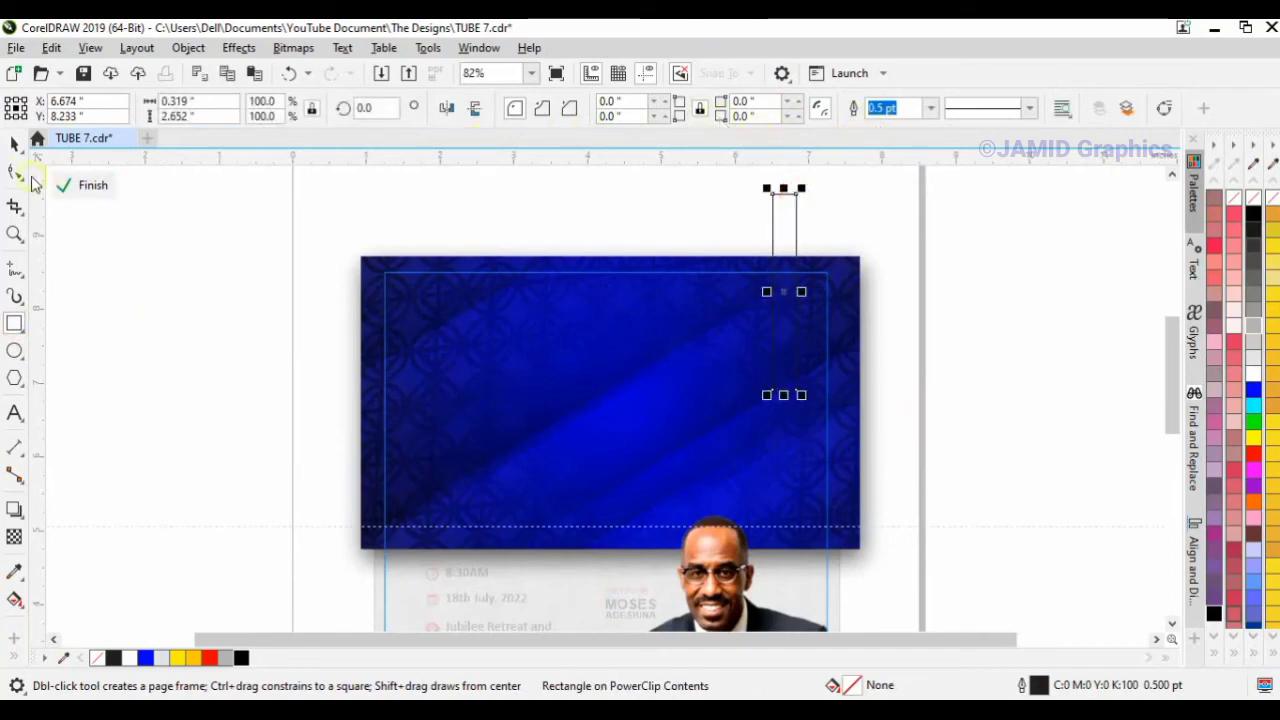
{"action": "left_click", "coordinate": [20, 171]}
{"action": "left_click_drag", "start_coordinate": [773, 197], "coordinate": [808, 229]}
{"action": "key", "text": "space"}
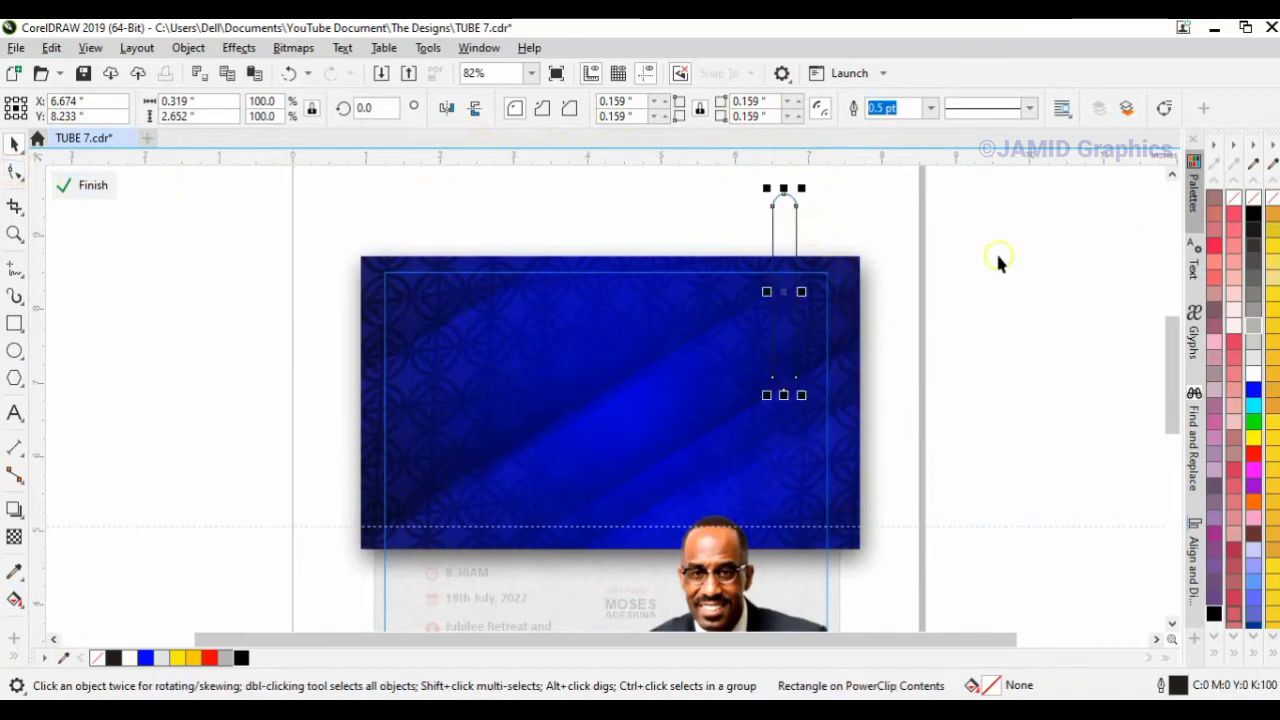
Fill the rounded bar white (#FFFFFF), remove its outline and finish editing the PowerClip
{"action": "left_click", "coordinate": [1256, 372]}
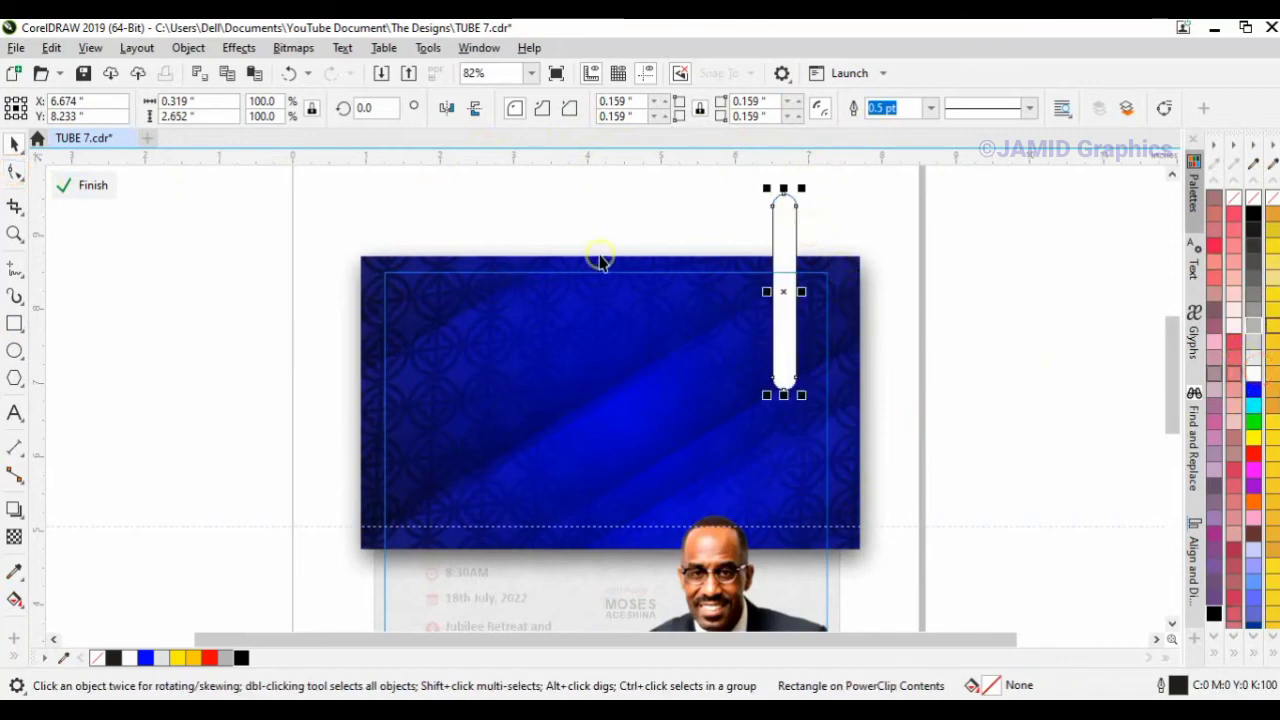
{"action": "right_click", "coordinate": [1255, 198]}
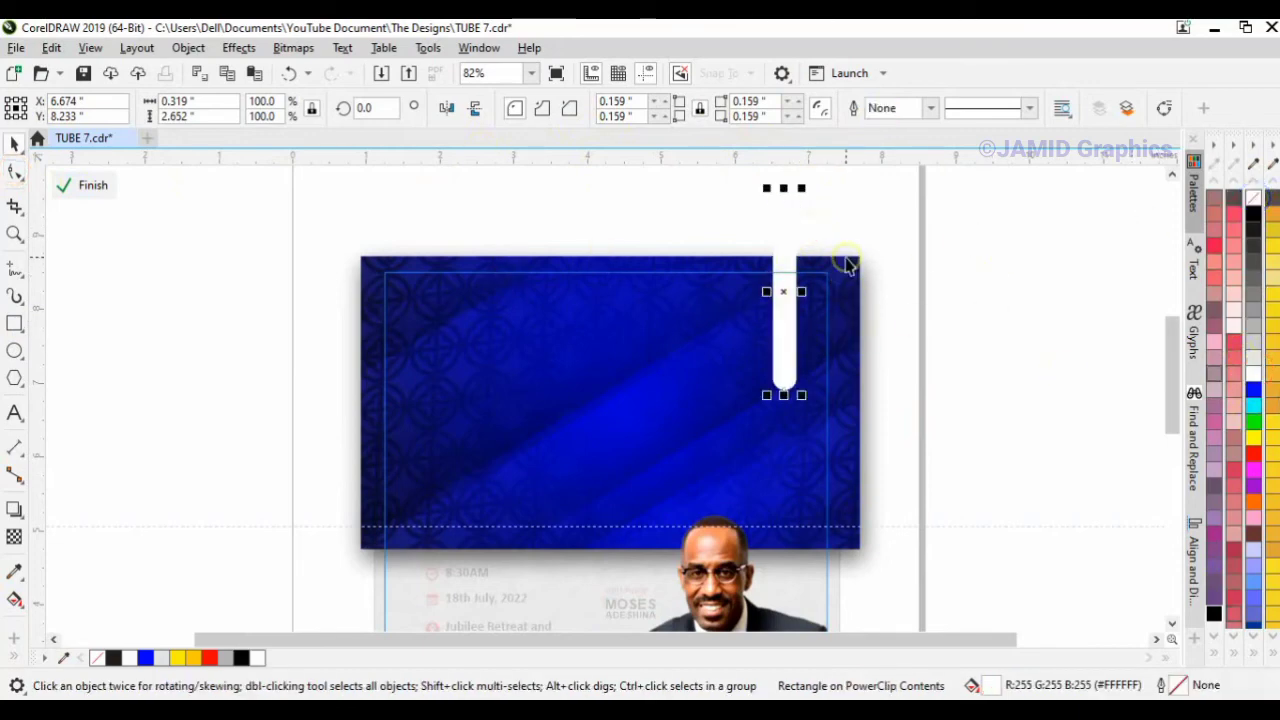
{"action": "double_click", "coordinate": [891, 238]}
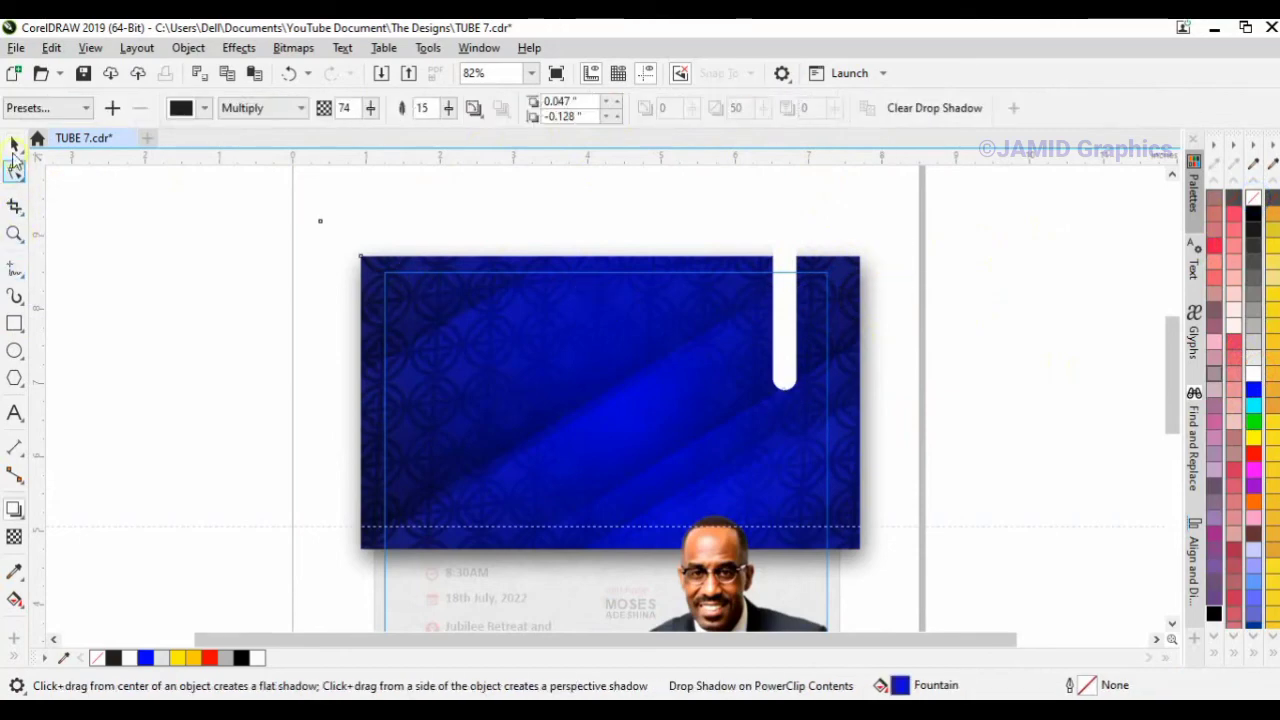
{"action": "left_click", "coordinate": [14, 146]}
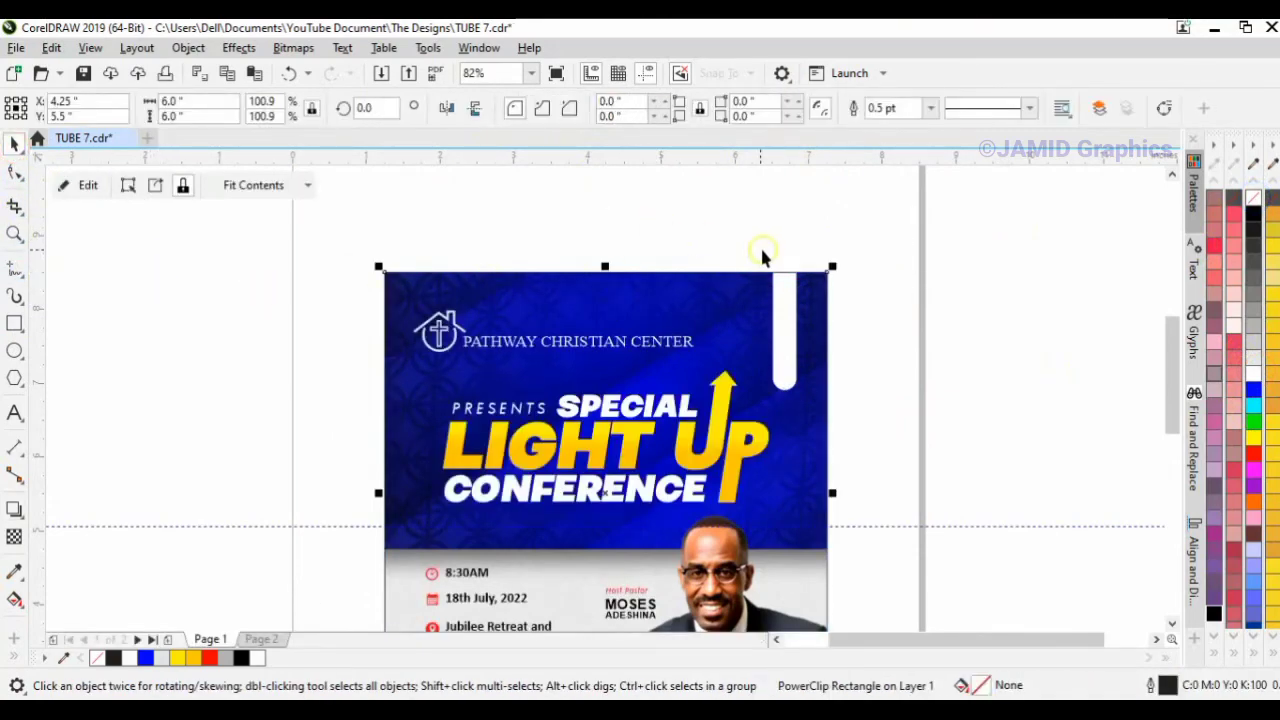
Move the white bar inside the PowerClip slightly left and down to about X 6.43, Y 8.09 inches, and finish editing
{"action": "double_click", "coordinate": [789, 346]}
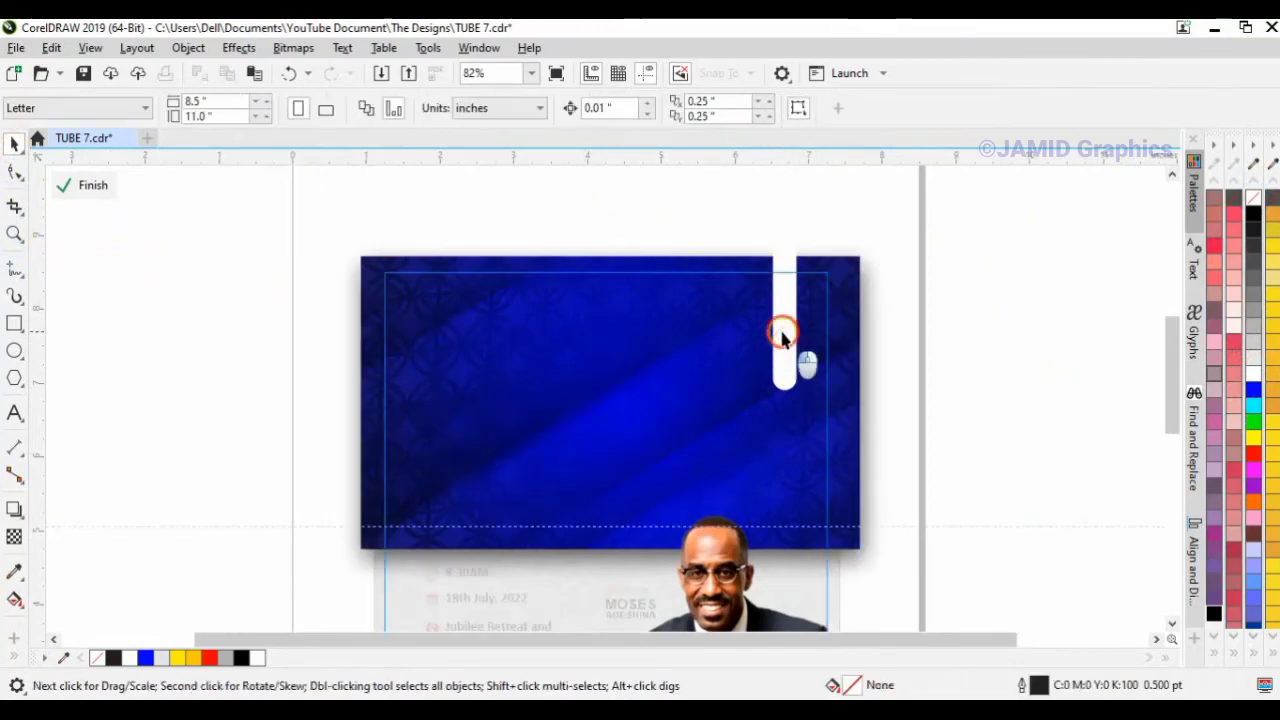
{"action": "left_click", "coordinate": [783, 338]}
{"action": "left_click_drag", "start_coordinate": [783, 337], "coordinate": [765, 347]}
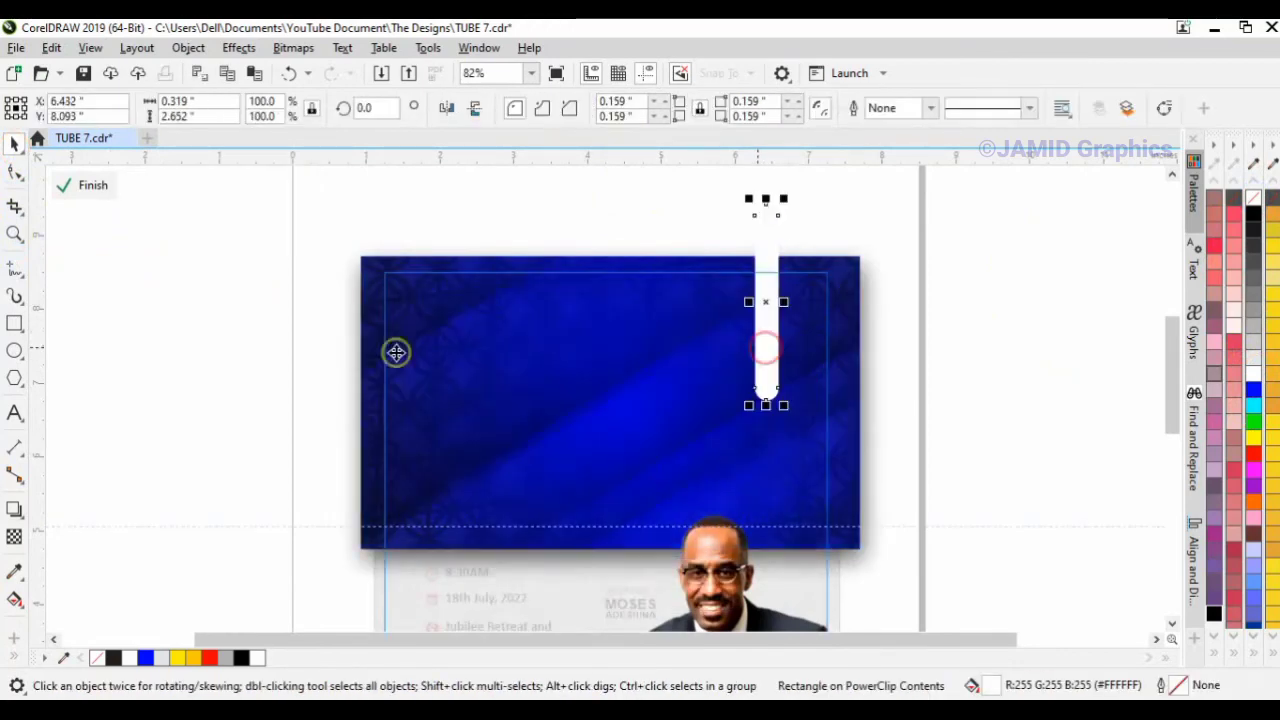
{"action": "left_click", "coordinate": [130, 310]}
{"action": "left_click", "coordinate": [163, 305]}
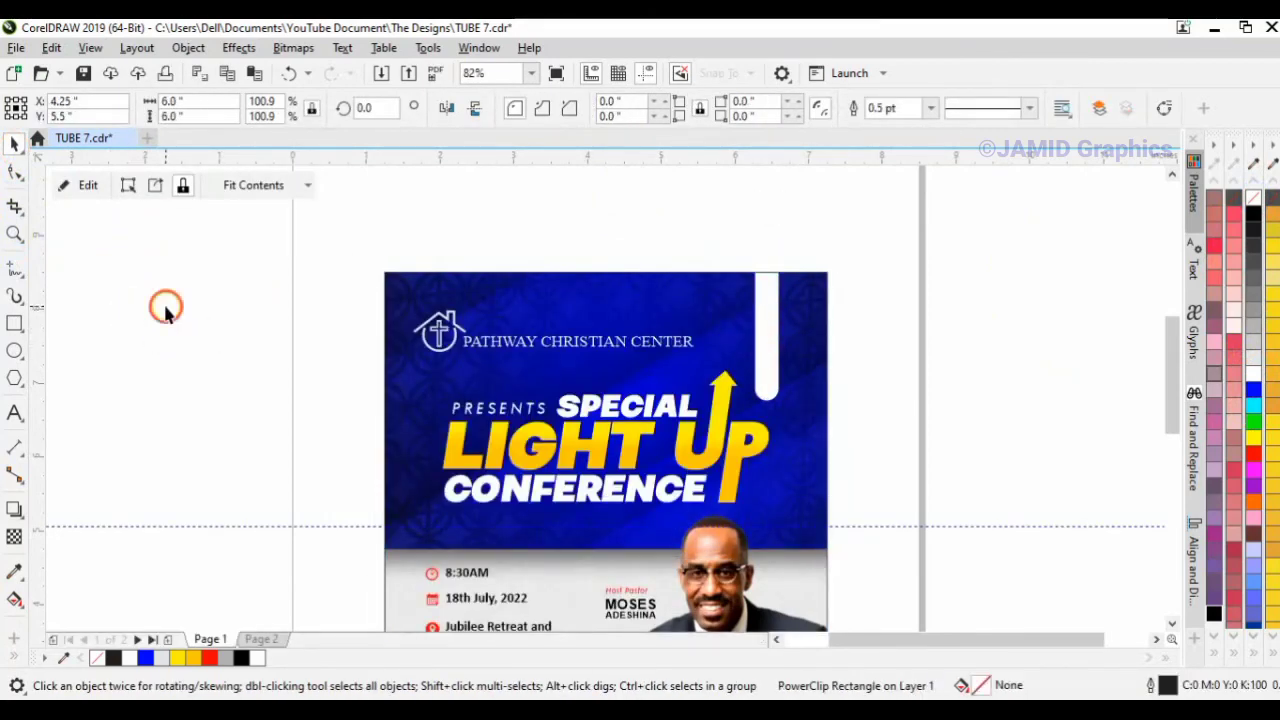
Add the artistic text "PLAN TO ATTEND" above the flyer and format it in Calibri at 12 pt
{"action": "left_click", "coordinate": [13, 413]}
{"action": "left_click", "coordinate": [514, 224]}
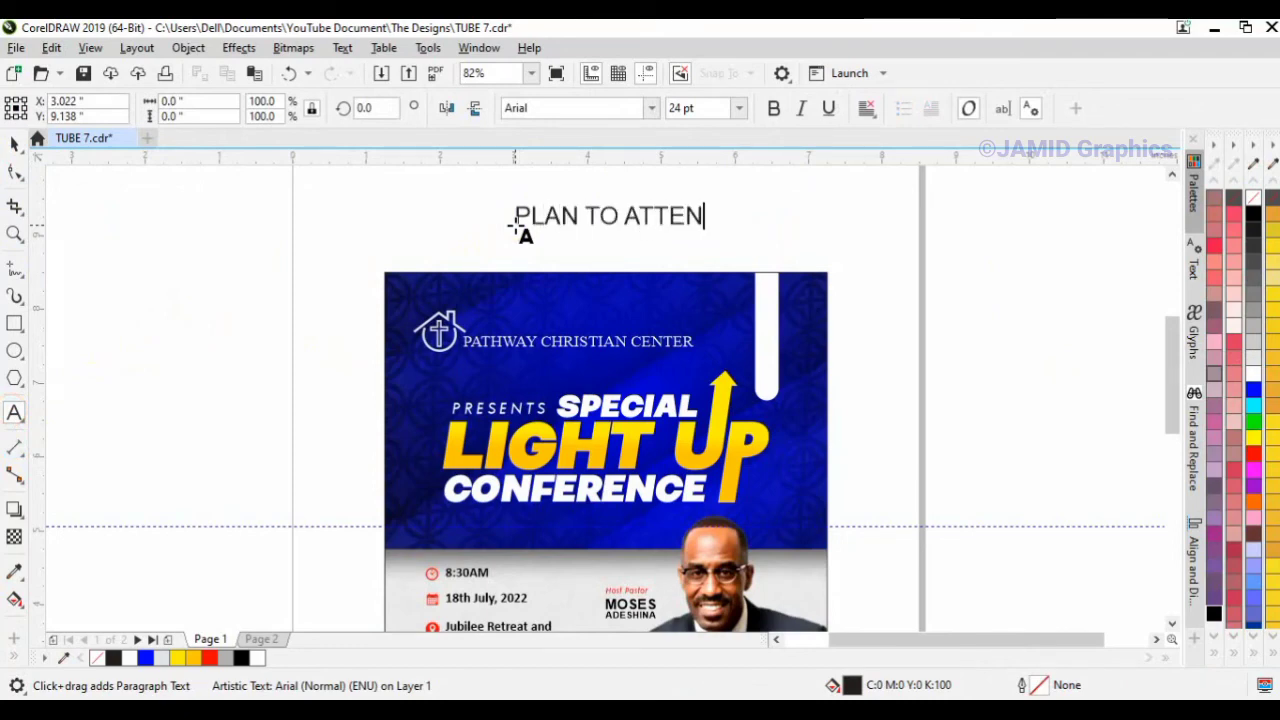
{"action": "key", "text": "ctrl+space"}
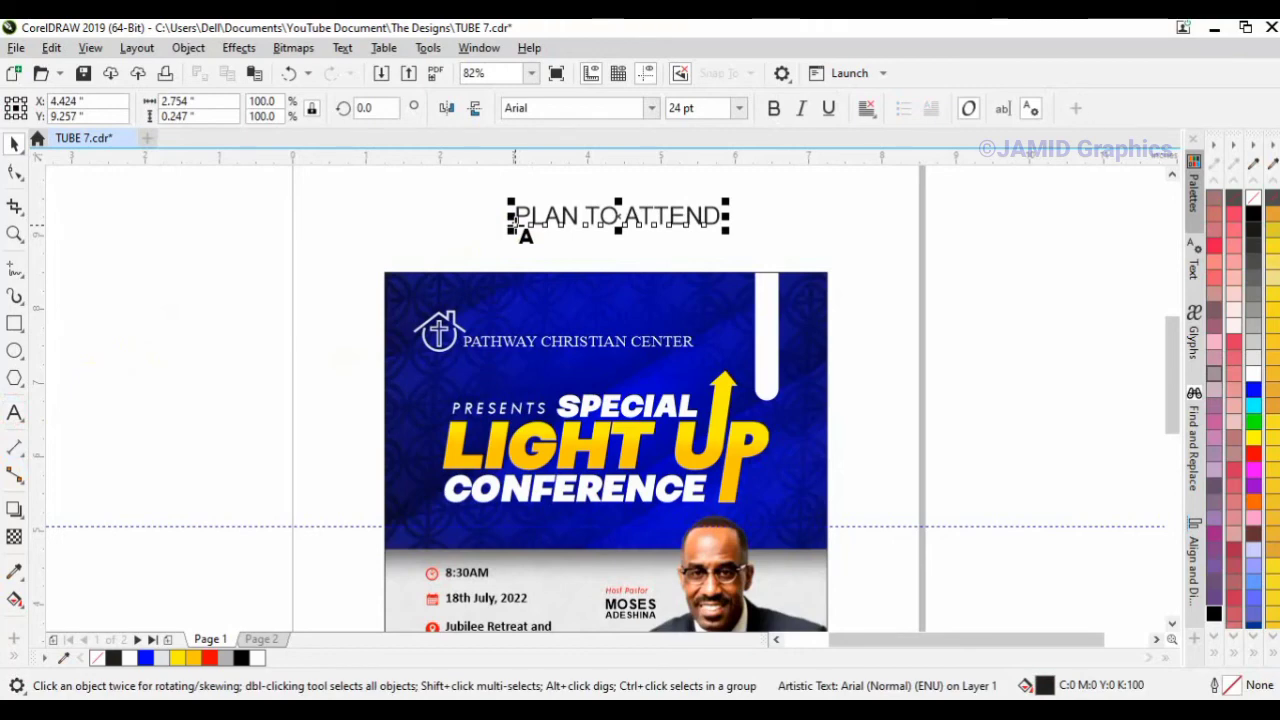
{"action": "left_click", "coordinate": [741, 108]}
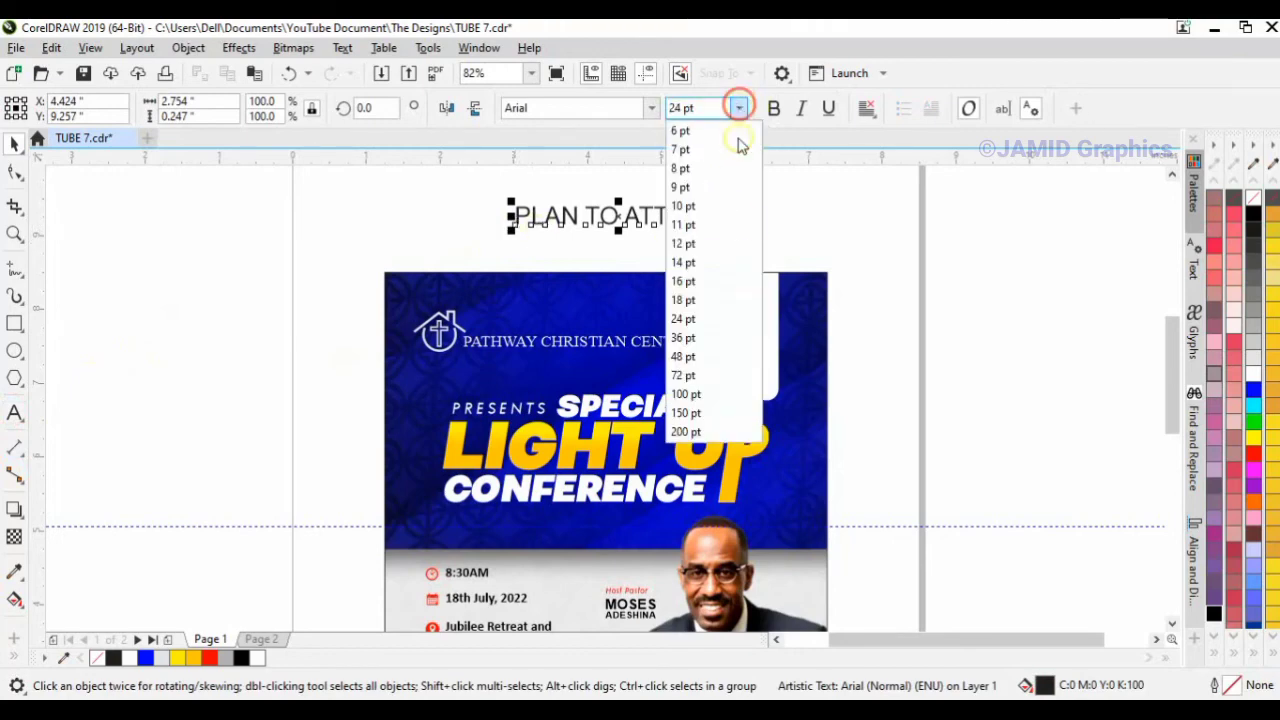
{"action": "left_click", "coordinate": [723, 246]}
{"action": "left_click", "coordinate": [651, 108]}
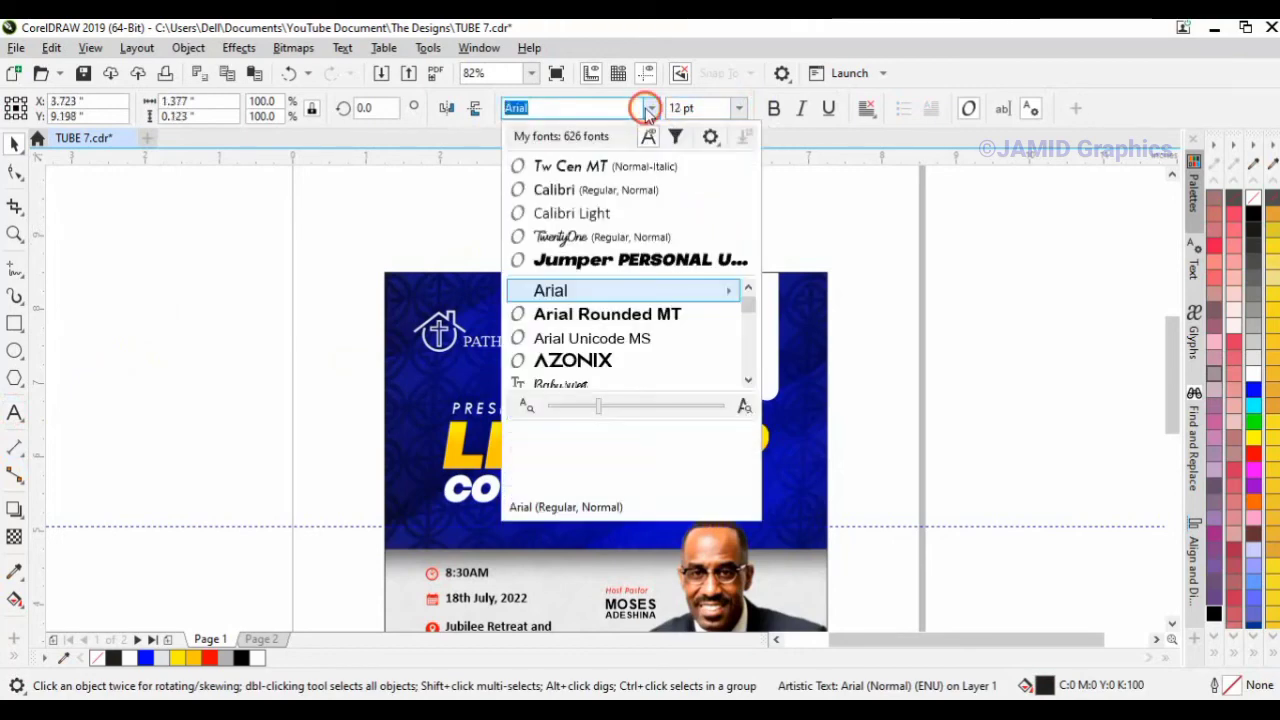
{"action": "left_click", "coordinate": [655, 191]}
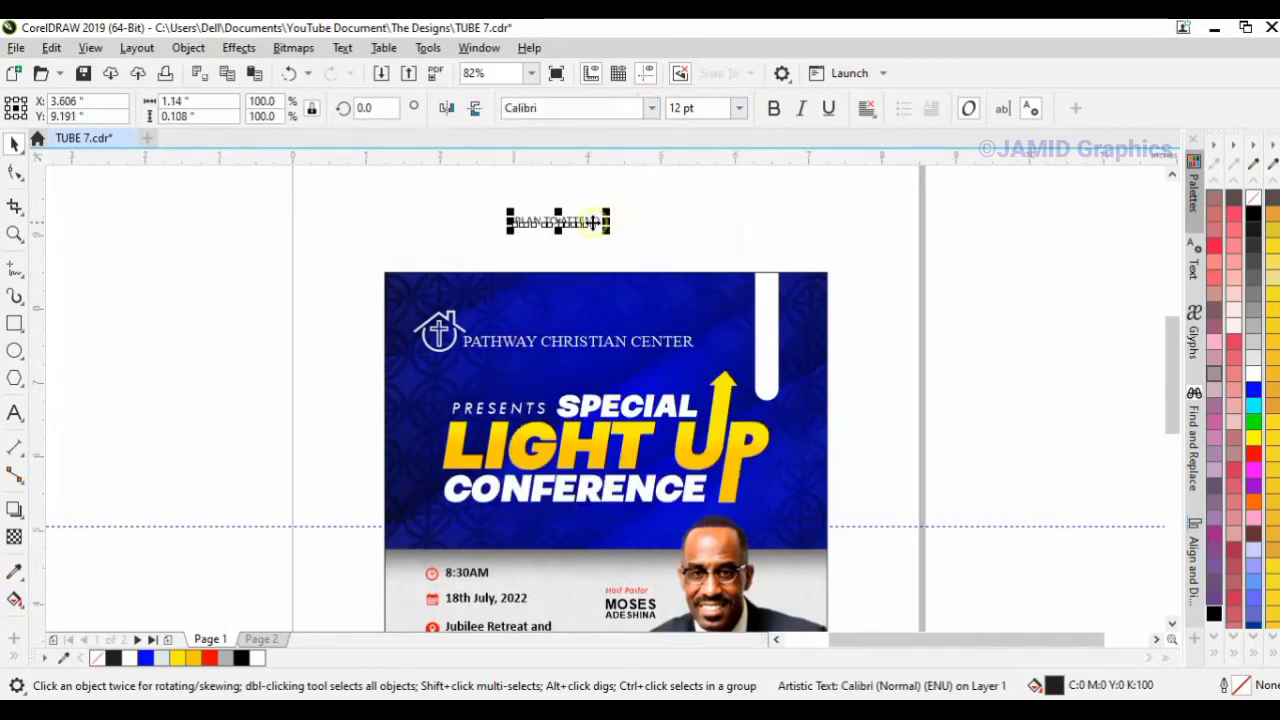
Rotate the PLAN TO ATTEND text by -90 degrees and place it on the white bar at about X 6.44, Y 7.44 inches
{"action": "left_click_drag", "start_coordinate": [585, 222], "coordinate": [740, 320]}
{"action": "left_click", "coordinate": [757, 268]}
{"action": "key", "text": "ctrl+z"}
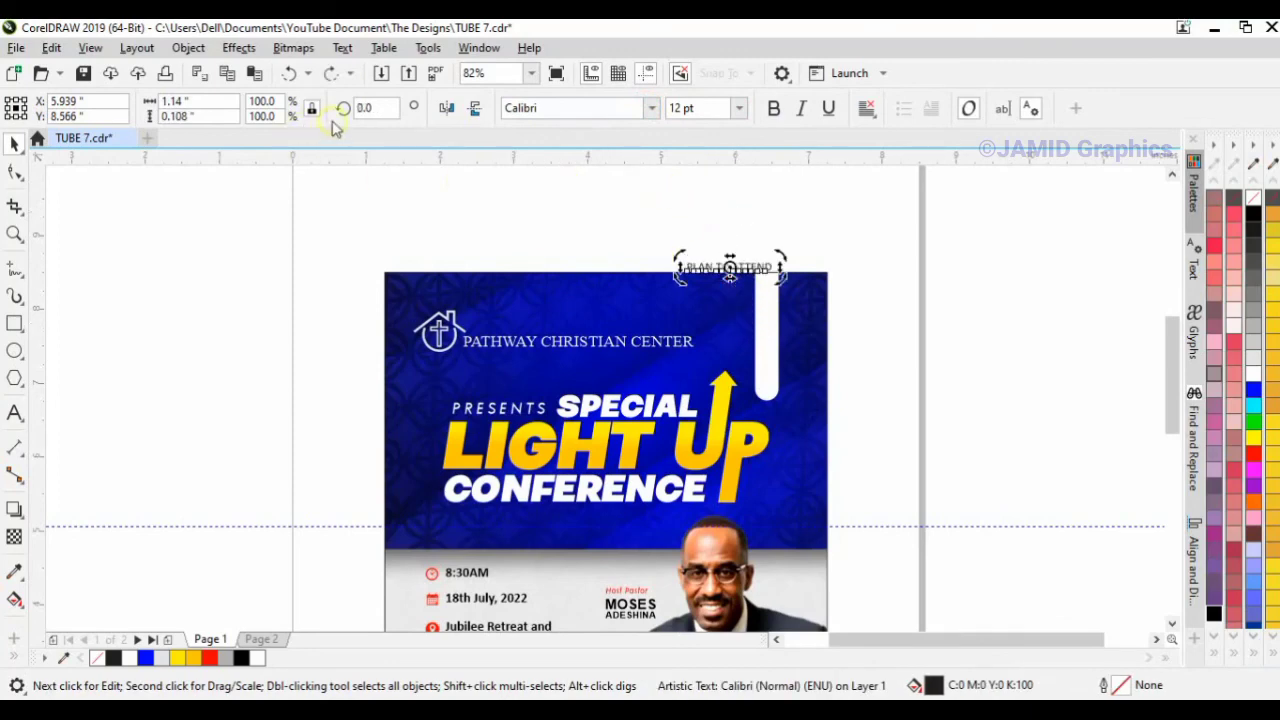
{"action": "double_click", "coordinate": [375, 107]}
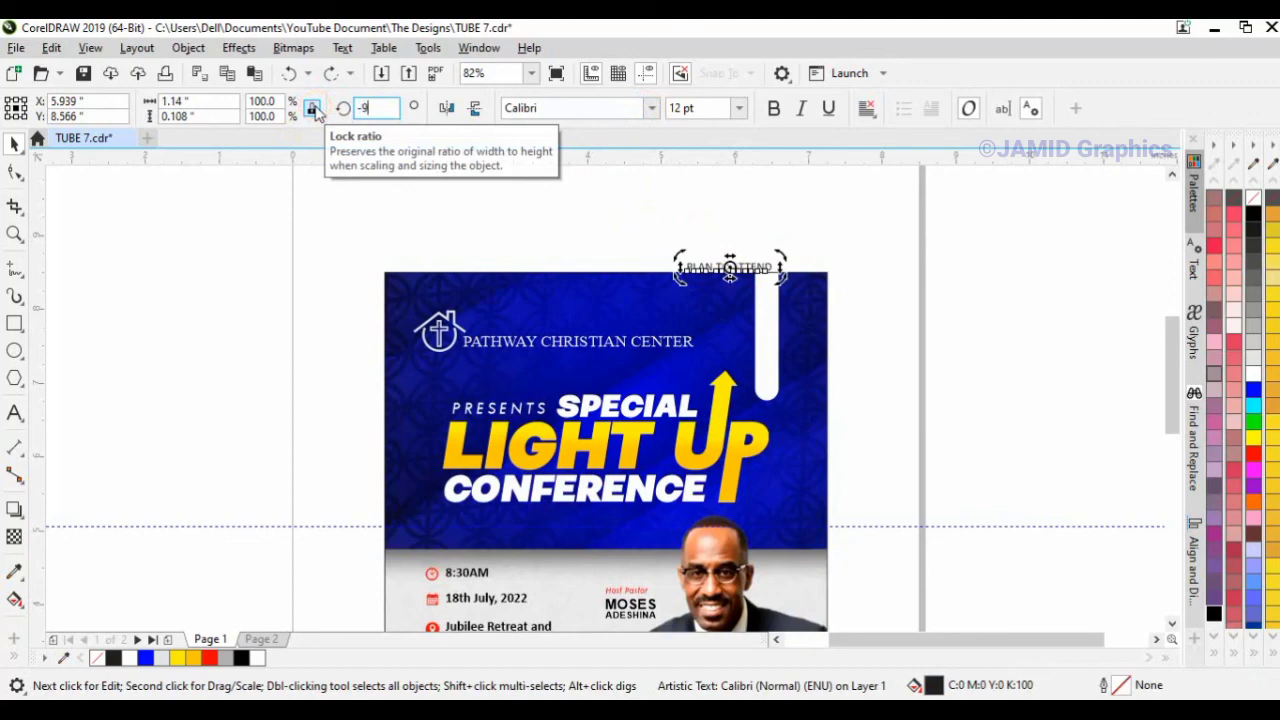
{"action": "key", "text": "Return"}
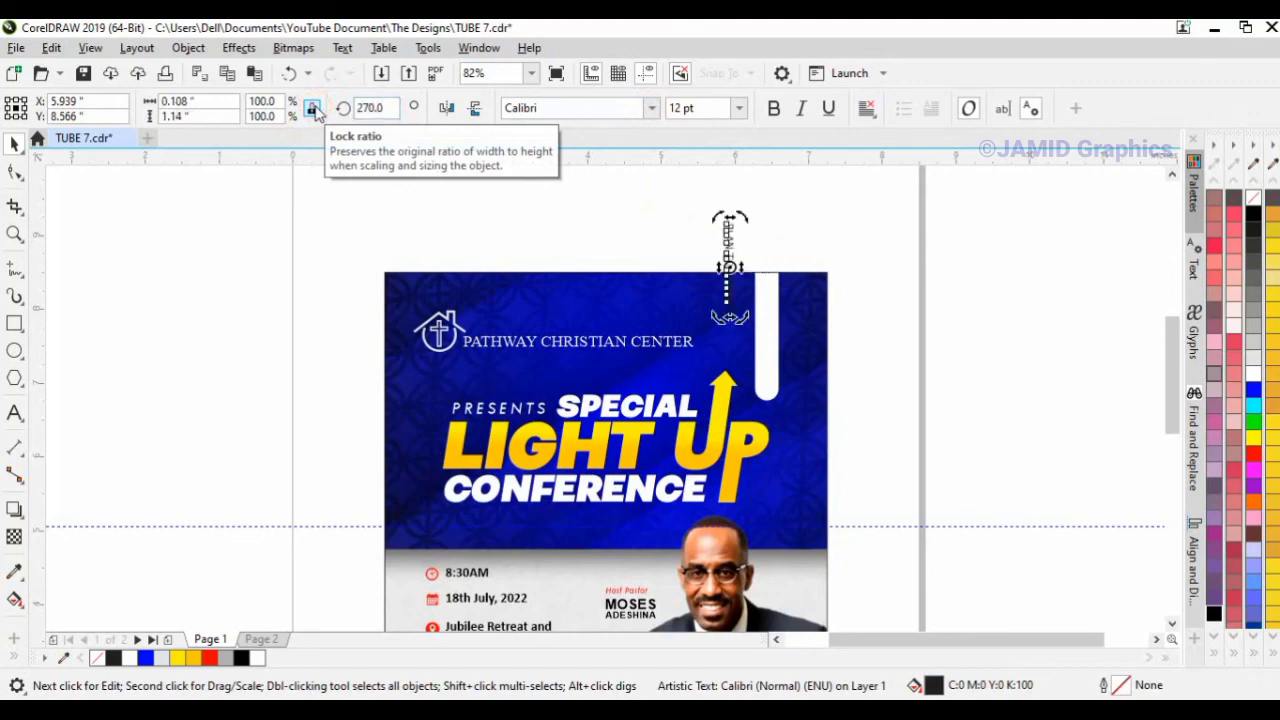
{"action": "left_click", "coordinate": [766, 243]}
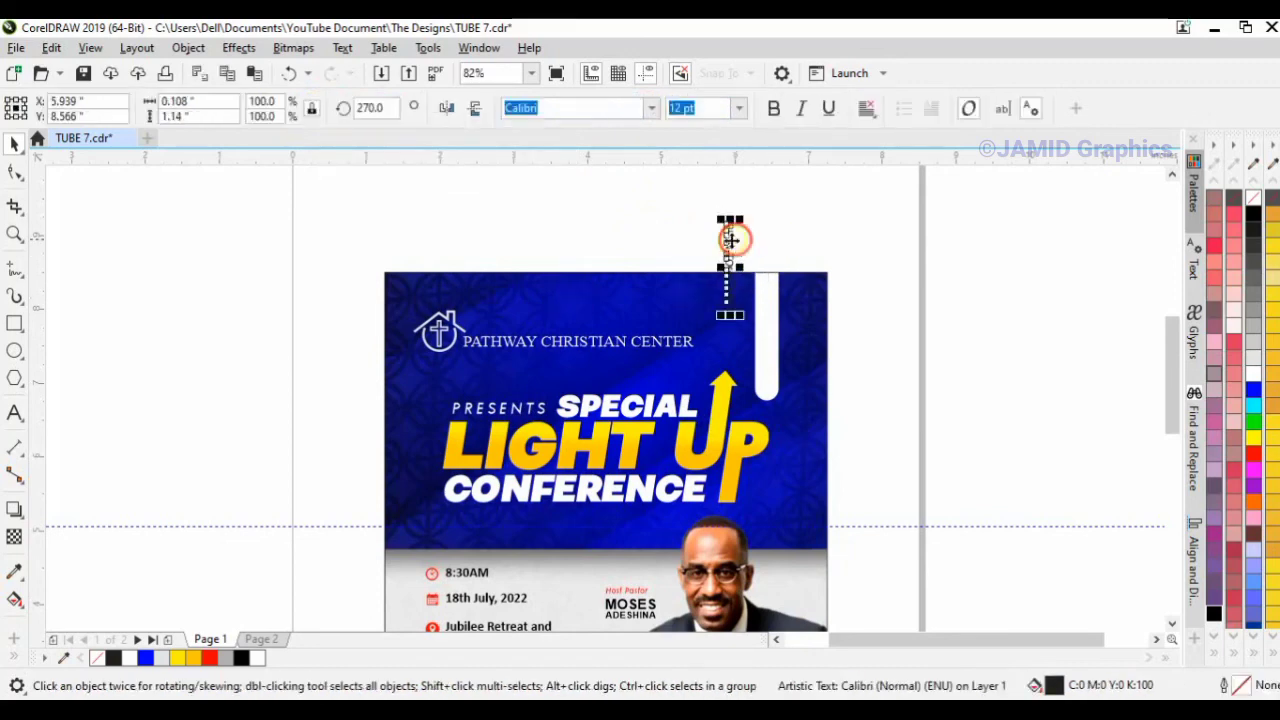
{"action": "left_click_drag", "start_coordinate": [740, 250], "coordinate": [766, 324]}
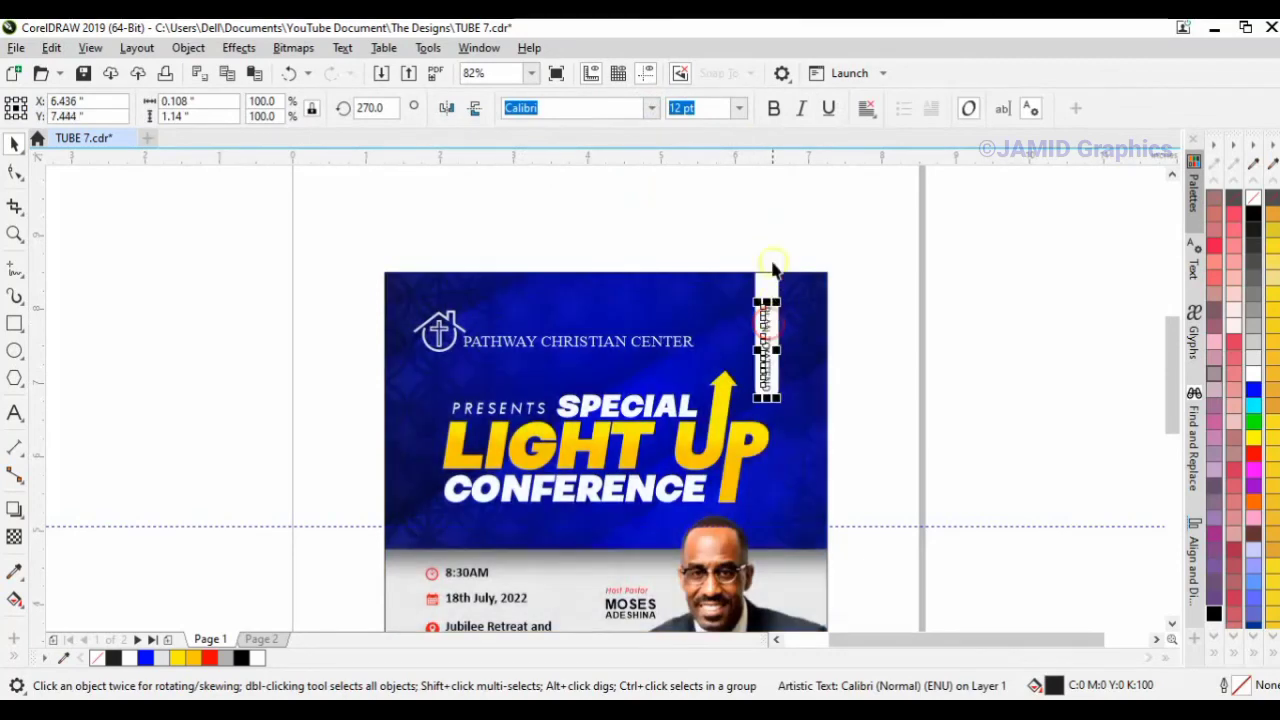
Make the vertical PLAN TO ATTEND text bold, keeping it aligned within the width of the white bar
{"action": "left_click", "coordinate": [773, 108]}
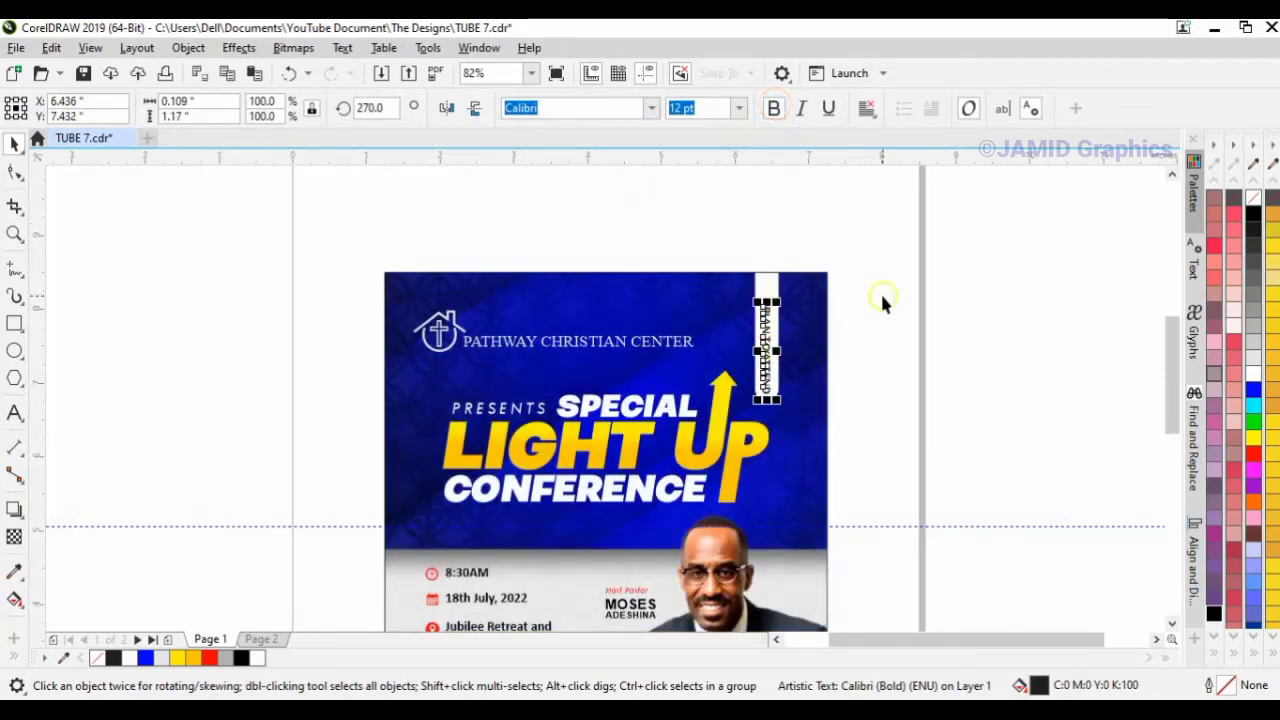
{"action": "left_click", "coordinate": [882, 300]}
{"action": "left_click", "coordinate": [800, 362]}
{"action": "left_click", "coordinate": [777, 350], "text": "ctrl"}
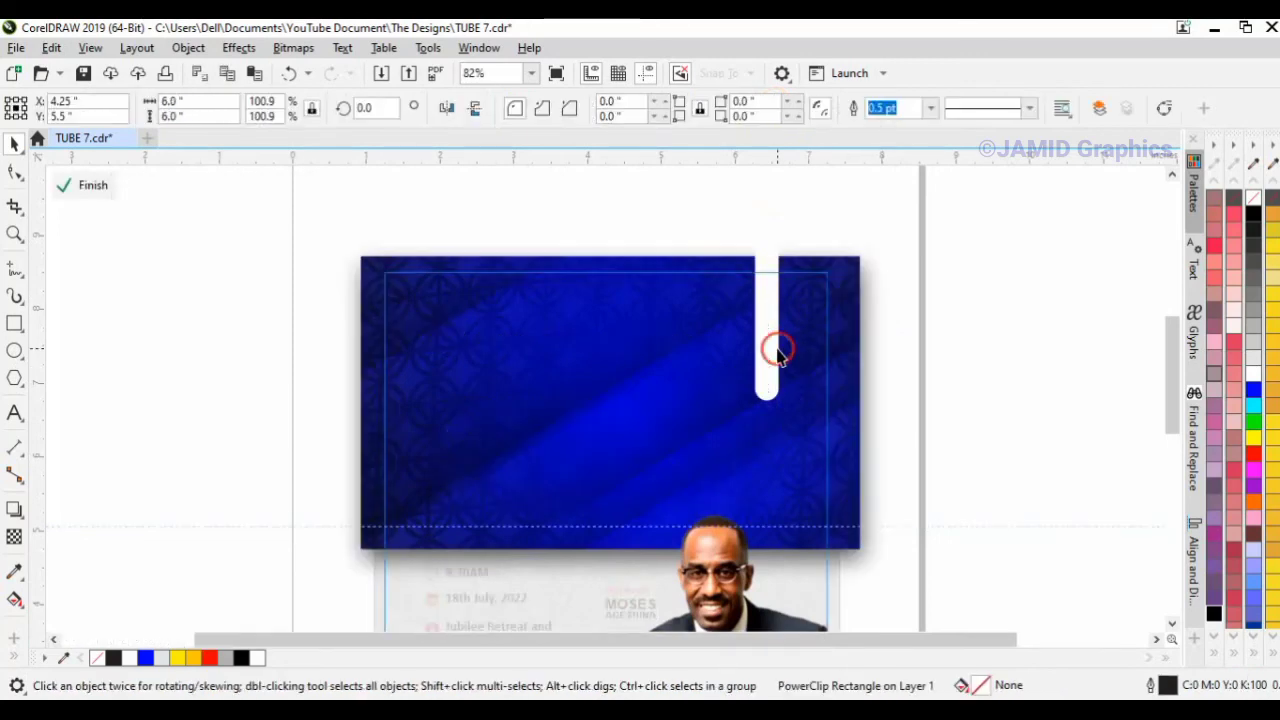
{"action": "left_click", "coordinate": [911, 326], "text": "ctrl"}
{"action": "left_click_drag", "start_coordinate": [769, 345], "coordinate": [766, 343]}
Widen the spacing of the PLAN TO ATTEND text to a length of about 1.24 inches and move it up to about Y 7.49 inches
{"action": "left_click", "coordinate": [14, 172]}
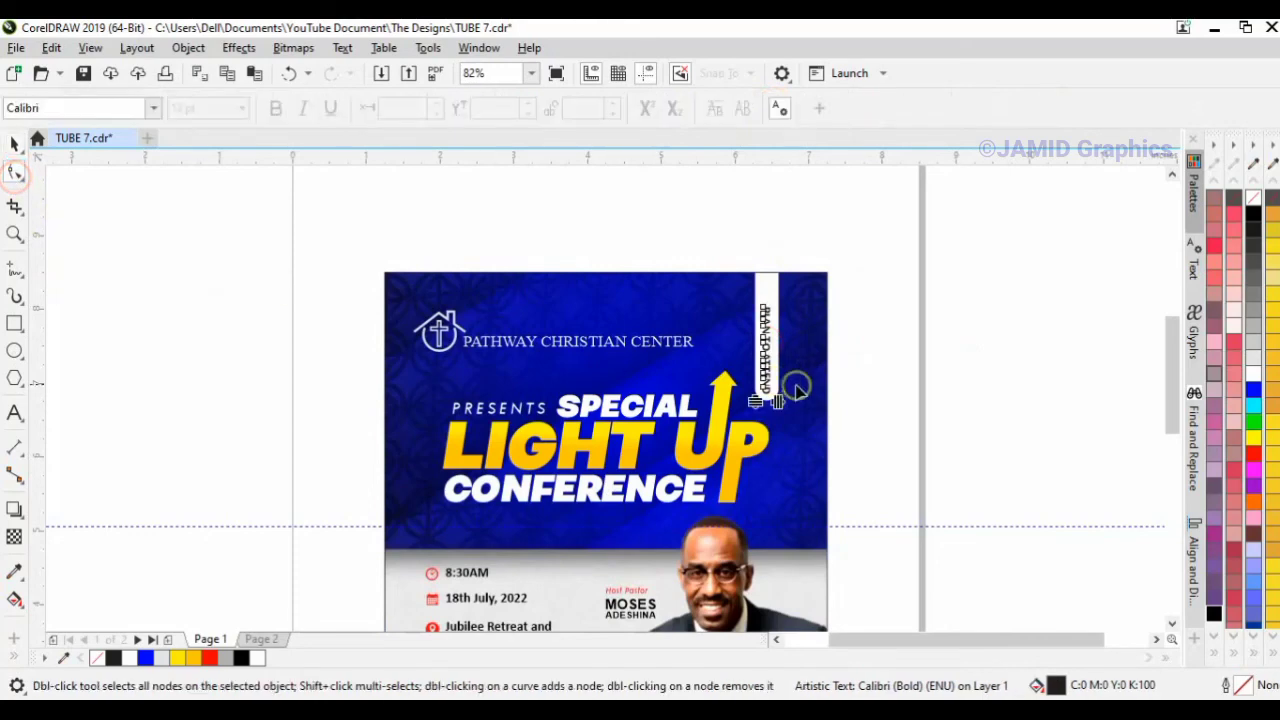
{"action": "left_click_drag", "start_coordinate": [767, 401], "coordinate": [776, 402]}
{"action": "scroll", "coordinate": [774, 398], "scroll_direction": "up", "scroll_amount": 1}
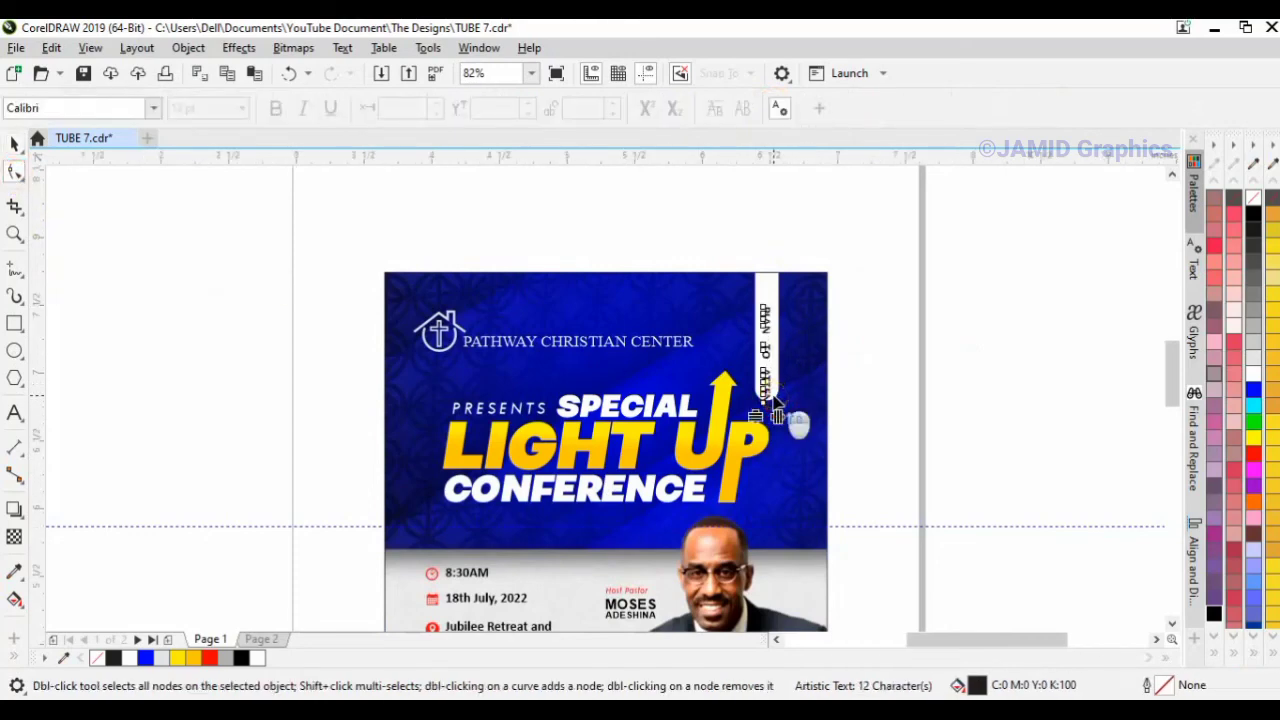
{"action": "scroll", "coordinate": [776, 402], "scroll_direction": "up", "scroll_amount": 3}
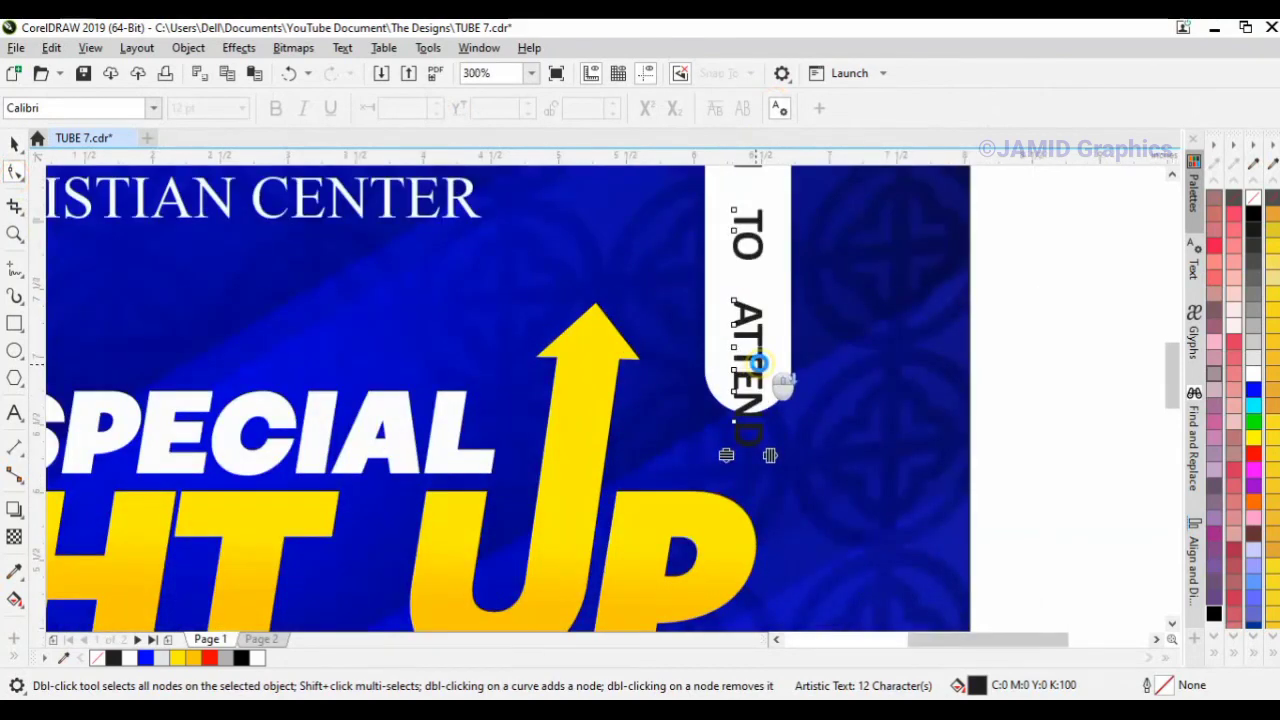
{"action": "scroll", "coordinate": [768, 395], "scroll_direction": "down", "scroll_amount": 2}
{"action": "left_click_drag", "start_coordinate": [770, 416], "coordinate": [751, 356]}
{"action": "key", "text": "space"}
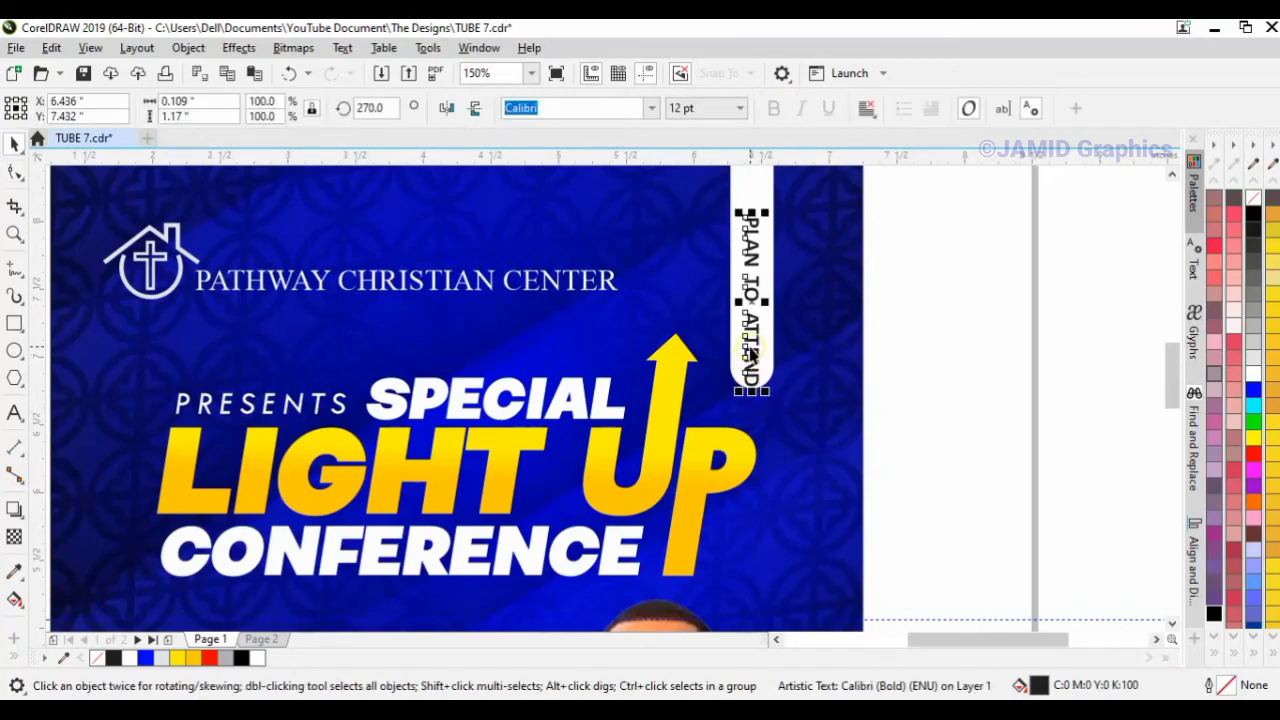
{"action": "mouse_move", "coordinate": [752, 300]}
{"action": "left_mouse_down"}
{"action": "mouse_move", "coordinate": [751, 318]}
{"action": "mouse_move", "coordinate": [753, 291]}
{"action": "left_mouse_up"}
{"action": "left_click", "coordinate": [1043, 325]}
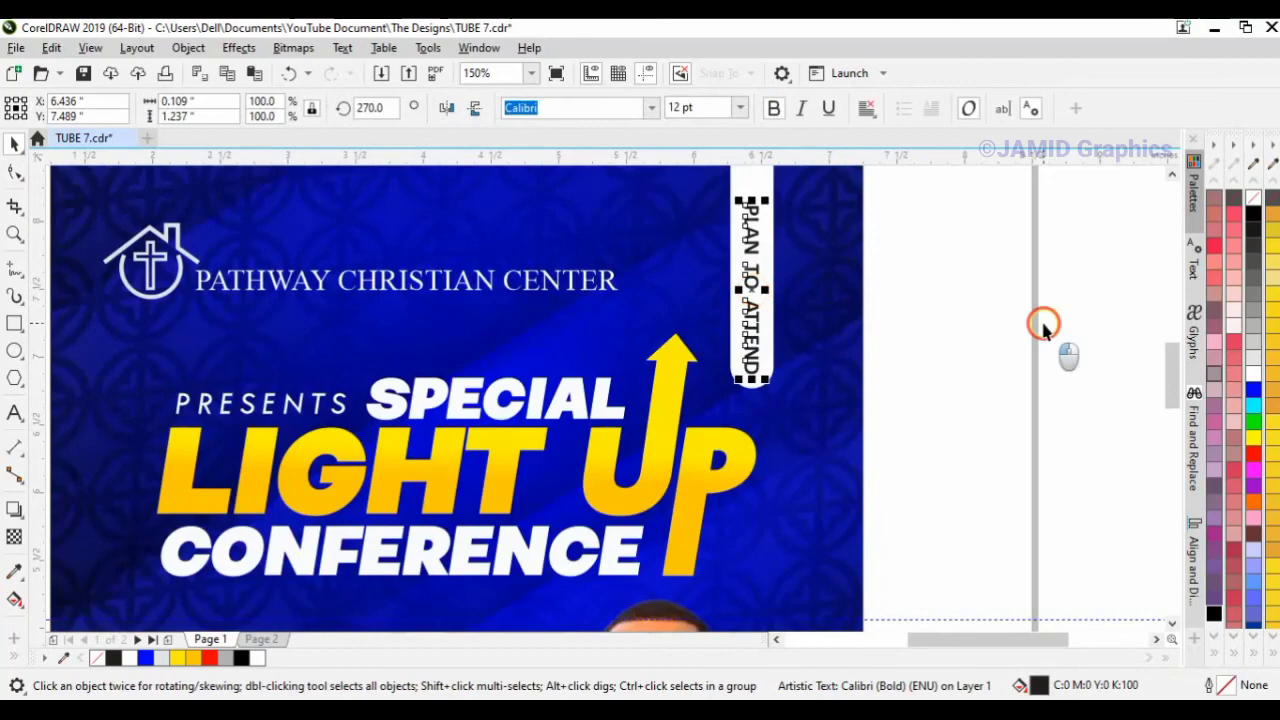
Reopen the PowerClip contents, narrow the white bar slightly from both sides around its centre and finish editing
{"action": "double_click", "coordinate": [803, 341]}
{"action": "left_click", "coordinate": [769, 302]}
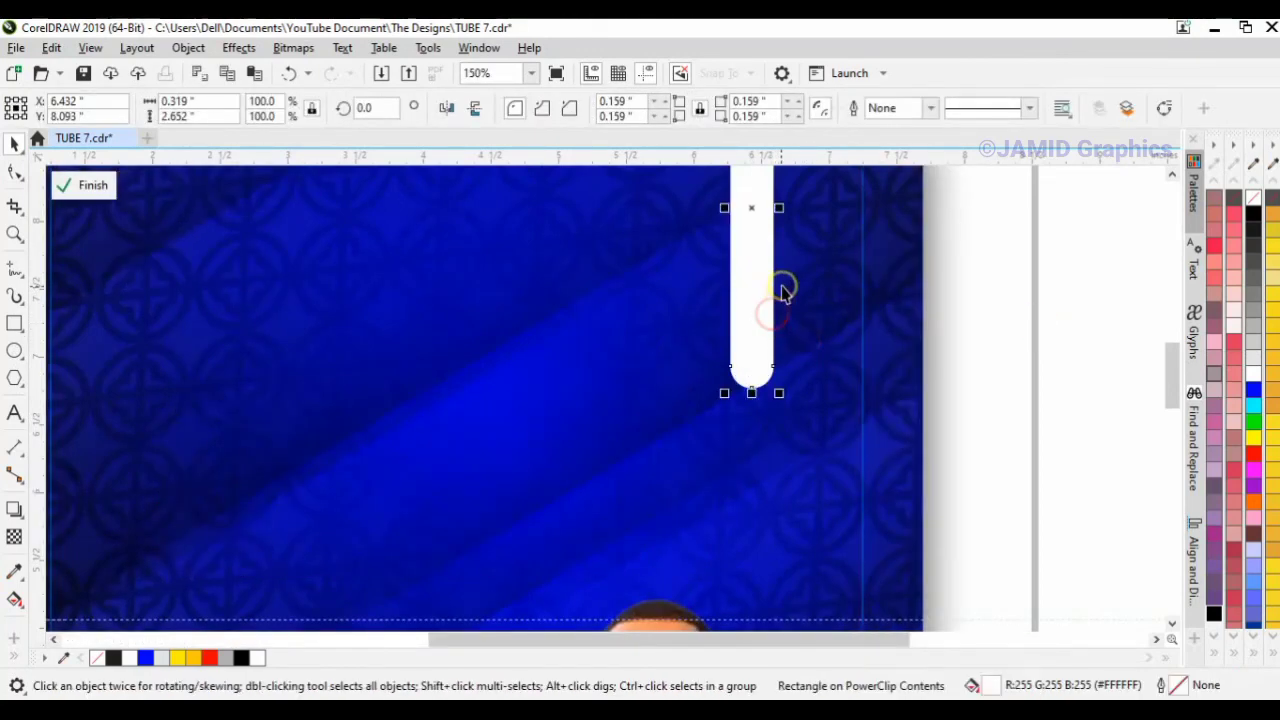
{"action": "left_click_drag", "start_coordinate": [779, 208], "coordinate": [774, 207]}
{"action": "left_click", "coordinate": [983, 271]}
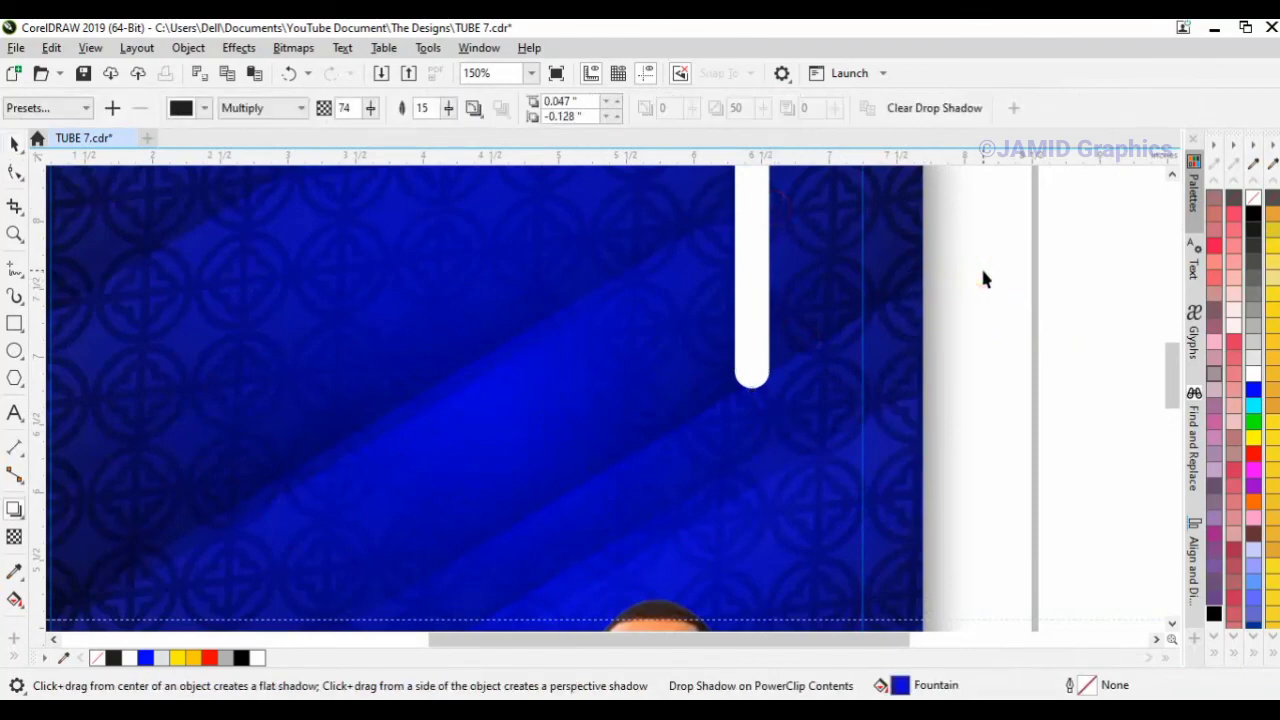
{"action": "left_click", "coordinate": [1105, 255]}
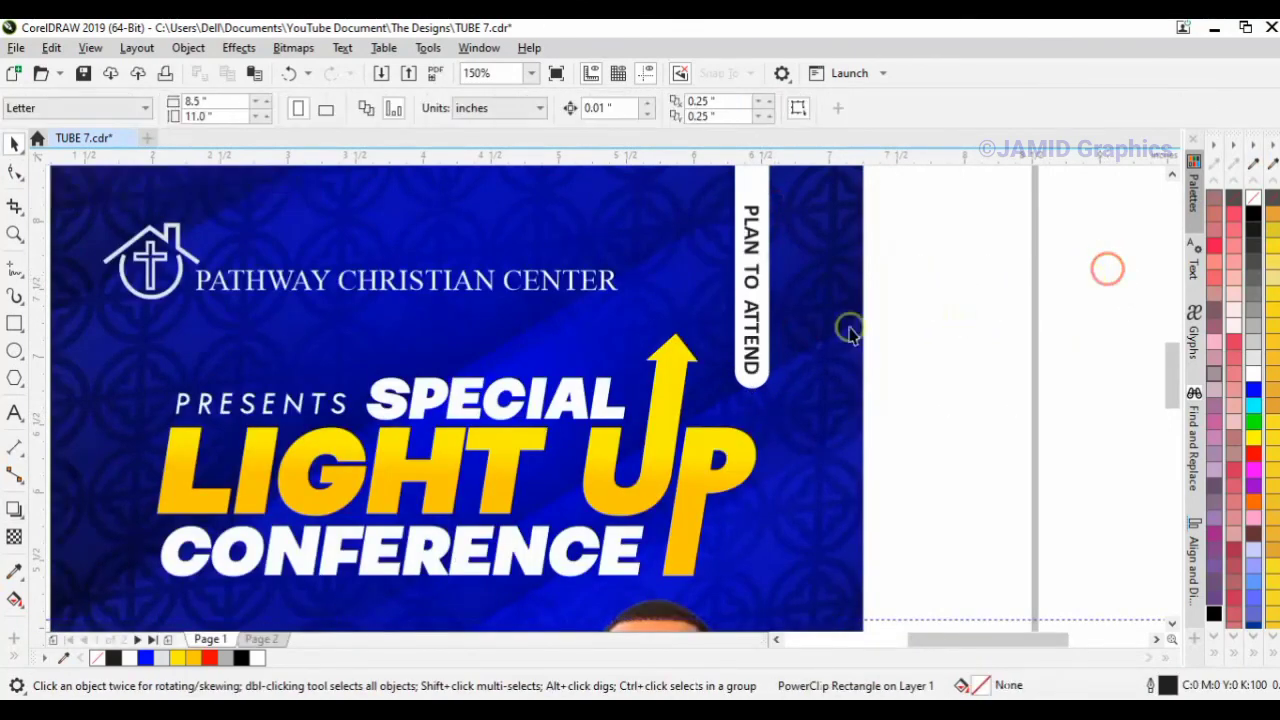
Show the whole flyer with nothing selected and check the design in a full-screen preview
{"action": "left_click", "coordinate": [829, 335]}
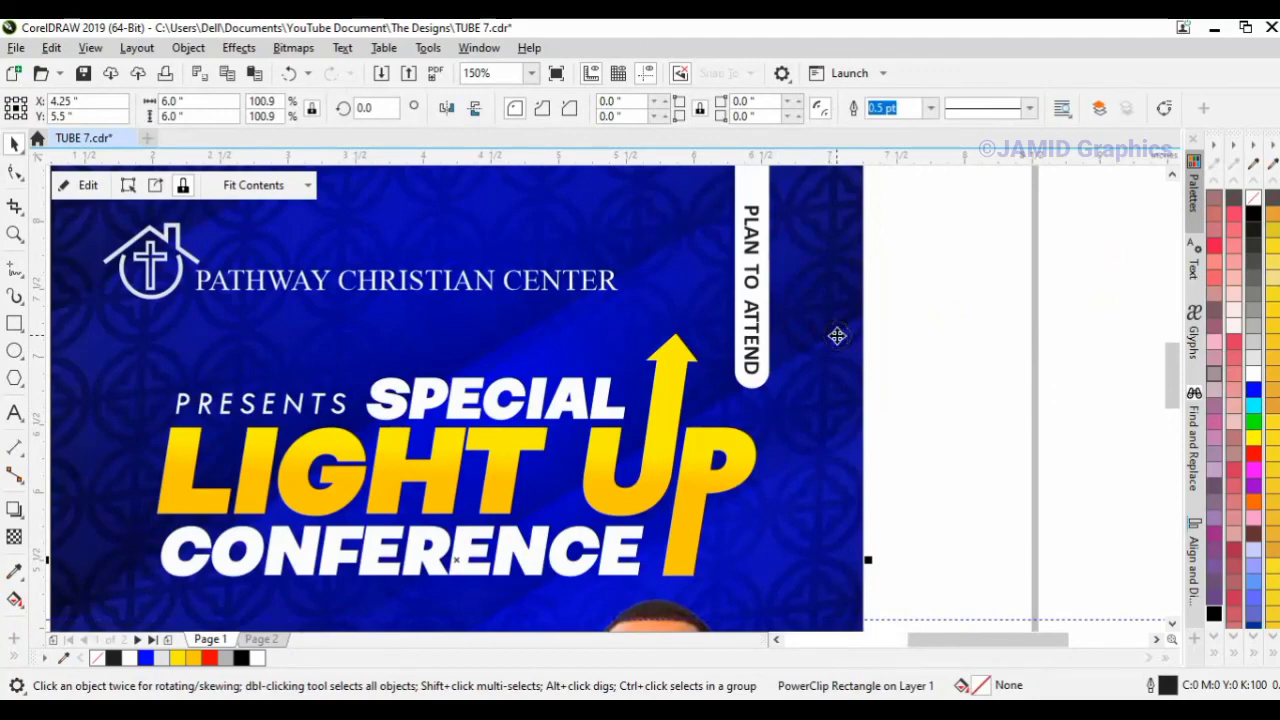
{"action": "key", "text": "shift+F2"}
{"action": "left_click", "coordinate": [940, 320]}
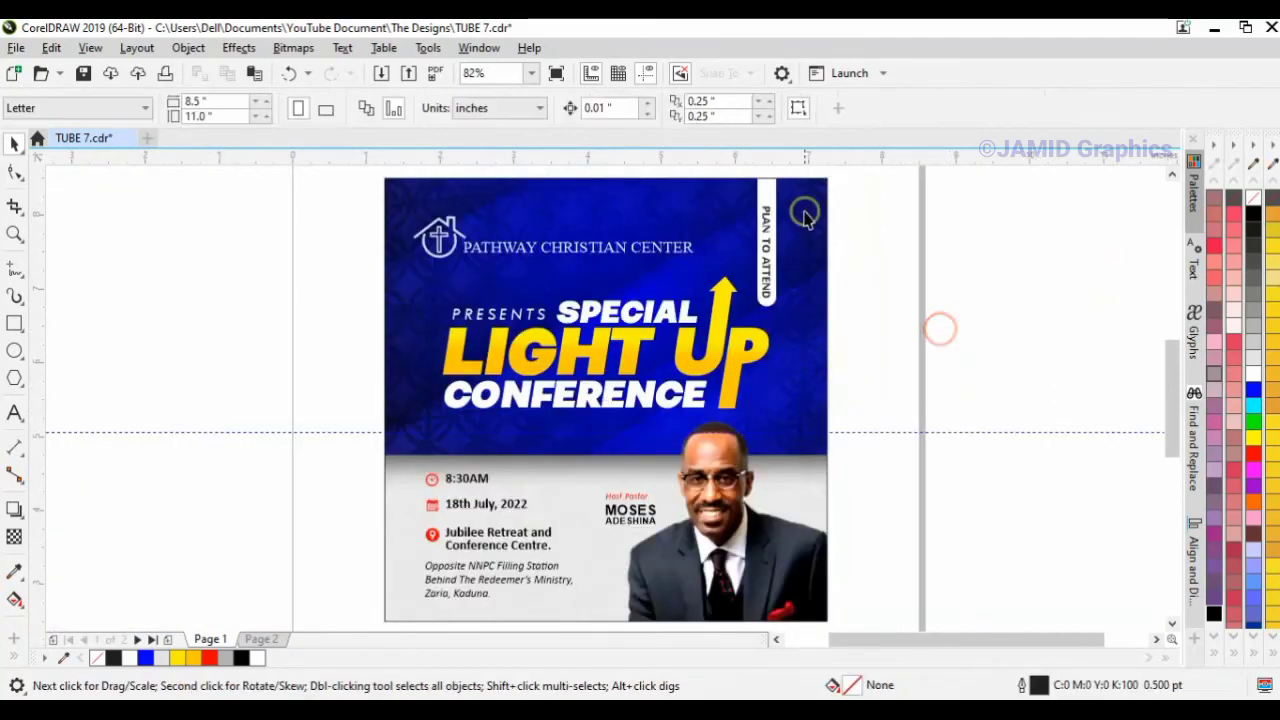
{"action": "left_click", "coordinate": [815, 207]}
{"action": "left_click", "coordinate": [1000, 281]}
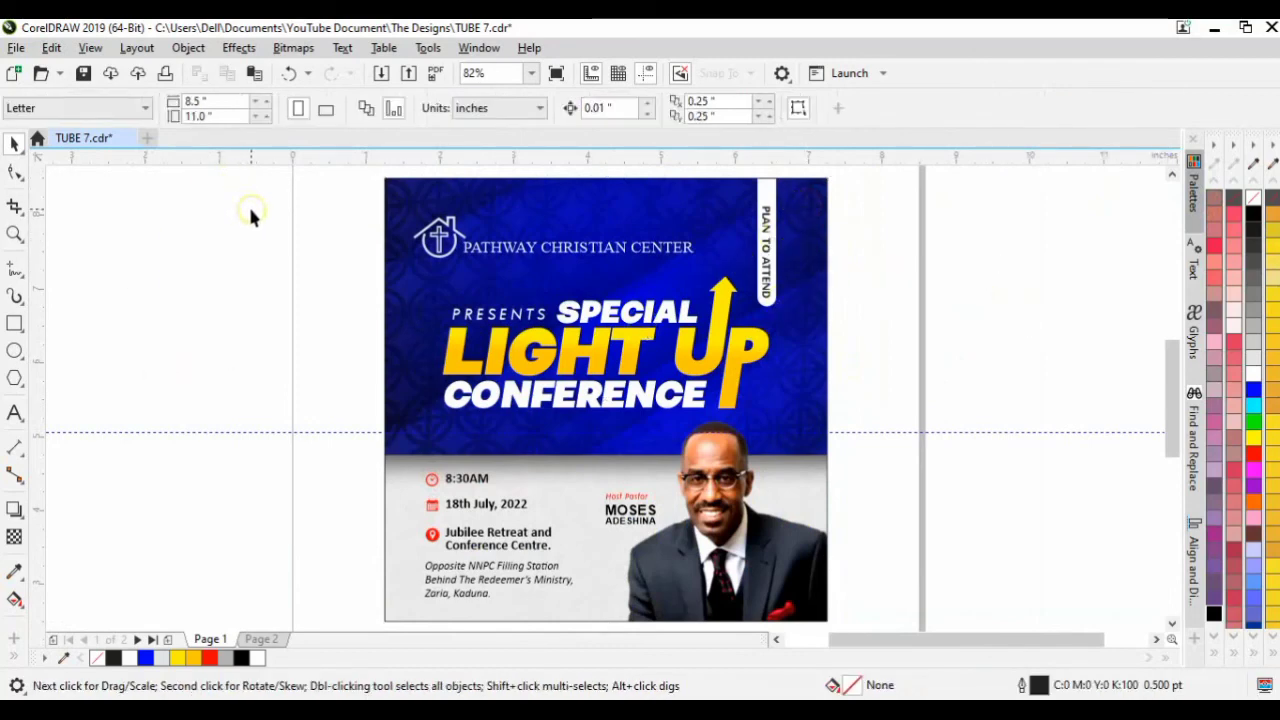
{"action": "key", "text": "F9"}
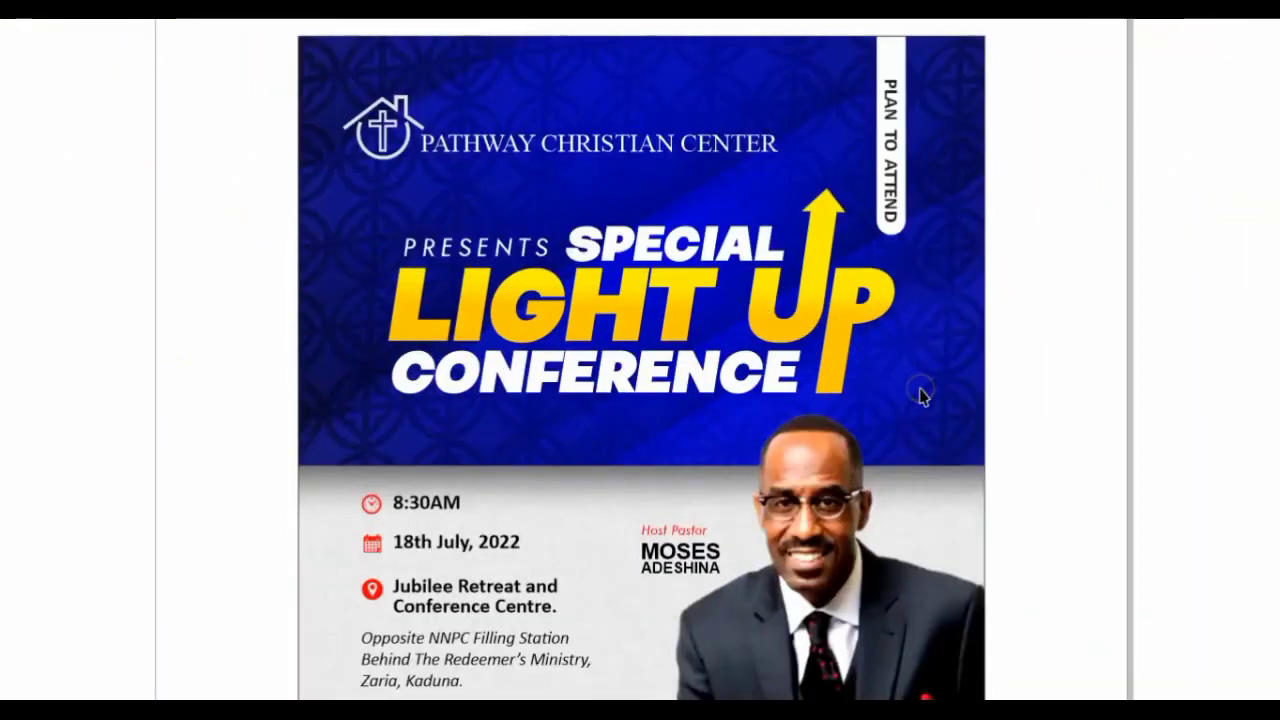